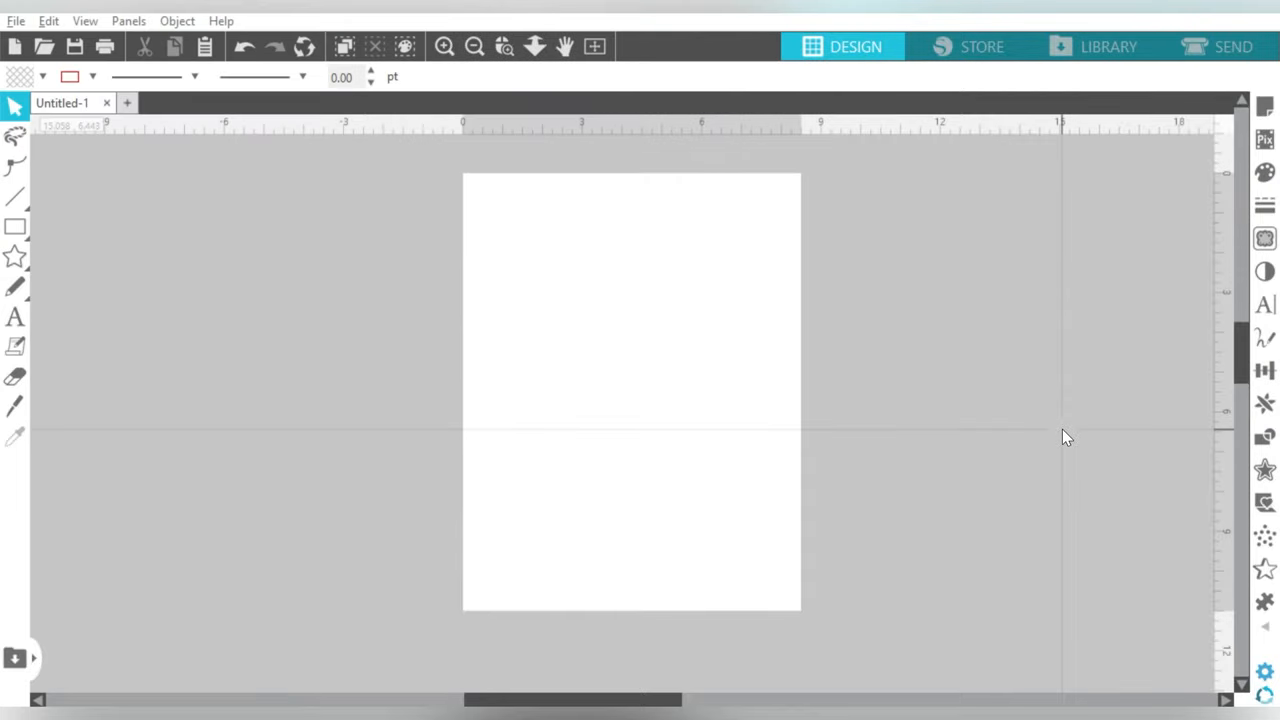
Place the word Noel on the page and enlarge it to about 5.5 inches wide.
{"action": "left_click", "coordinate": [15, 318]}
{"action": "left_click", "coordinate": [493, 366]}
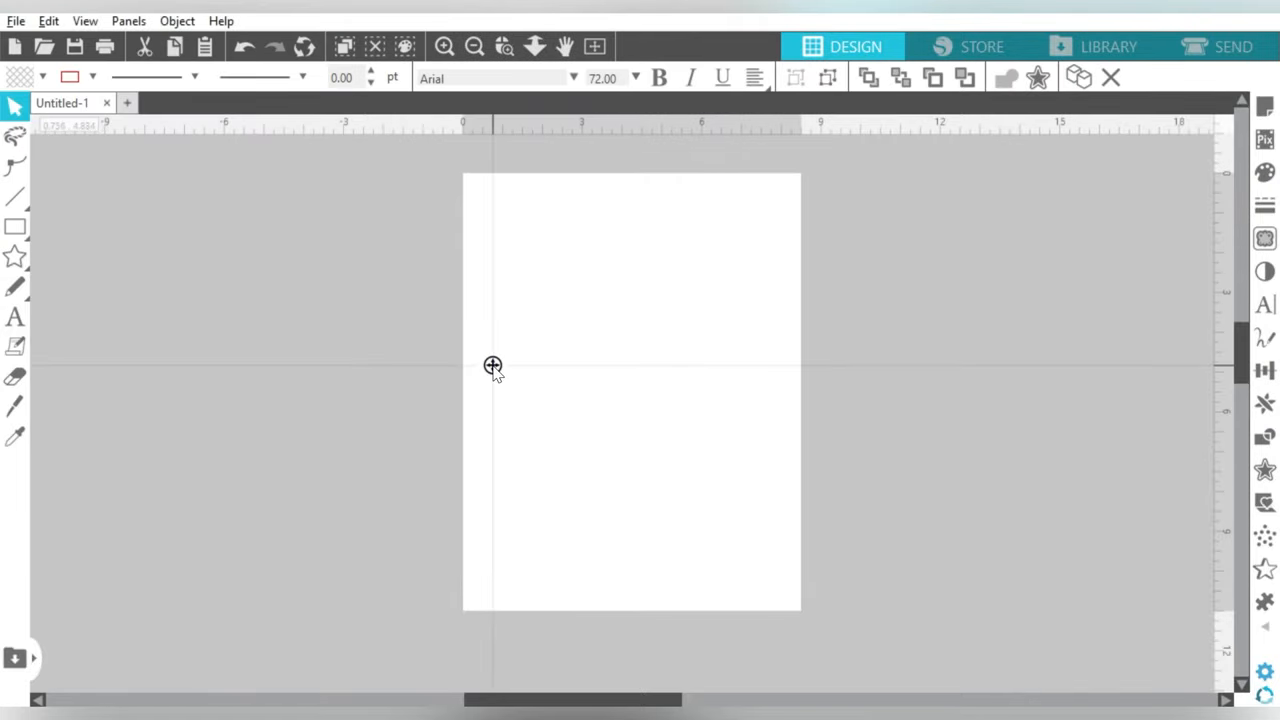
{"action": "type", "text": "Noel"}
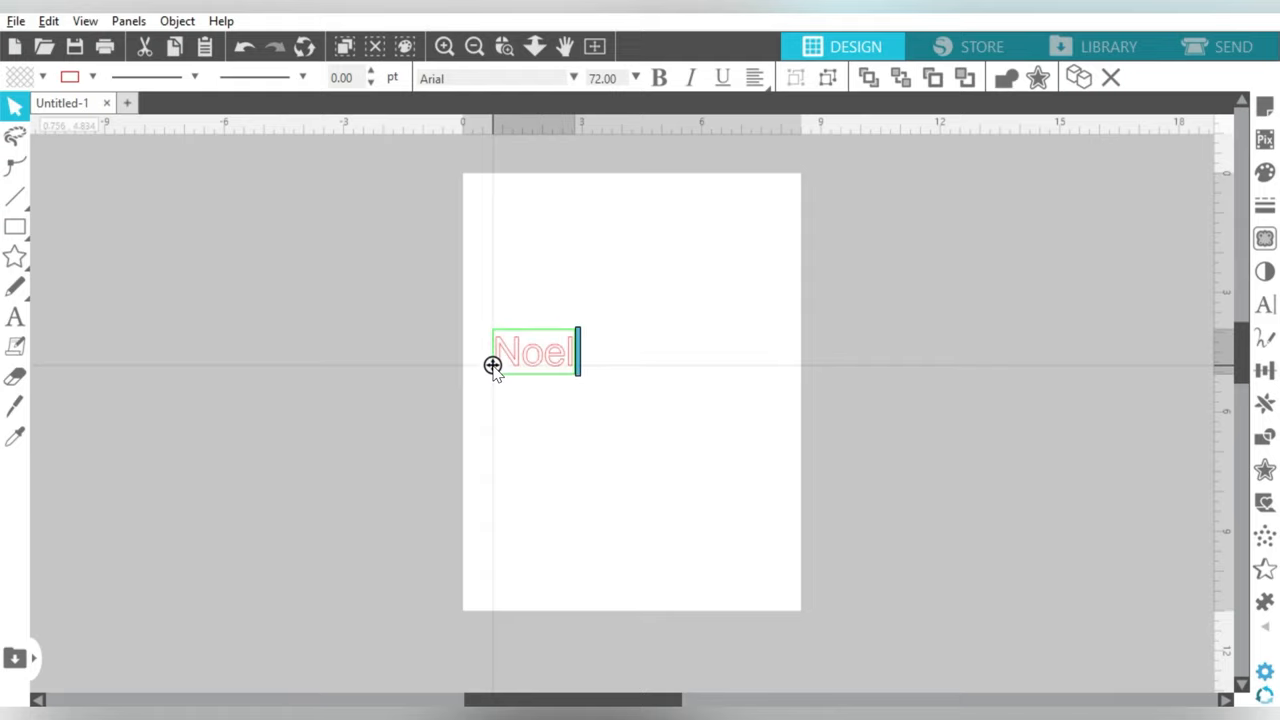
{"action": "left_click", "coordinate": [545, 385]}
{"action": "left_click", "coordinate": [540, 355]}
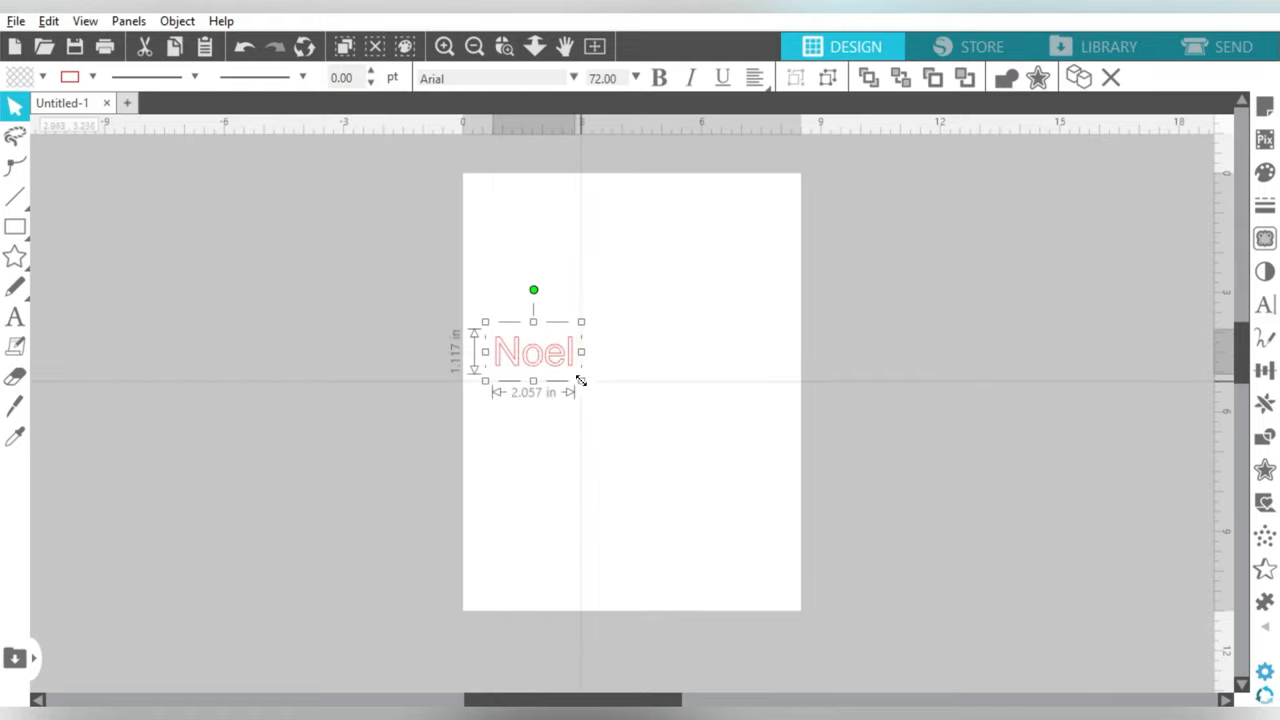
{"action": "left_click_drag", "start_coordinate": [586, 372], "coordinate": [718, 455]}
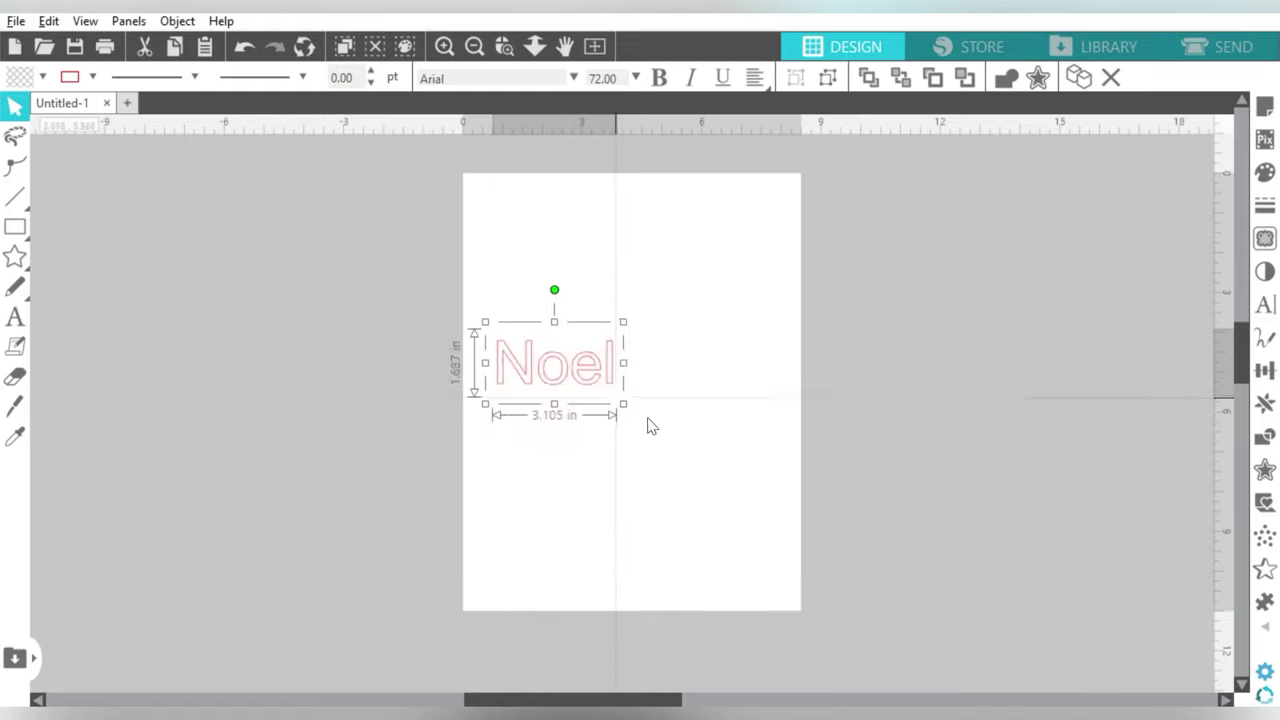
Set Noel in the Balsmori script font and enlarge it to about 7.1 by 5 inches.
{"action": "left_click", "coordinate": [1265, 305]}
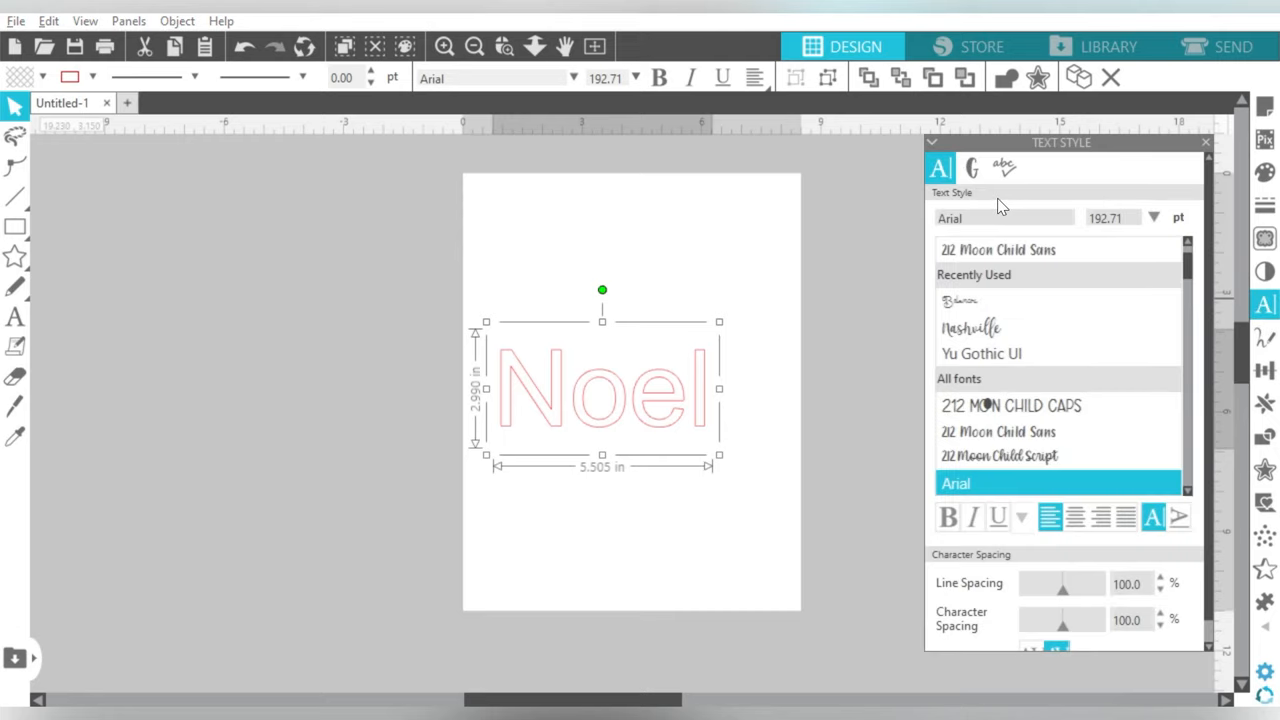
{"action": "left_click", "coordinate": [960, 302]}
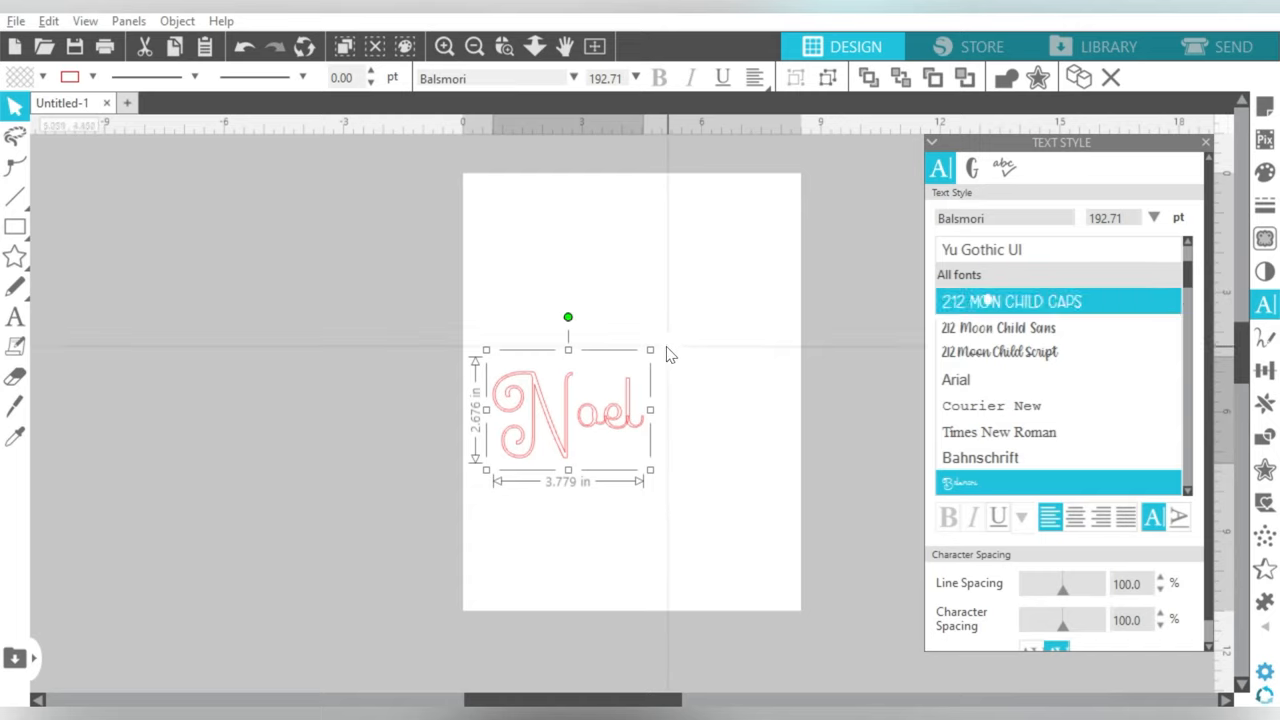
{"action": "left_click_drag", "start_coordinate": [650, 349], "coordinate": [784, 256]}
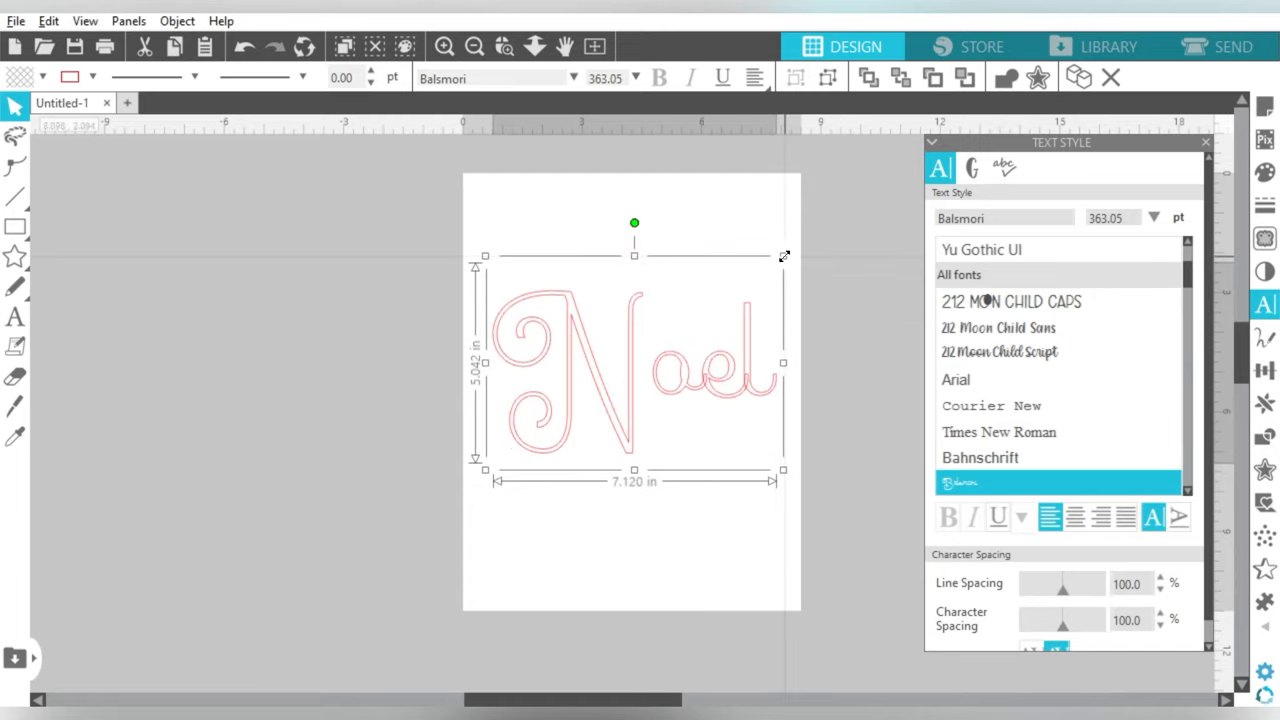
{"action": "left_click", "coordinate": [971, 170]}
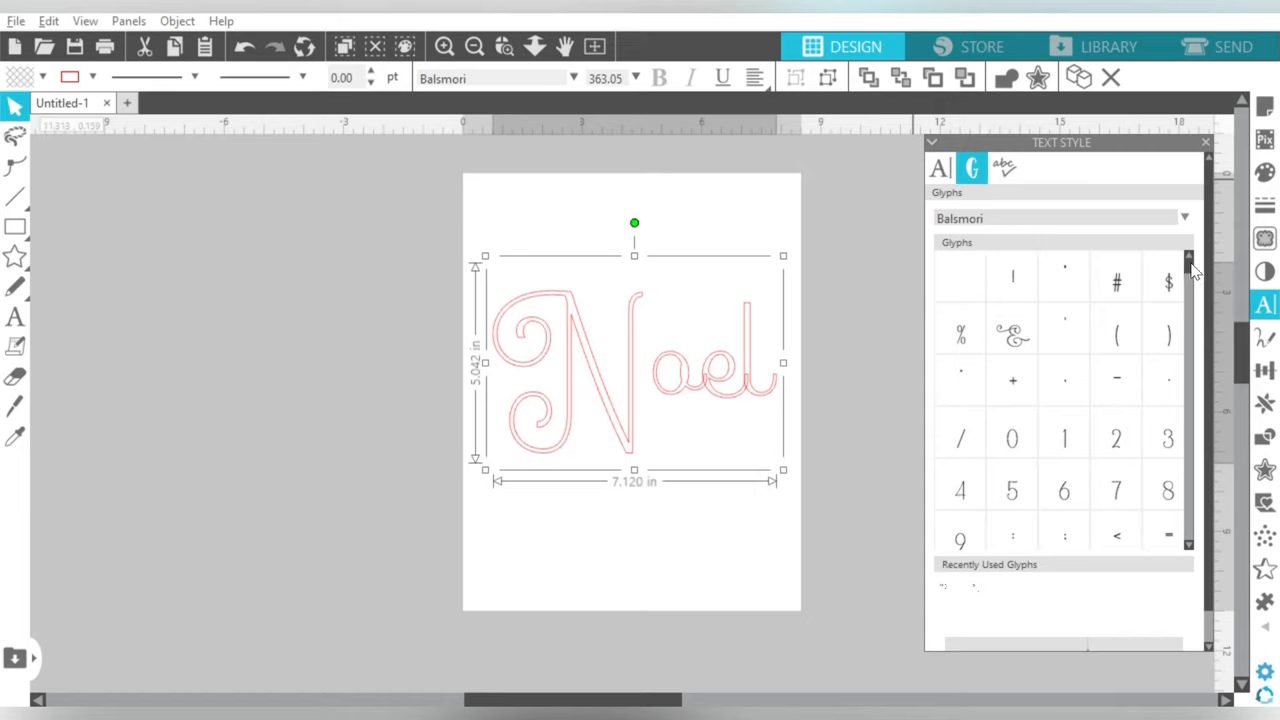
{"action": "left_click_drag", "start_coordinate": [1189, 262], "coordinate": [1185, 487]}
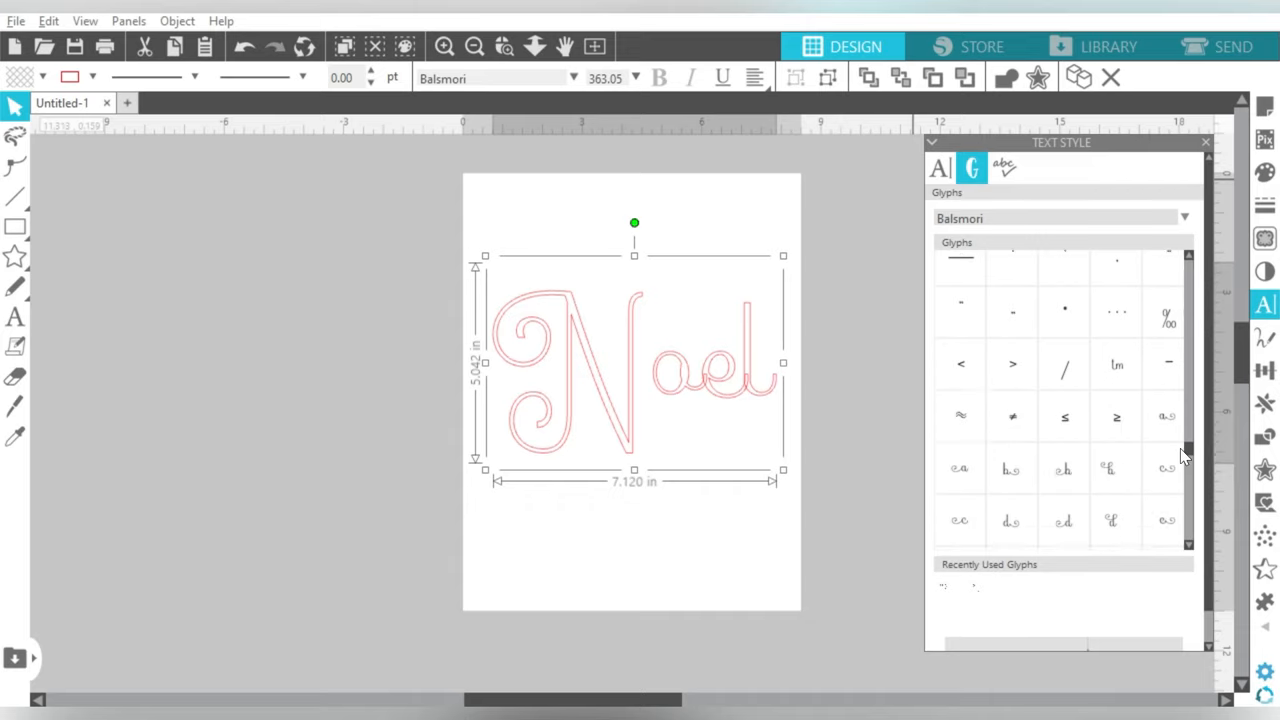
Edit Noel so its final l becomes the flourished alternate Balsmori glyph.
{"action": "double_click", "coordinate": [748, 383]}
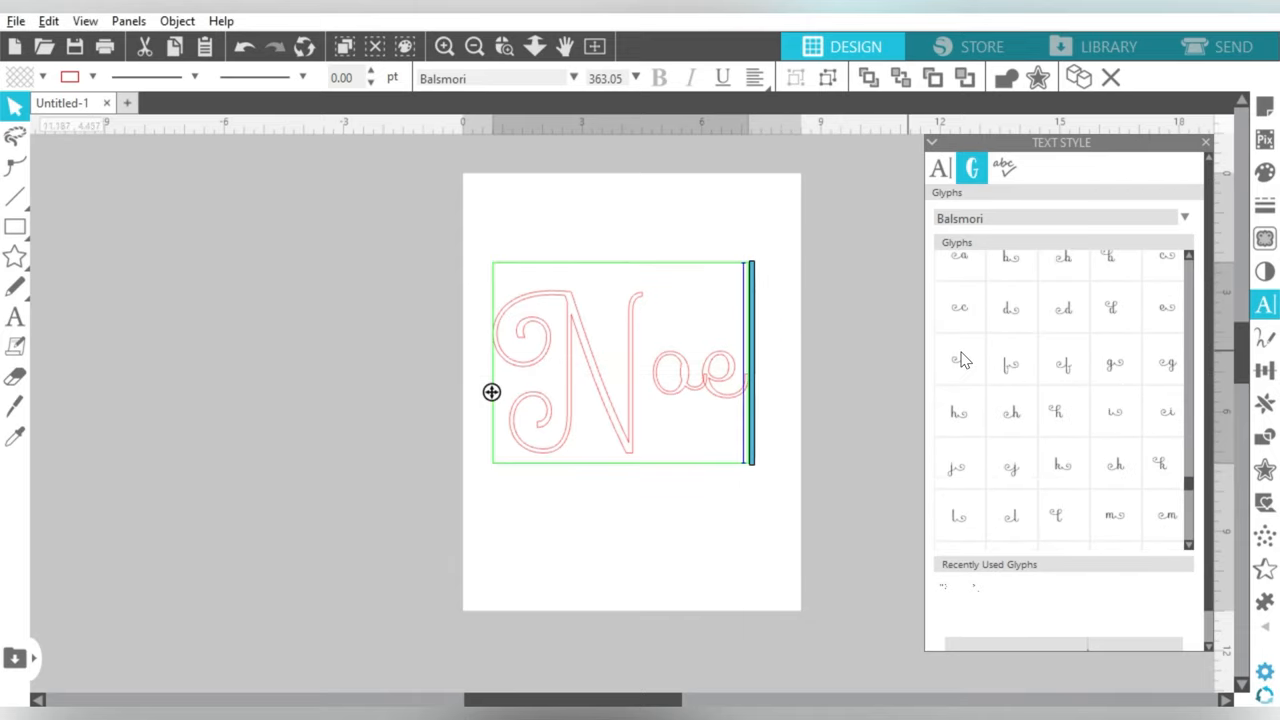
{"action": "left_click_drag", "start_coordinate": [959, 360], "coordinate": [970, 362]}
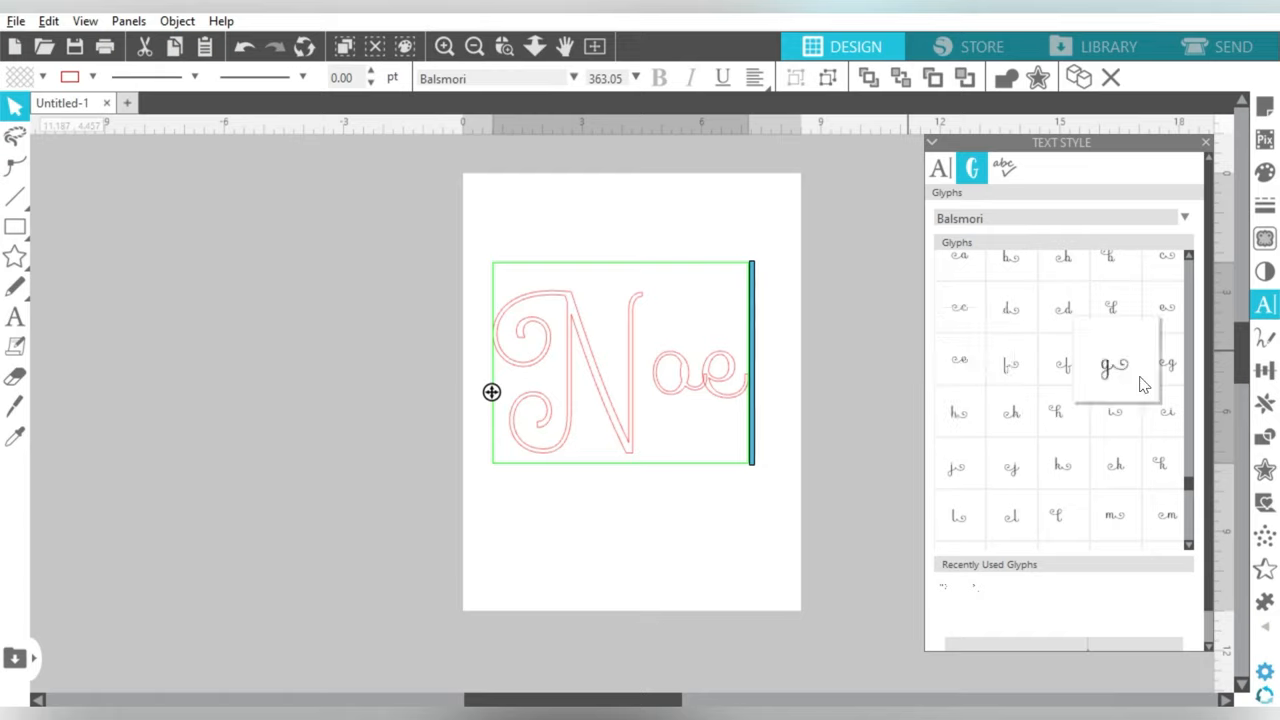
{"action": "double_click", "coordinate": [1076, 511]}
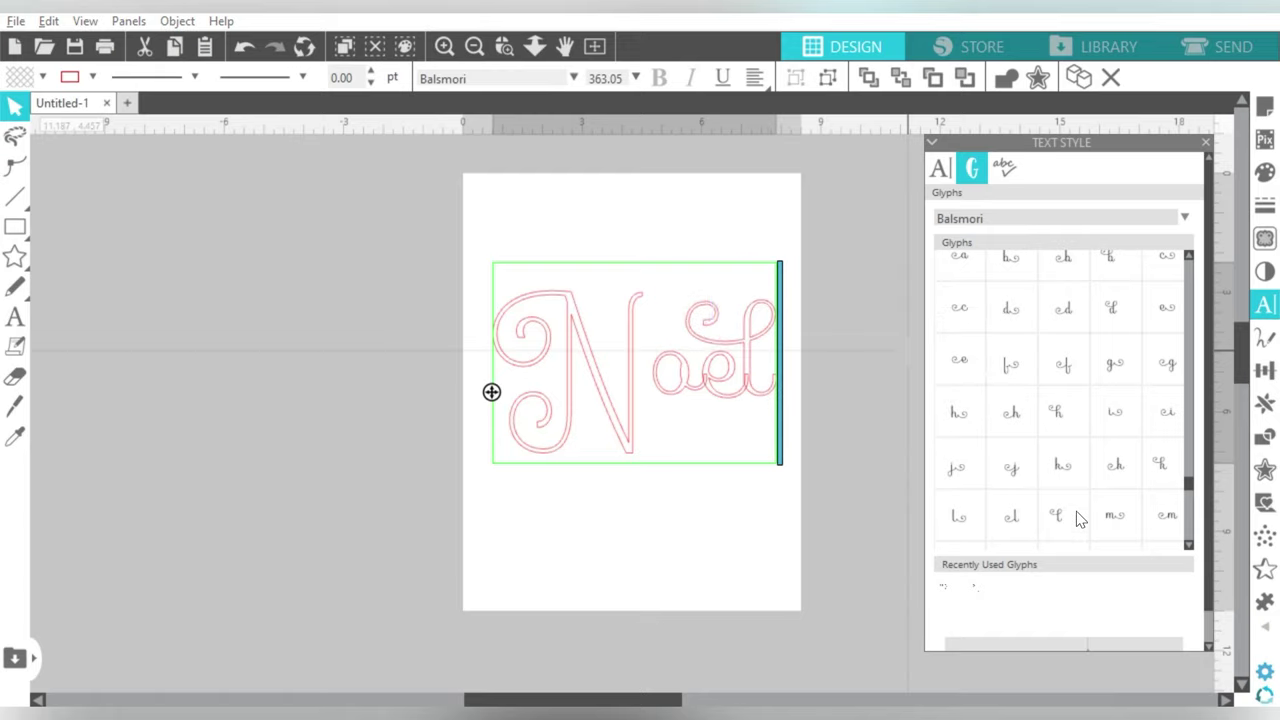
{"action": "left_click", "coordinate": [735, 495]}
{"action": "left_click", "coordinate": [748, 368]}
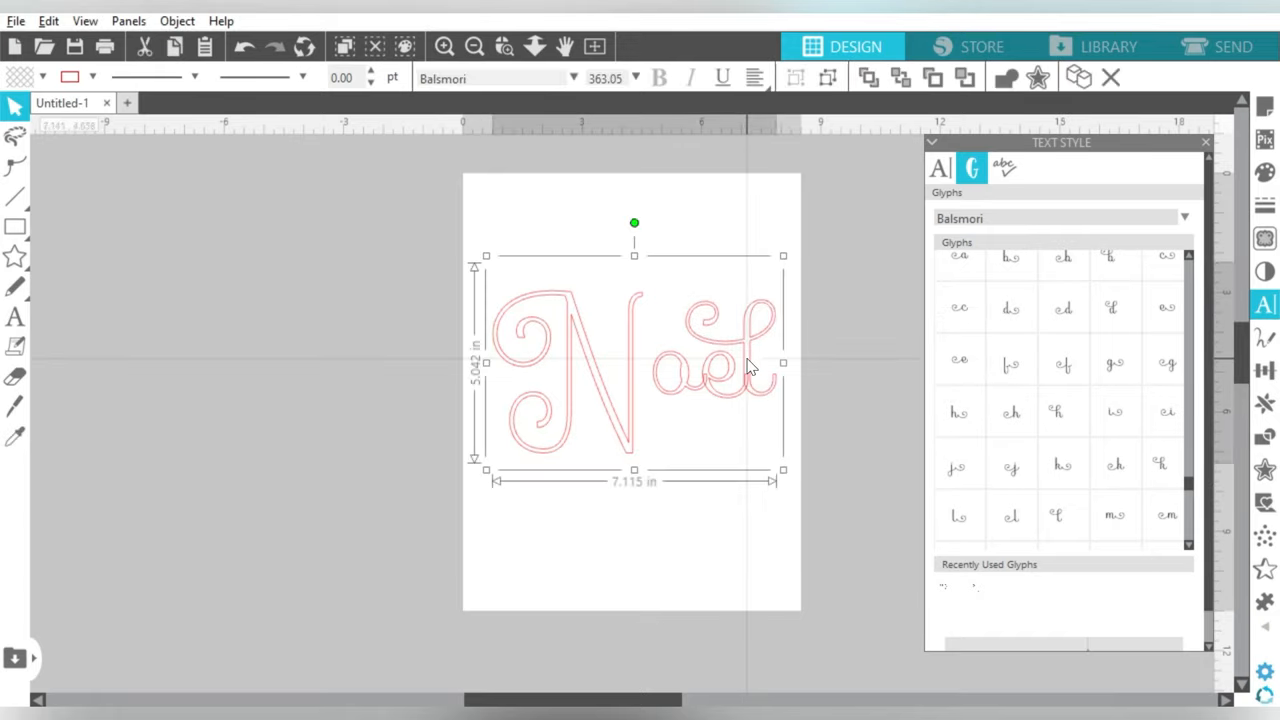
{"action": "left_click", "coordinate": [45, 79]}
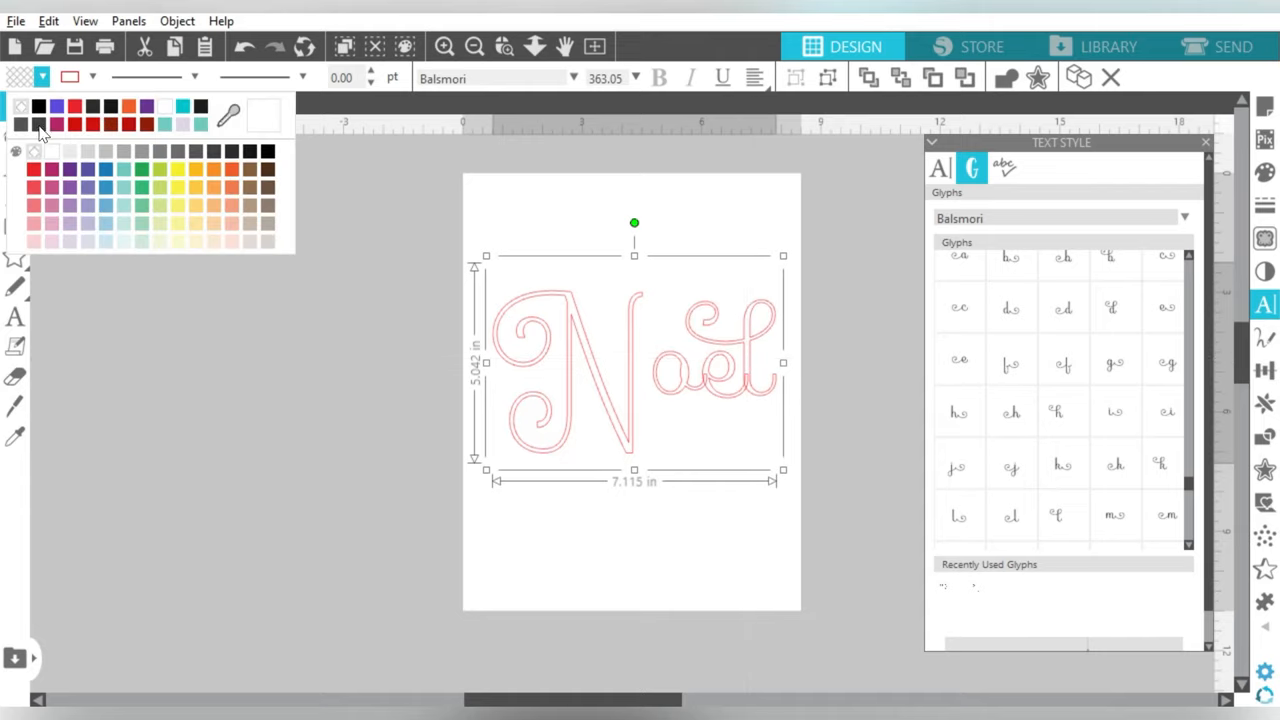
Fill Noel solid black, remove its outline, and weld the text into a shape.
{"action": "left_click", "coordinate": [269, 151]}
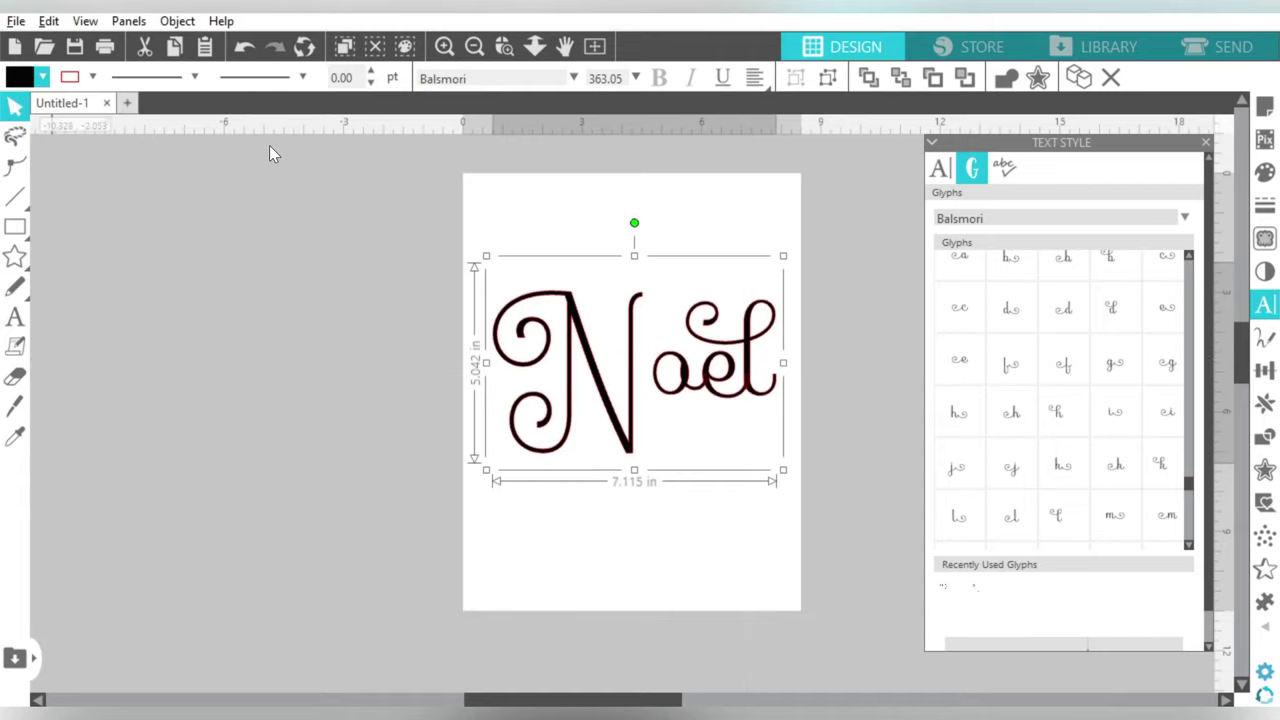
{"action": "left_click", "coordinate": [92, 77]}
{"action": "left_click", "coordinate": [105, 110]}
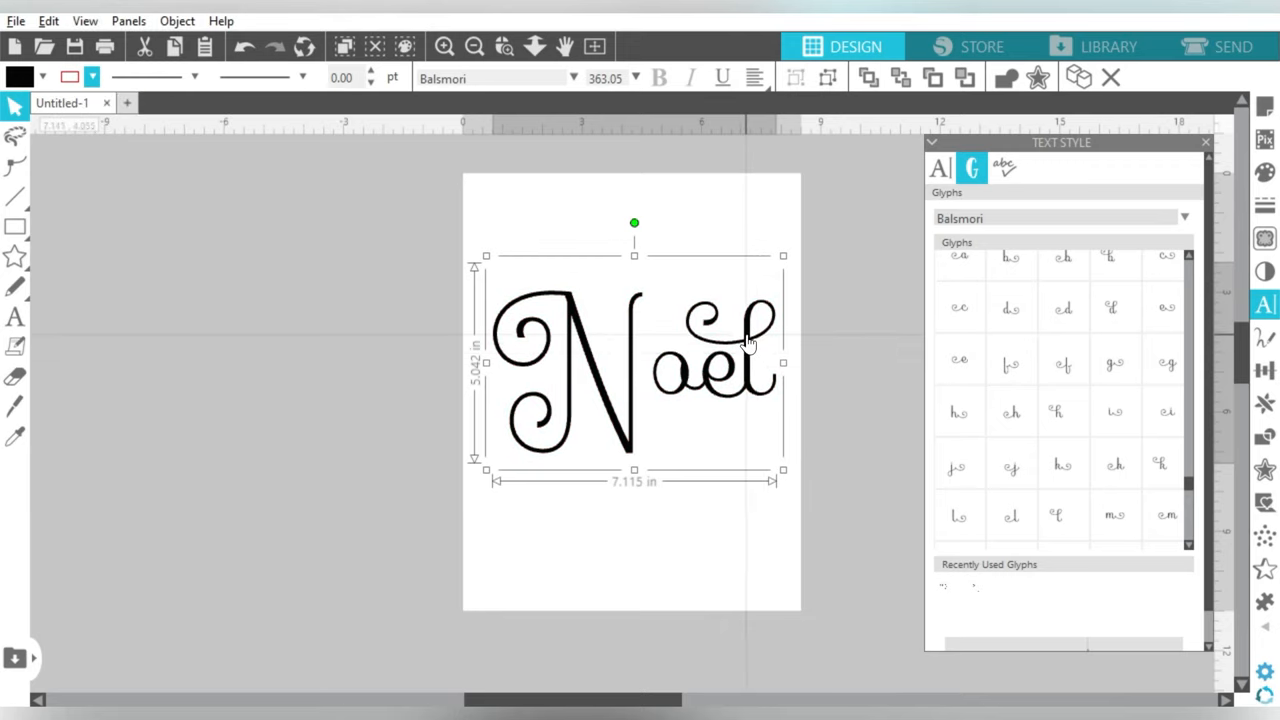
{"action": "right_click", "coordinate": [748, 340]}
{"action": "left_click", "coordinate": [800, 387]}
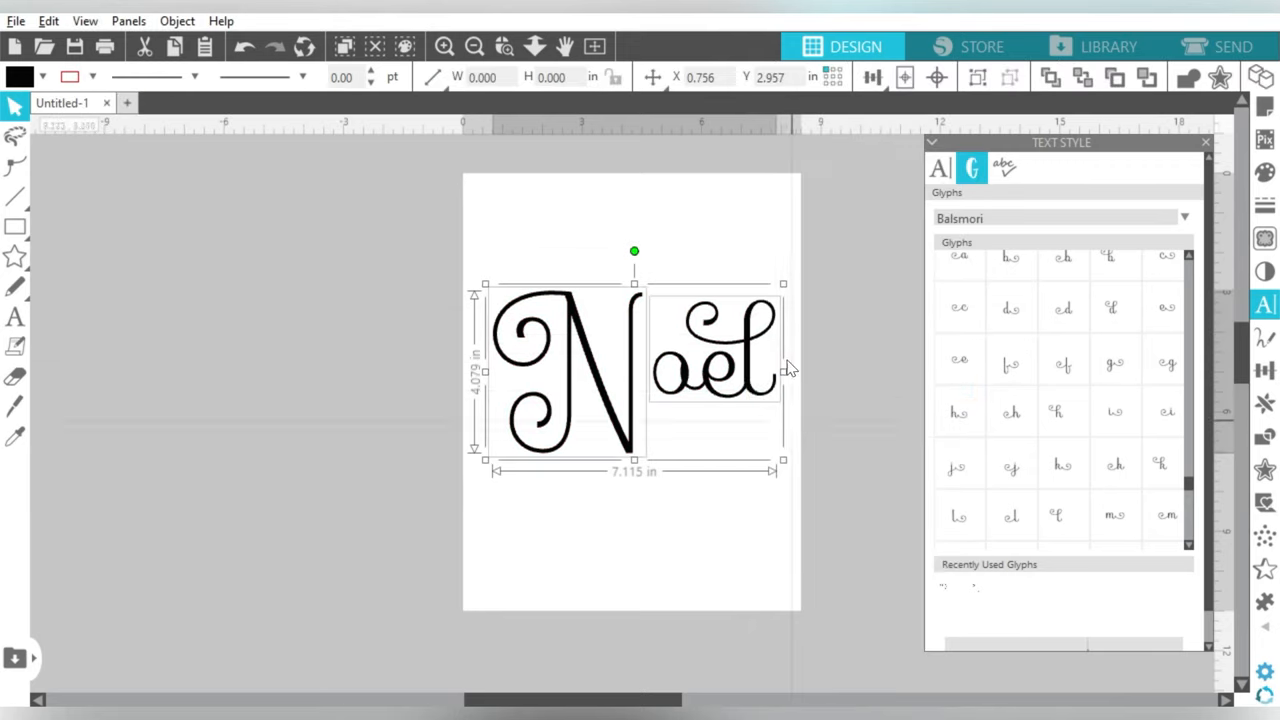
Overlap 'oel' onto the N, weld both pieces into one shape, and shrink it to about 3.1 inches.
{"action": "left_click", "coordinate": [665, 360]}
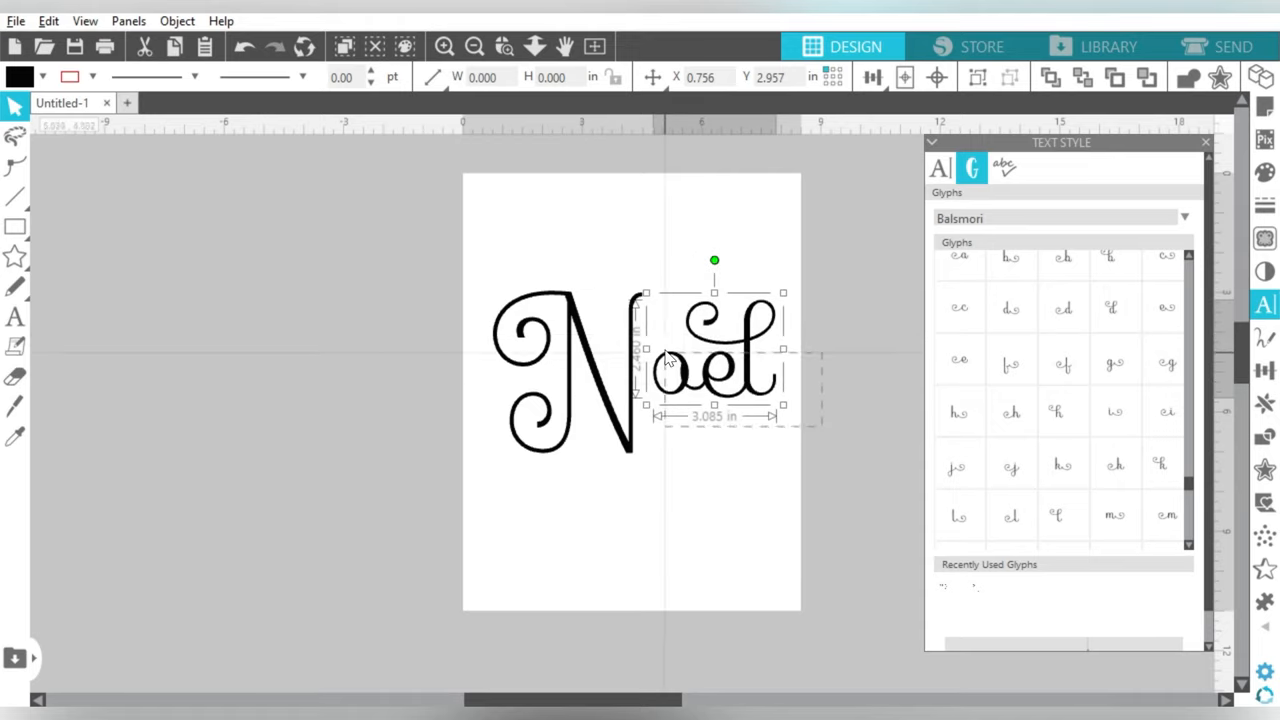
{"action": "left_click_drag", "start_coordinate": [665, 360], "coordinate": [670, 398]}
{"action": "left_click", "coordinate": [802, 327]}
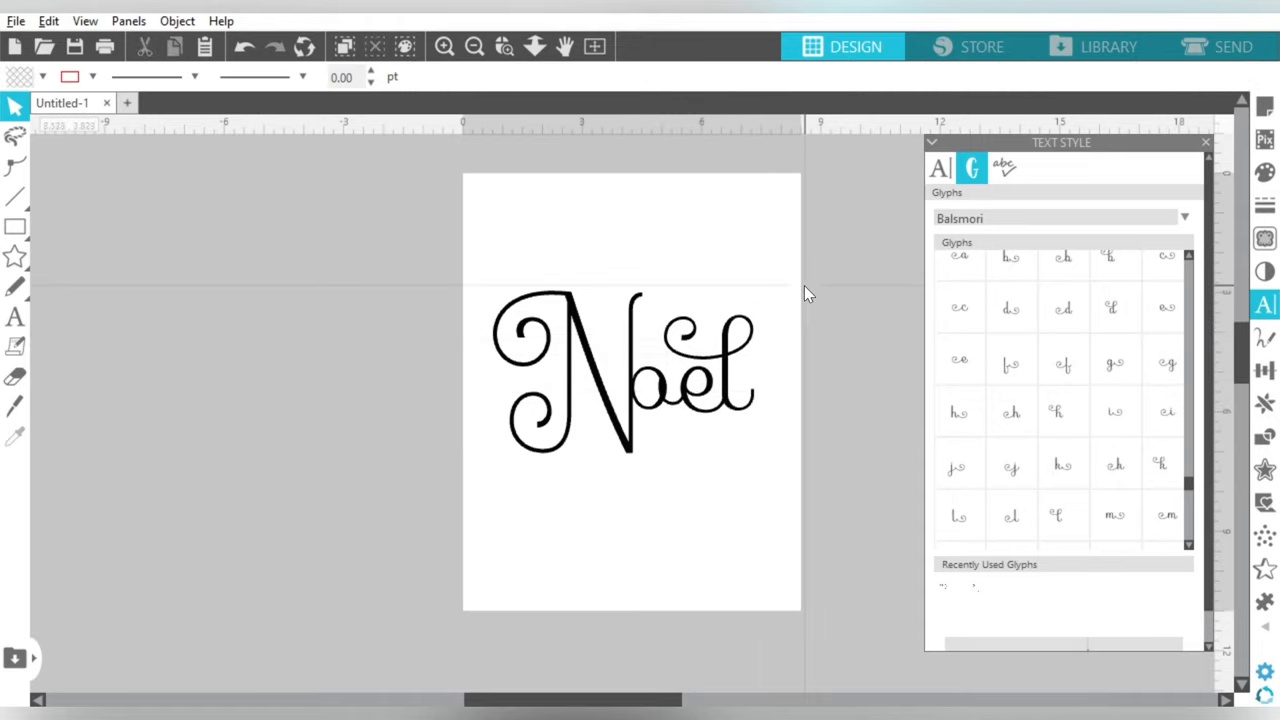
{"action": "left_click_drag", "start_coordinate": [804, 285], "coordinate": [570, 448]}
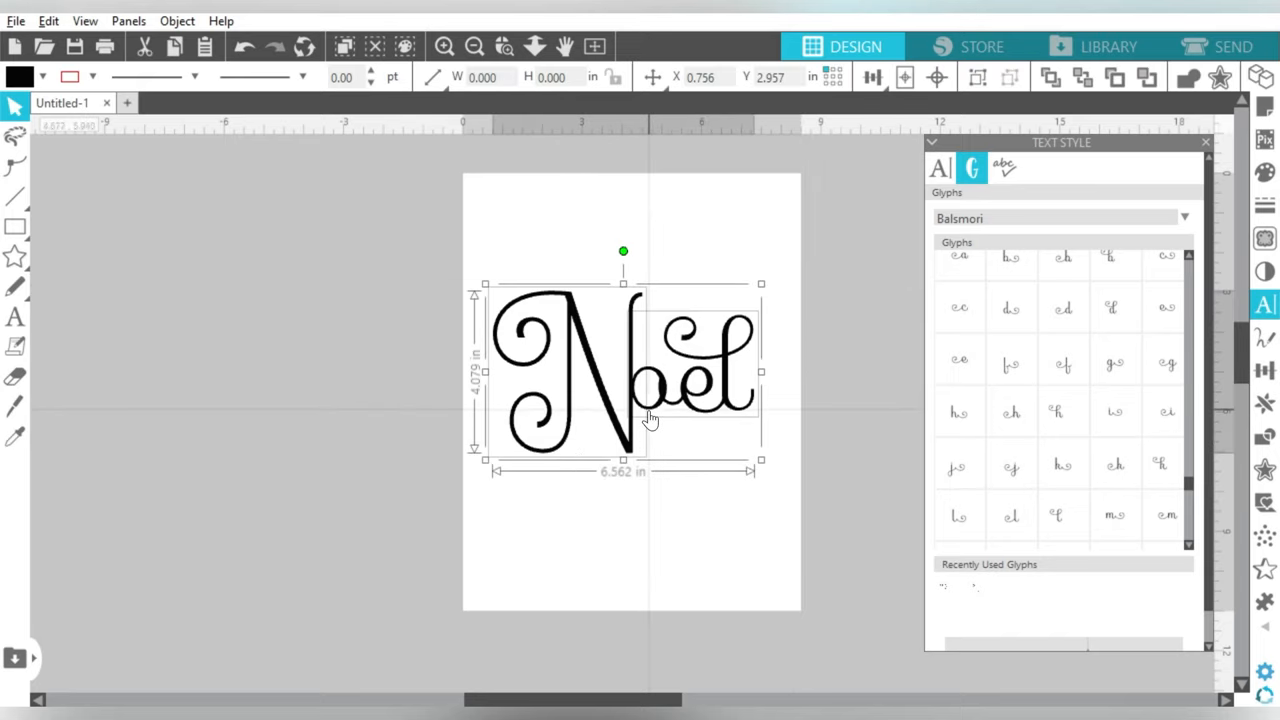
{"action": "right_click", "coordinate": [650, 420]}
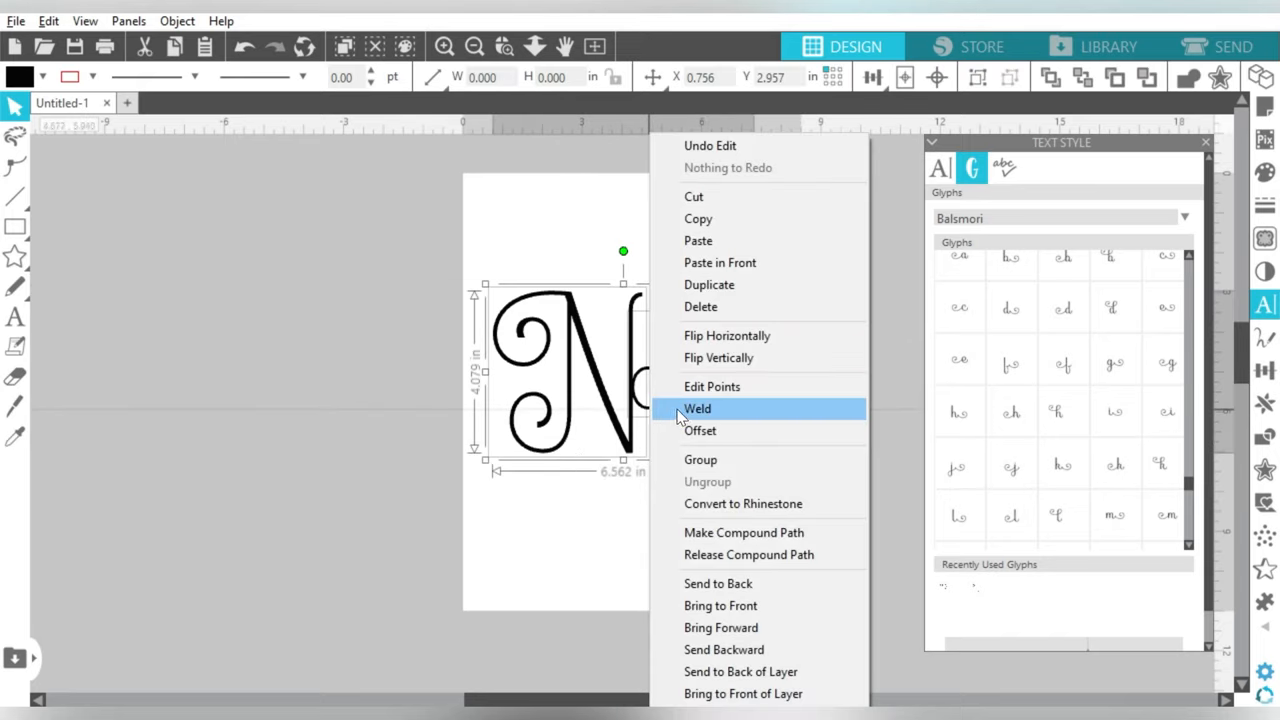
{"action": "left_click", "coordinate": [697, 408]}
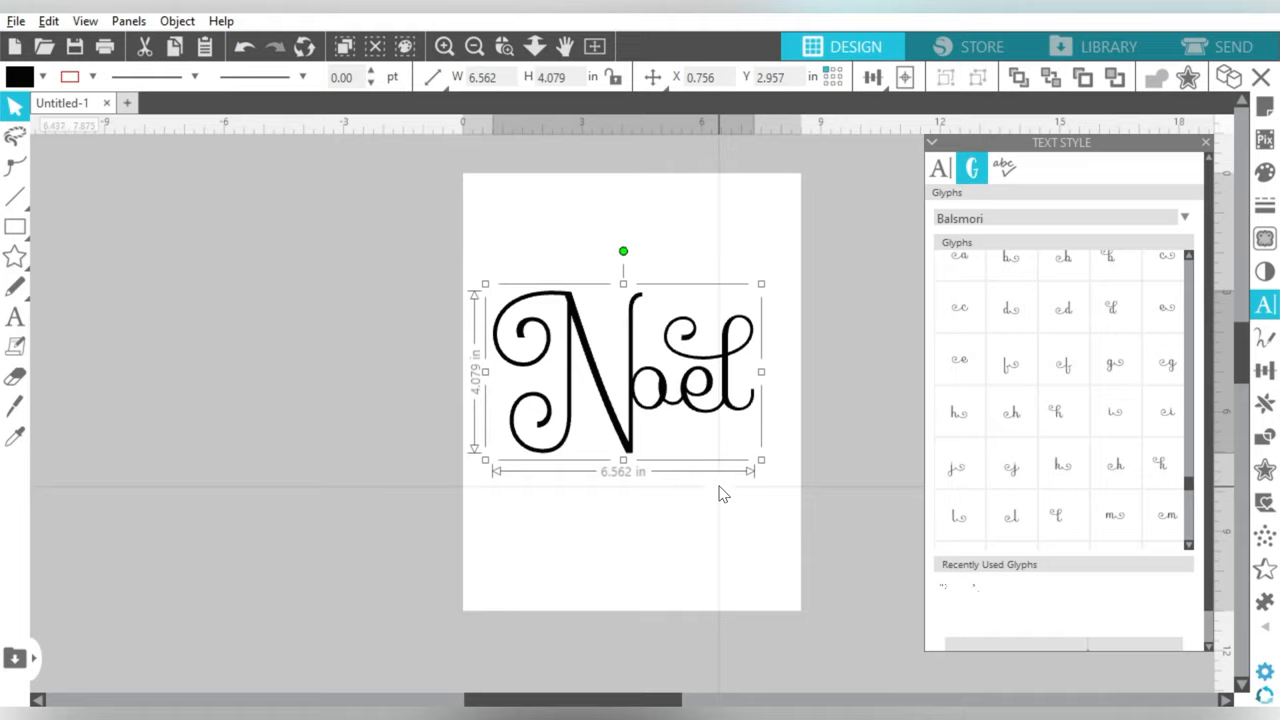
{"action": "mouse_move", "coordinate": [760, 460]}
{"action": "left_mouse_down"}
{"action": "mouse_move", "coordinate": [675, 402]}
{"action": "mouse_move", "coordinate": [660, 355]}
{"action": "mouse_move", "coordinate": [762, 392]}
{"action": "left_mouse_up"}
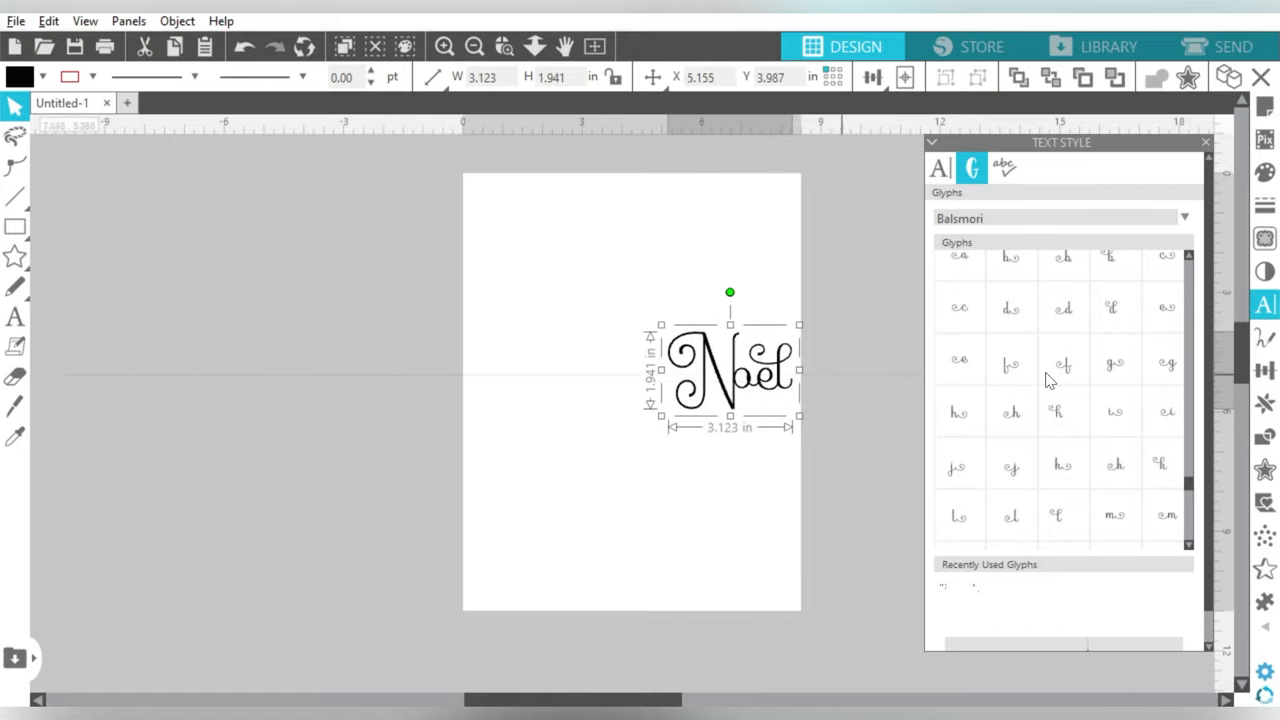
Replicate a copy of Noel to the left and rotate that copy 180°.
{"action": "left_click", "coordinate": [1266, 405]}
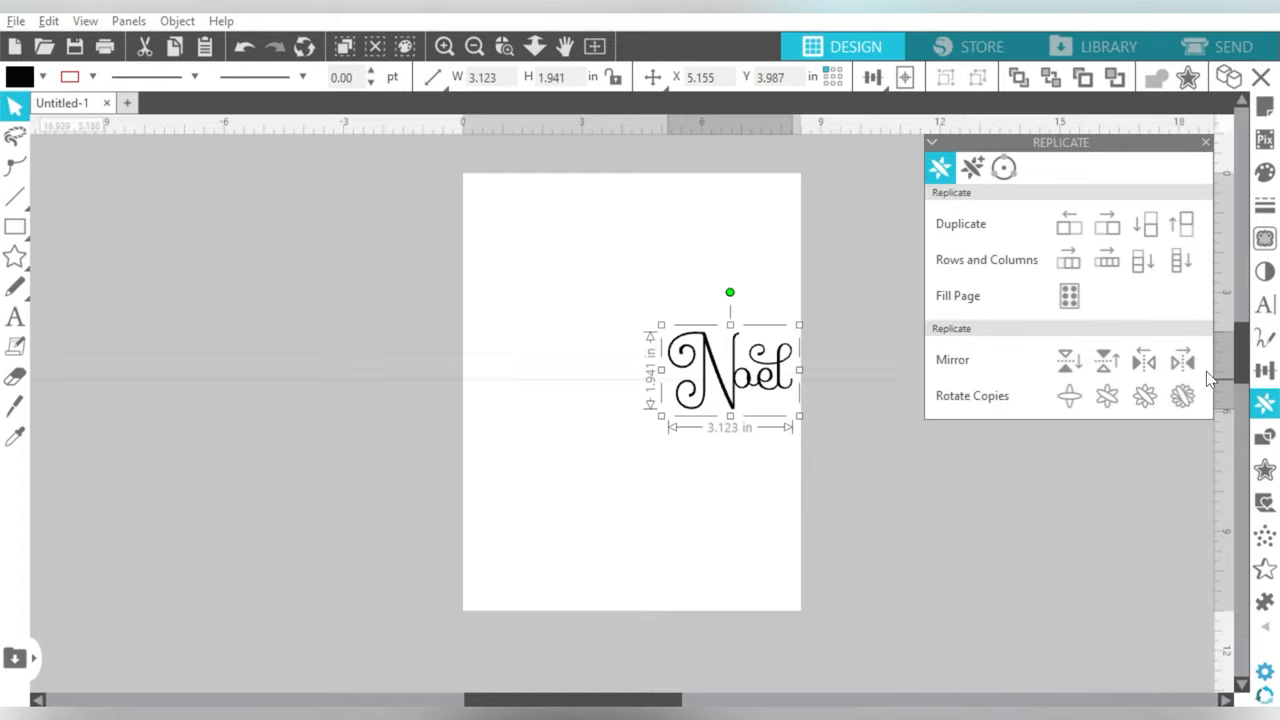
{"action": "left_click", "coordinate": [1065, 228]}
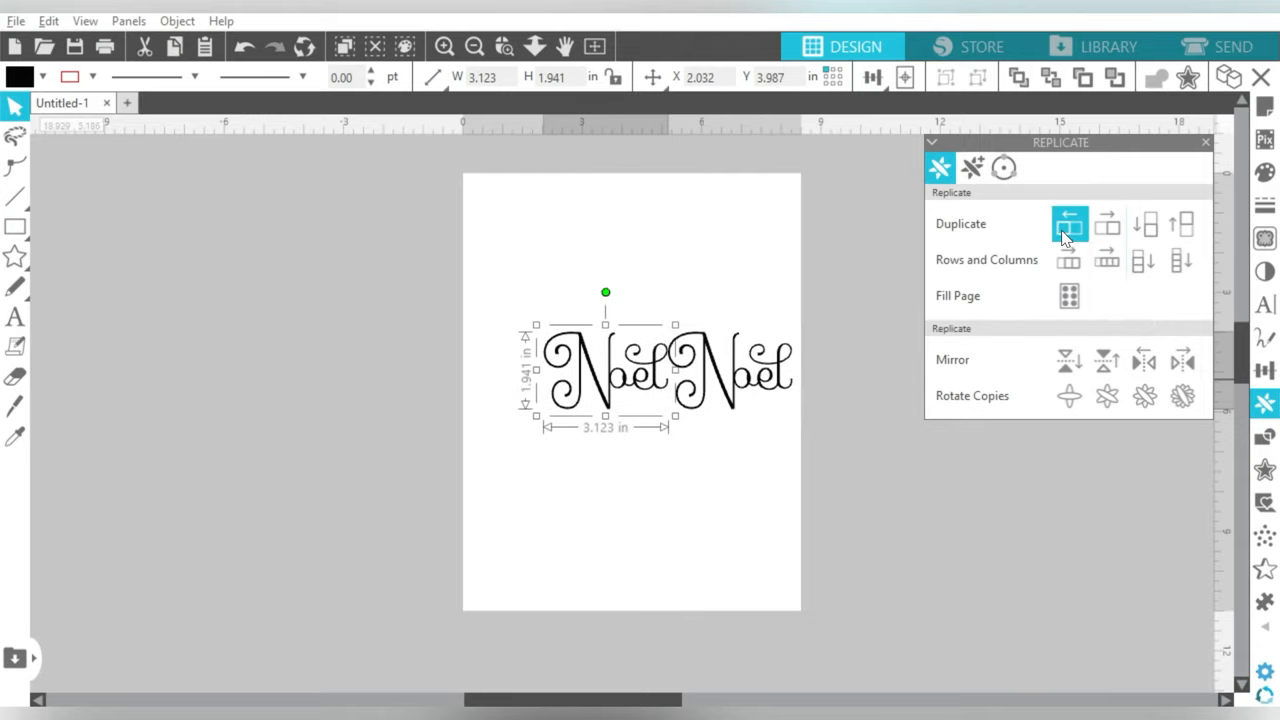
{"action": "left_click", "coordinate": [1265, 370]}
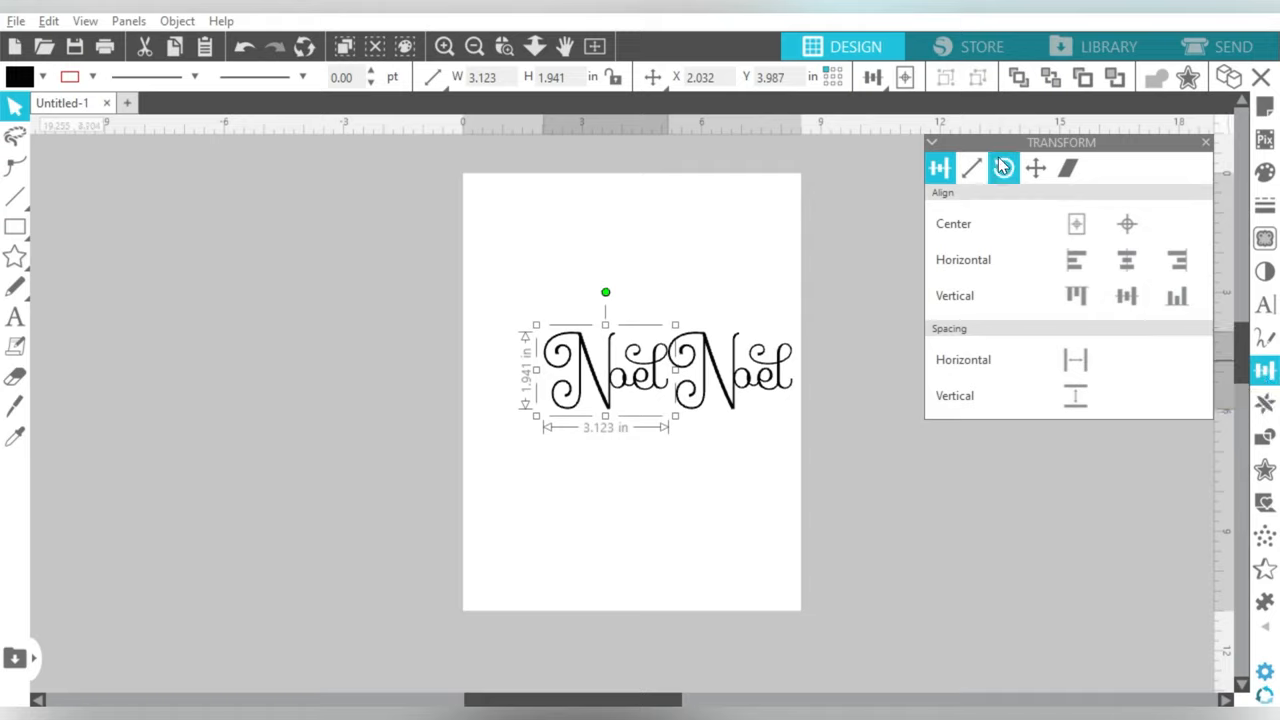
{"action": "left_click", "coordinate": [1004, 170]}
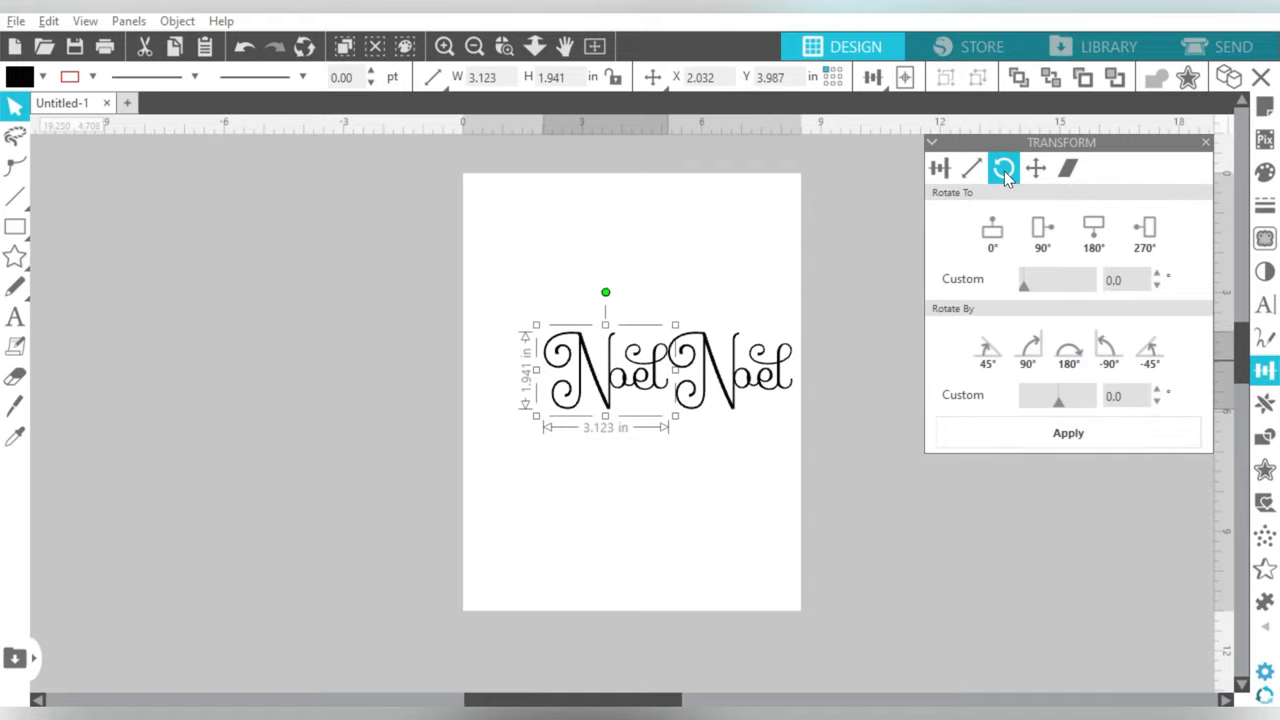
{"action": "left_click", "coordinate": [1069, 352]}
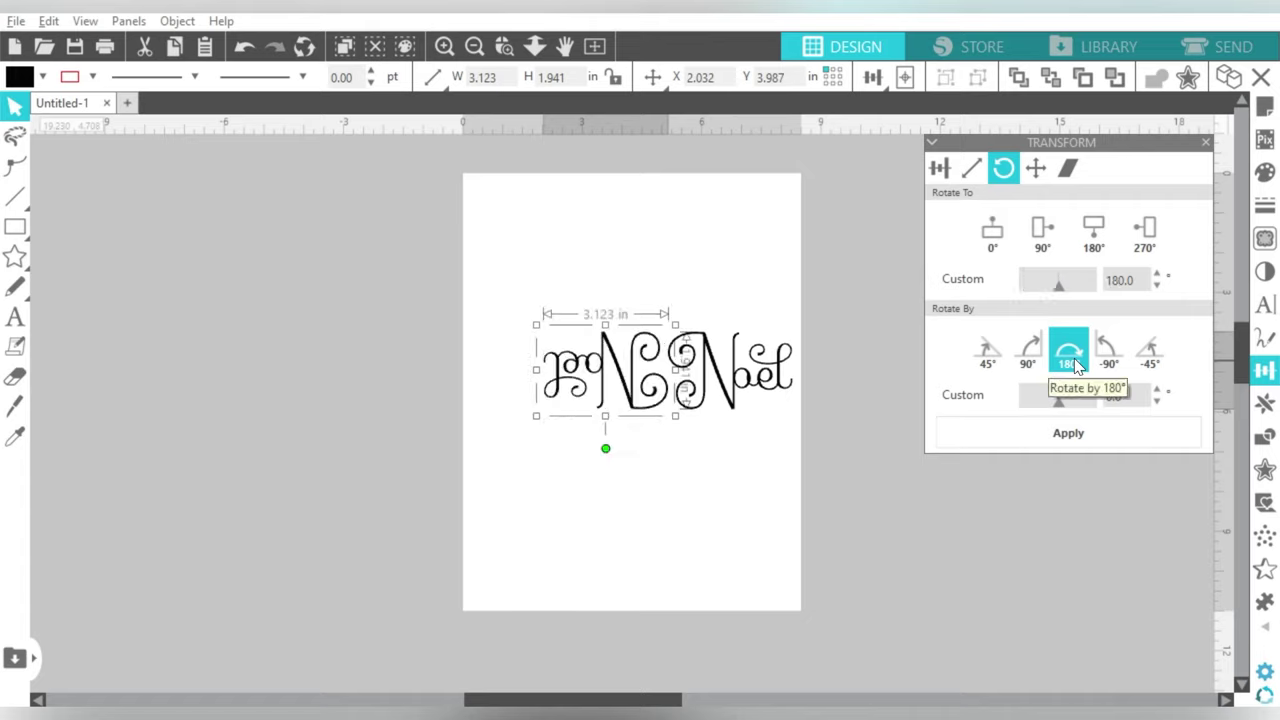
Nudge the upside-down copy left and select both Noel pieces, spanning about 7.65 inches.
{"action": "left_click", "coordinate": [651, 474]}
{"action": "left_click", "coordinate": [640, 368]}
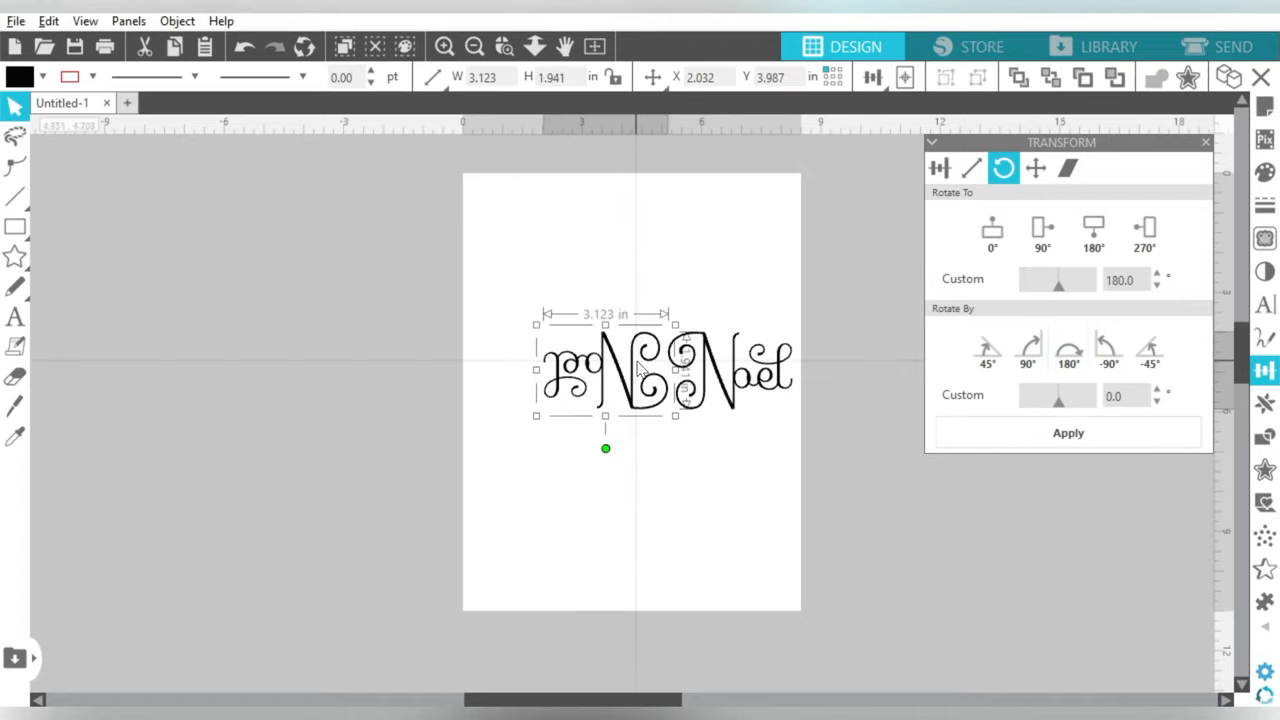
{"action": "key", "text": "Left"}
{"action": "key", "text": "Left"}
{"action": "key", "text": "Left"}
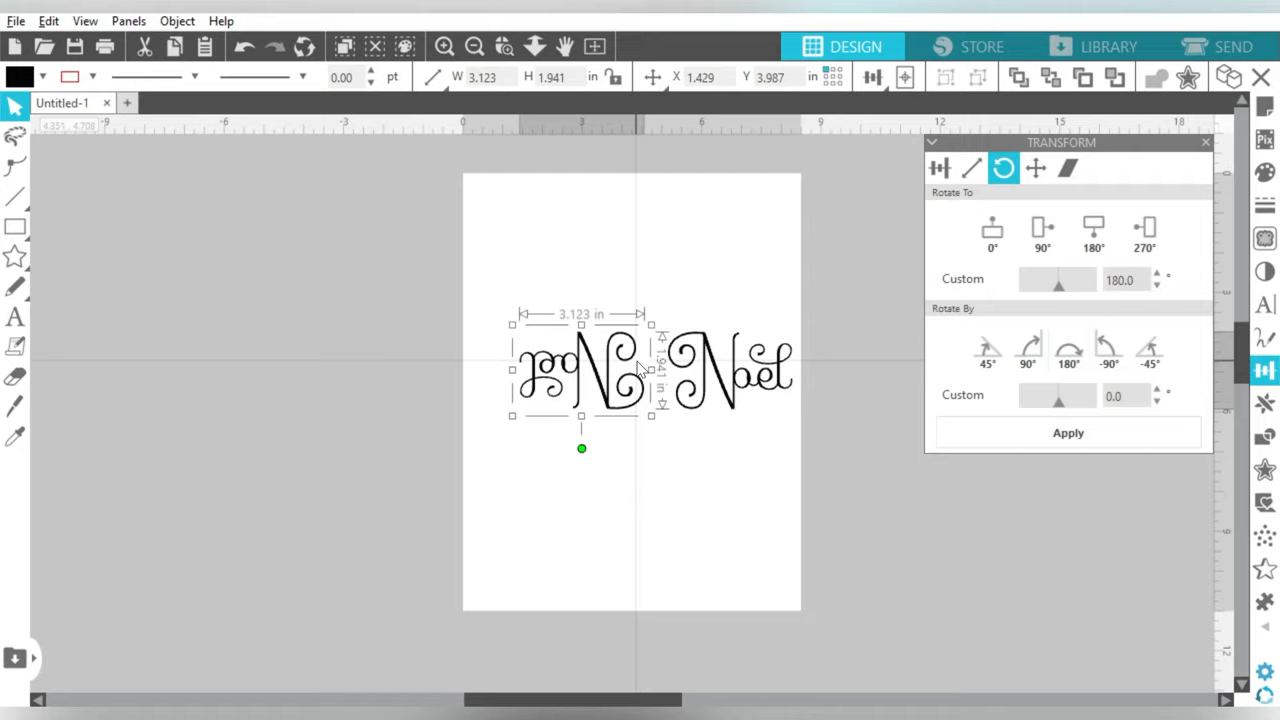
{"action": "key", "text": "Left"}
{"action": "key", "text": "Left"}
{"action": "key", "text": "Left"}
{"action": "key", "text": "Left"}
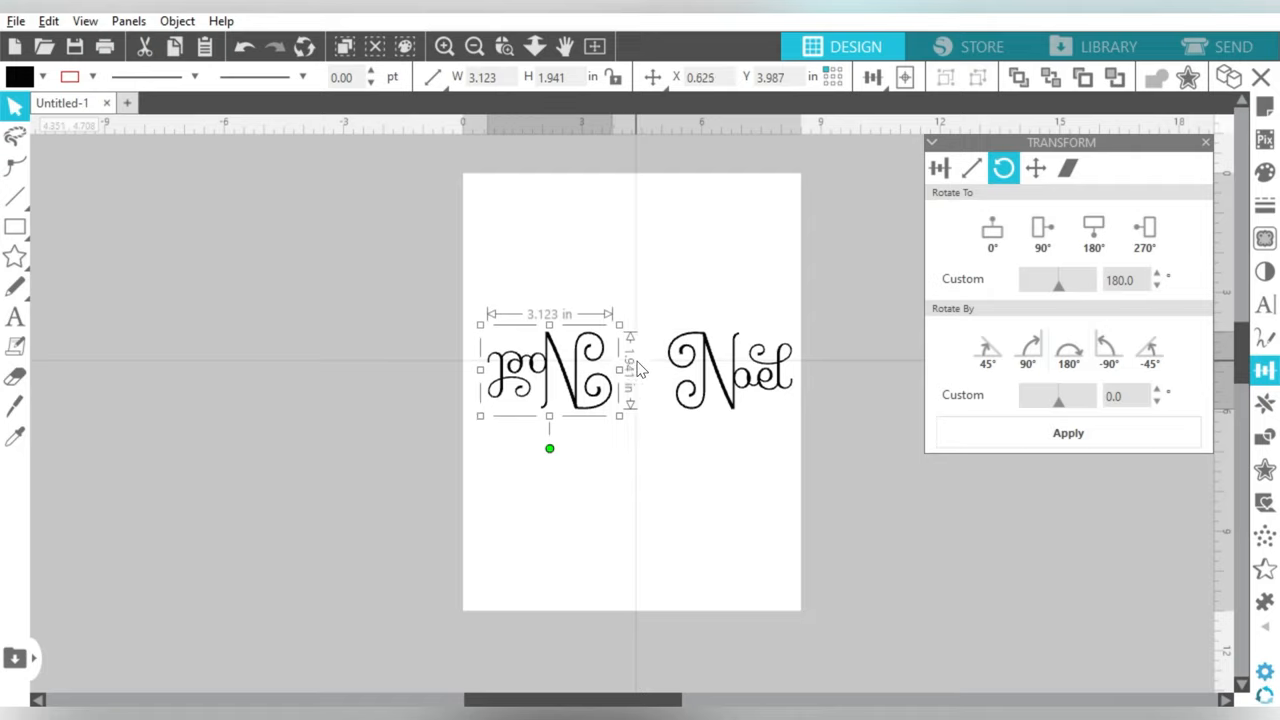
{"action": "left_click", "coordinate": [556, 290]}
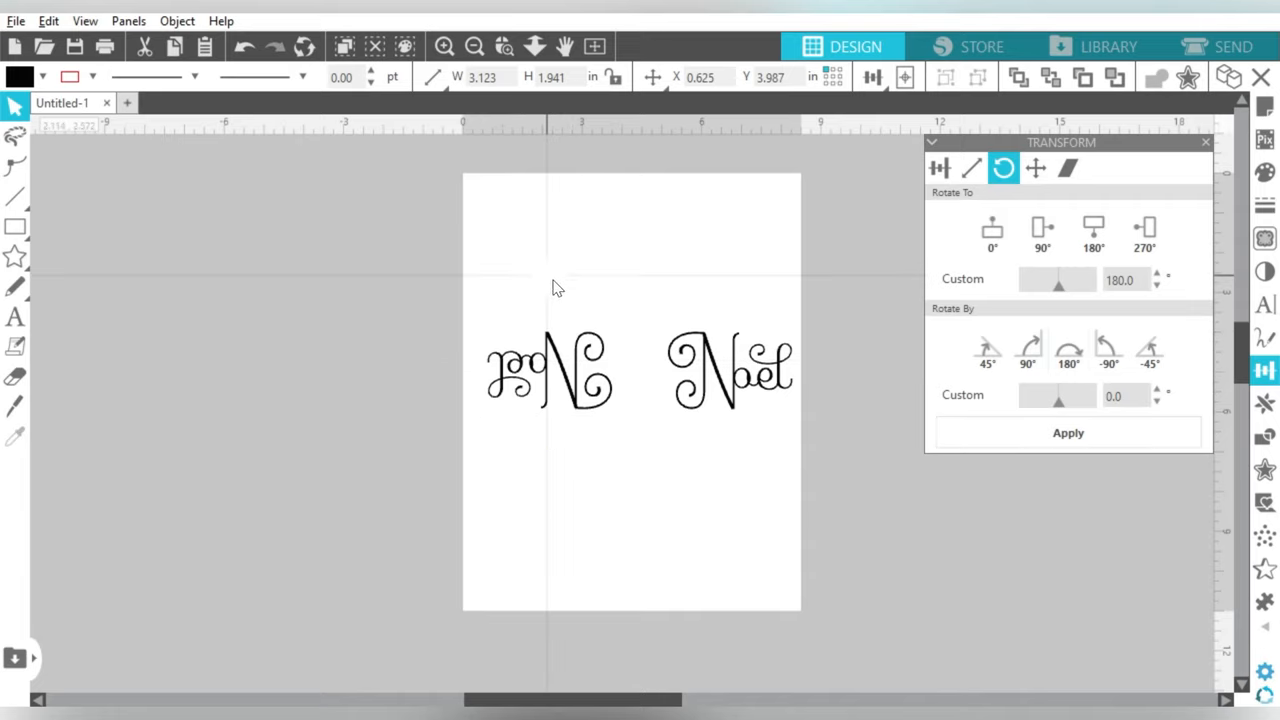
{"action": "left_click_drag", "start_coordinate": [556, 290], "coordinate": [712, 384]}
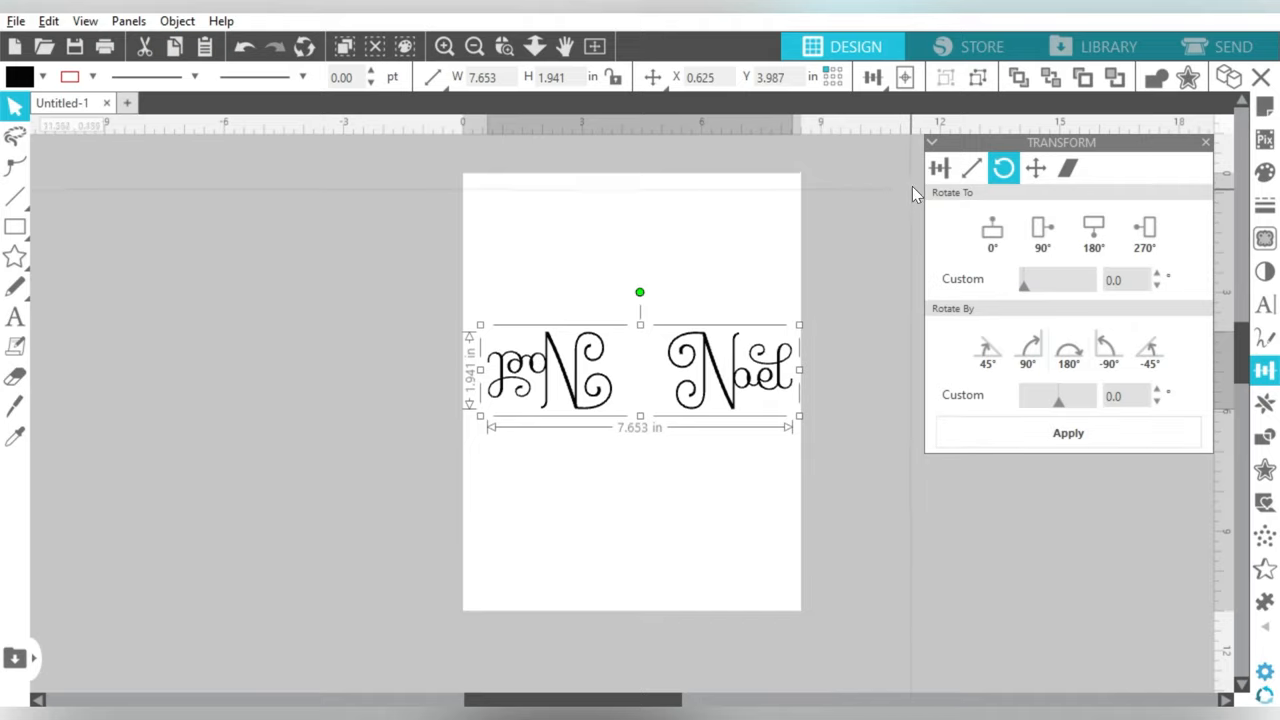
Try a six-armed rotated repeat, undo it, then replicate the pair into an eight-armed snowflake.
{"action": "left_click", "coordinate": [1265, 405]}
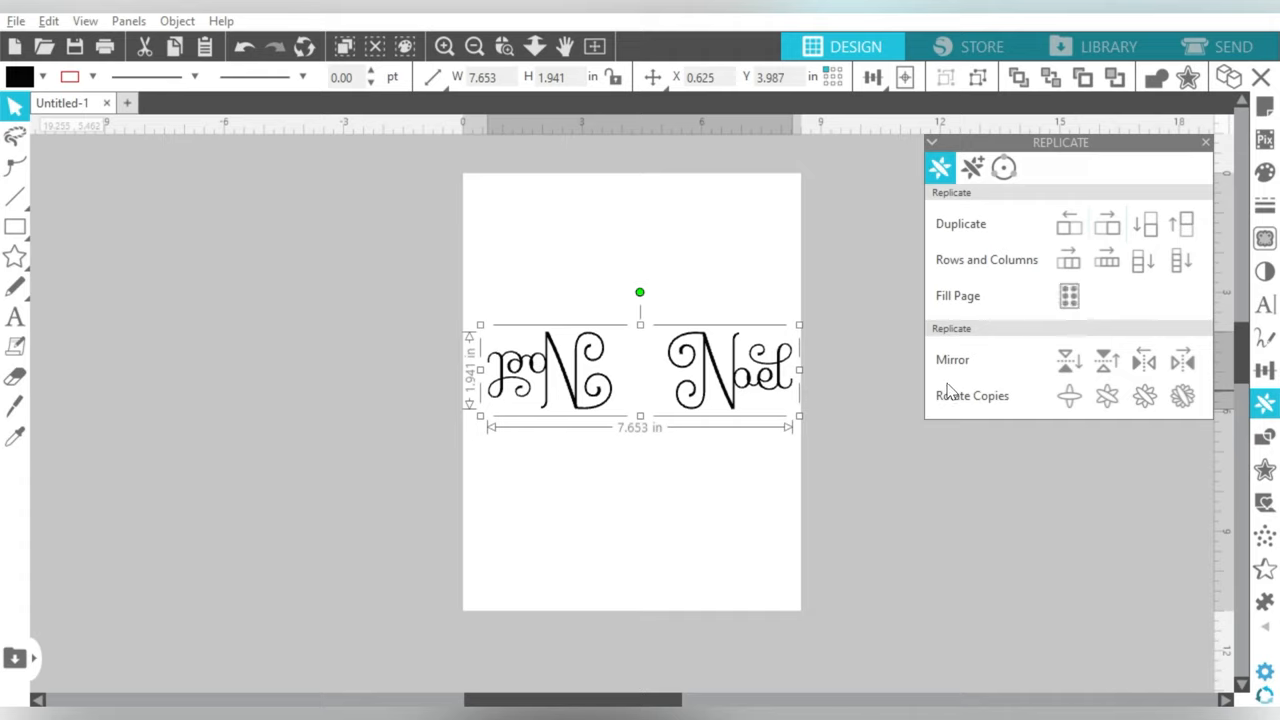
{"action": "left_click", "coordinate": [1108, 397]}
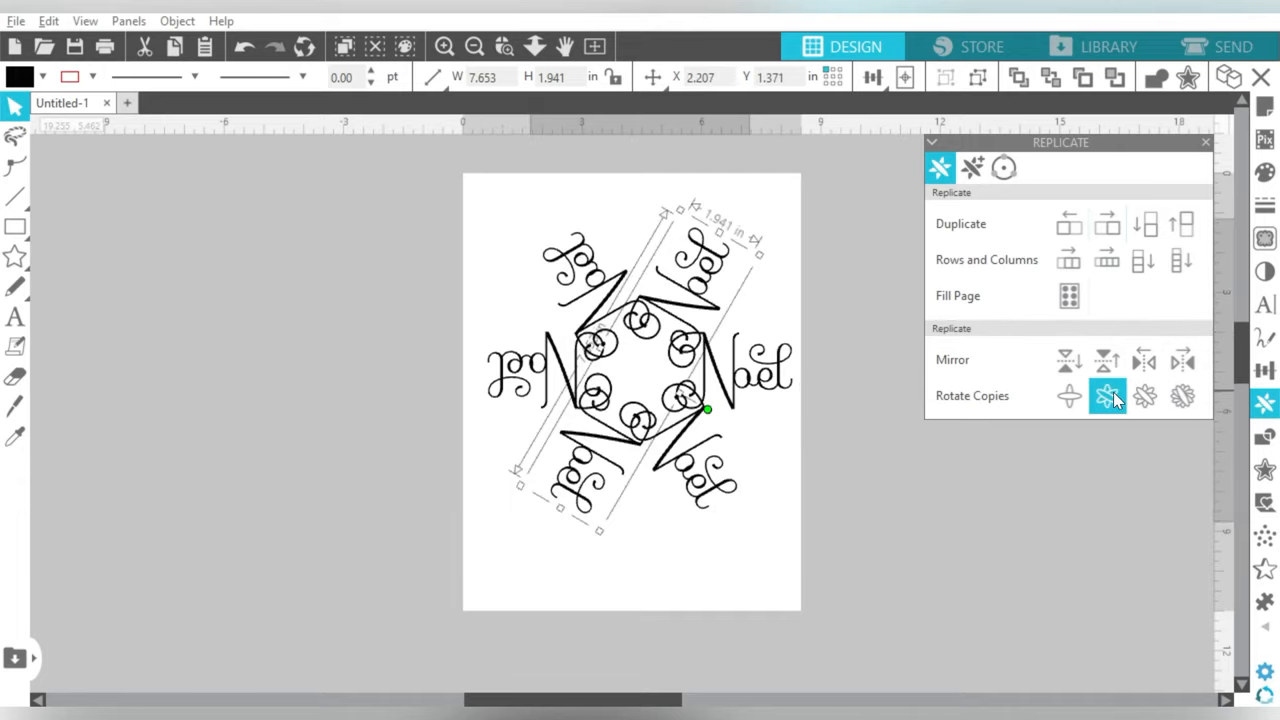
{"action": "left_click", "coordinate": [790, 458]}
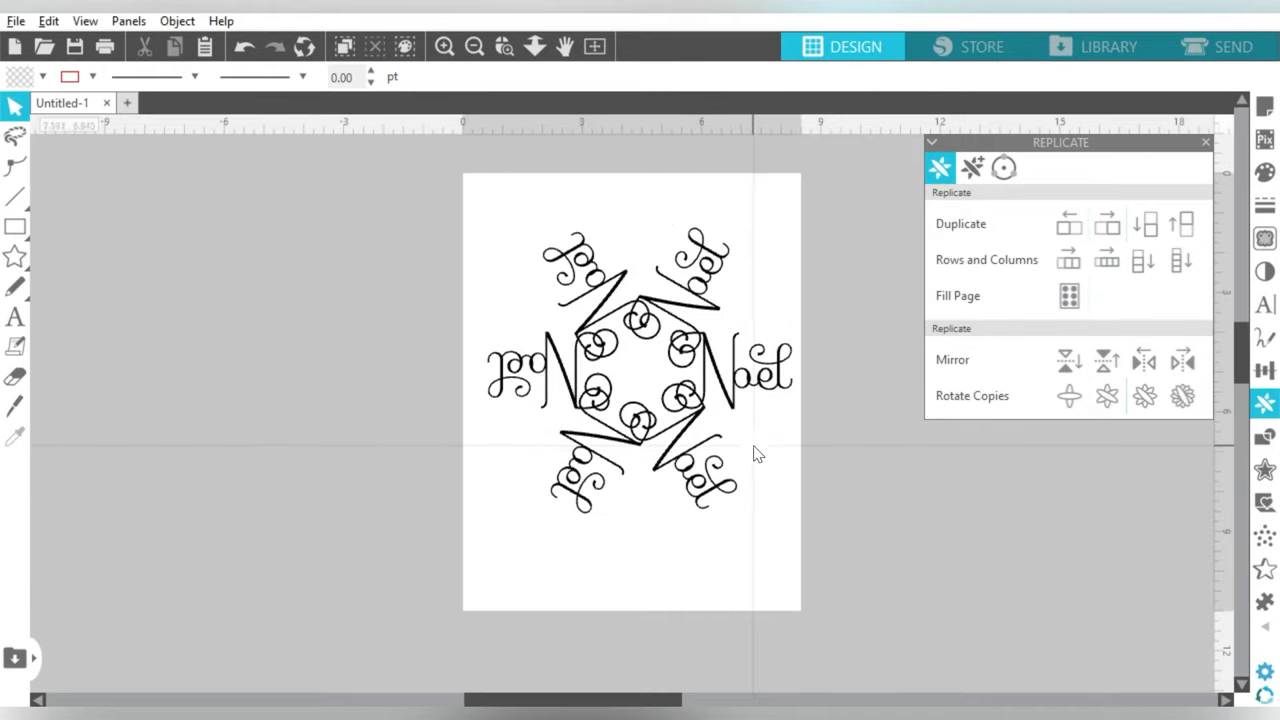
{"action": "left_click", "coordinate": [755, 453]}
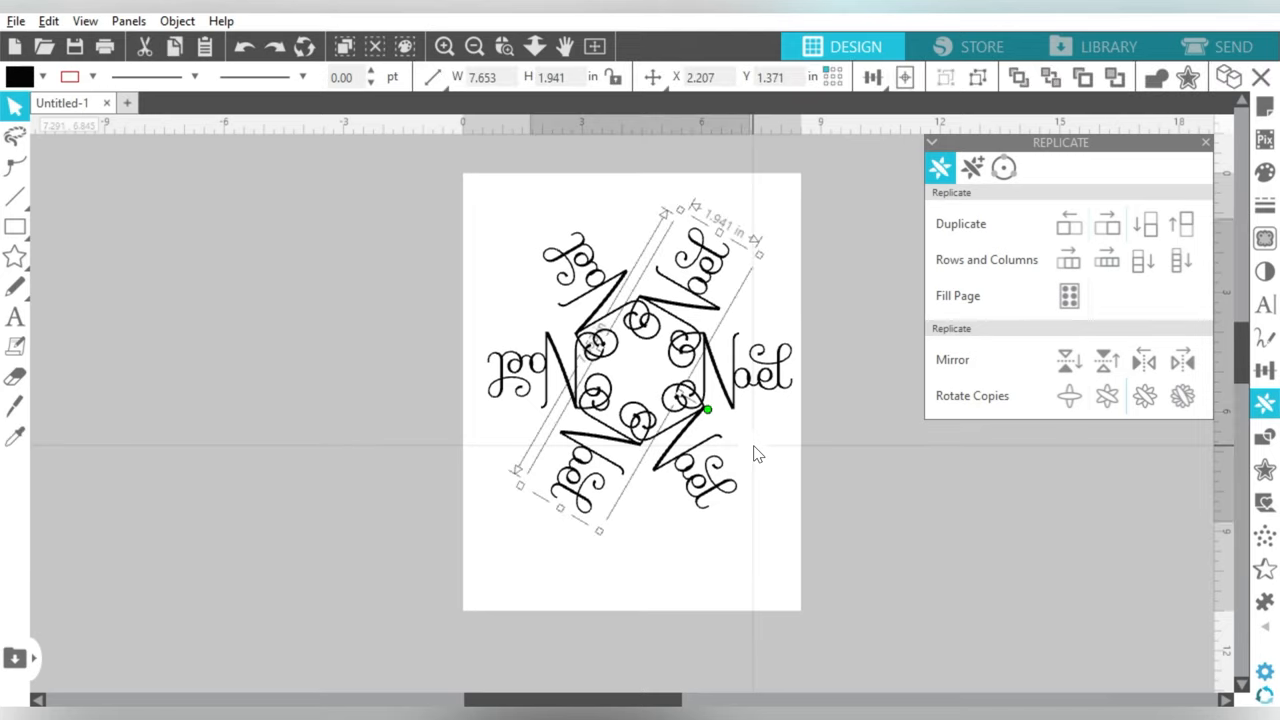
{"action": "key", "text": "ctrl+z"}
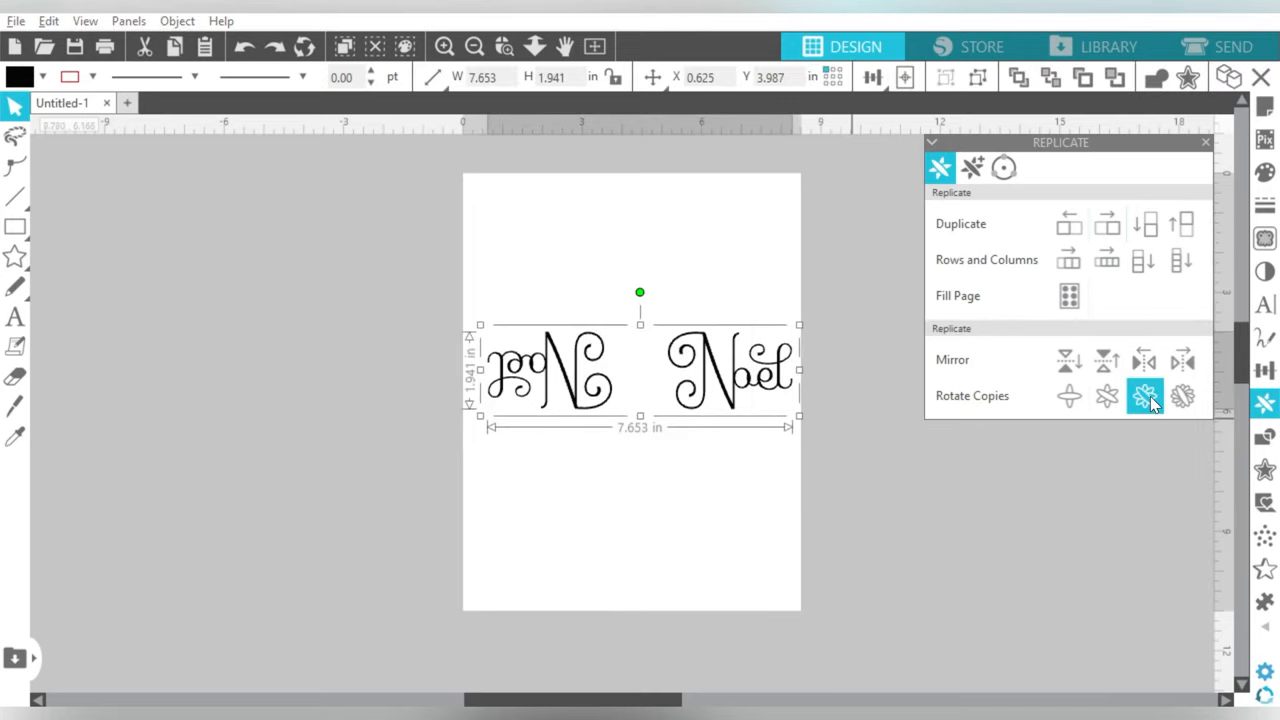
{"action": "left_click", "coordinate": [1148, 398]}
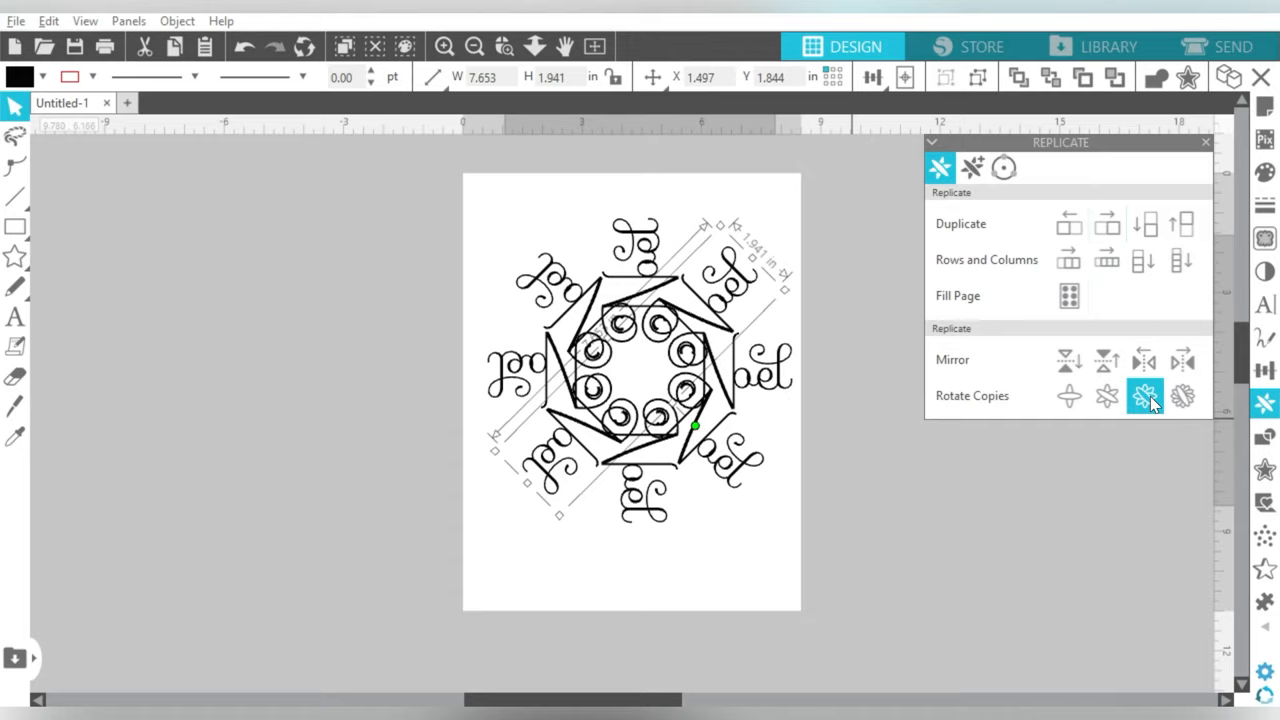
{"action": "left_click", "coordinate": [820, 424]}
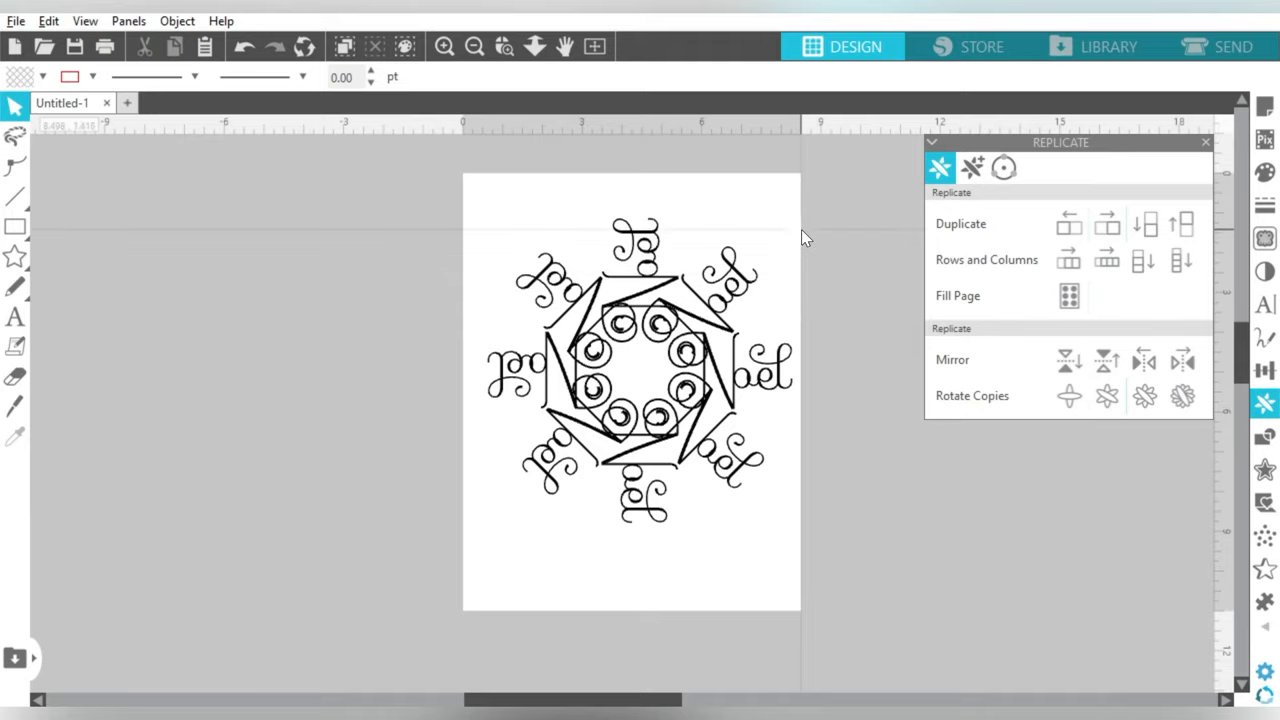
{"action": "key", "text": "ctrl+a"}
Delete the snowflake and place the word Madison, enlarged to about 5.5 inches wide.
{"action": "key", "text": "Delete"}
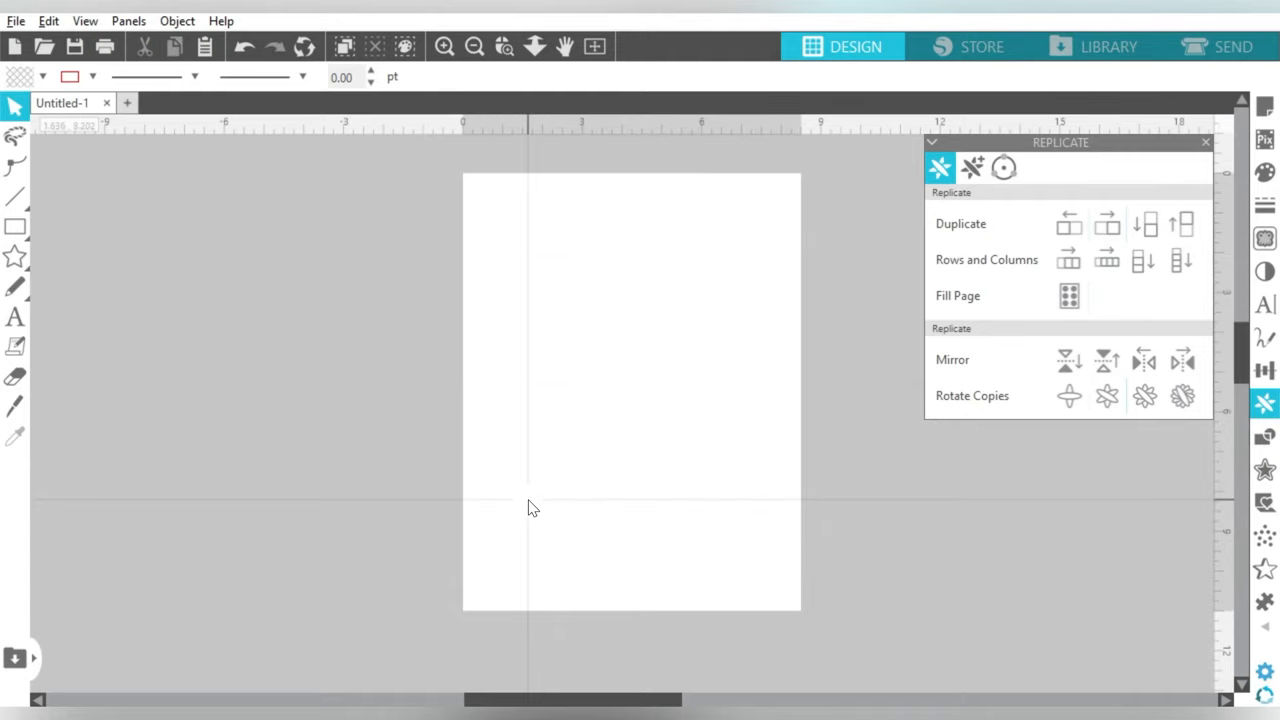
{"action": "left_click", "coordinate": [15, 318]}
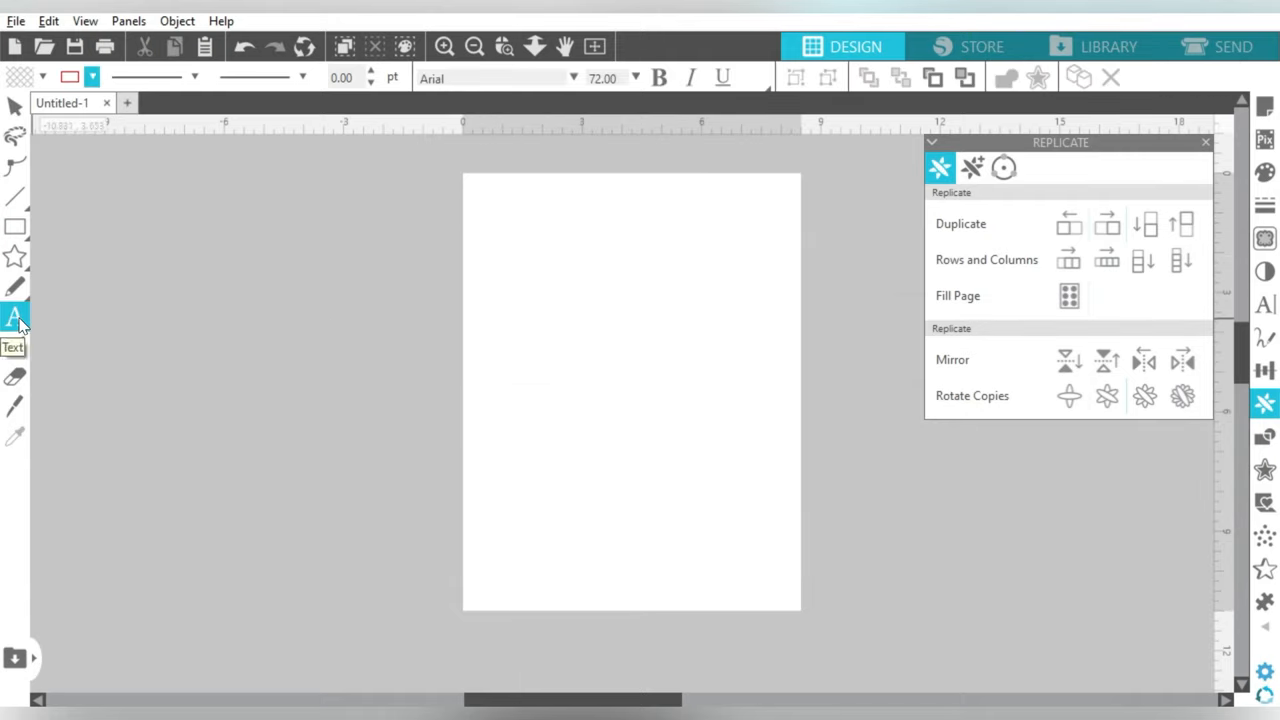
{"action": "left_click", "coordinate": [546, 395]}
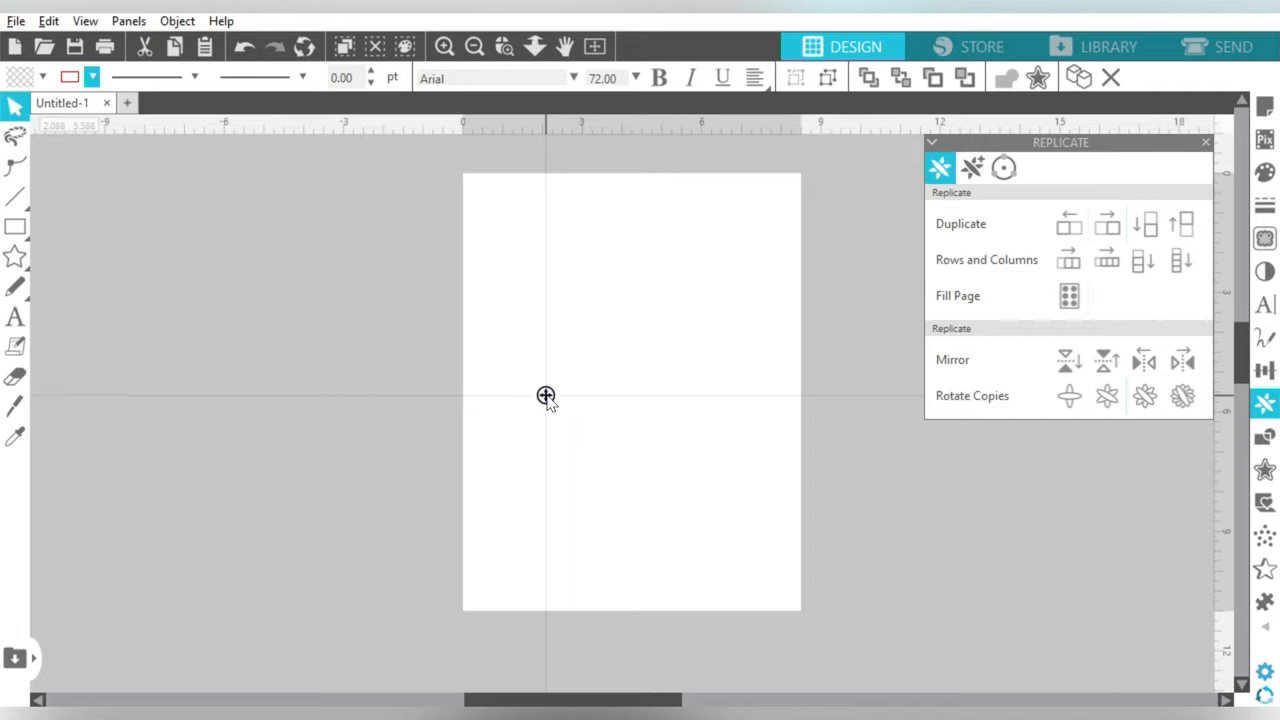
{"action": "type", "text": "Madison"}
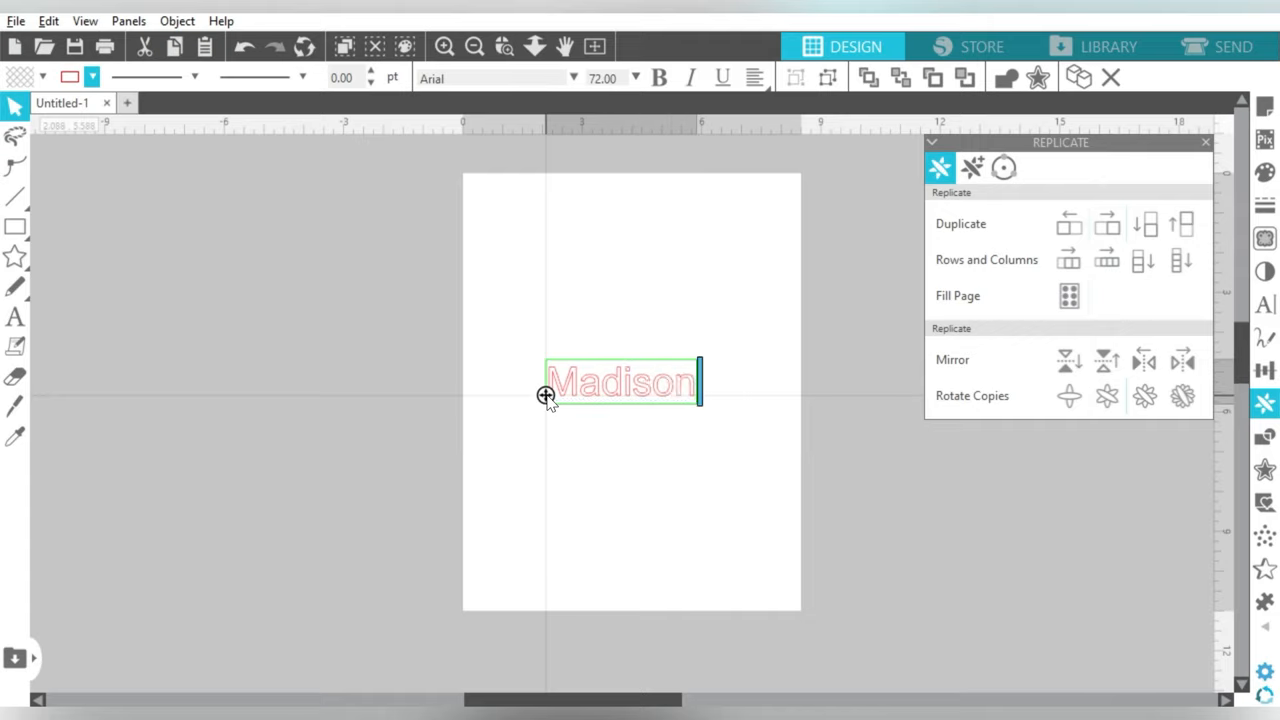
{"action": "left_click", "coordinate": [605, 420]}
{"action": "left_click", "coordinate": [620, 383]}
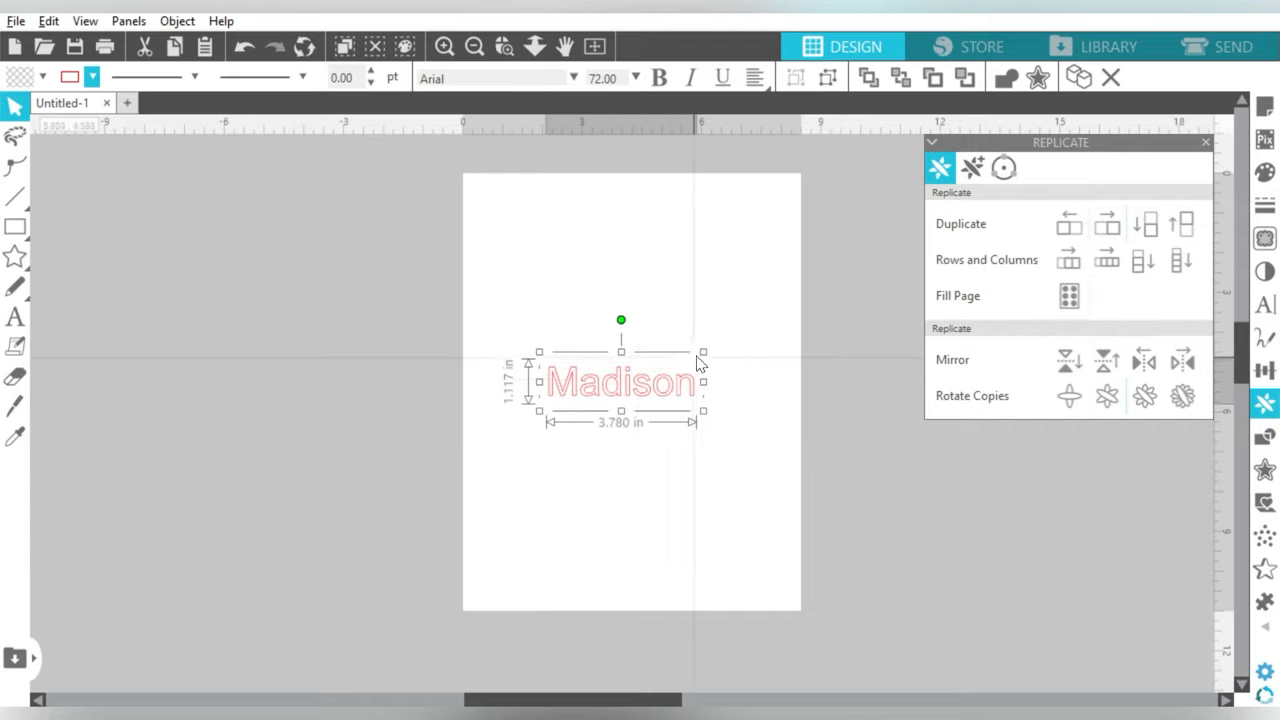
{"action": "left_click_drag", "start_coordinate": [700, 354], "coordinate": [772, 330]}
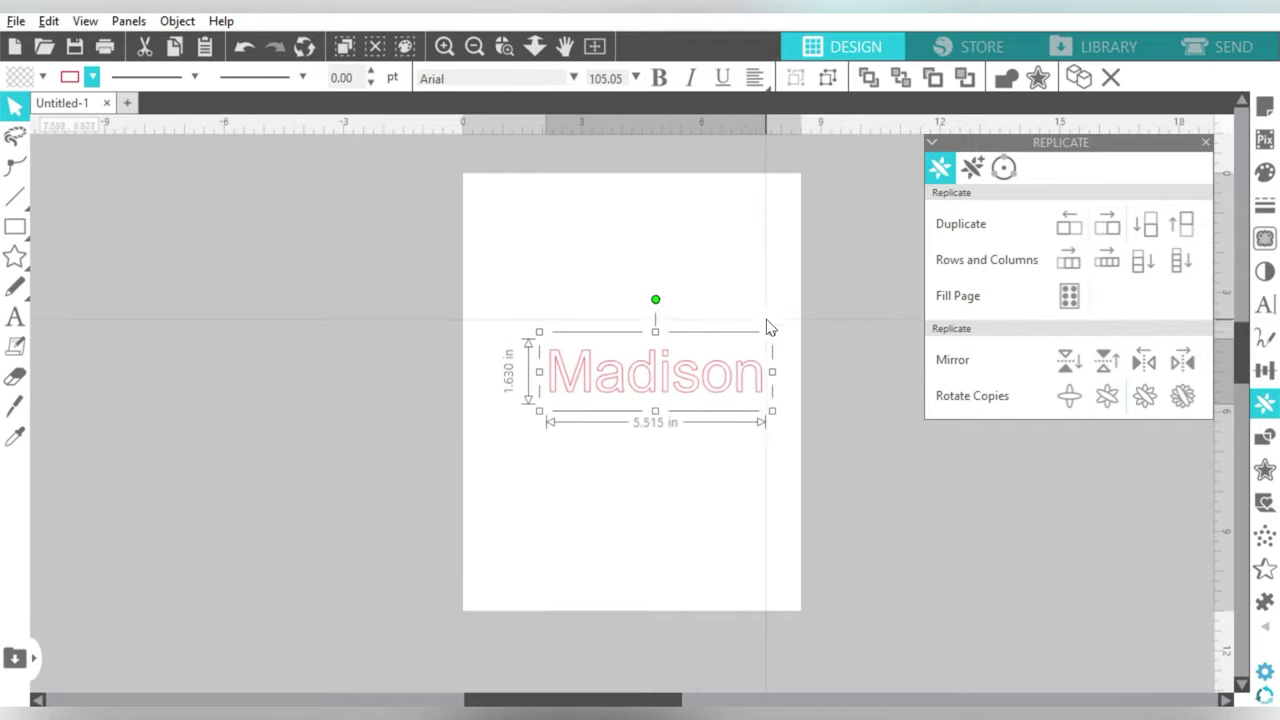
Set Madison in Balsmori script, enlarge it to about 6.9 inches wide, and centre it.
{"action": "left_click", "coordinate": [1264, 306]}
{"action": "left_click", "coordinate": [1022, 300]}
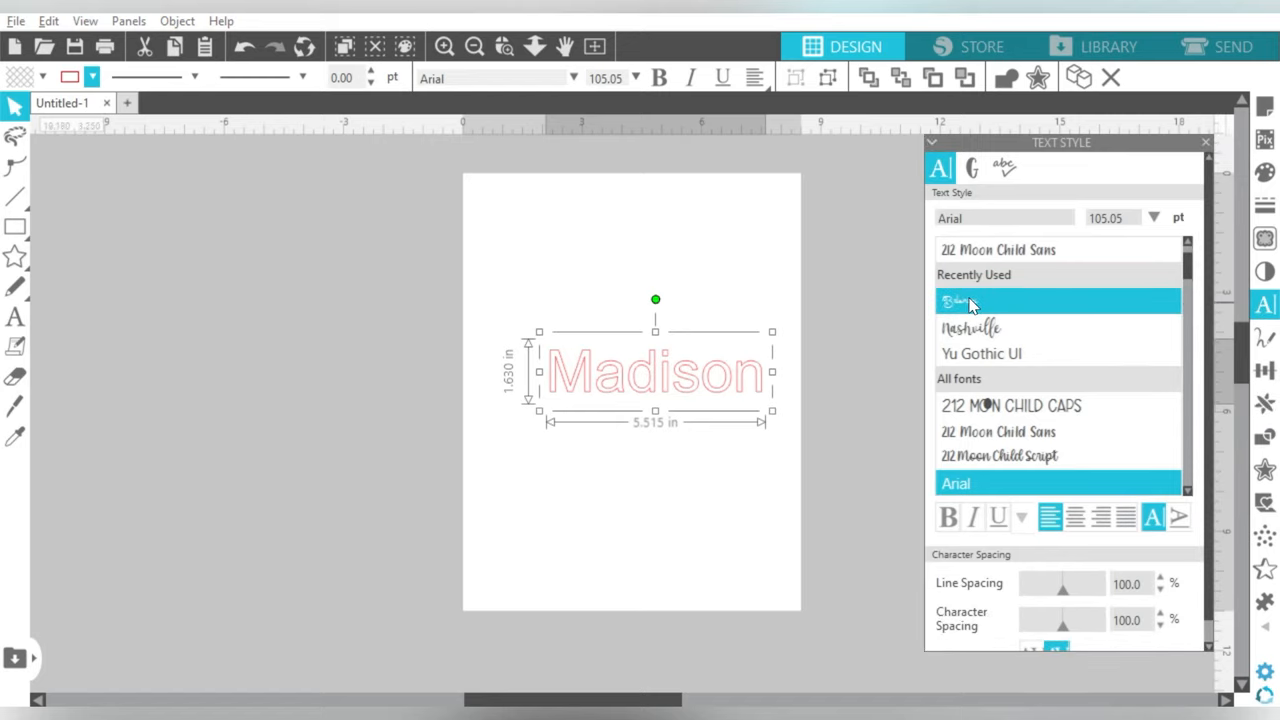
{"action": "left_click_drag", "start_coordinate": [680, 347], "coordinate": [827, 283]}
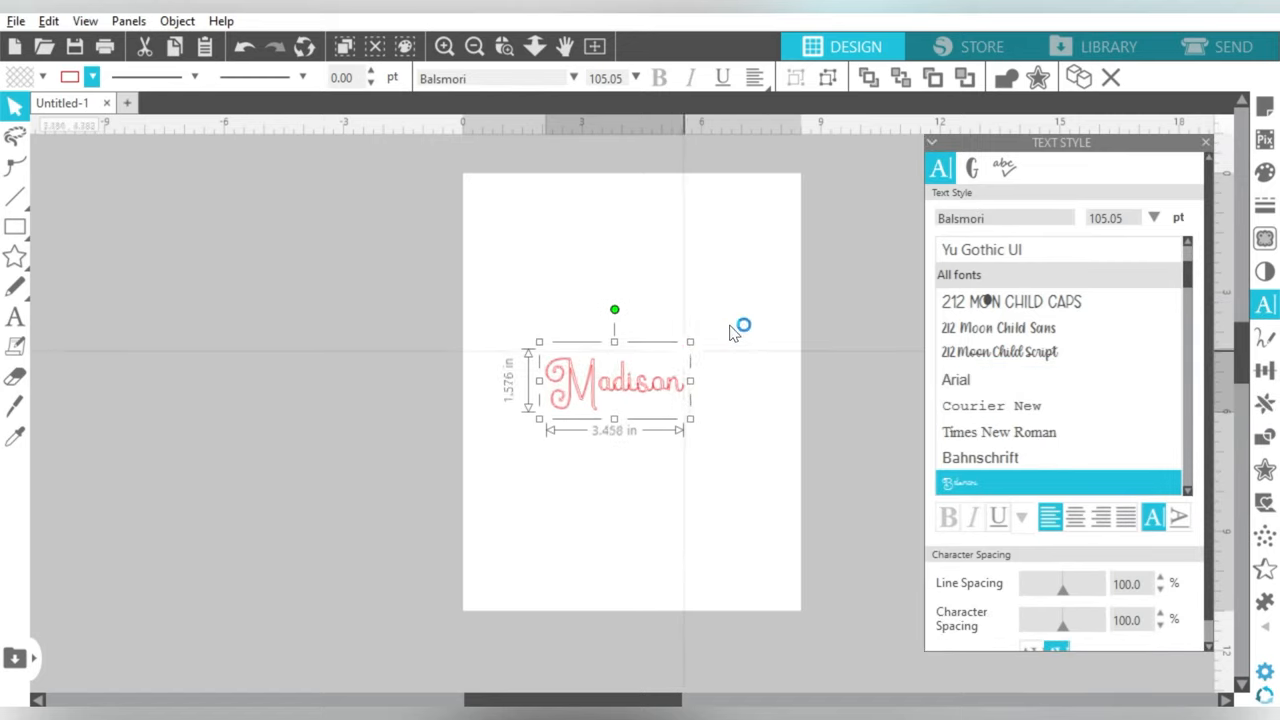
{"action": "left_click_drag", "start_coordinate": [745, 350], "coordinate": [700, 350]}
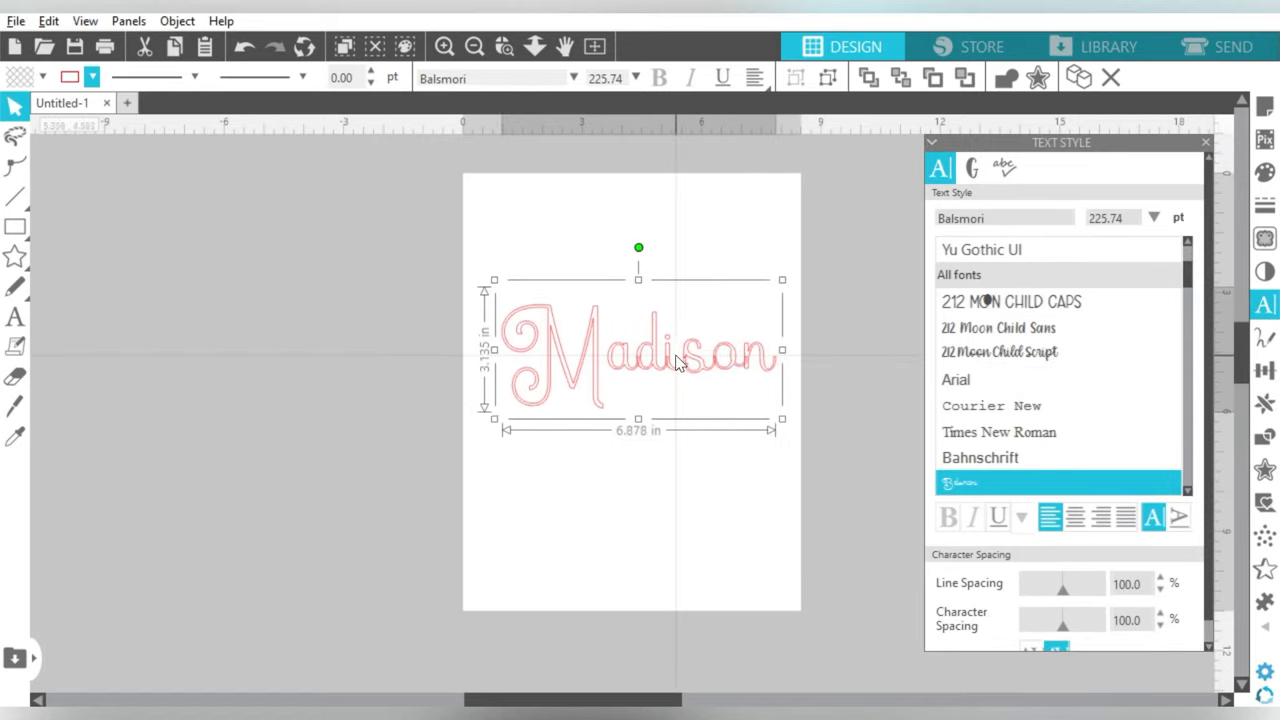
Replace the plain d in Madison with the swashed alternate Balsmori d glyph.
{"action": "left_click", "coordinate": [971, 168]}
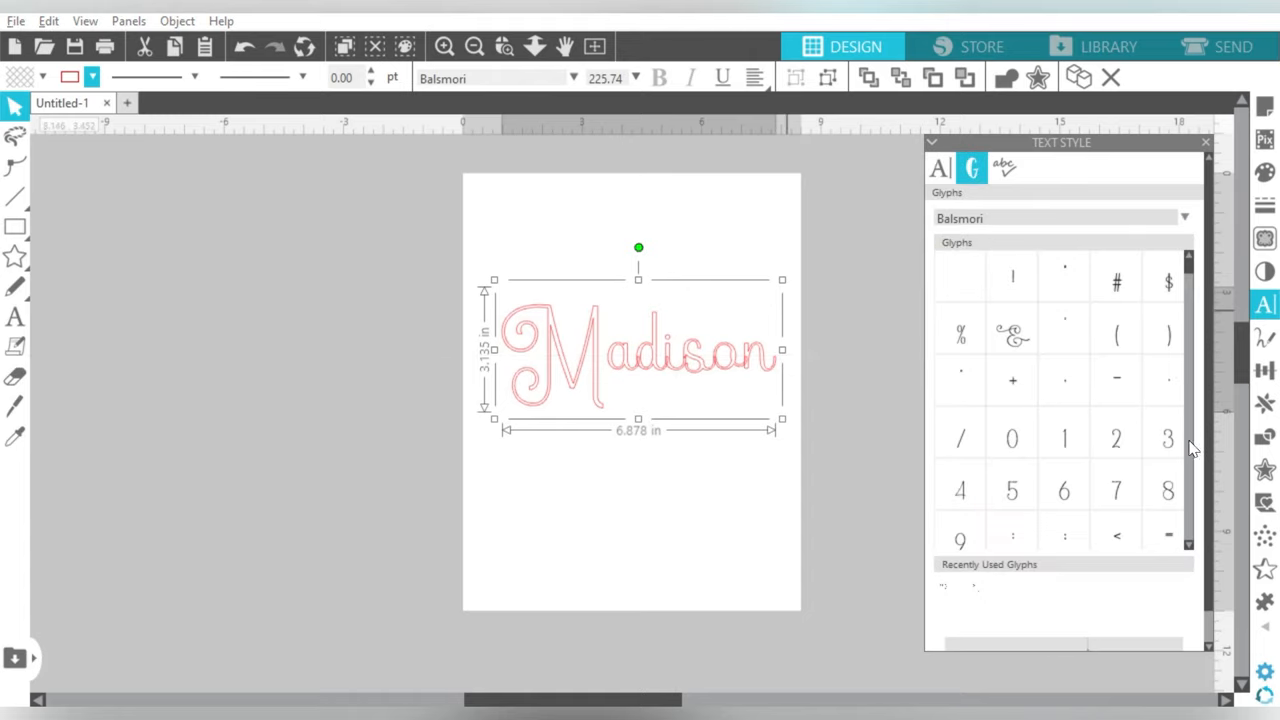
{"action": "scroll", "coordinate": [1196, 484], "scroll_direction": "down", "scroll_amount": 3}
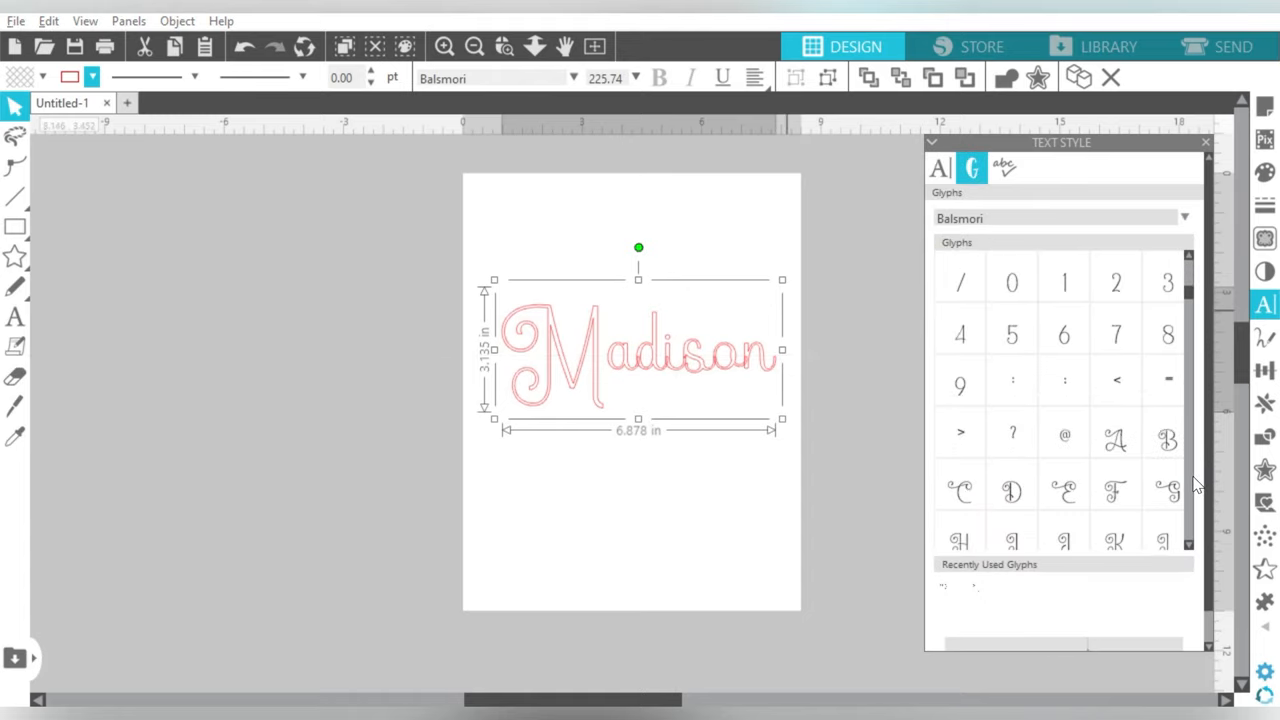
{"action": "left_click_drag", "start_coordinate": [1188, 295], "coordinate": [1190, 362]}
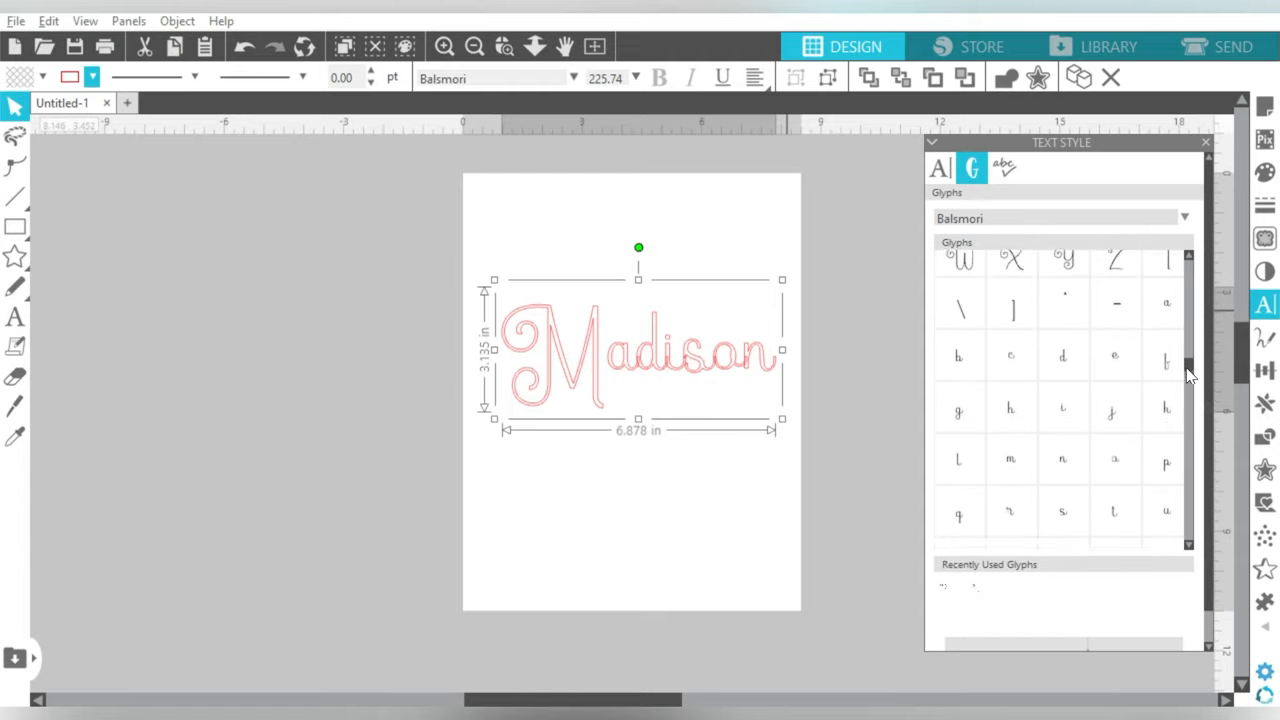
{"action": "left_click_drag", "start_coordinate": [1190, 372], "coordinate": [1178, 463]}
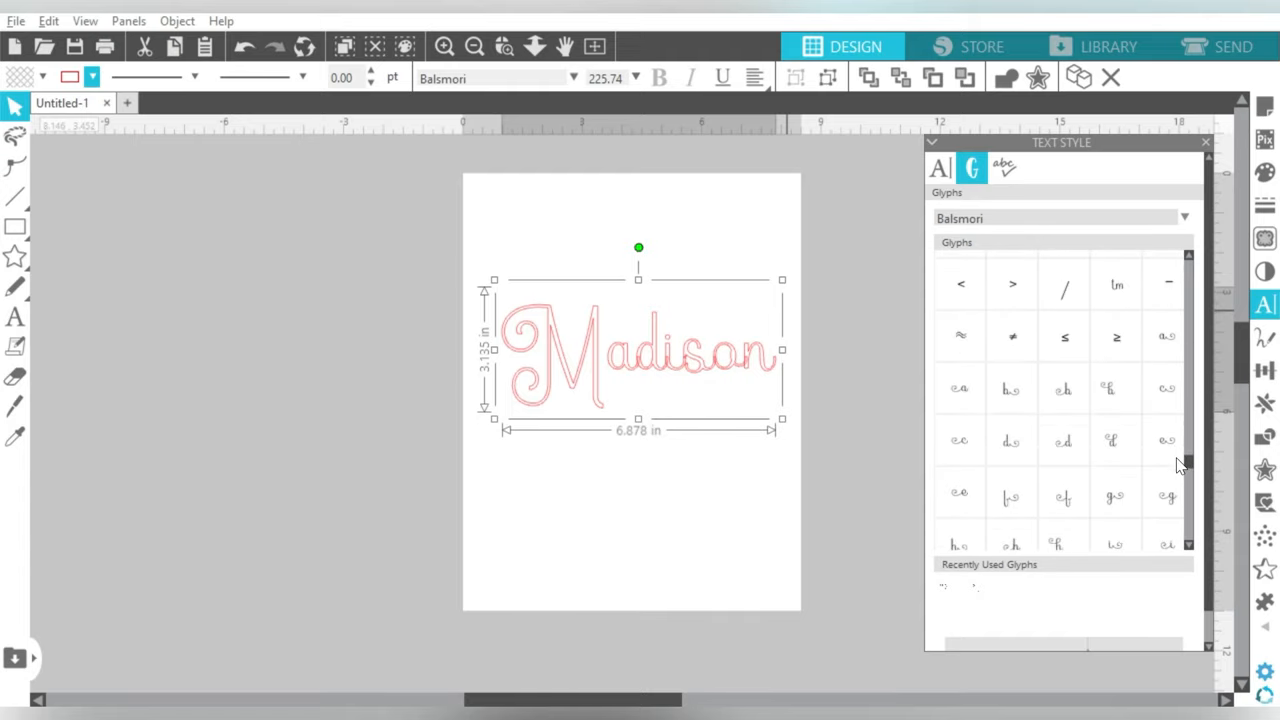
{"action": "double_click", "coordinate": [645, 343]}
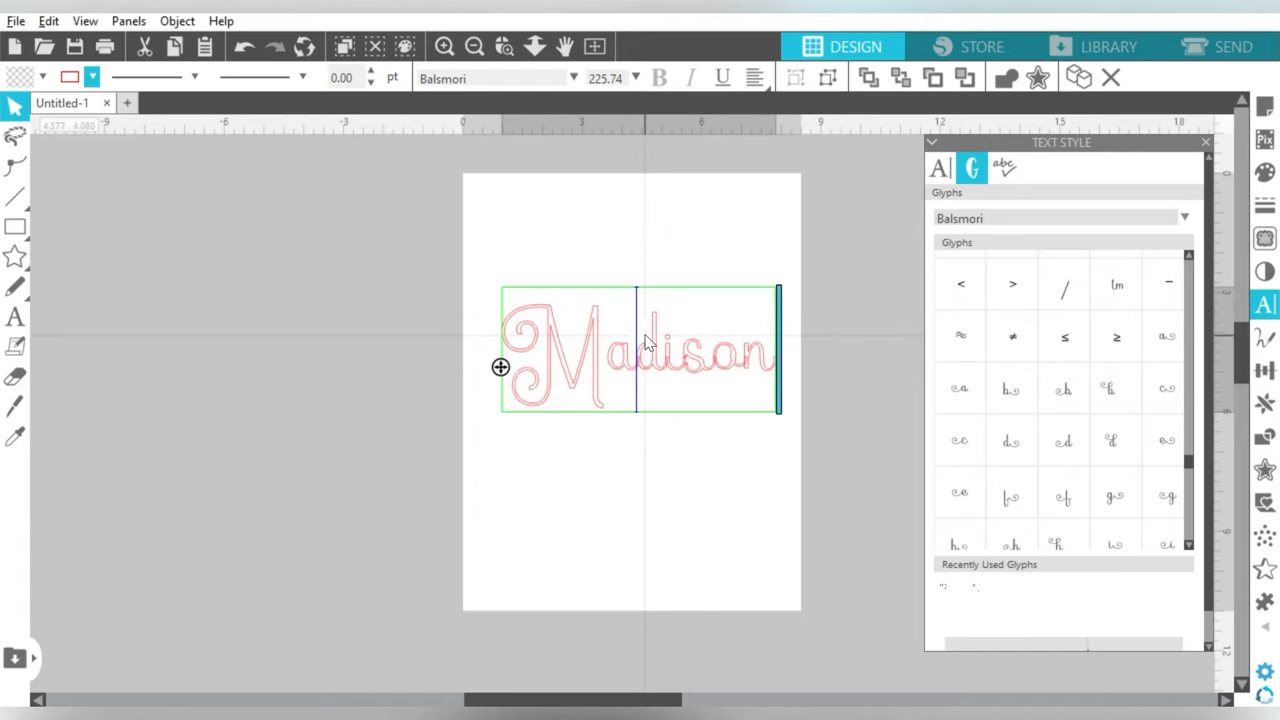
{"action": "key", "text": "Delete"}
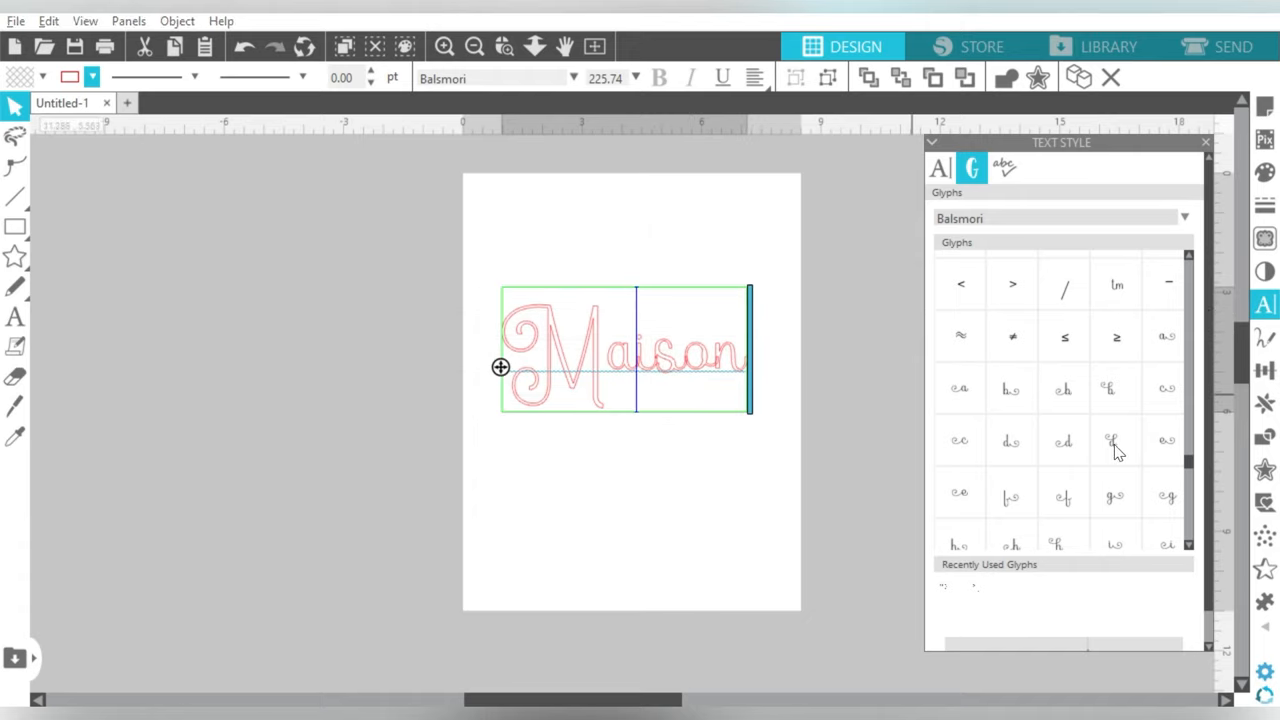
{"action": "double_click", "coordinate": [1110, 440]}
{"action": "left_click", "coordinate": [690, 465]}
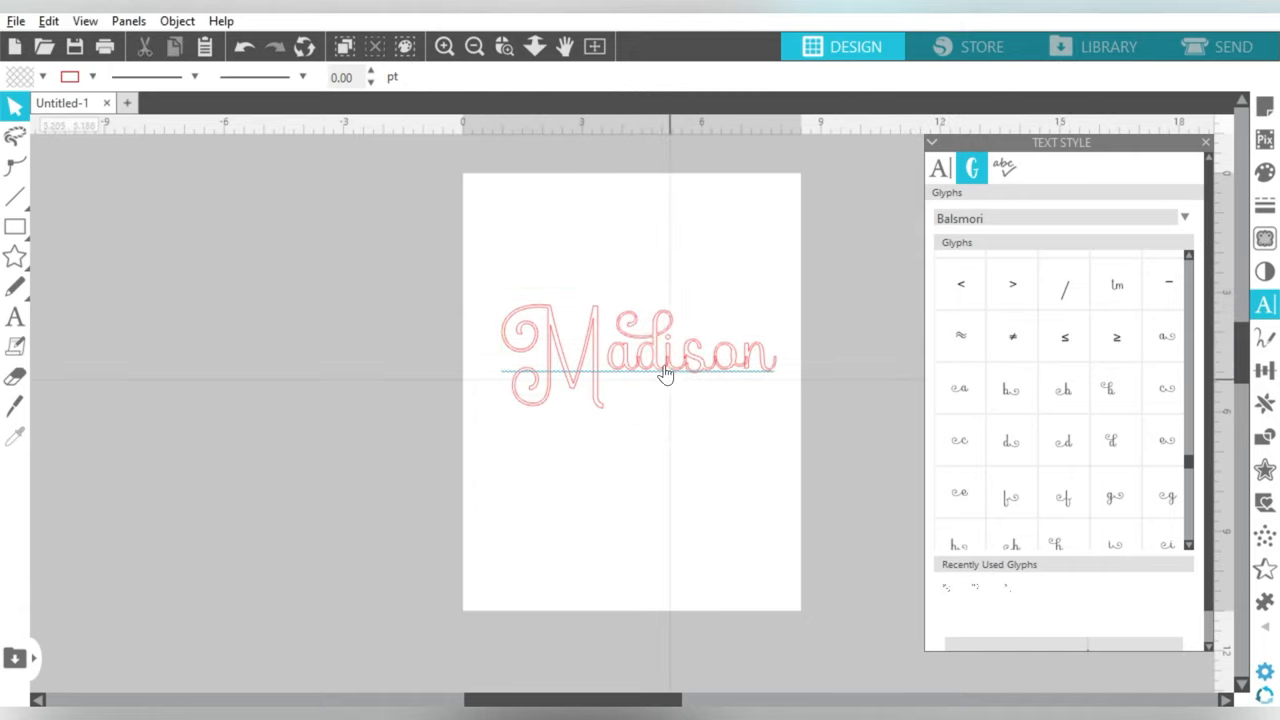
Weld the Madison text into a shape, leaving the M and 'adison' as separate pieces.
{"action": "left_click", "coordinate": [657, 355]}
{"action": "right_click", "coordinate": [657, 355]}
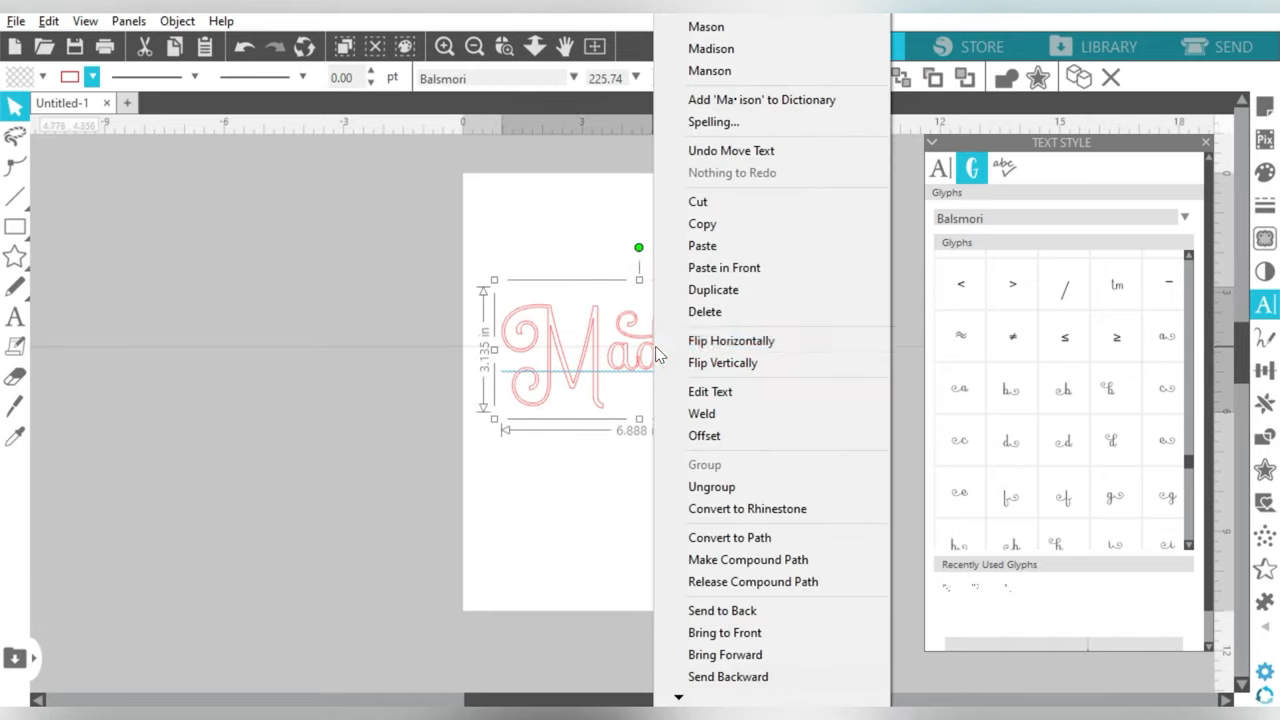
{"action": "left_click", "coordinate": [700, 409]}
{"action": "left_click", "coordinate": [643, 422]}
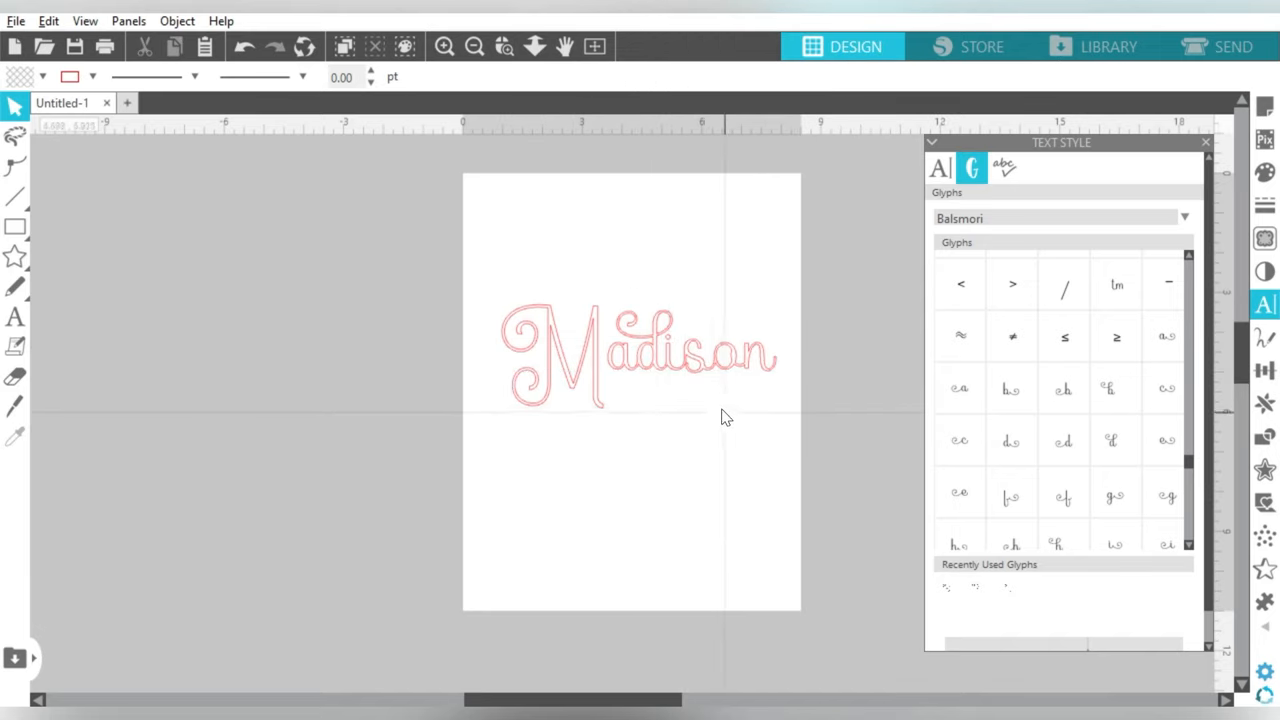
{"action": "left_click", "coordinate": [688, 348]}
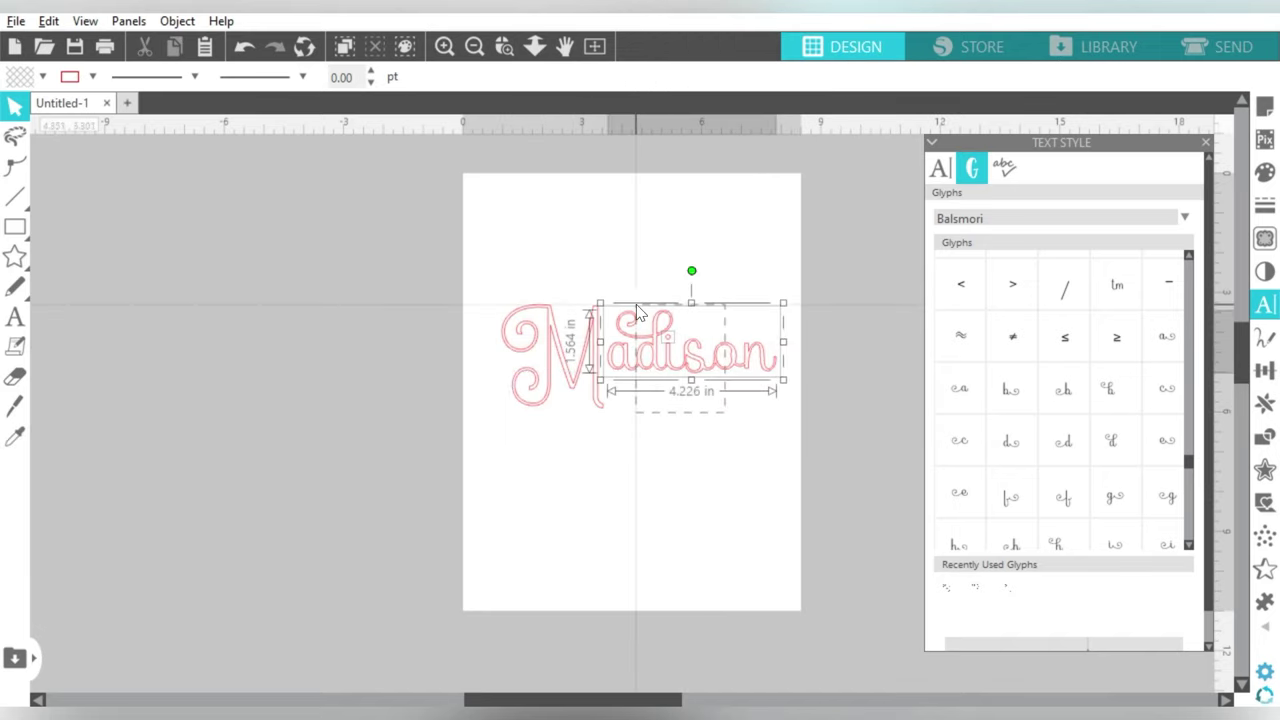
Shrink and nudge the M against 'adison', then weld the two pieces together.
{"action": "left_click", "coordinate": [595, 395]}
{"action": "left_click_drag", "start_coordinate": [497, 415], "coordinate": [513, 398]}
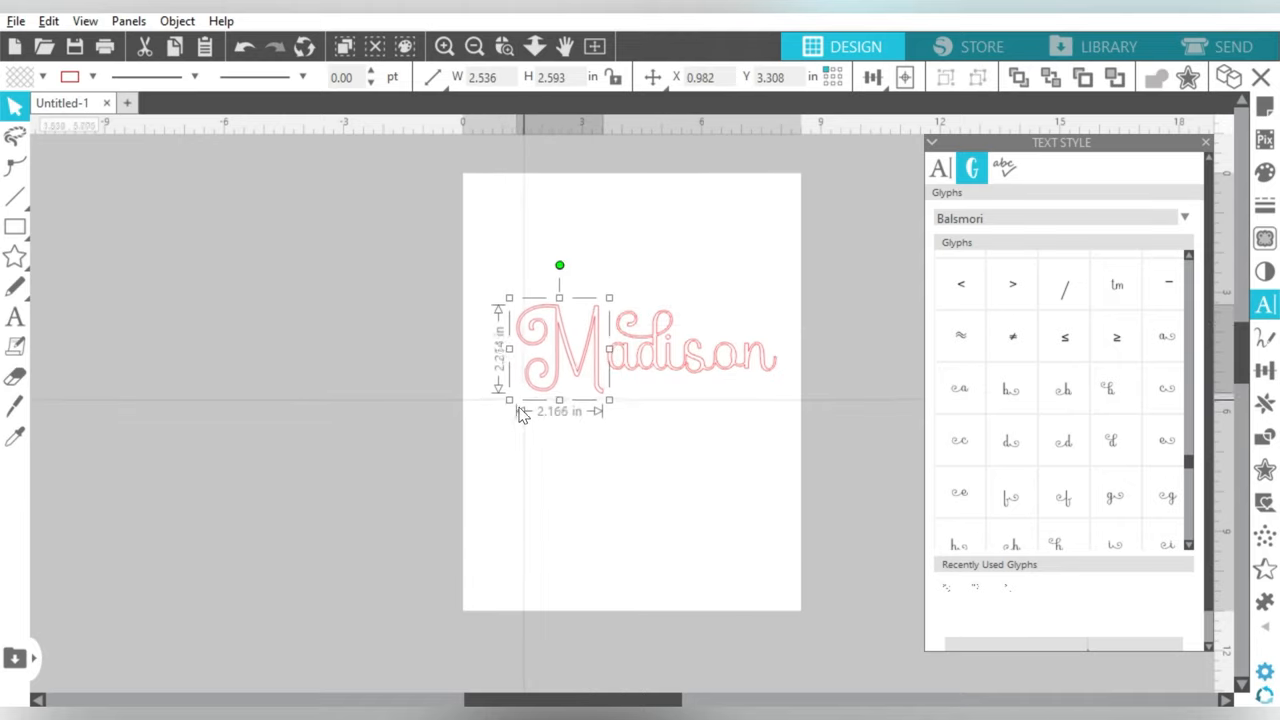
{"action": "left_click_drag", "start_coordinate": [578, 372], "coordinate": [588, 372]}
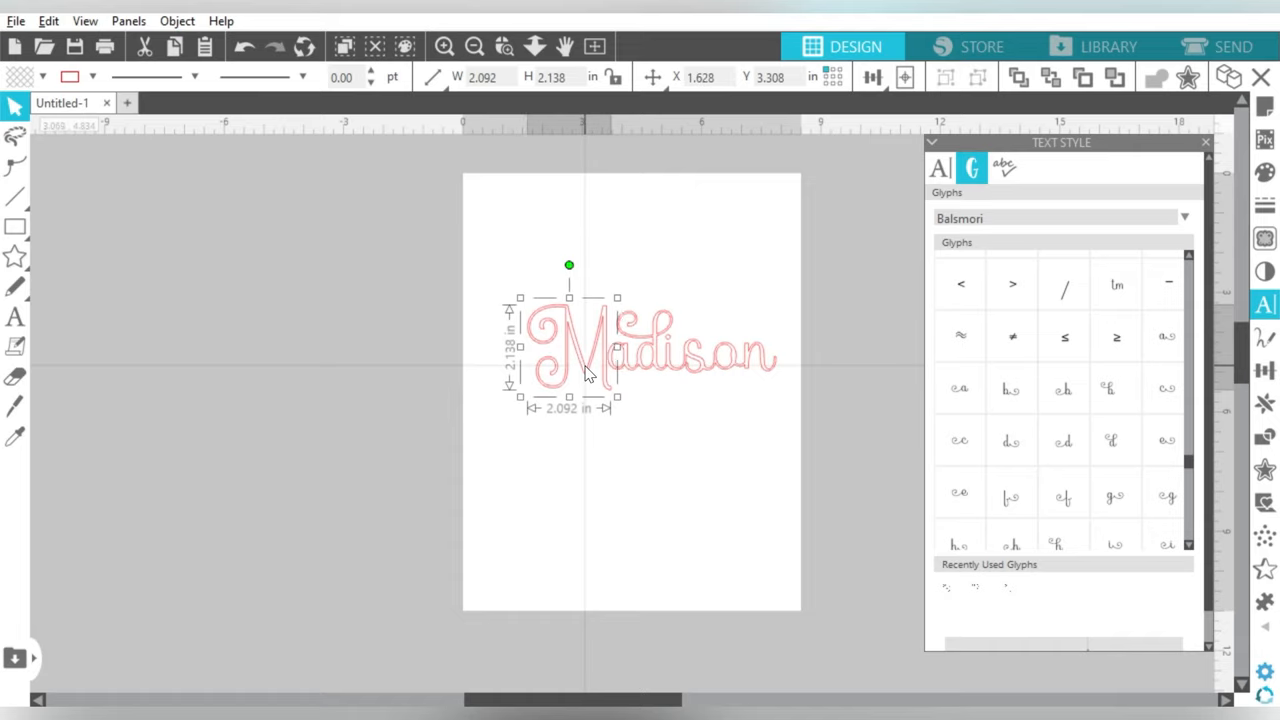
{"action": "left_click_drag", "start_coordinate": [588, 372], "coordinate": [590, 373]}
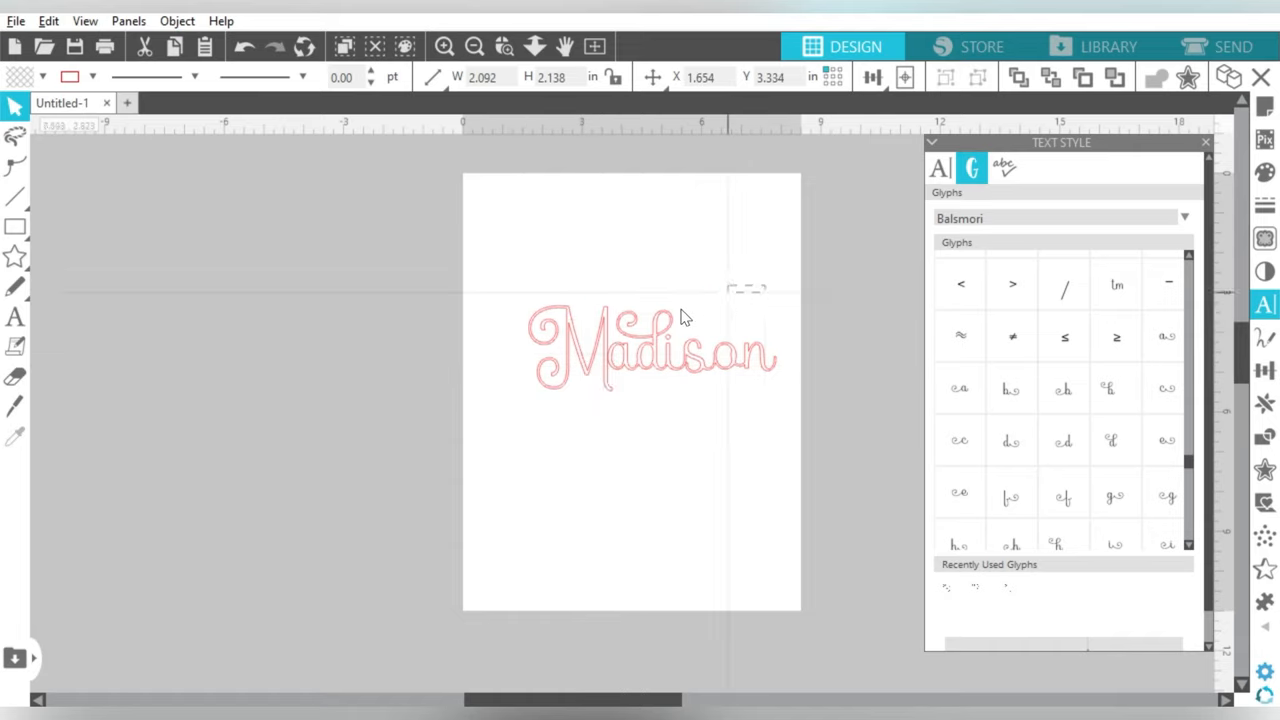
{"action": "left_click_drag", "start_coordinate": [755, 280], "coordinate": [608, 368]}
{"action": "right_click", "coordinate": [608, 365]}
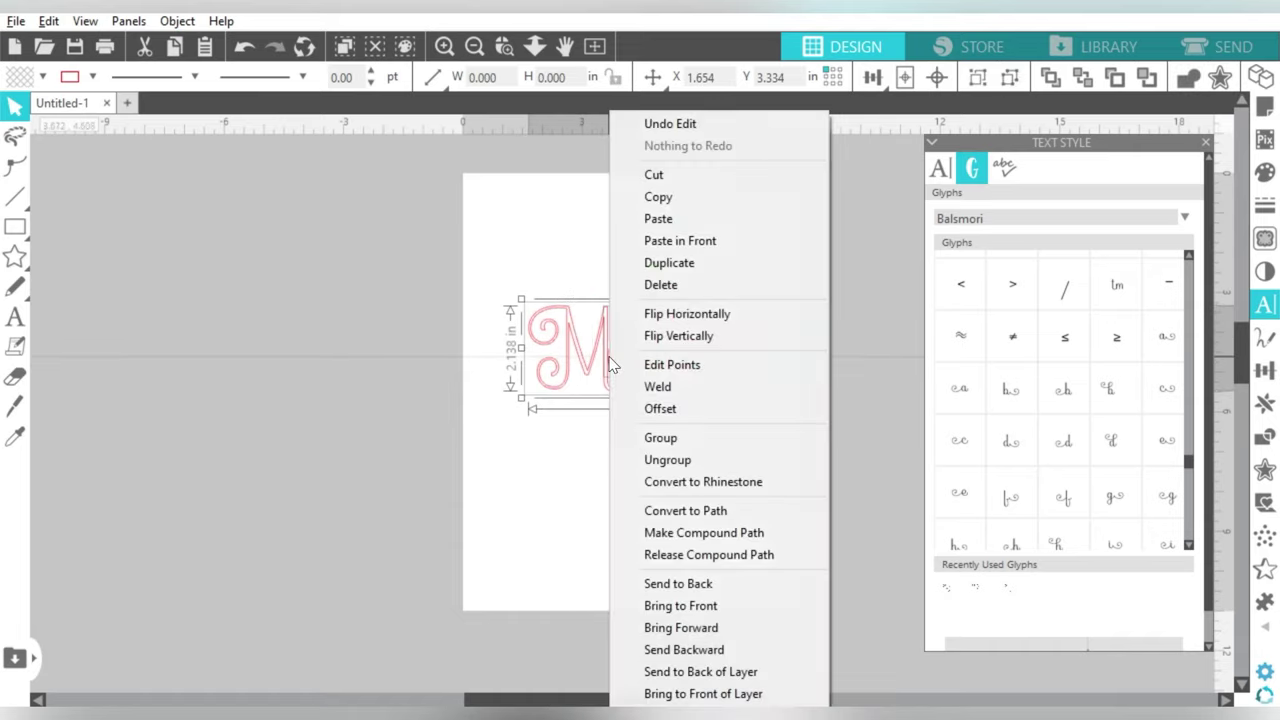
{"action": "left_click", "coordinate": [655, 388]}
Weld the whole Madison word into one shape and shrink it to about 3.2 by 1.1 inches.
{"action": "left_click", "coordinate": [684, 440]}
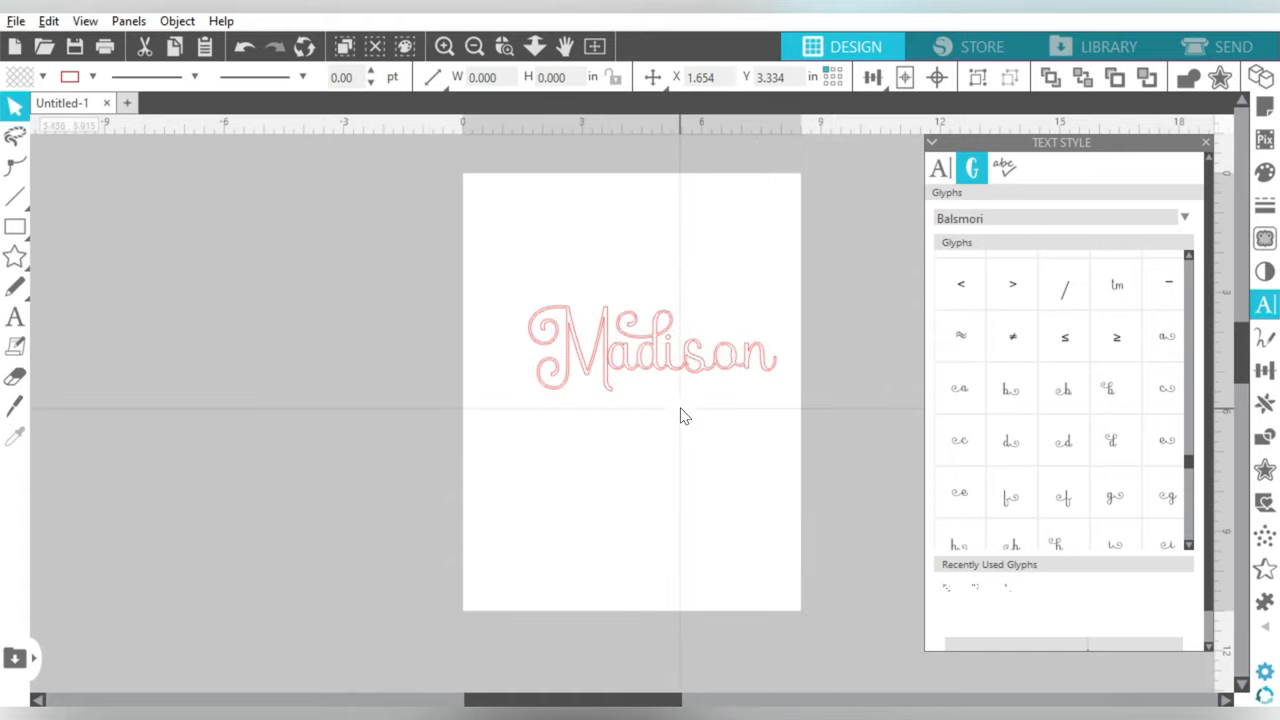
{"action": "left_click", "coordinate": [578, 360]}
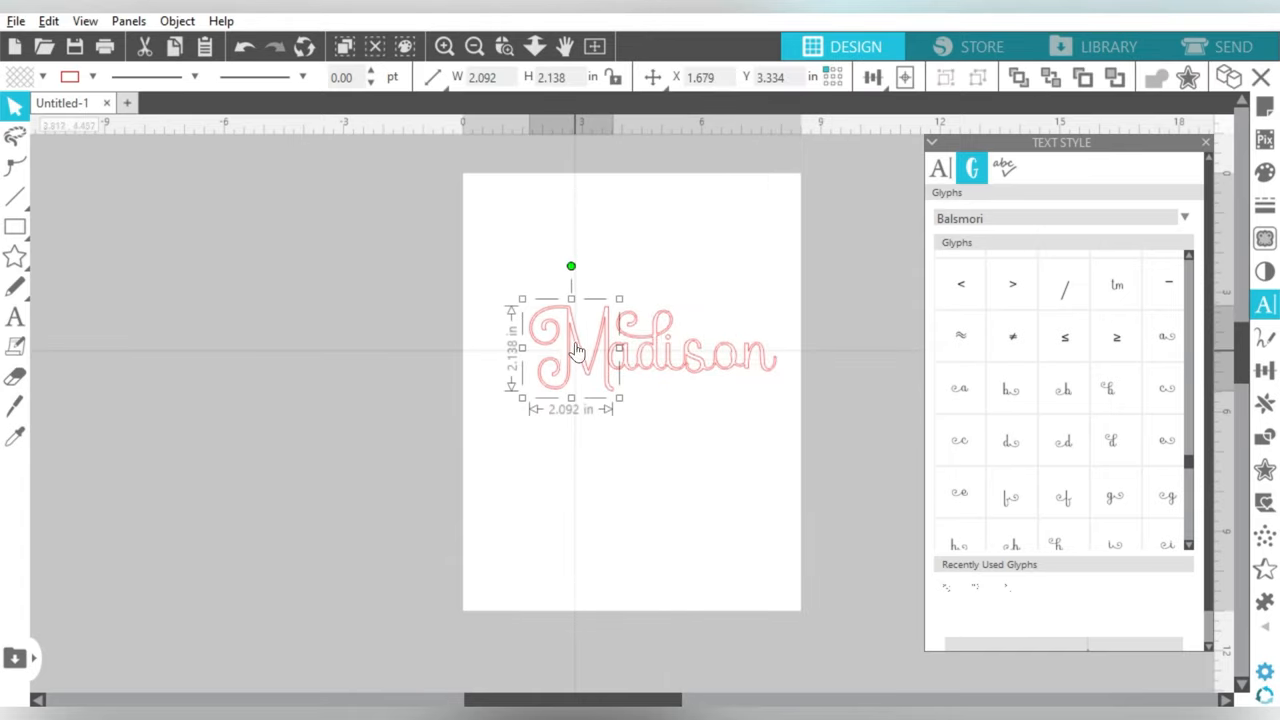
{"action": "left_click_drag", "start_coordinate": [523, 214], "coordinate": [729, 386]}
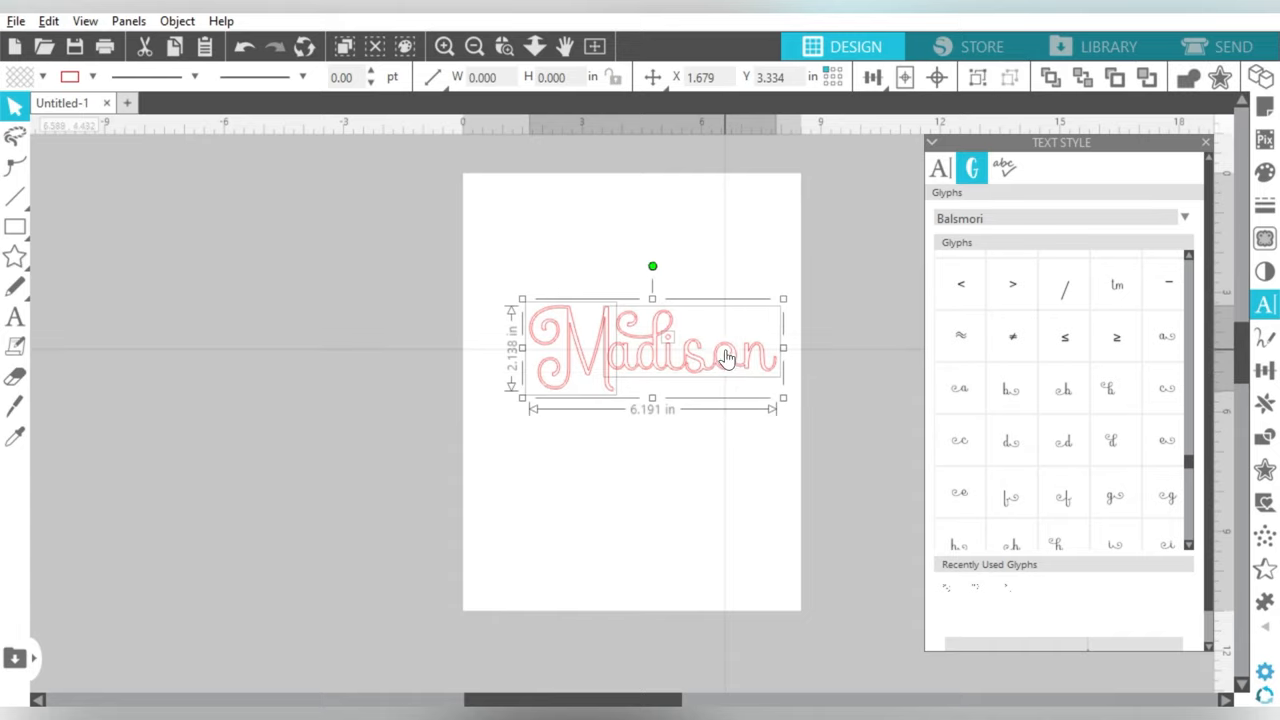
{"action": "right_click", "coordinate": [727, 357]}
{"action": "left_click", "coordinate": [762, 408]}
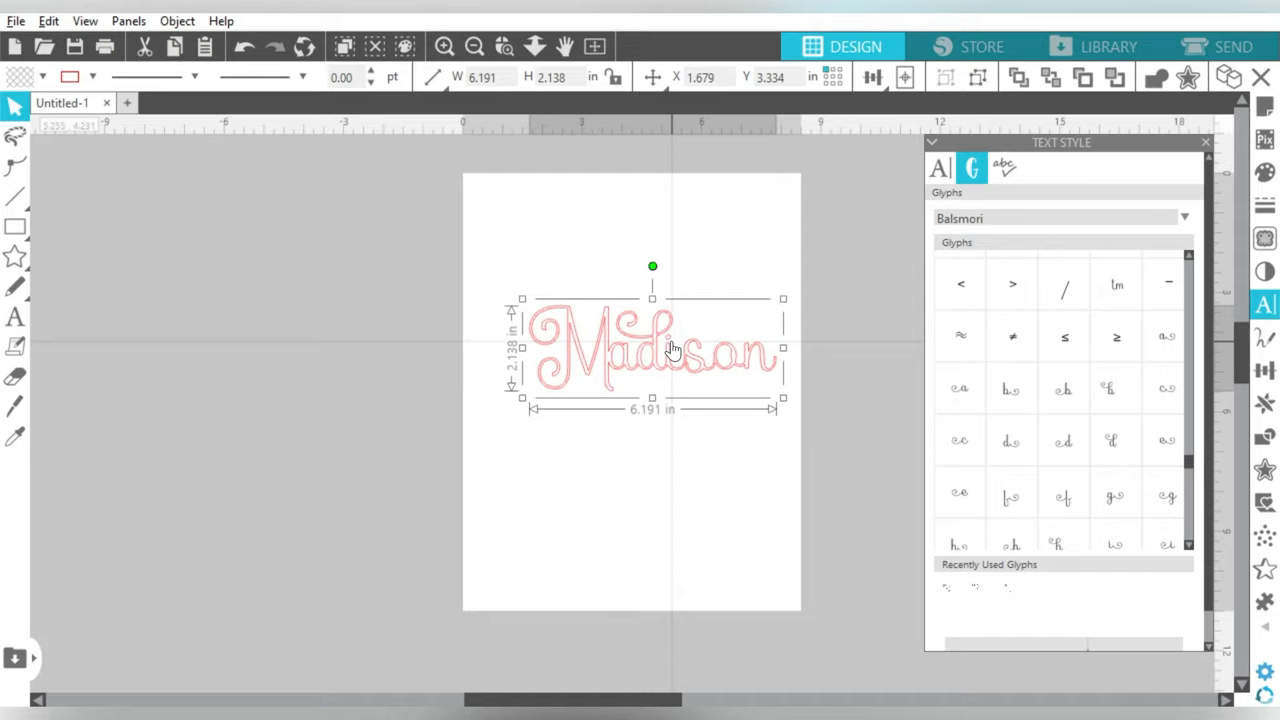
{"action": "mouse_move", "coordinate": [522, 298]}
{"action": "left_mouse_down"}
{"action": "mouse_move", "coordinate": [655, 338]}
{"action": "mouse_move", "coordinate": [697, 368]}
{"action": "left_mouse_up"}
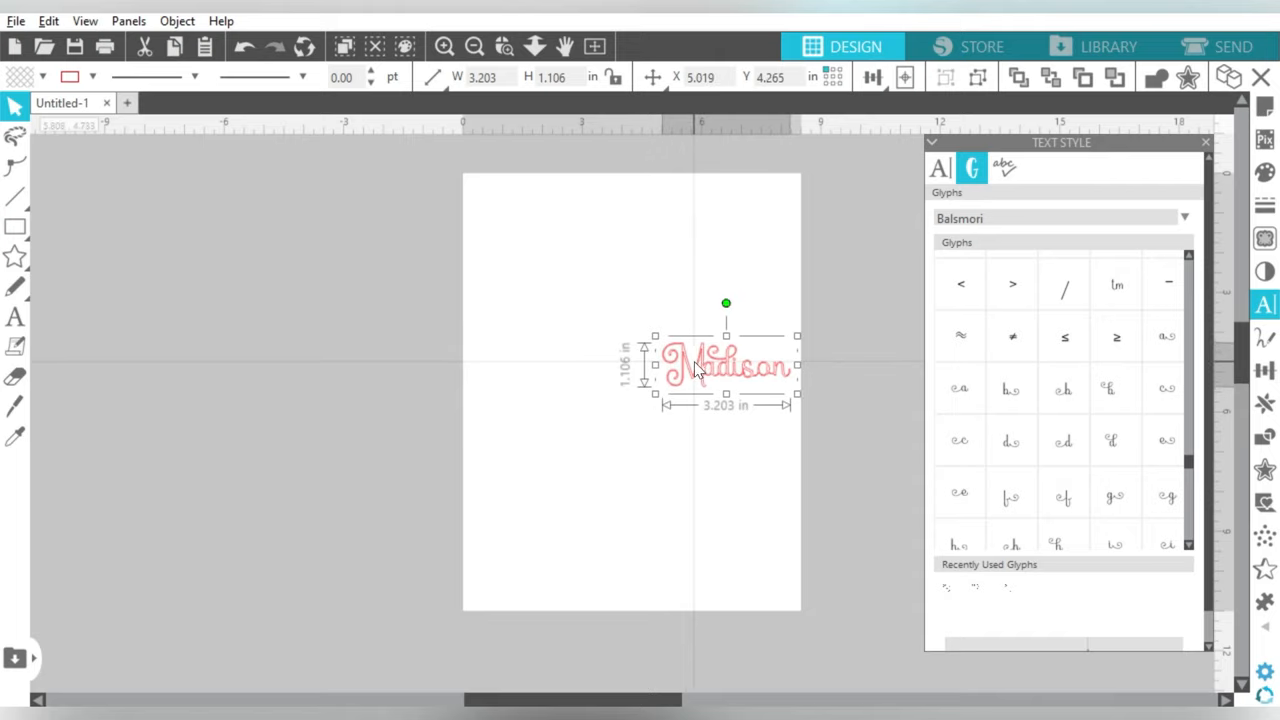
Duplicate Madison and rotate the copy 180° so it sits upside down.
{"action": "key", "text": "ctrl+Left"}
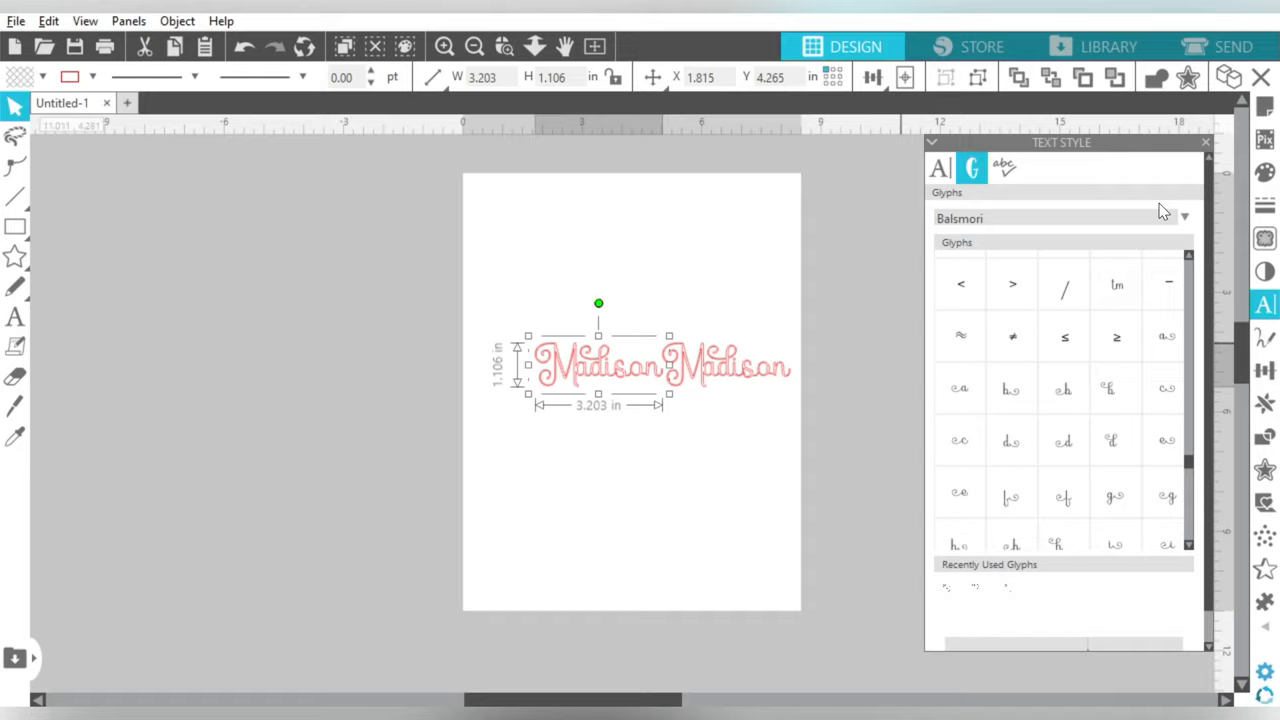
{"action": "left_click", "coordinate": [1266, 372]}
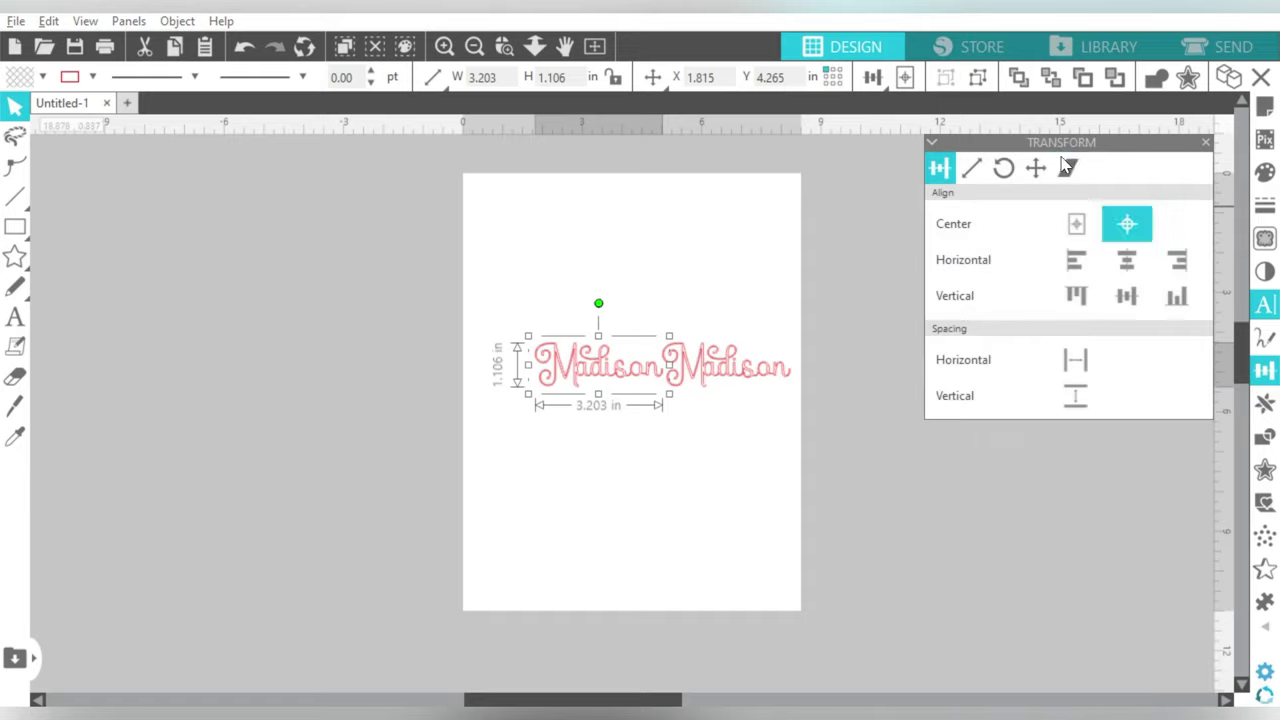
{"action": "left_click", "coordinate": [1003, 168]}
{"action": "left_click", "coordinate": [1068, 355]}
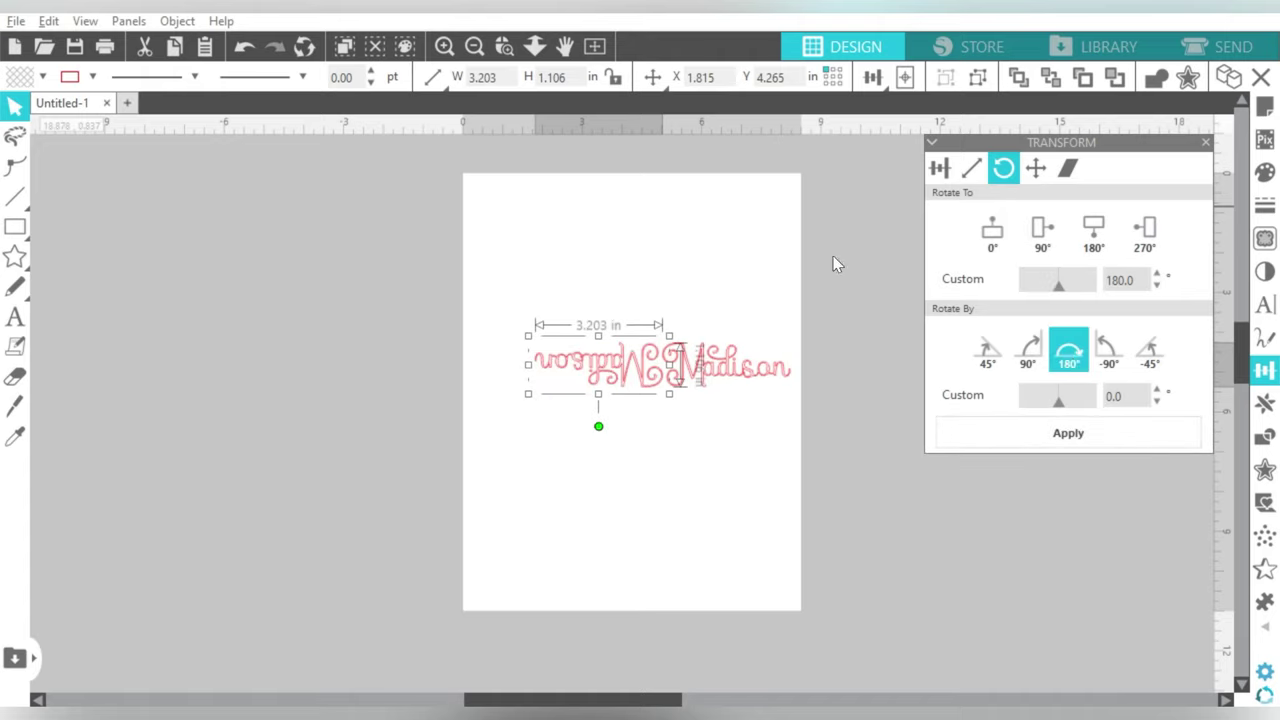
Nudge the upside-down copy left and select both words, spanning about 7.8 inches.
{"action": "left_click", "coordinate": [693, 260]}
{"action": "left_click_drag", "start_coordinate": [620, 270], "coordinate": [680, 330]}
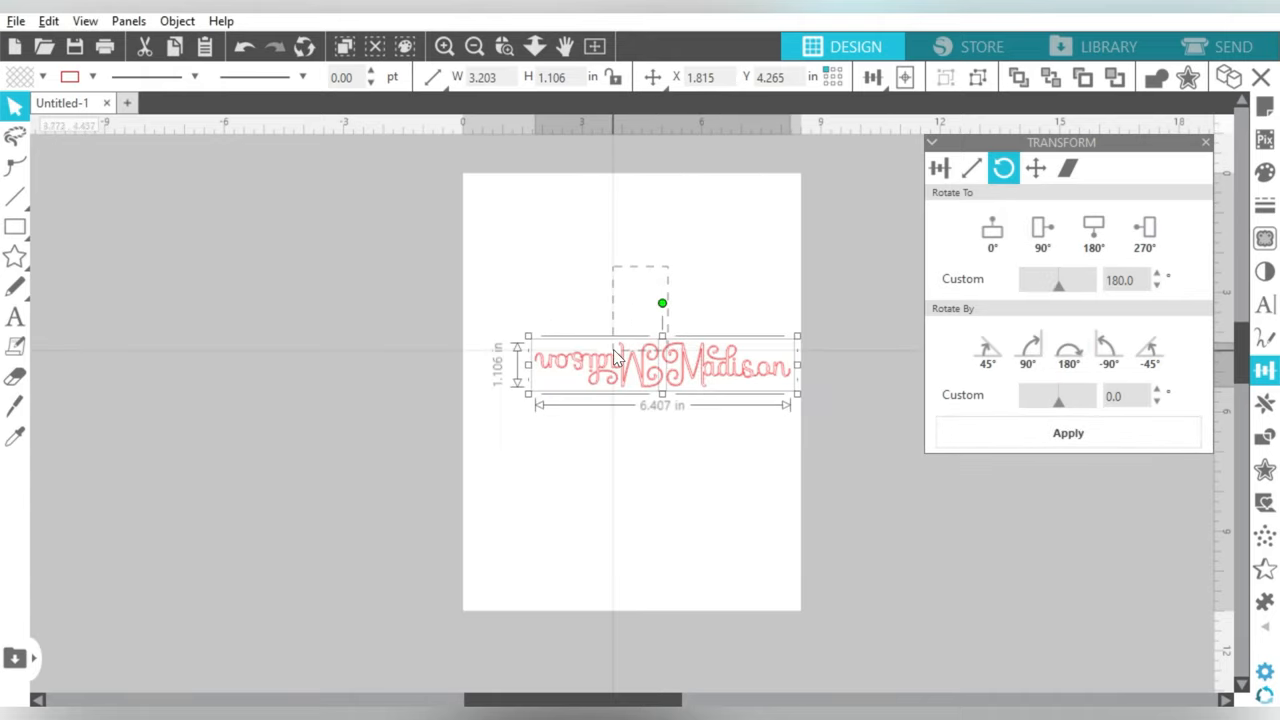
{"action": "left_click", "coordinate": [603, 320]}
{"action": "left_click", "coordinate": [600, 365]}
{"action": "key", "text": "Left"}
{"action": "key", "text": "Left"}
{"action": "key", "text": "Left"}
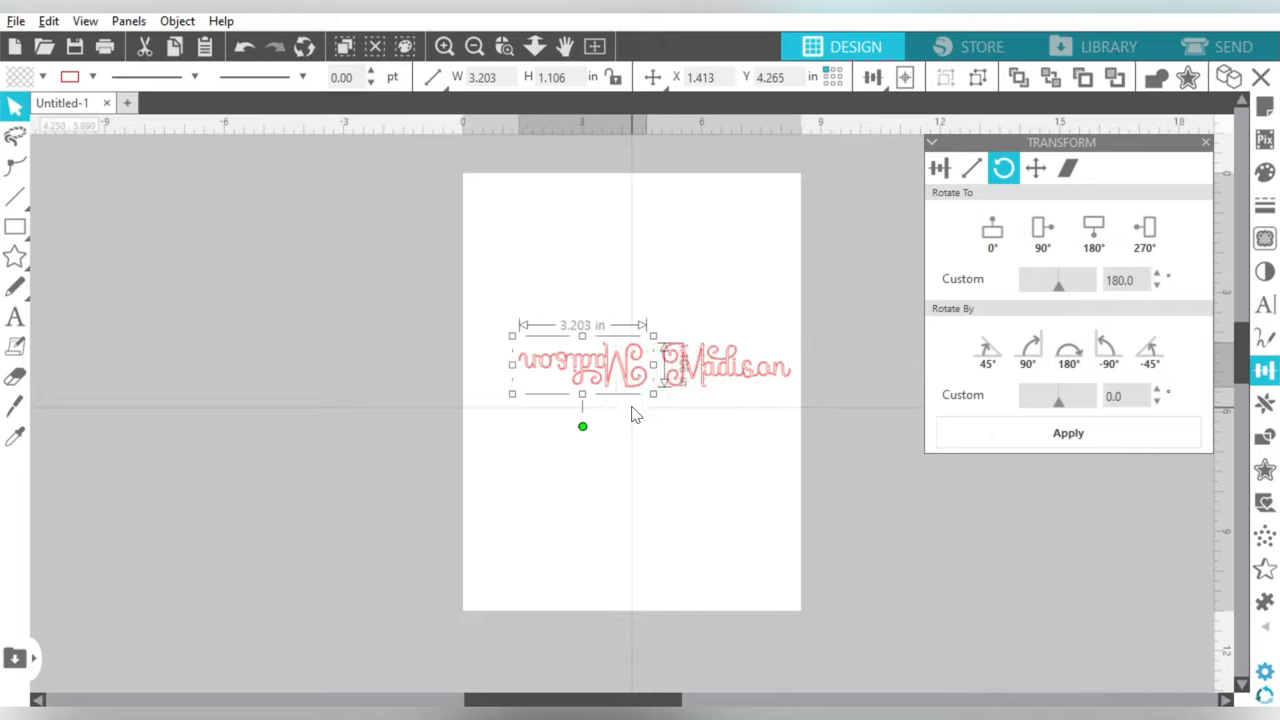
{"action": "key", "text": "Left"}
{"action": "key", "text": "Left"}
{"action": "key", "text": "Left"}
{"action": "key", "text": "Left"}
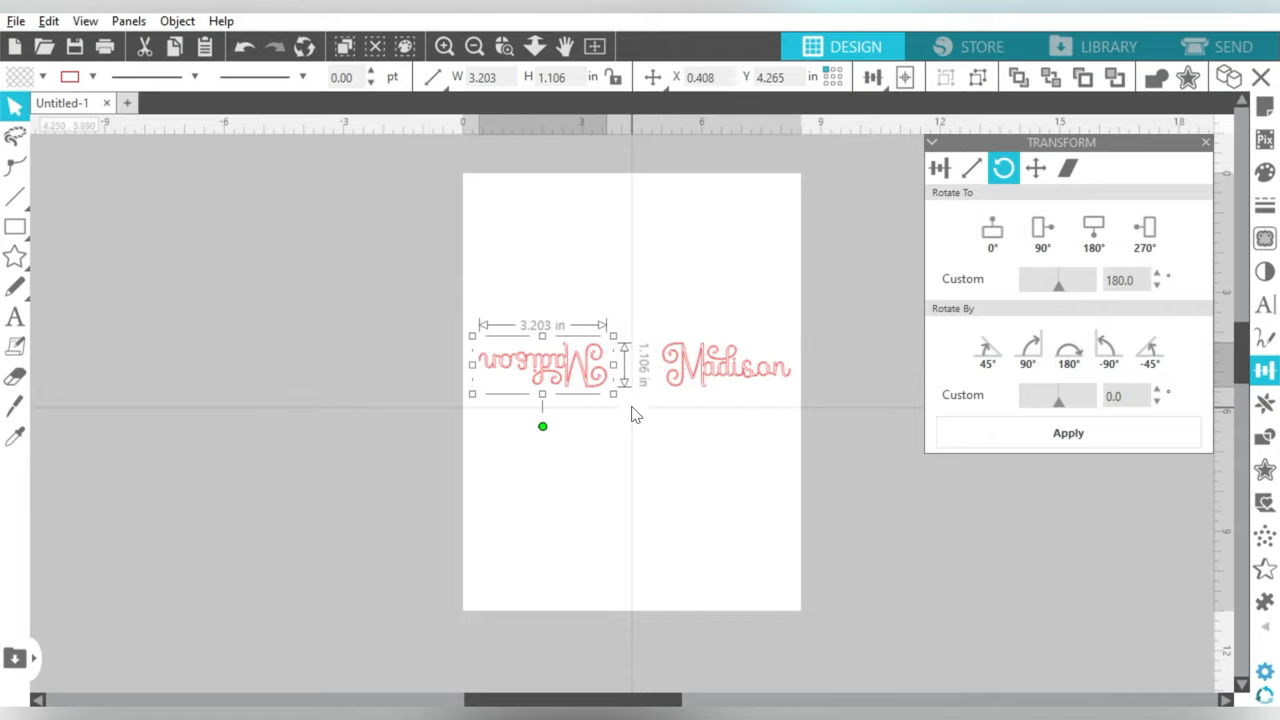
{"action": "left_click_drag", "start_coordinate": [632, 414], "coordinate": [805, 330]}
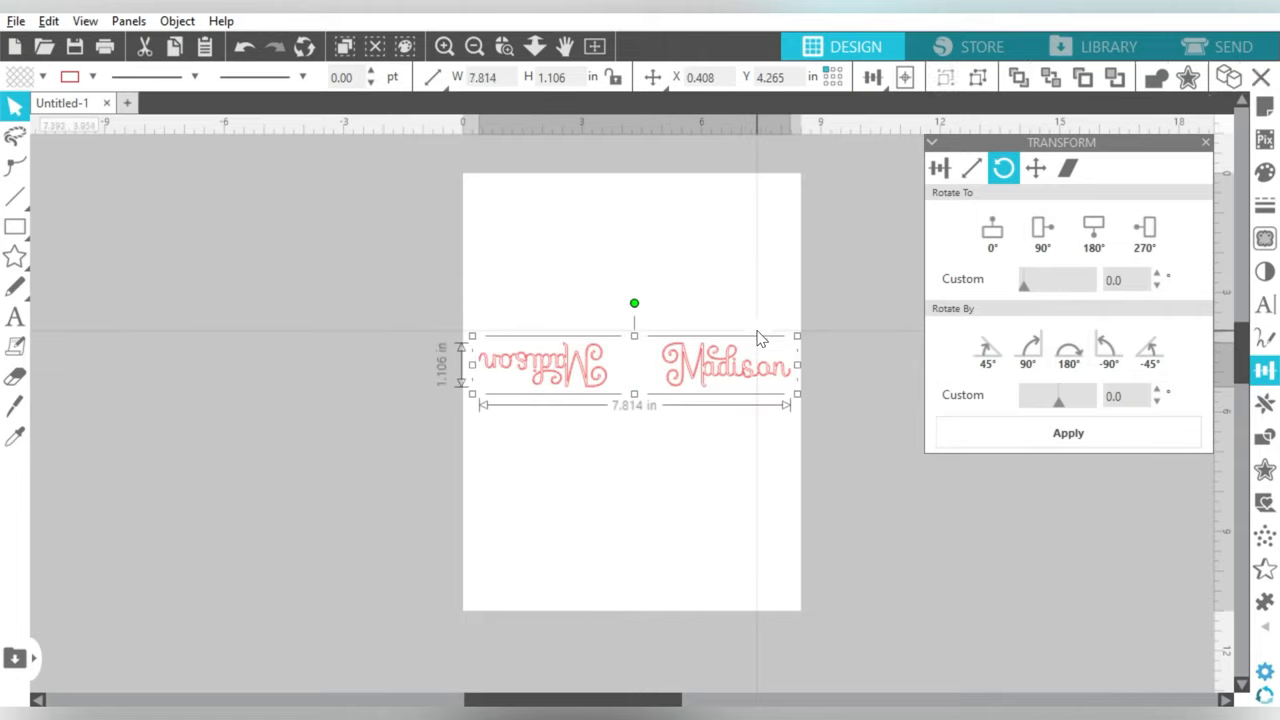
{"action": "left_click", "coordinate": [1265, 404]}
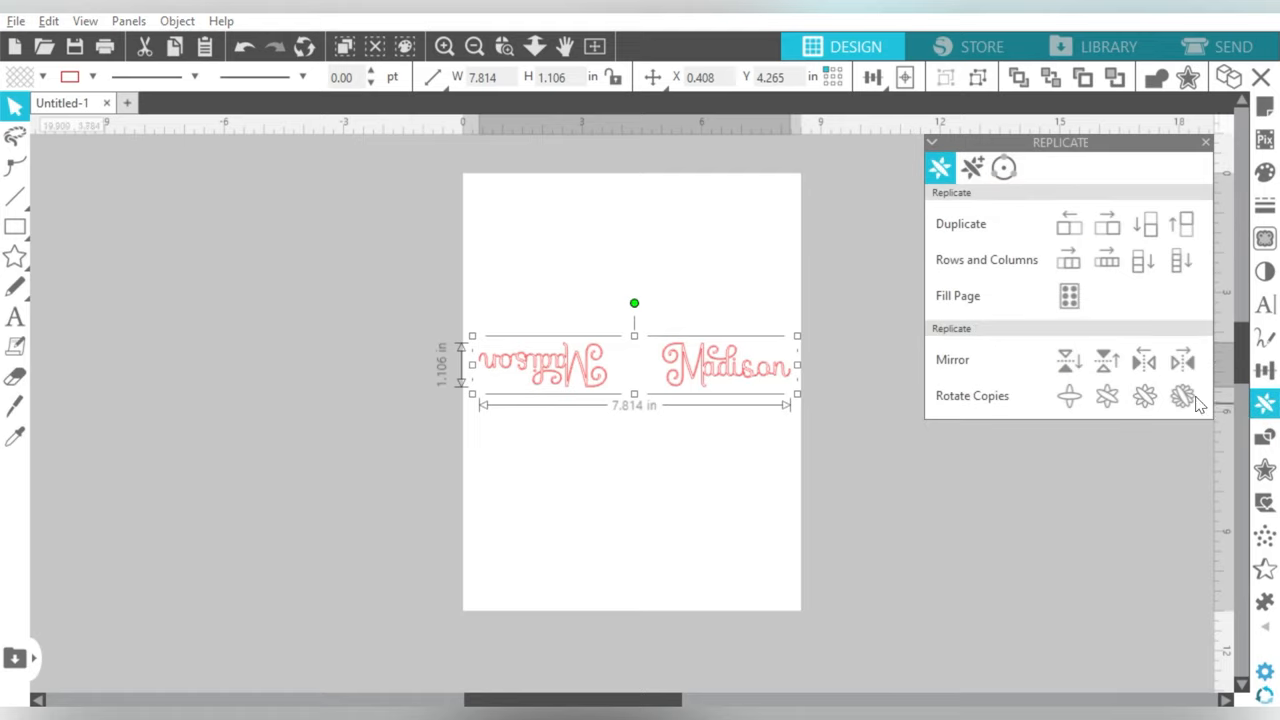
{"action": "left_click", "coordinate": [1145, 398]}
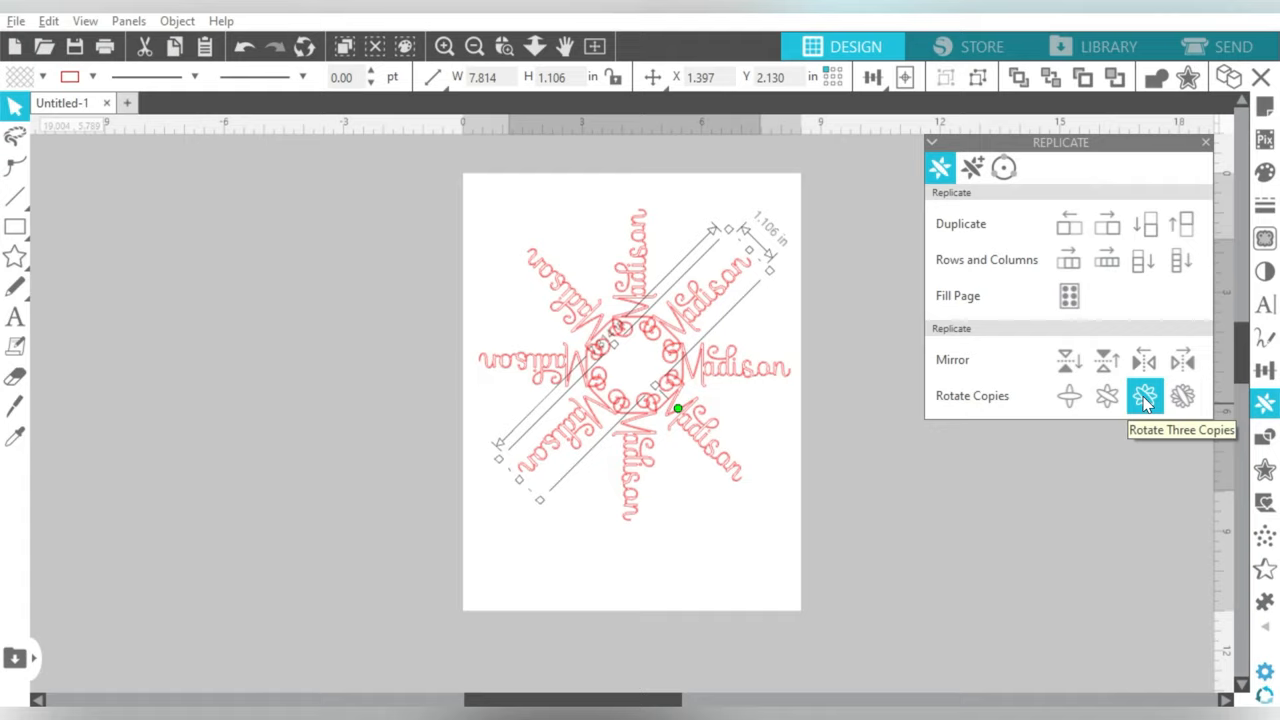
{"action": "key", "text": "ctrl+z"}
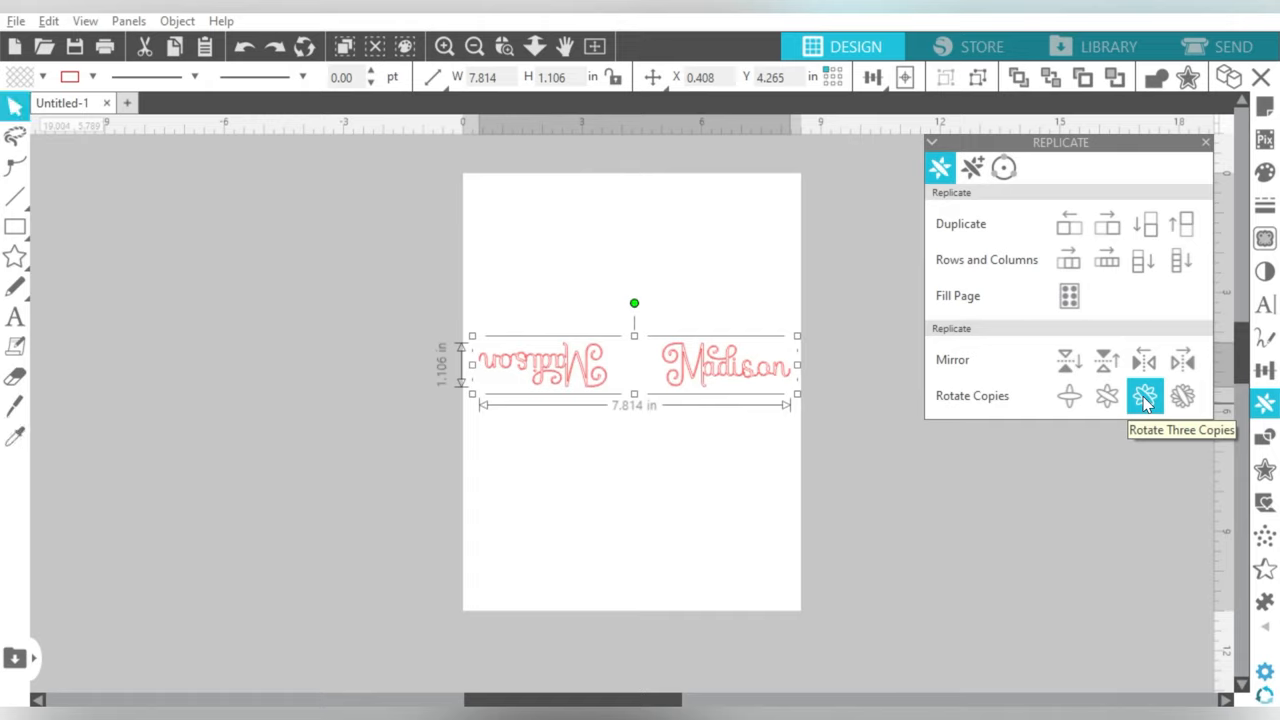
Ungroup the pair and move the upside-down Madison closer, tightening it to about 7.4 inches.
{"action": "right_click", "coordinate": [697, 359]}
{"action": "left_click", "coordinate": [740, 452]}
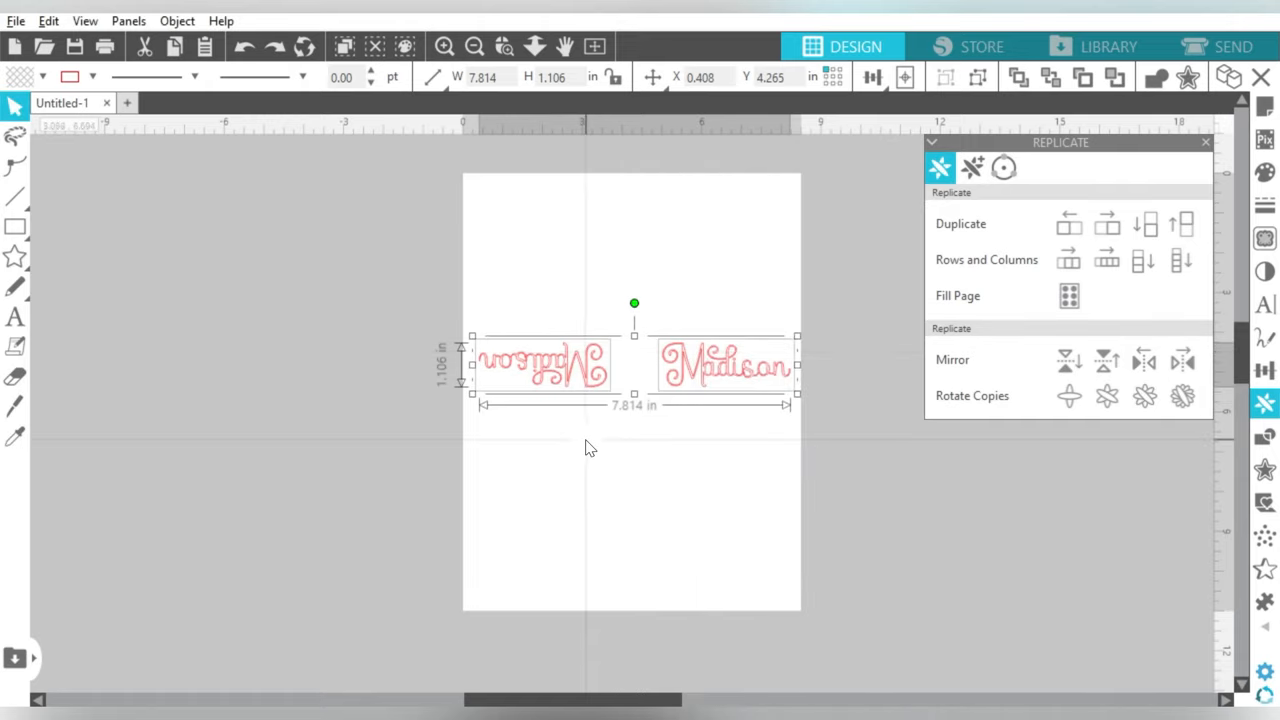
{"action": "left_click", "coordinate": [590, 372]}
{"action": "left_click_drag", "start_coordinate": [590, 372], "coordinate": [613, 372]}
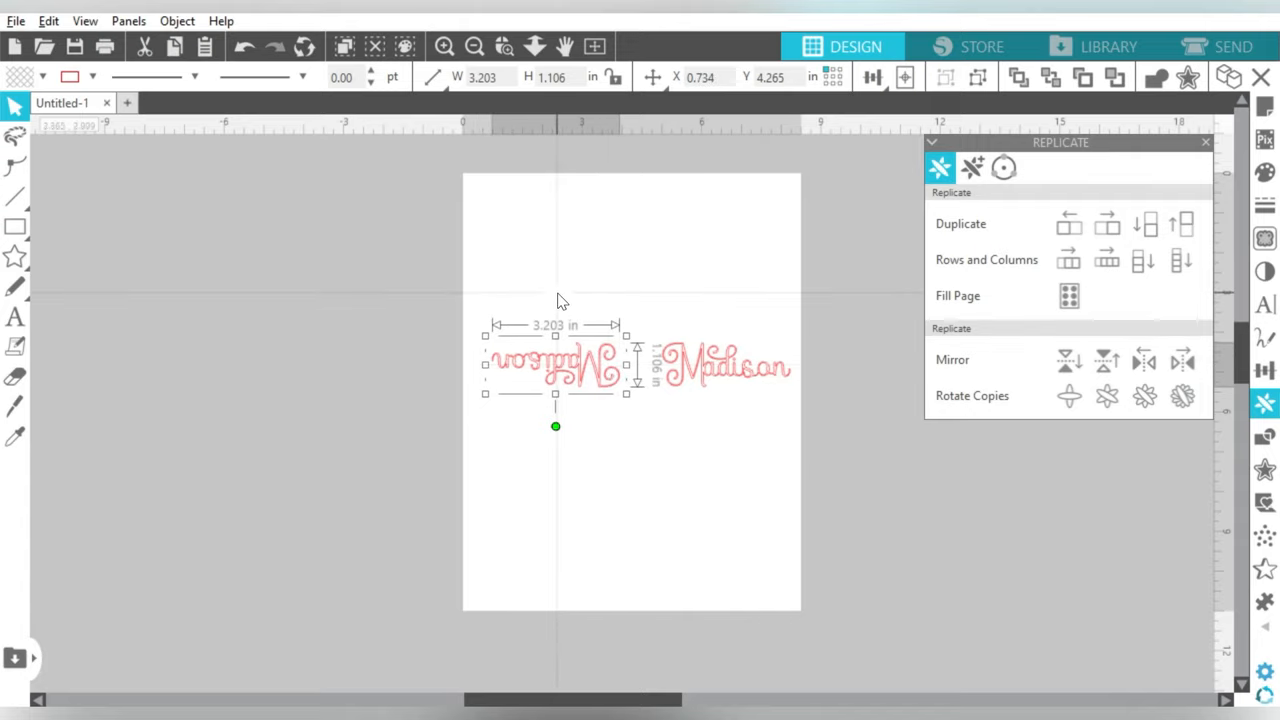
Replicate both words into an eight-armed starburst snowflake about 7.4 inches square.
{"action": "left_click_drag", "start_coordinate": [560, 300], "coordinate": [760, 418]}
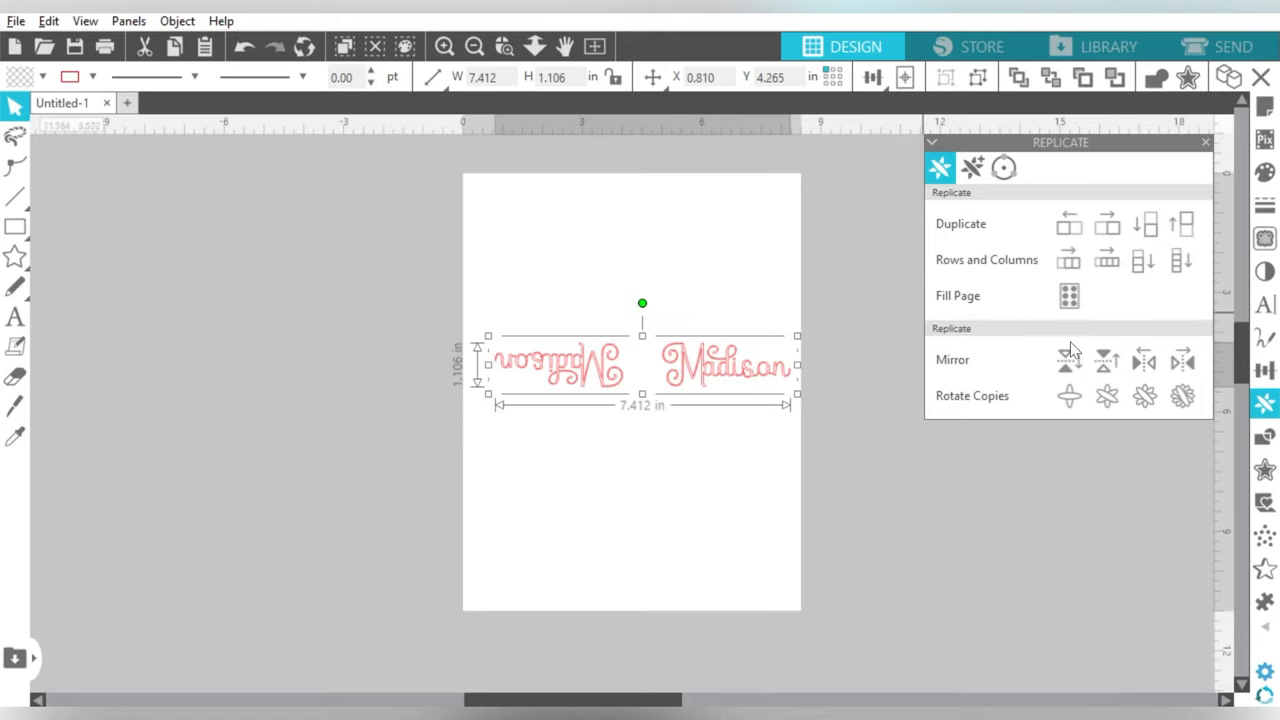
{"action": "left_click", "coordinate": [1145, 398]}
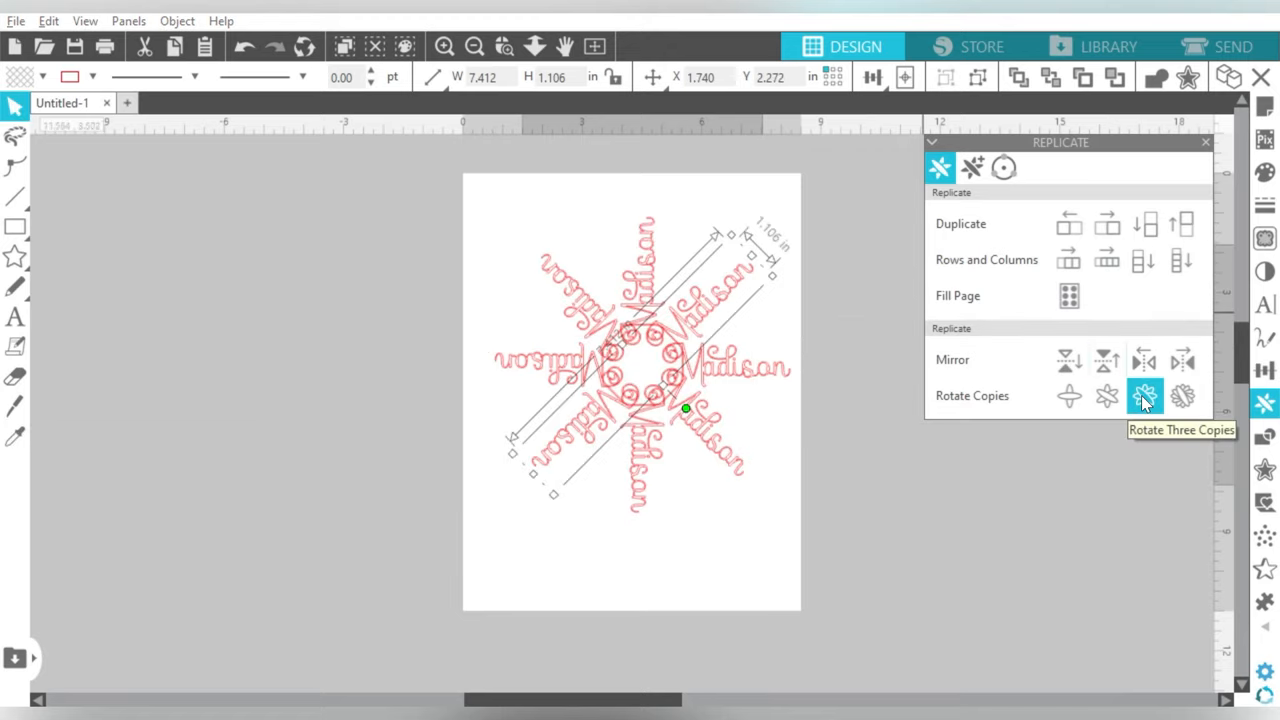
{"action": "left_click", "coordinate": [776, 457]}
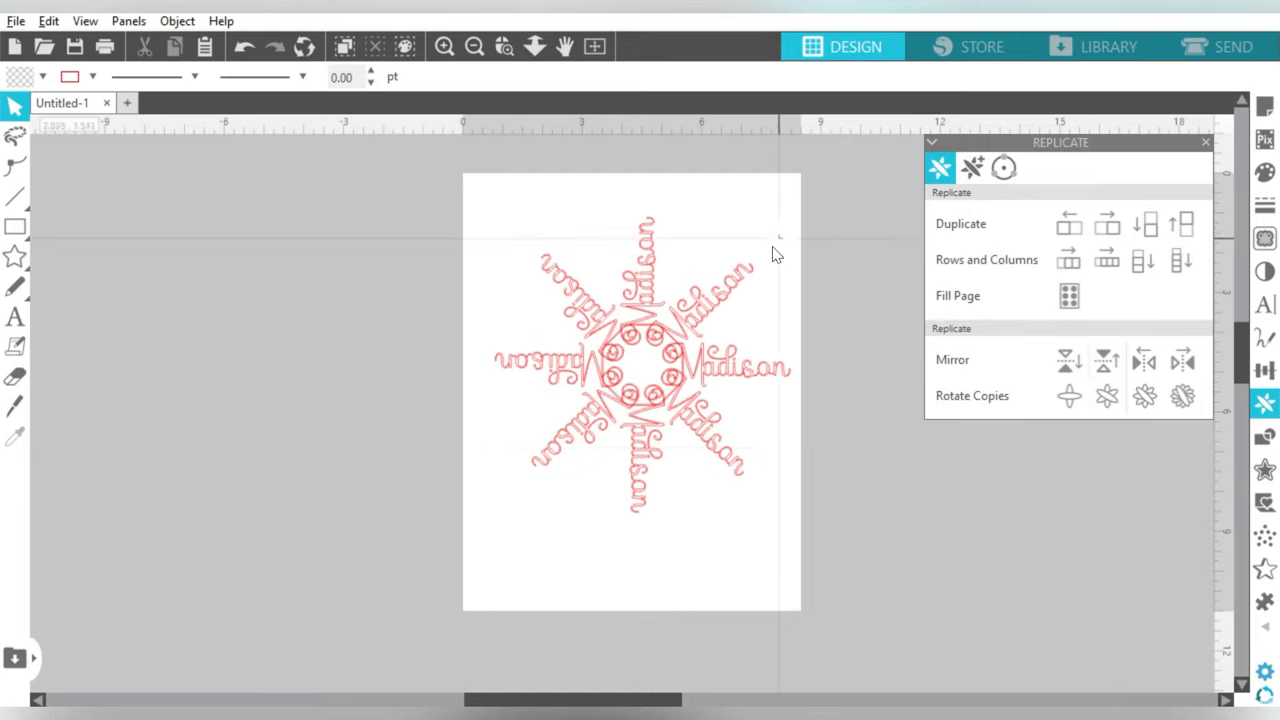
{"action": "left_click", "coordinate": [601, 422]}
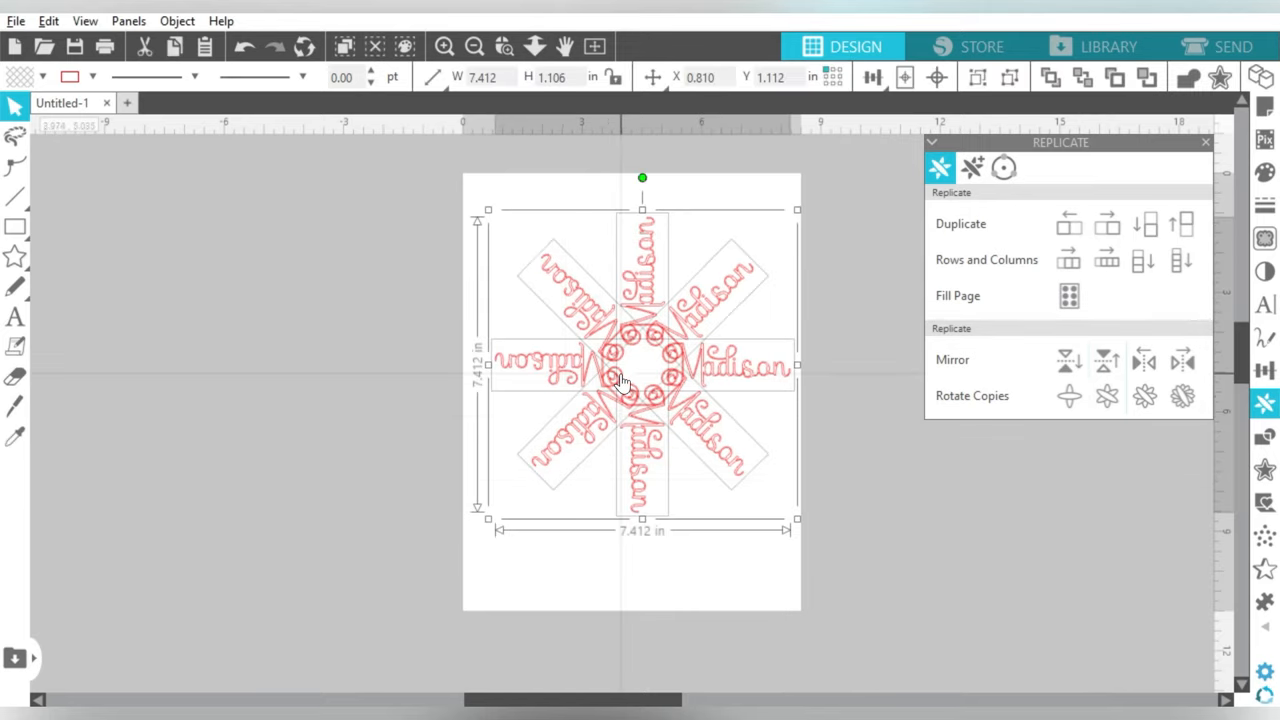
Weld the eight rotated Madison arms into one 7.4-inch snowflake and reselect the whole design.
{"action": "right_click", "coordinate": [625, 381]}
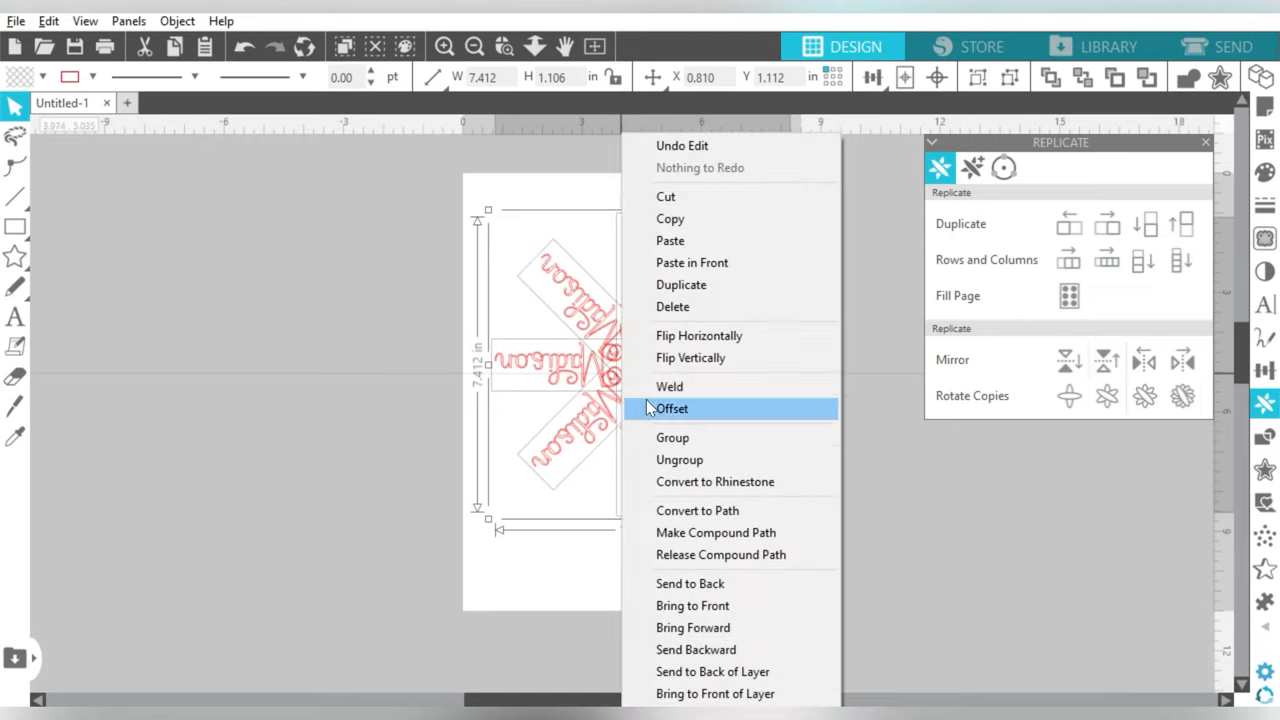
{"action": "left_click", "coordinate": [648, 383]}
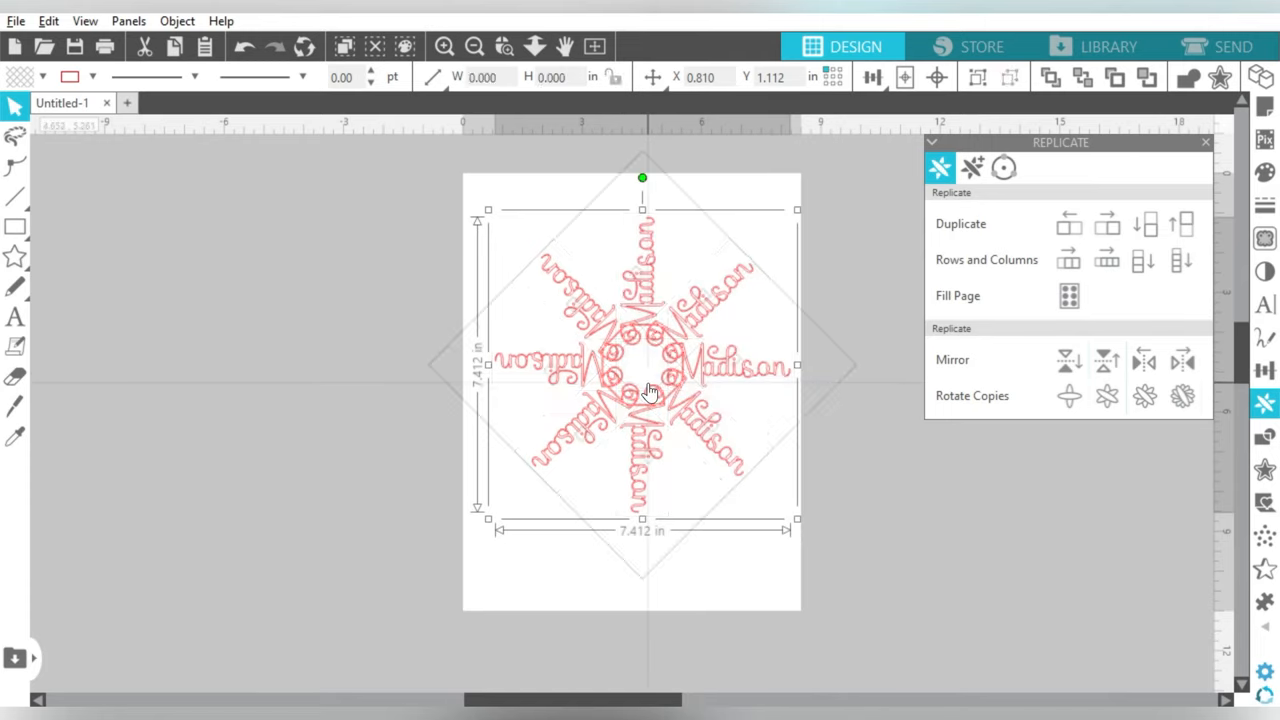
{"action": "left_click", "coordinate": [834, 251]}
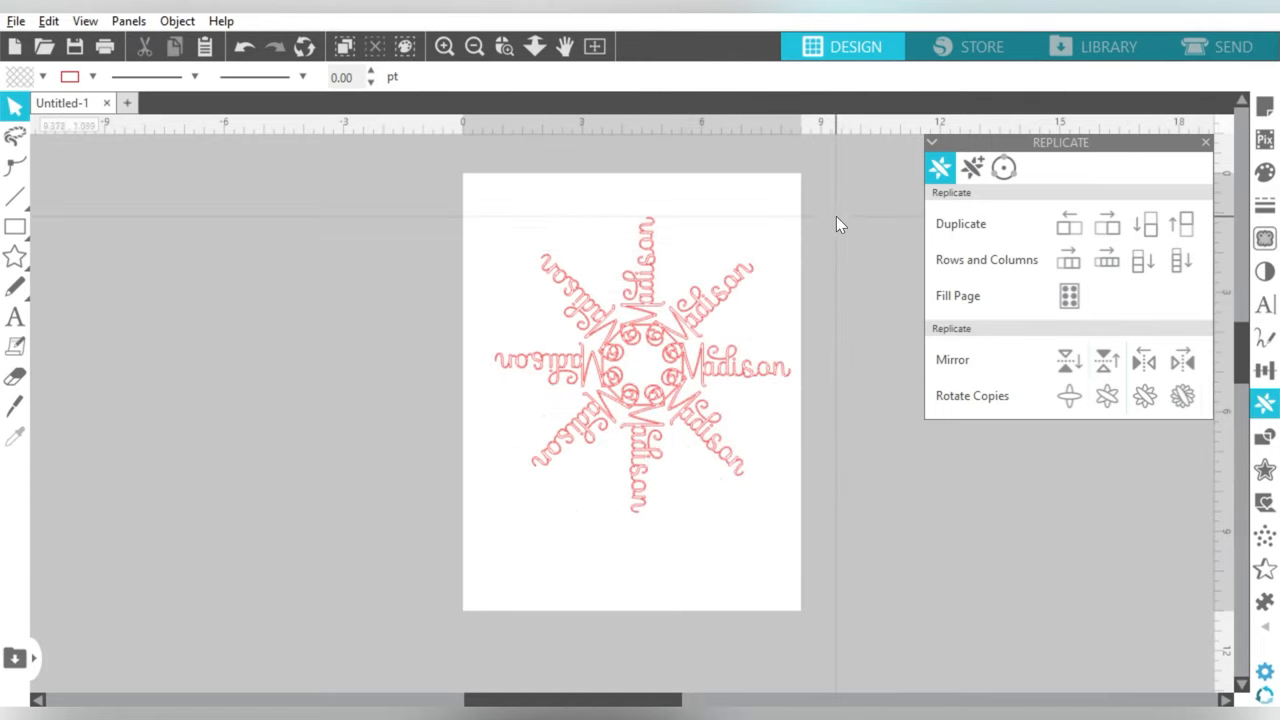
{"action": "key", "text": "ctrl+a"}
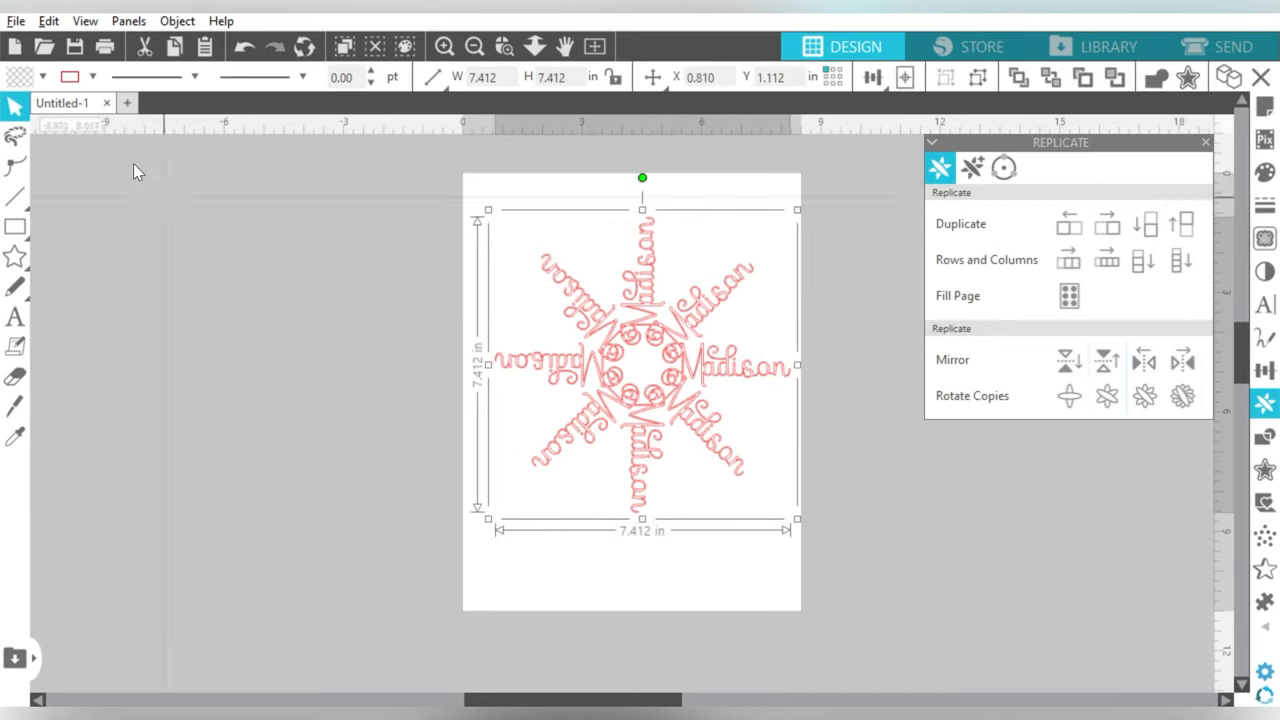
Give the welded snowflake a solid black fill and black line colour.
{"action": "left_click", "coordinate": [42, 77]}
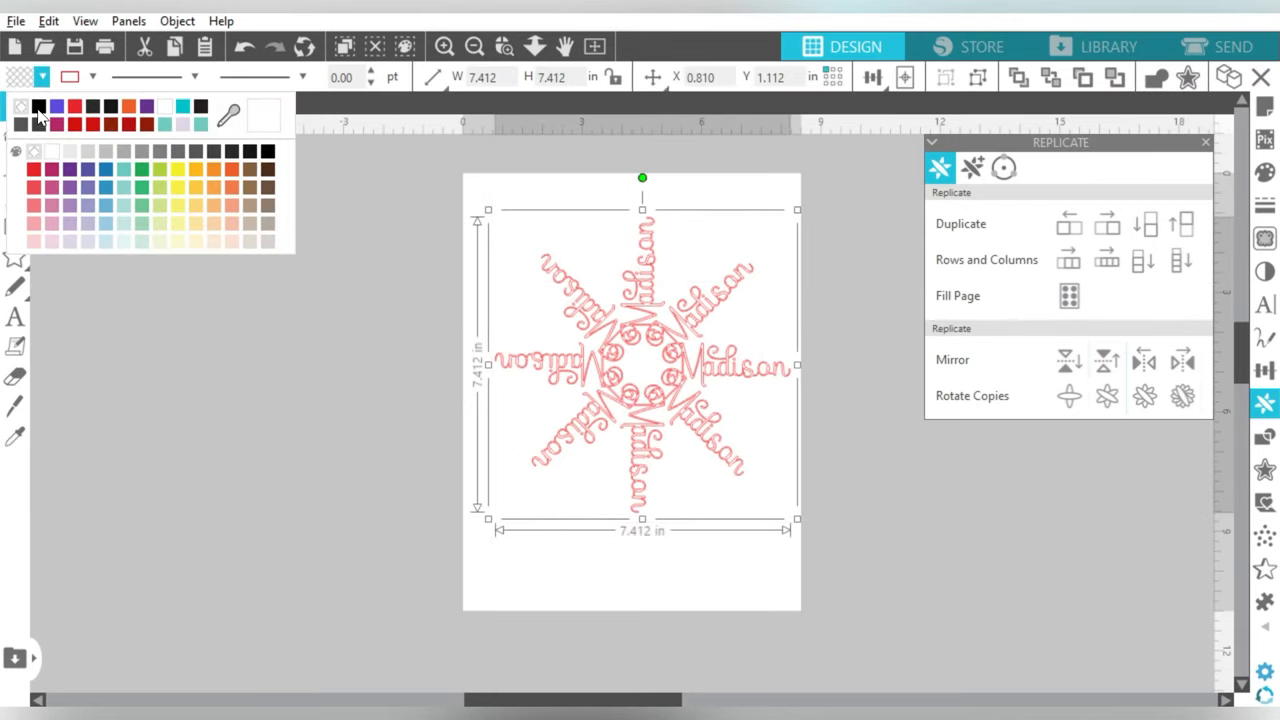
{"action": "left_click", "coordinate": [38, 108]}
{"action": "left_click", "coordinate": [92, 77]}
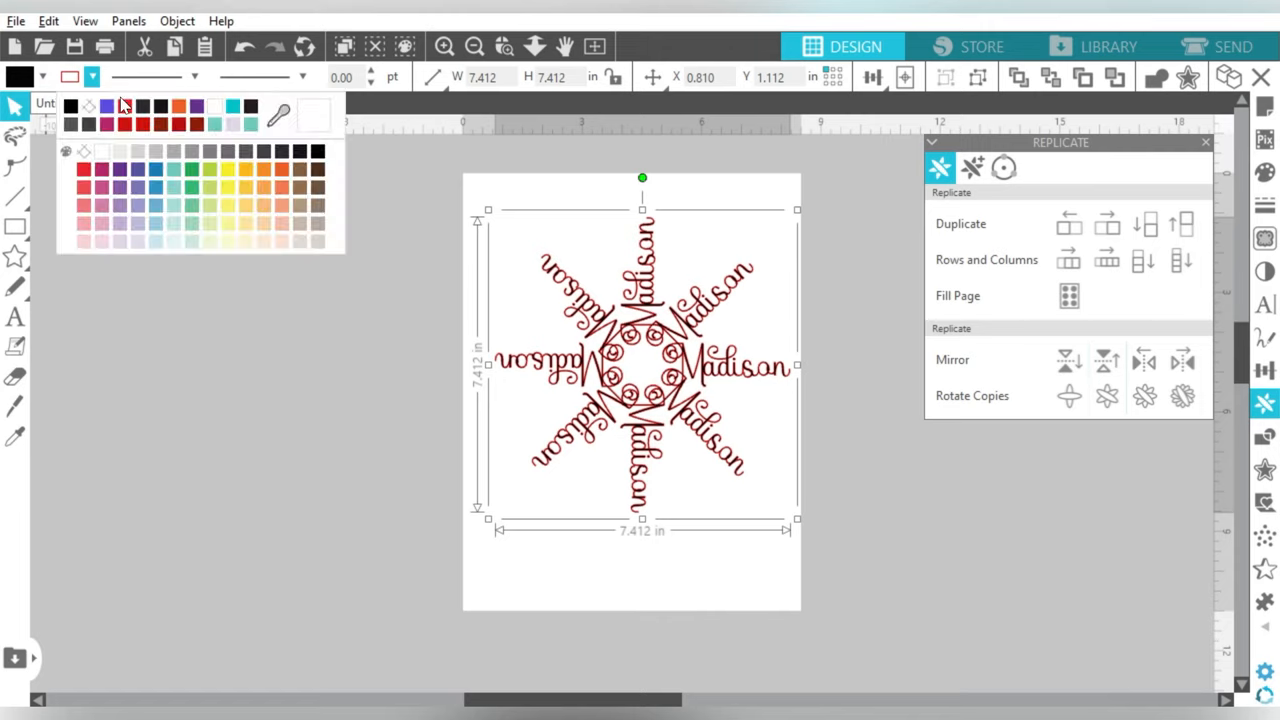
{"action": "left_click", "coordinate": [90, 107]}
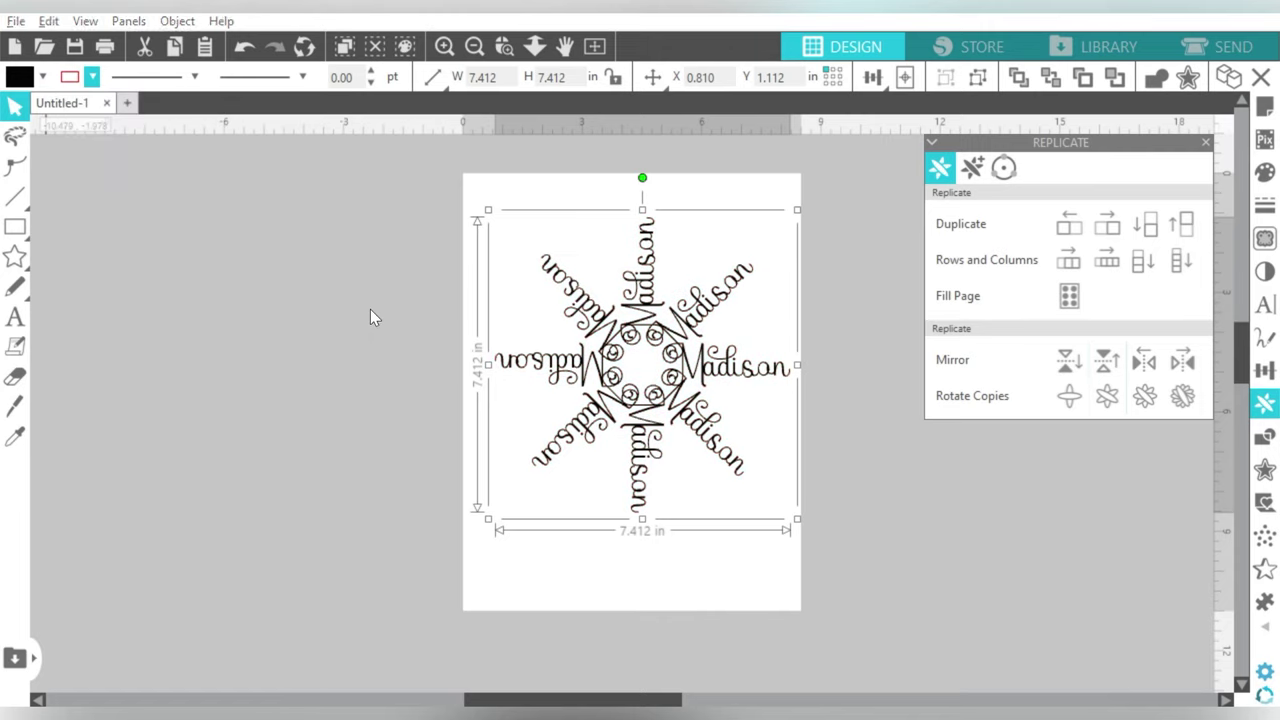
{"action": "left_click", "coordinate": [794, 427]}
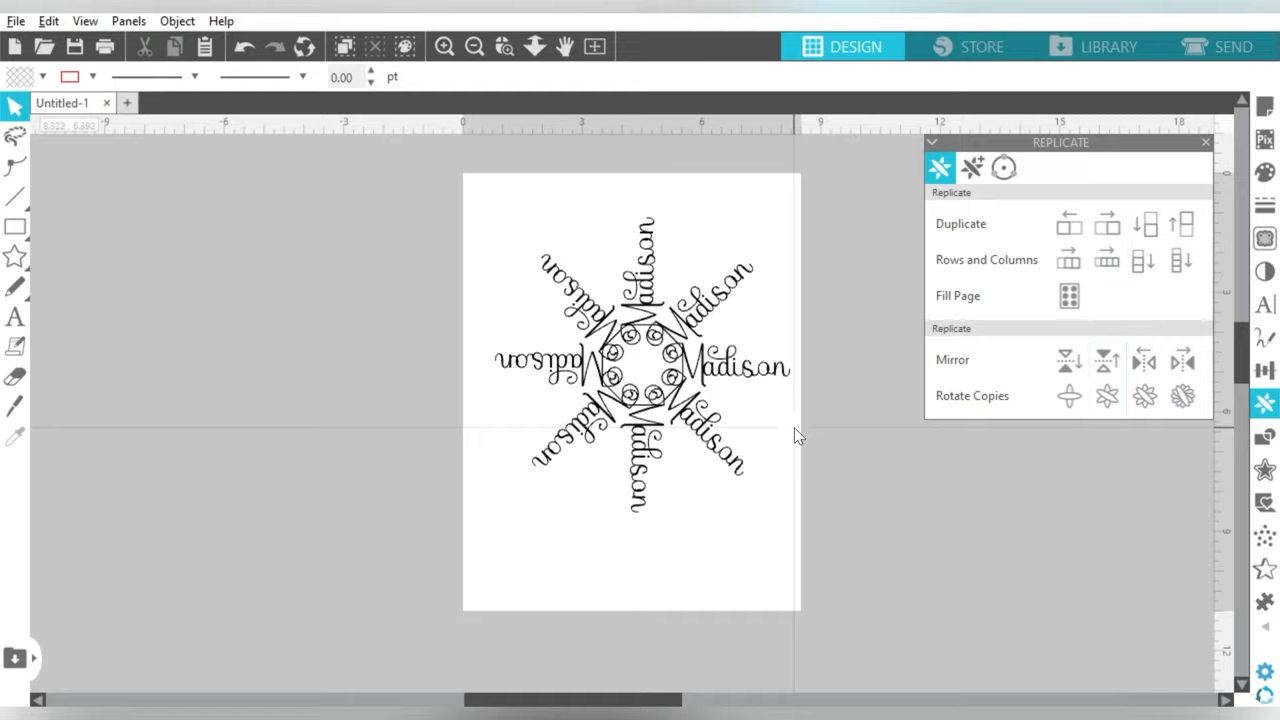
Draw a small circle left of the page and apply a 0.085 in outer offset.
{"action": "left_click", "coordinate": [15, 227]}
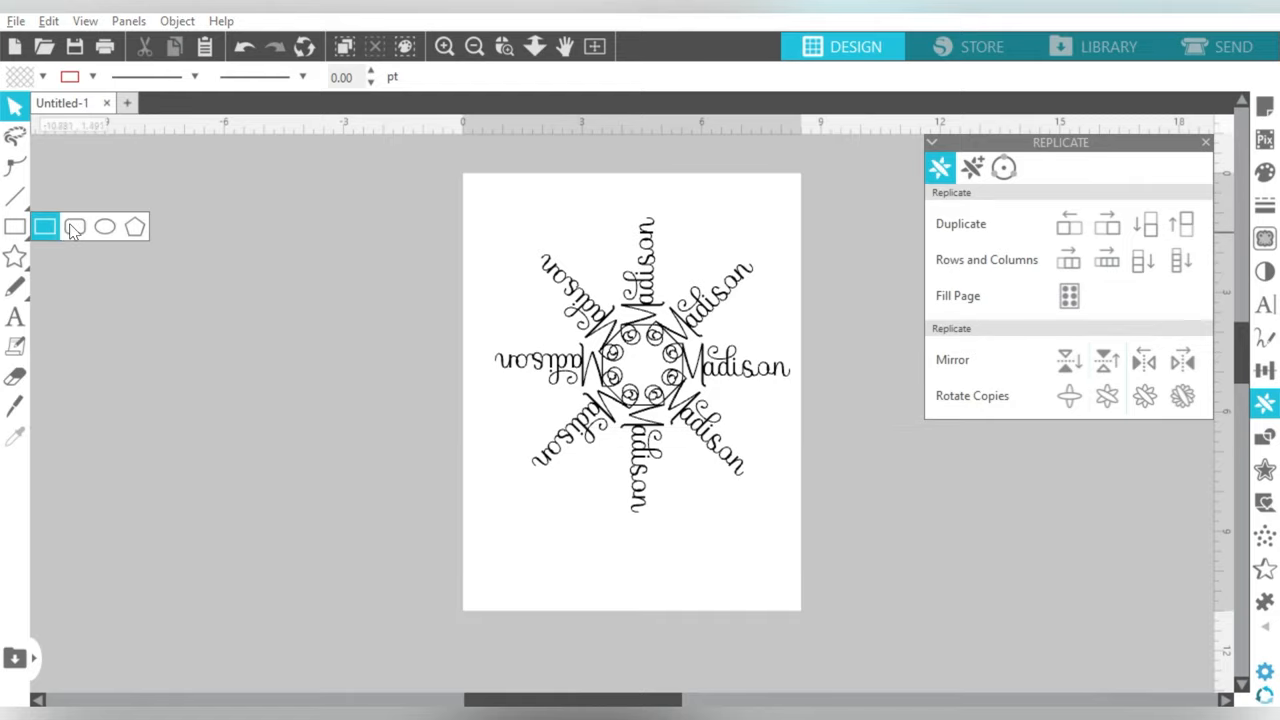
{"action": "left_click", "coordinate": [104, 227]}
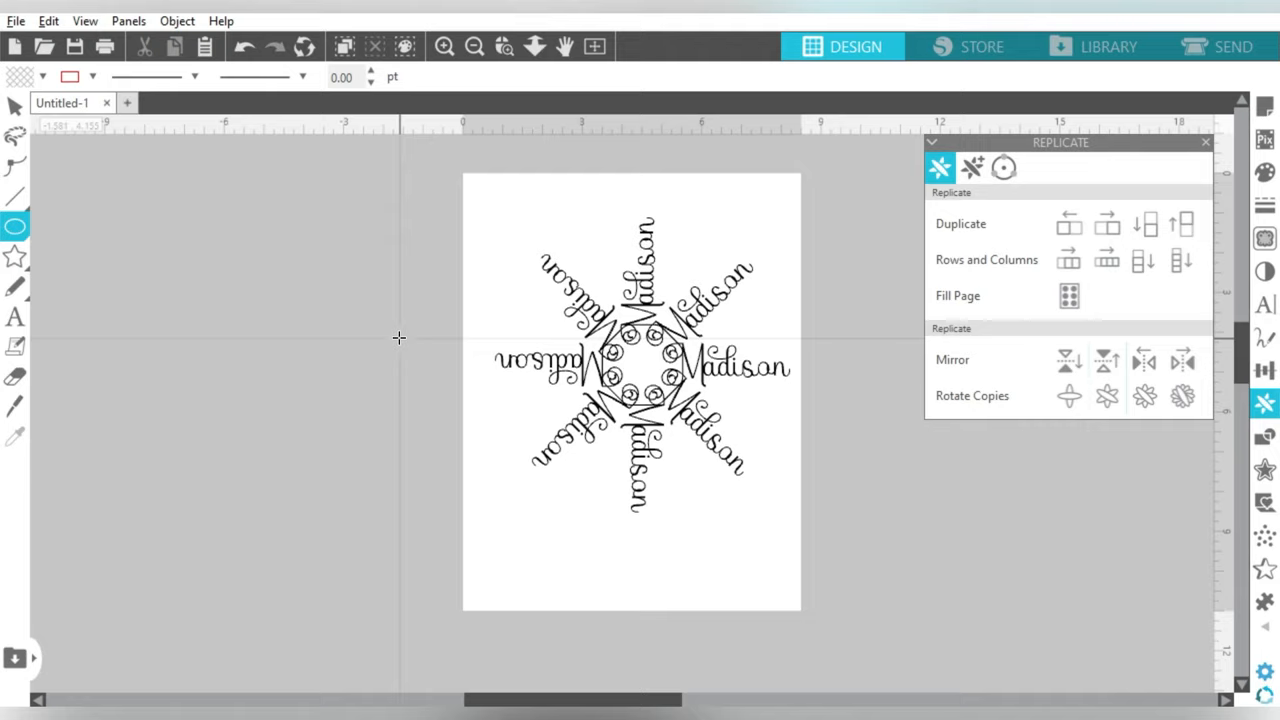
{"action": "left_click_drag", "start_coordinate": [403, 345], "coordinate": [453, 392]}
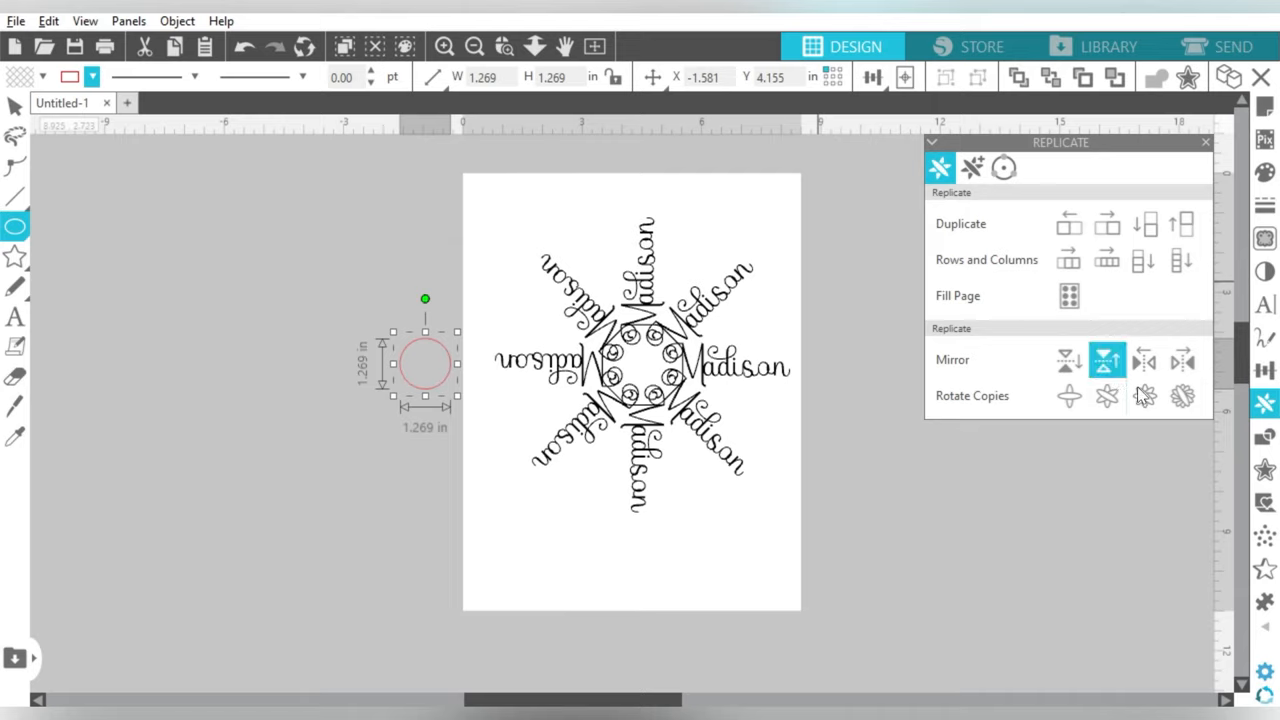
{"action": "left_click", "coordinate": [1266, 472]}
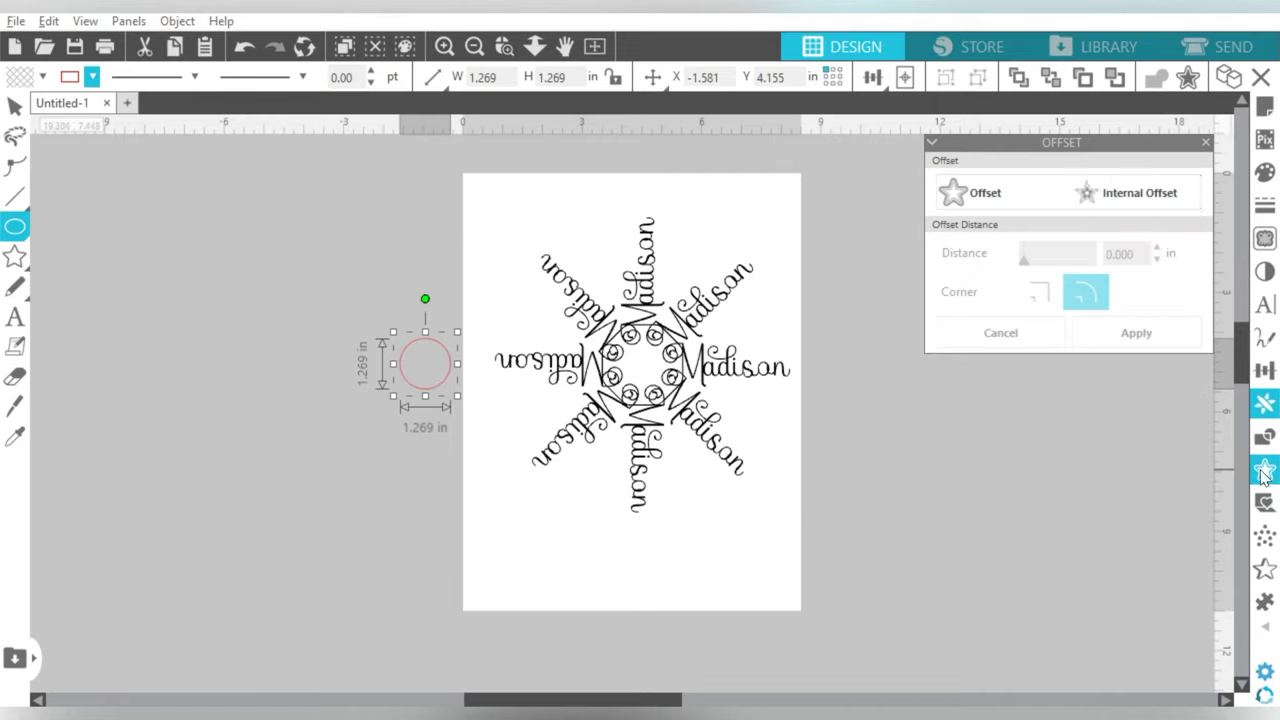
{"action": "left_click", "coordinate": [987, 196]}
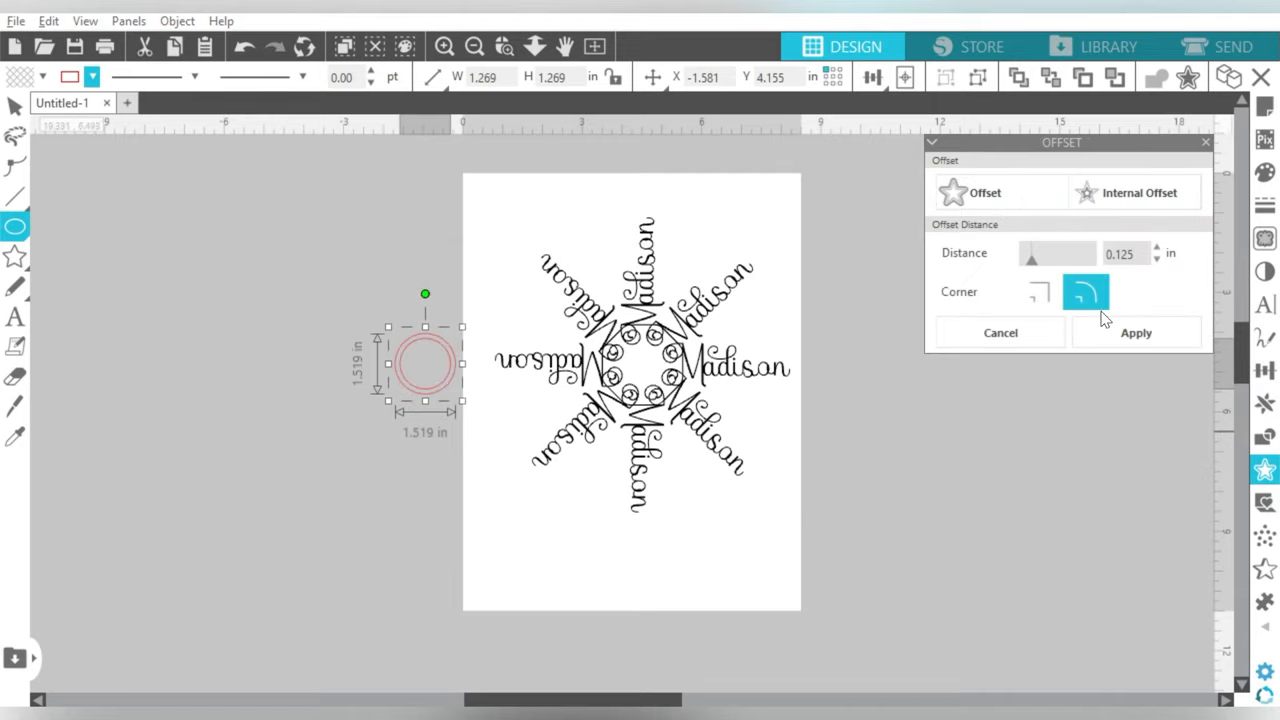
{"action": "left_click", "coordinate": [1033, 255]}
{"action": "left_click", "coordinate": [1136, 333]}
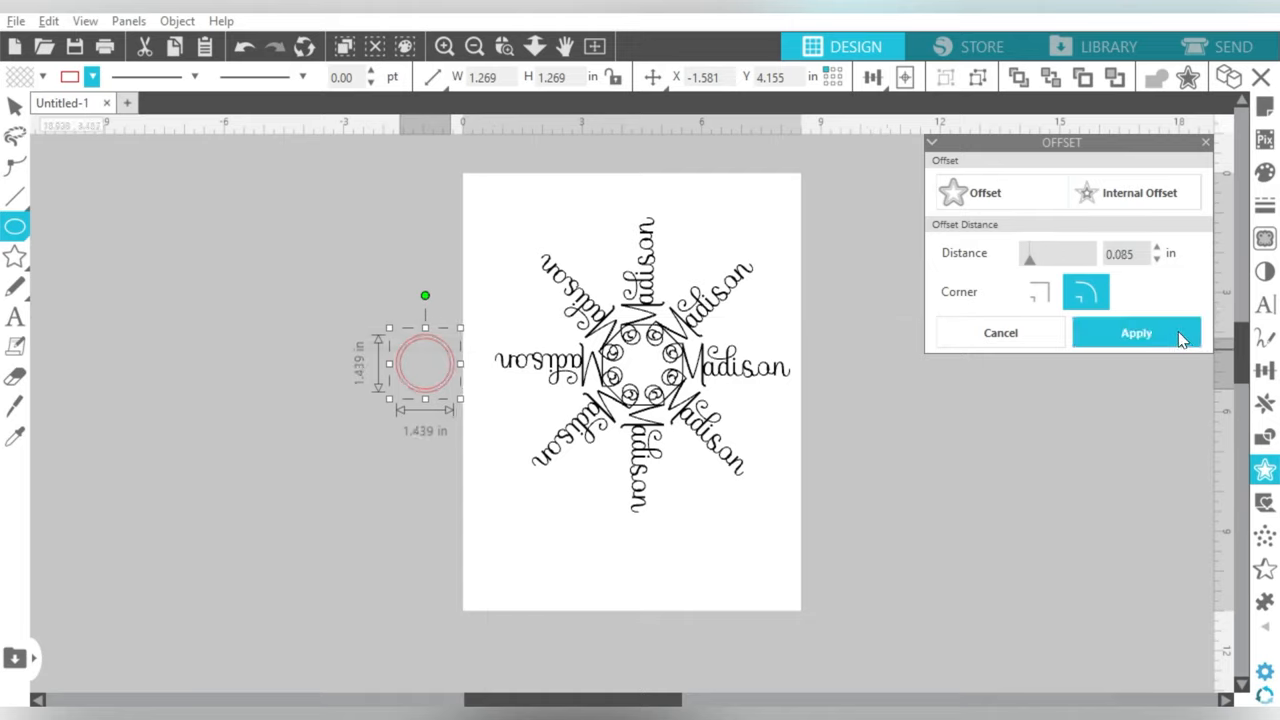
Combine the circle and offset into a compound-path ring filled black with black outline.
{"action": "left_click", "coordinate": [15, 106]}
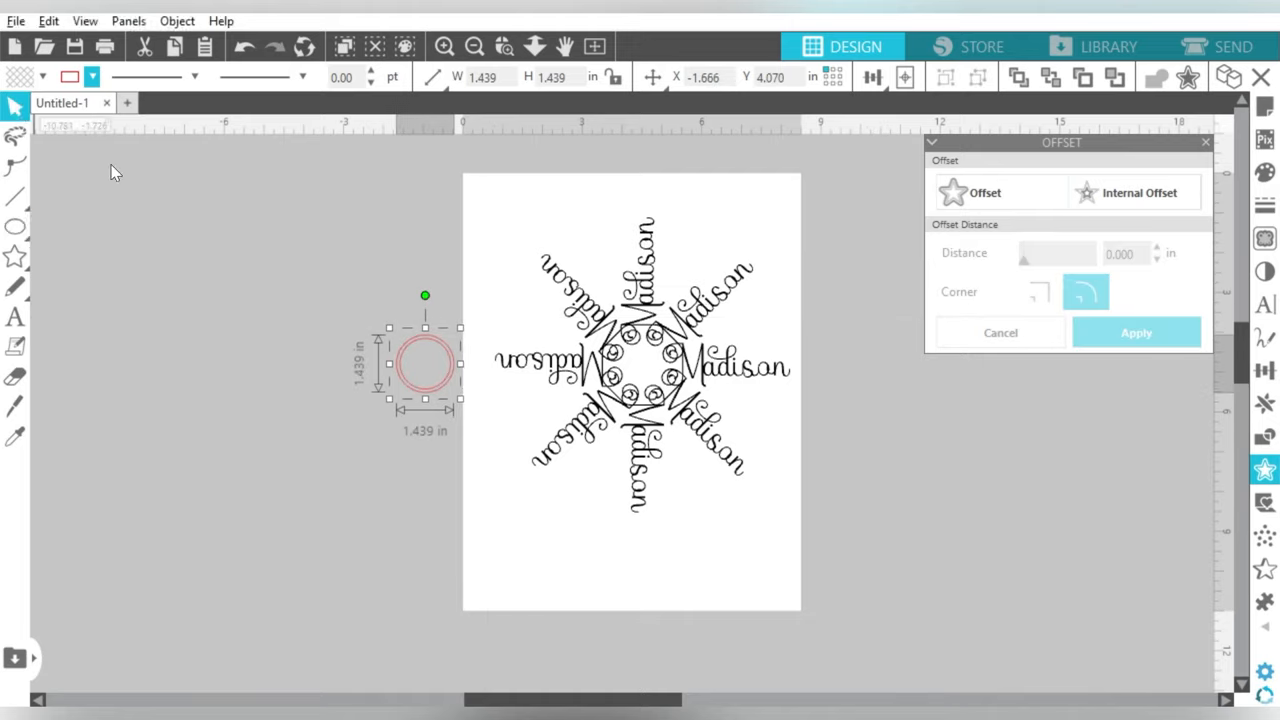
{"action": "left_click", "coordinate": [440, 355]}
{"action": "right_click", "coordinate": [452, 358]}
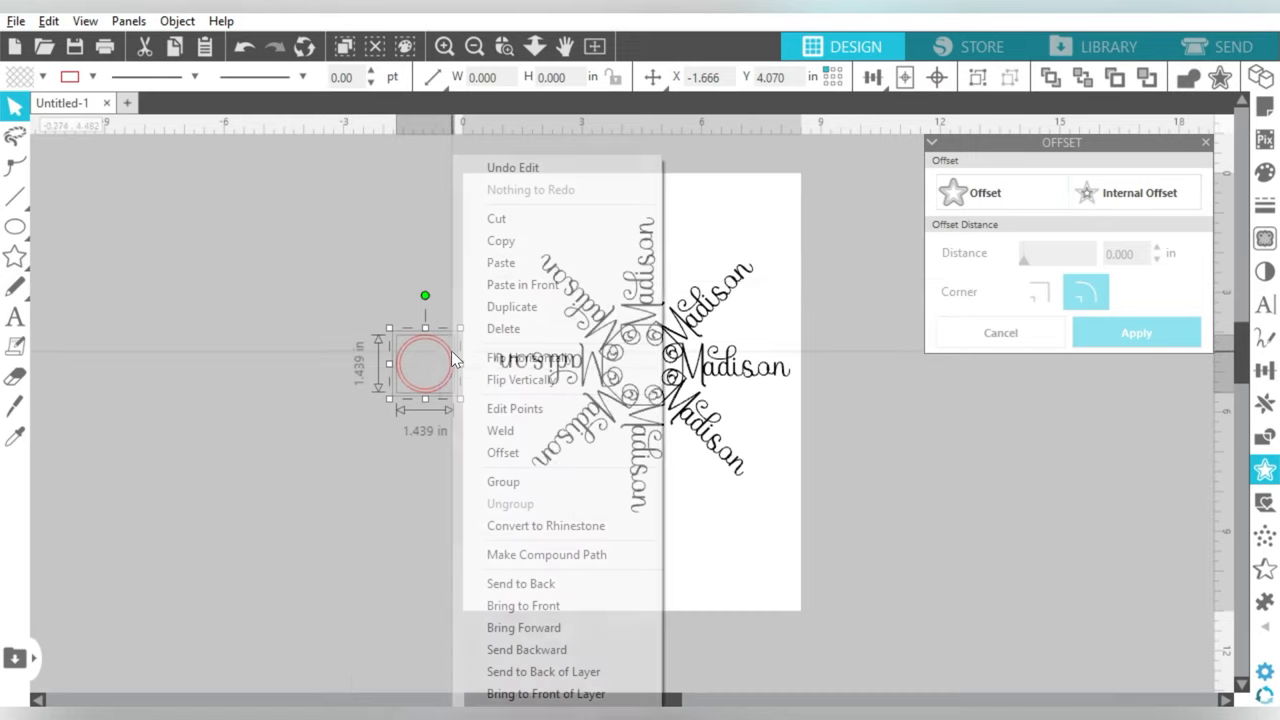
{"action": "left_click", "coordinate": [516, 556]}
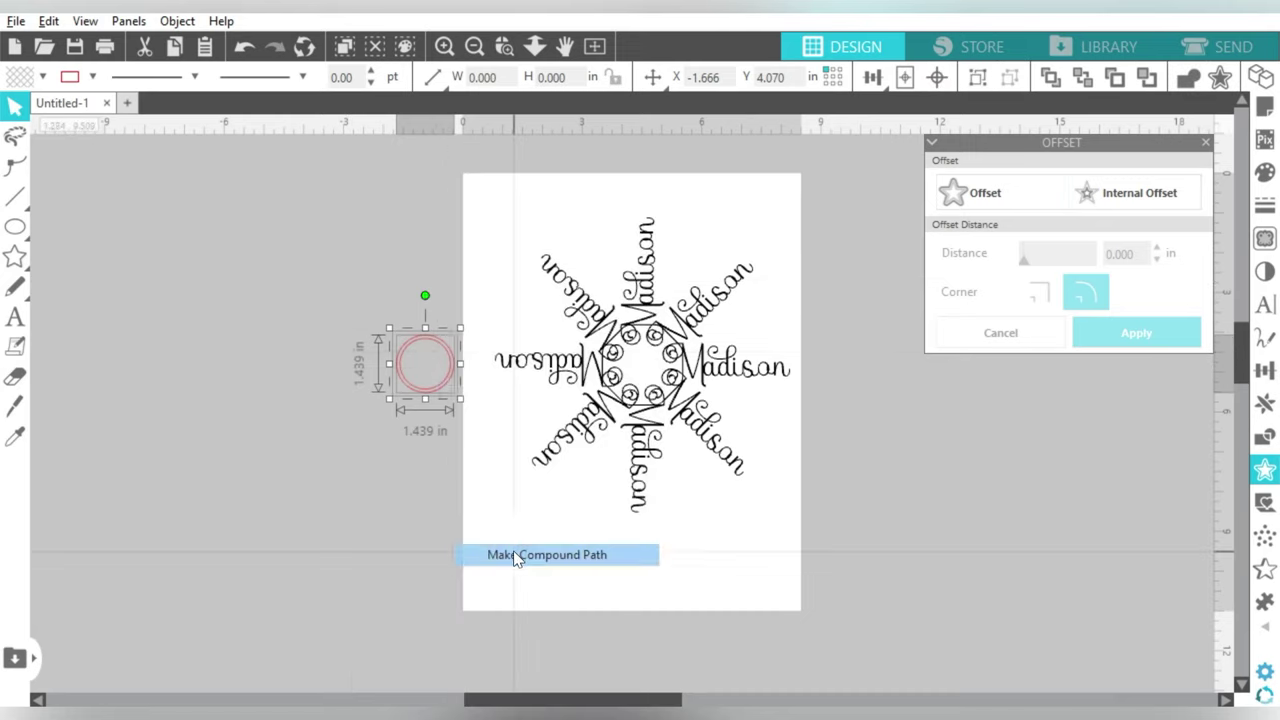
{"action": "left_click", "coordinate": [43, 78]}
{"action": "left_click", "coordinate": [38, 107]}
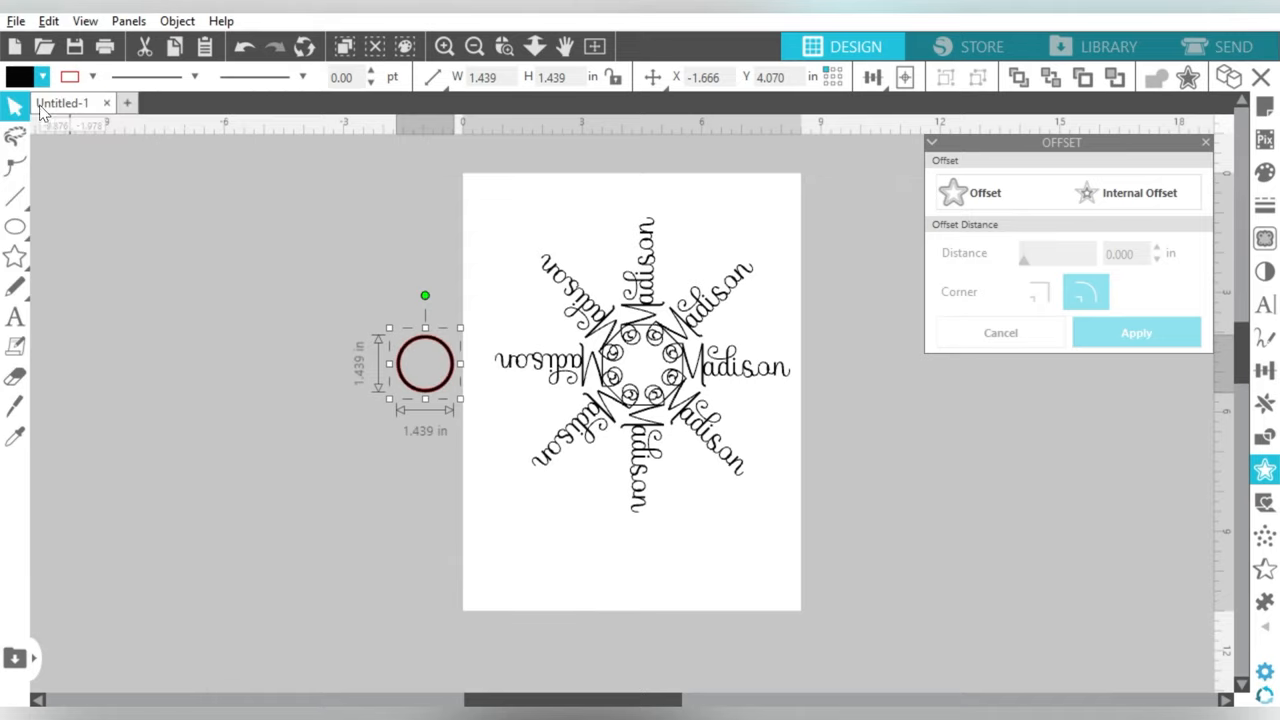
{"action": "left_click", "coordinate": [92, 77]}
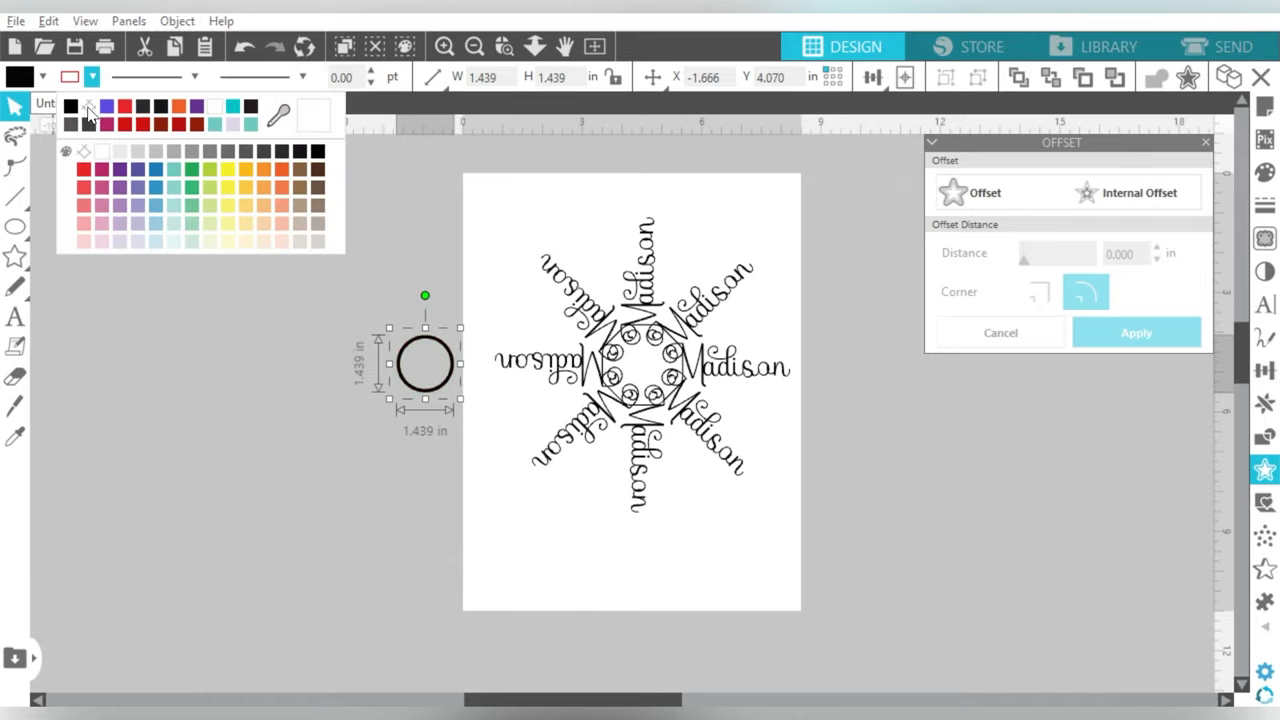
{"action": "left_click", "coordinate": [96, 116]}
Move the ring to the snowflake centre, enlarge to about 1.68 in, centre-align and weld with the names.
{"action": "left_click_drag", "start_coordinate": [405, 360], "coordinate": [627, 355]}
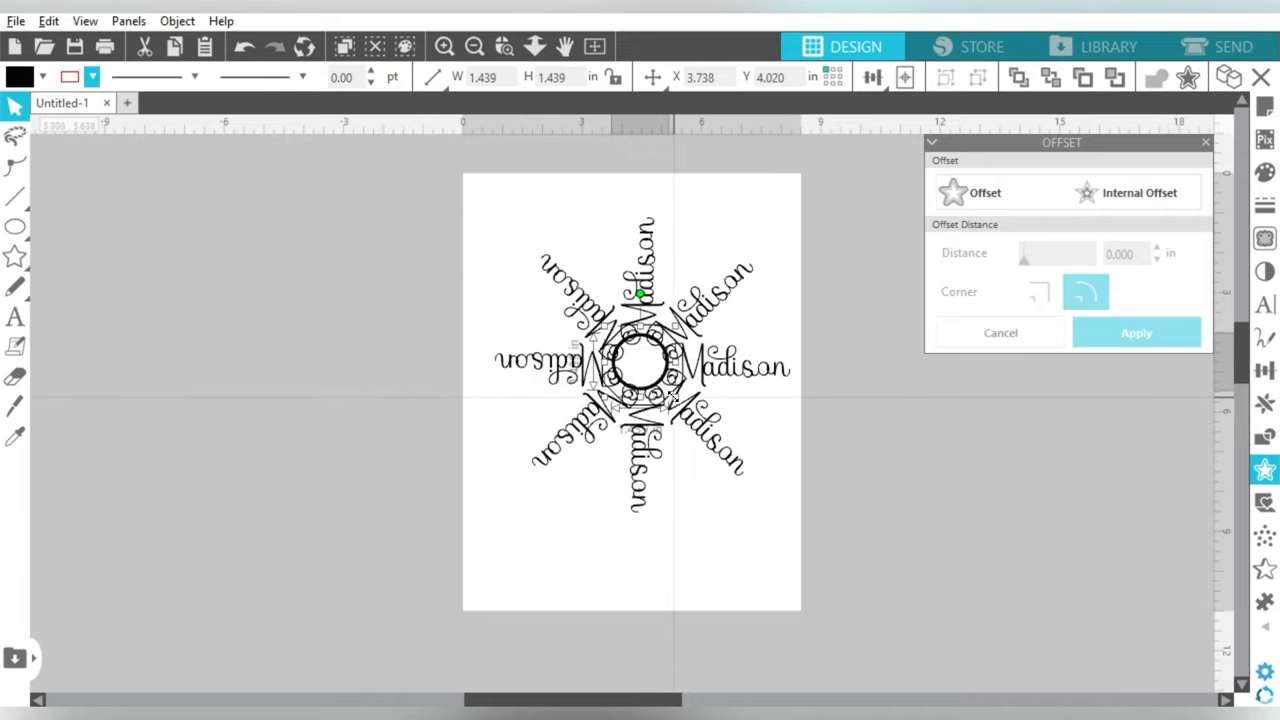
{"action": "left_click_drag", "start_coordinate": [672, 400], "coordinate": [690, 416]}
{"action": "left_click_drag", "start_coordinate": [803, 222], "coordinate": [557, 455]}
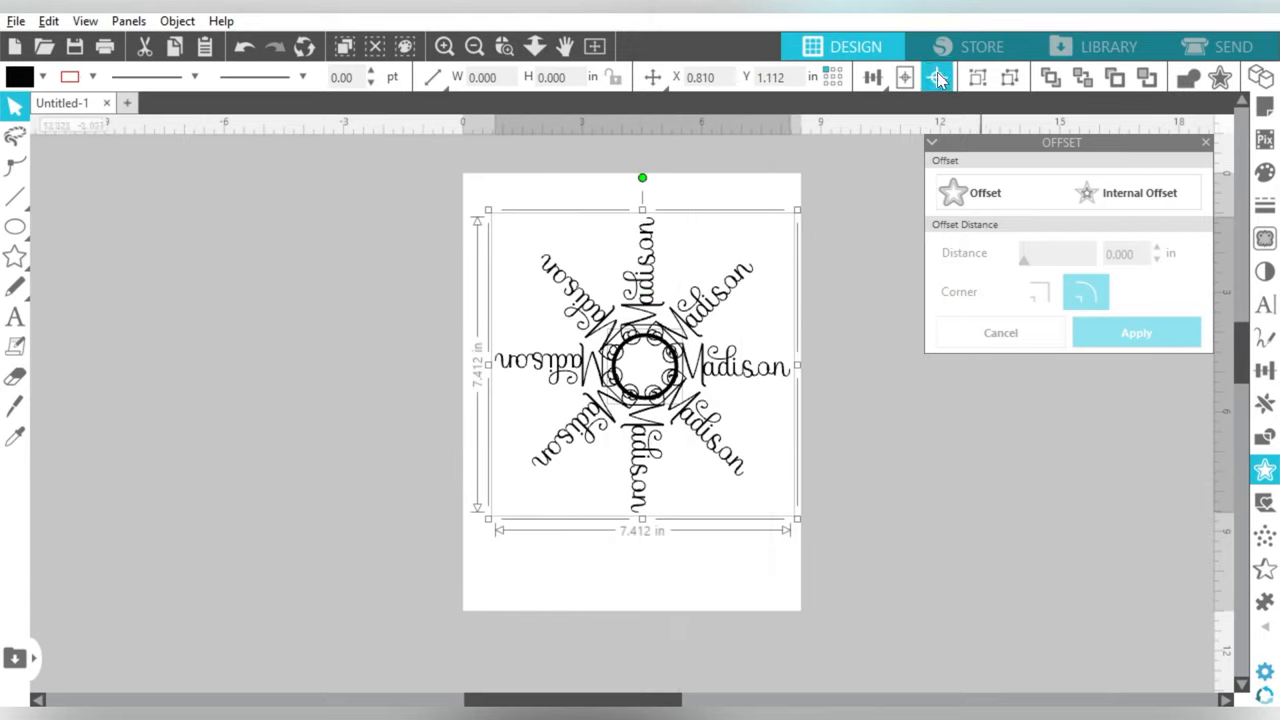
{"action": "left_click", "coordinate": [937, 77]}
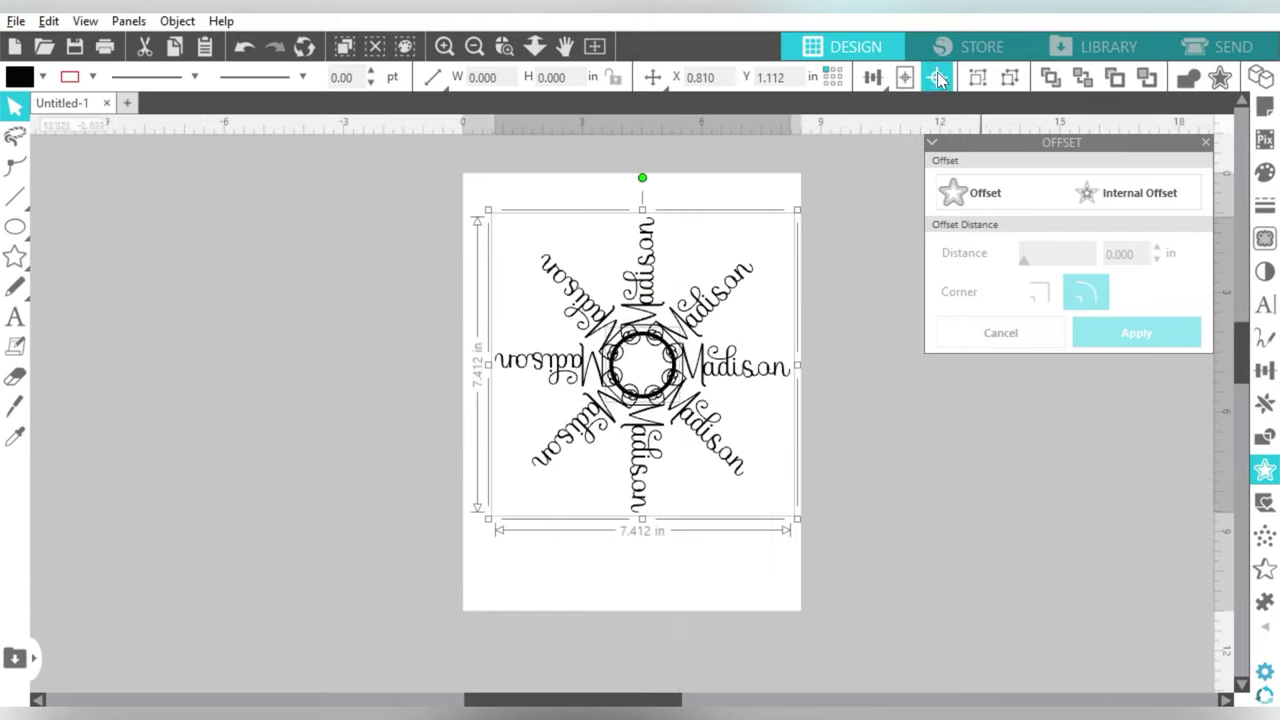
{"action": "right_click", "coordinate": [733, 290]}
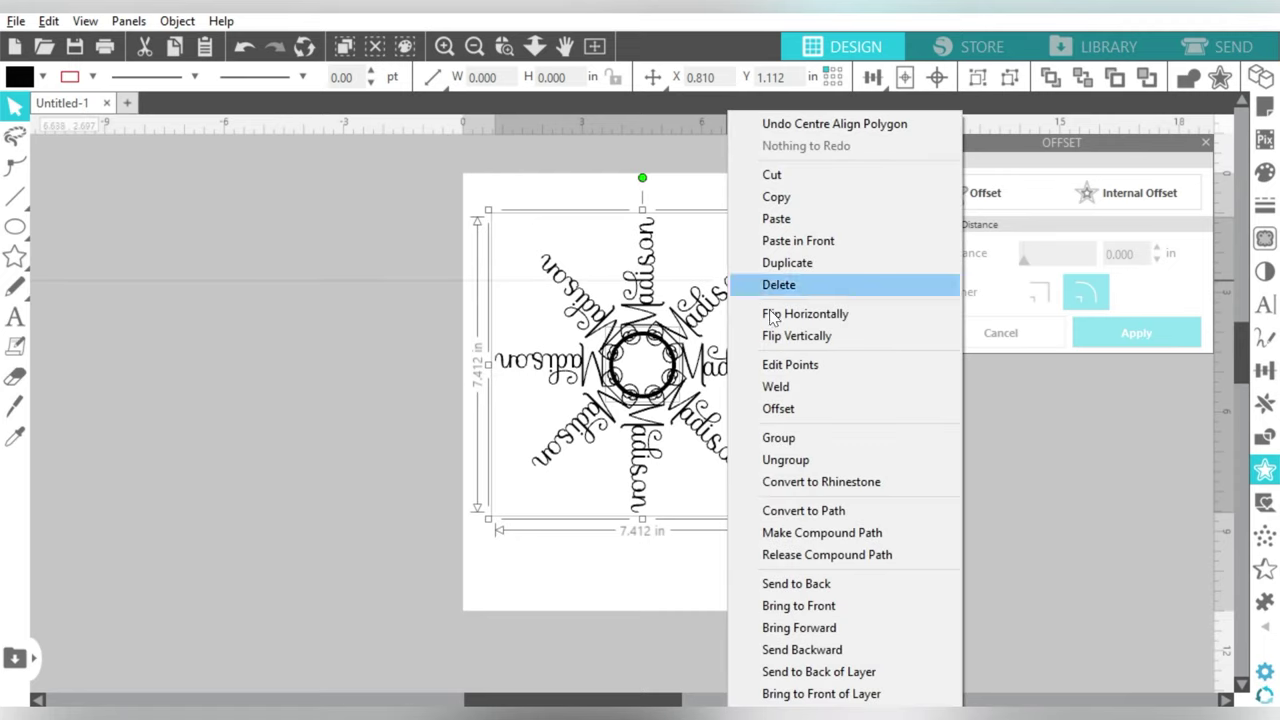
{"action": "left_click", "coordinate": [796, 386]}
Add a '2020' text box left of the page and try Balsmori and 212 Moon Child Sans fonts.
{"action": "left_click", "coordinate": [15, 318]}
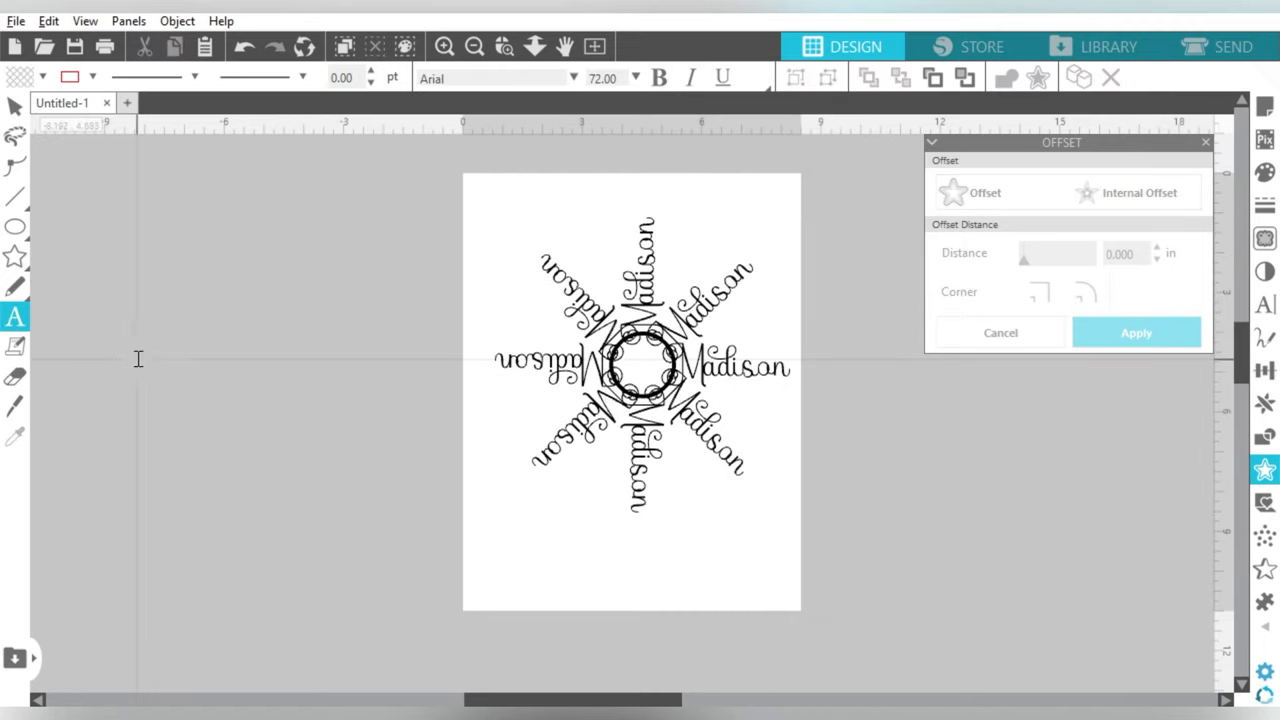
{"action": "left_click", "coordinate": [137, 358]}
{"action": "type", "text": "2020"}
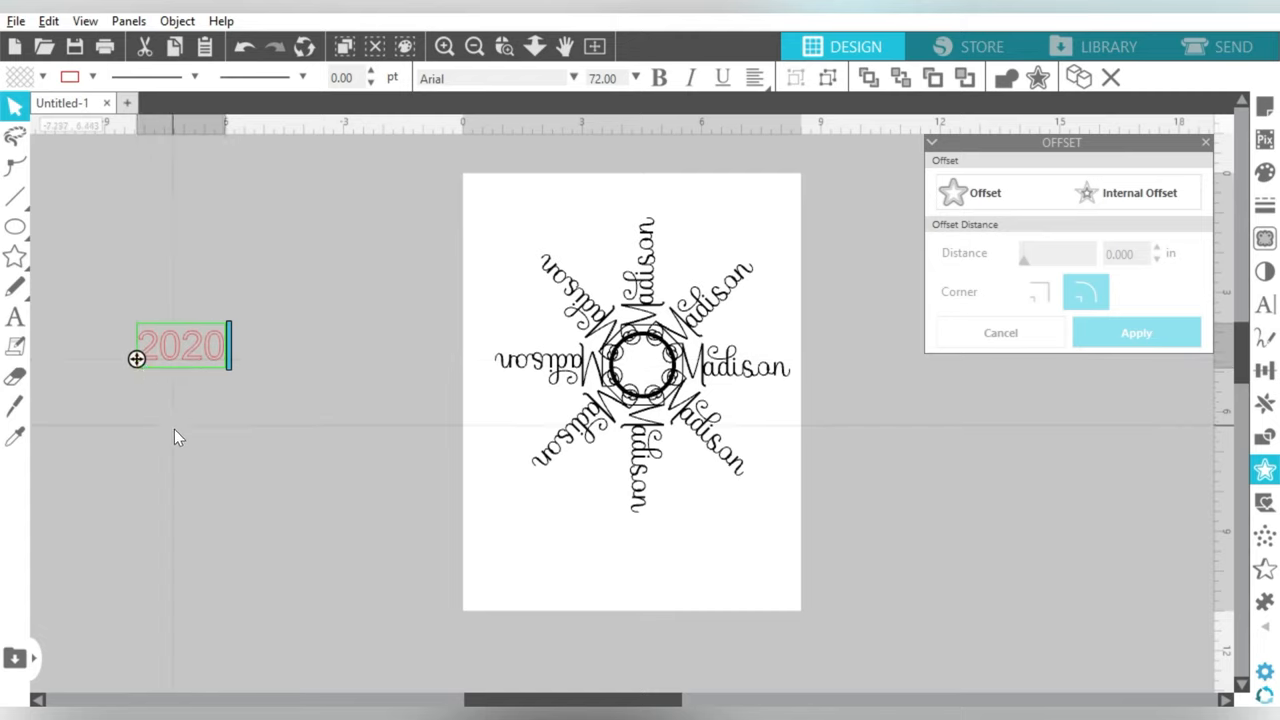
{"action": "left_click", "coordinate": [137, 358]}
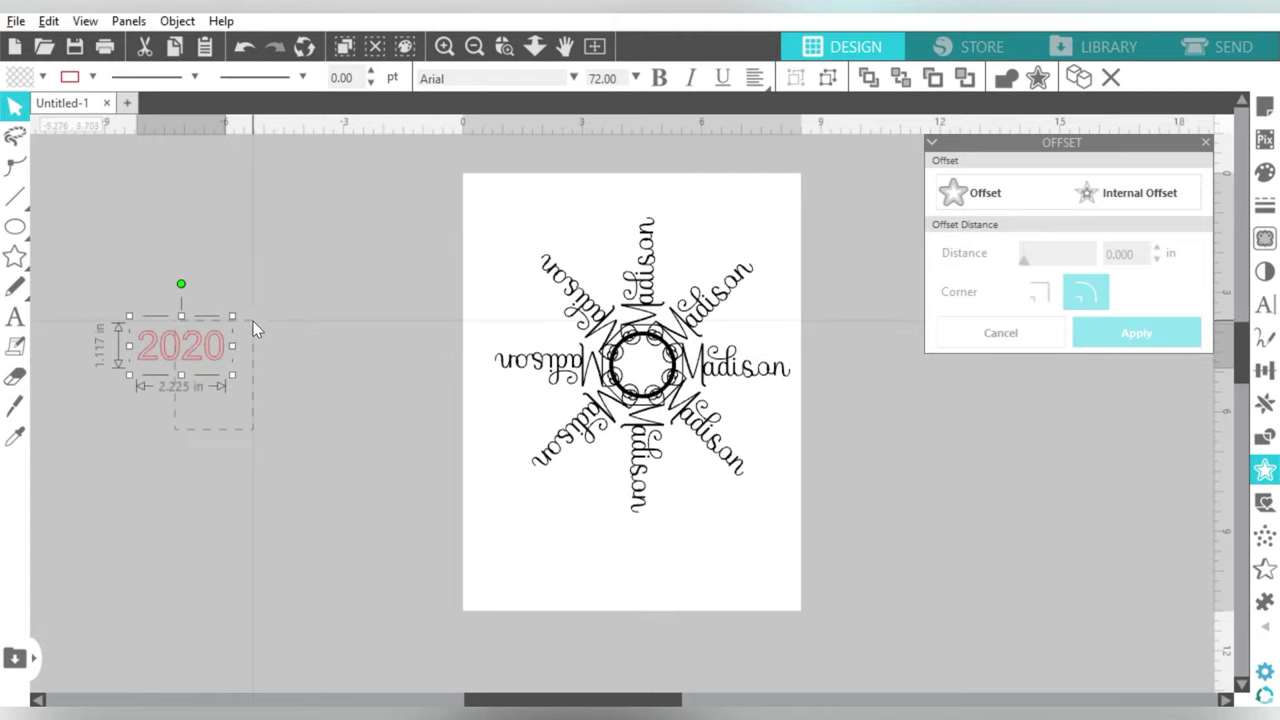
{"action": "left_click", "coordinate": [1264, 304]}
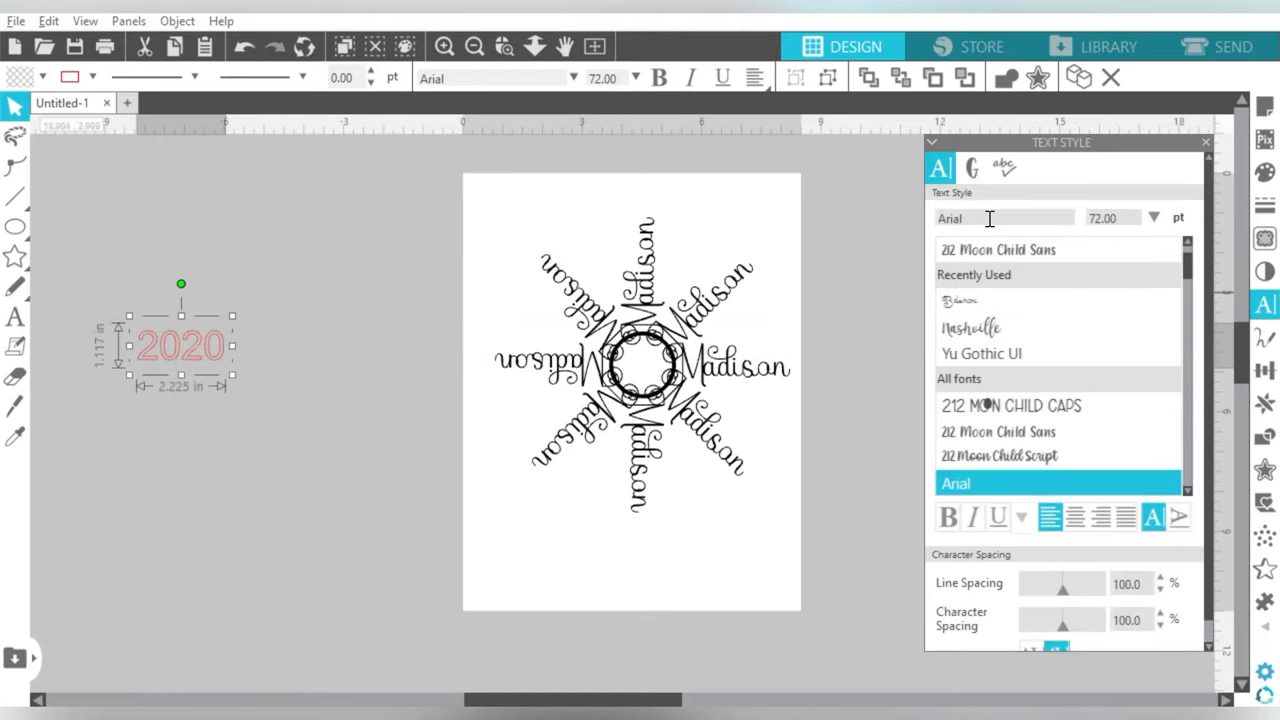
{"action": "left_click", "coordinate": [961, 301]}
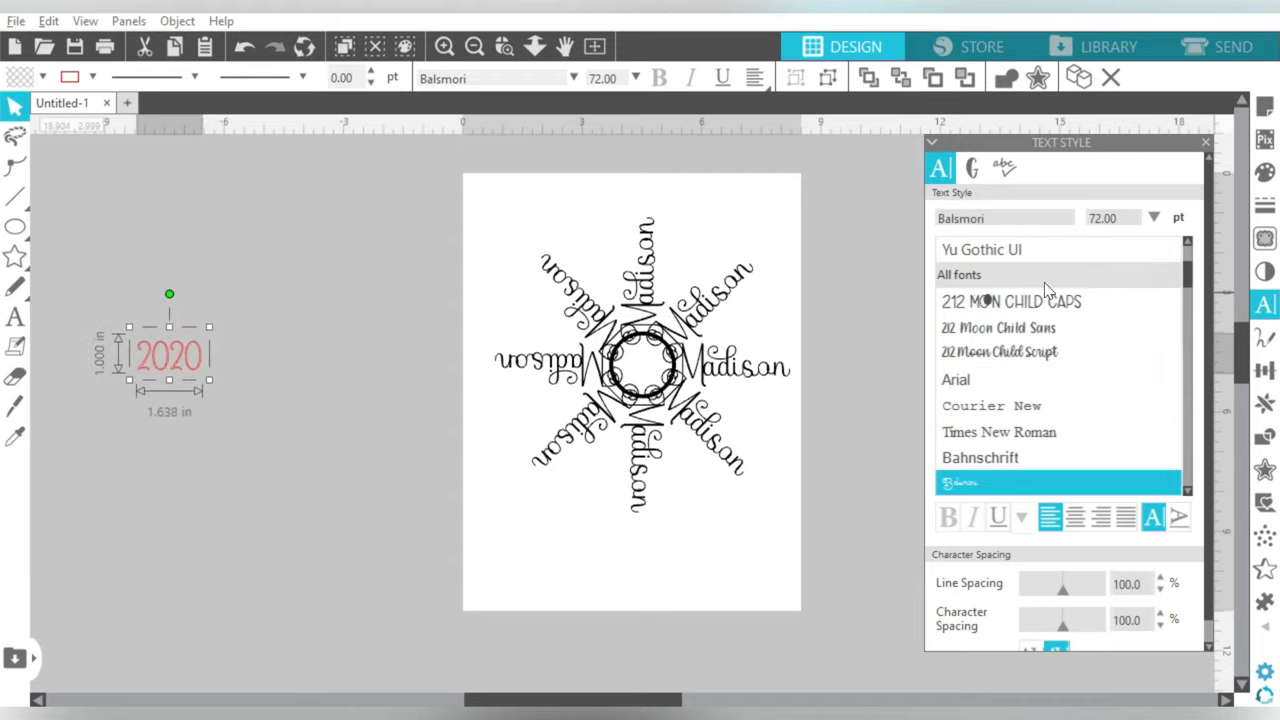
{"action": "left_click", "coordinate": [1052, 330]}
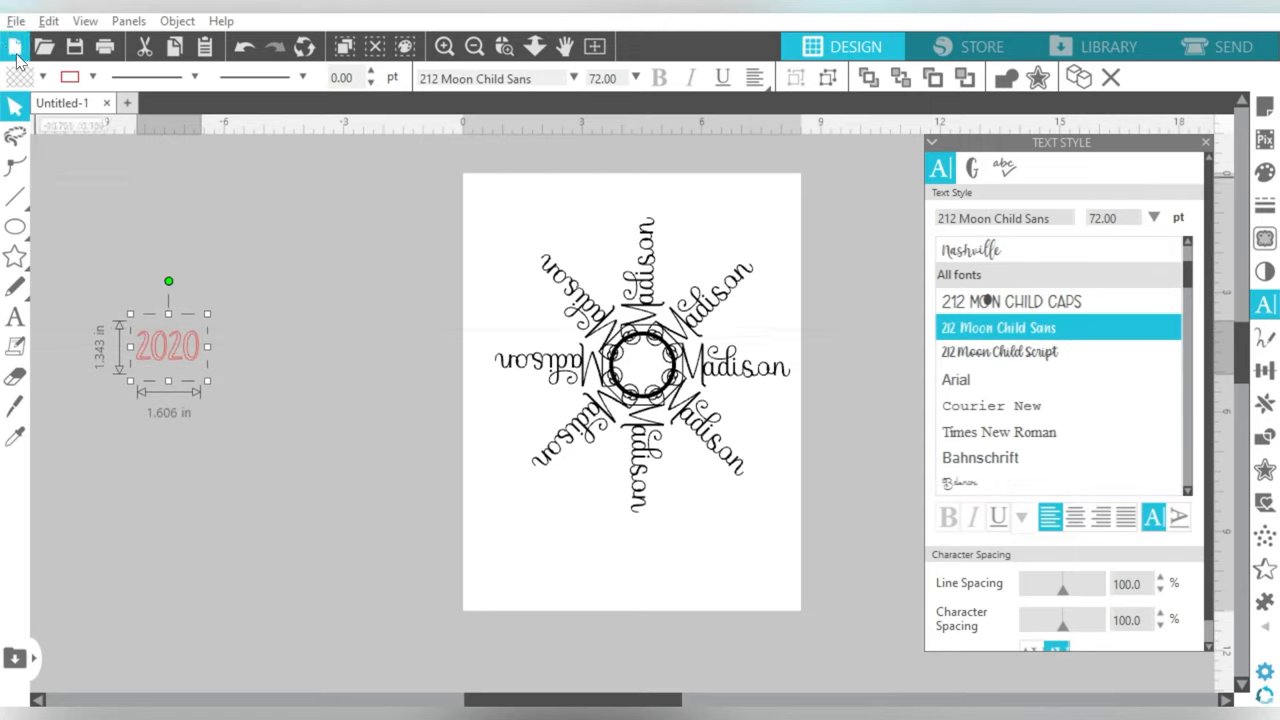
Make the 2020 text black, set its font to Impact and reposition it left of the page.
{"action": "left_click", "coordinate": [42, 77]}
{"action": "left_click", "coordinate": [39, 107]}
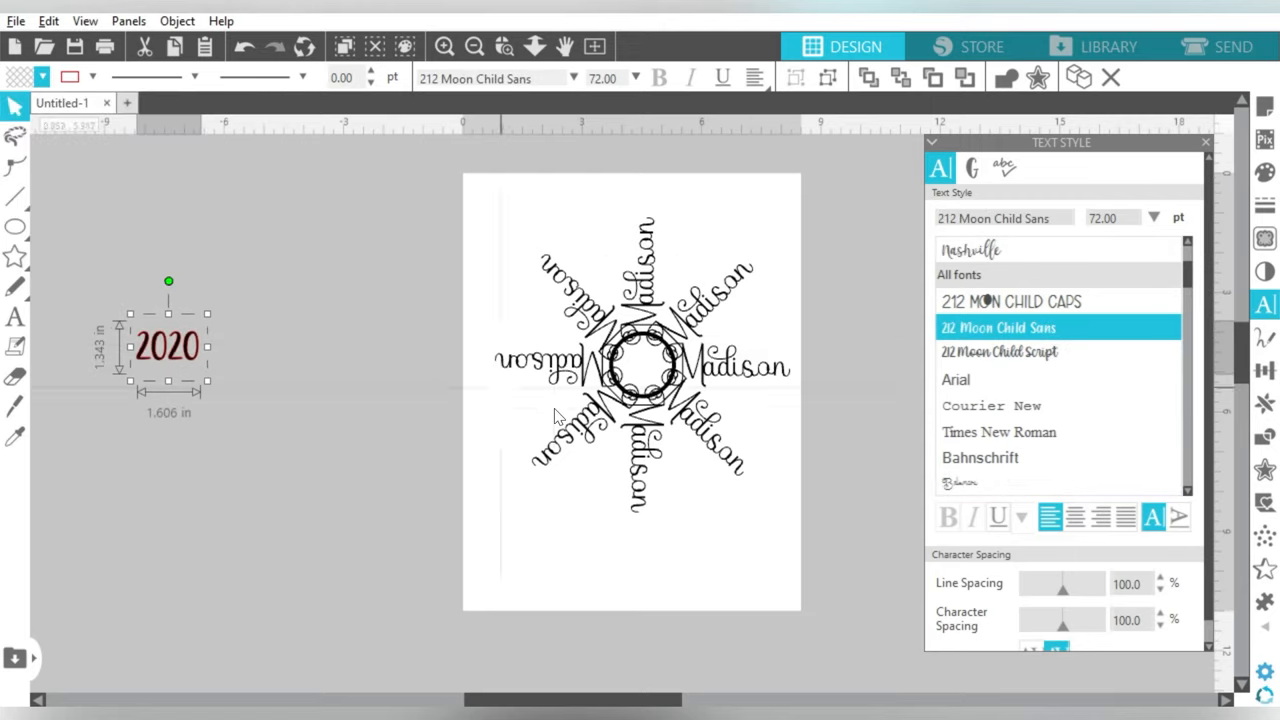
{"action": "left_click", "coordinate": [1000, 218]}
{"action": "type", "text": "impact"}
{"action": "mouse_move", "coordinate": [178, 344]}
{"action": "left_mouse_down"}
{"action": "mouse_move", "coordinate": [640, 365]}
{"action": "mouse_move", "coordinate": [255, 300]}
{"action": "left_mouse_up"}
{"action": "right_click", "coordinate": [250, 310]}
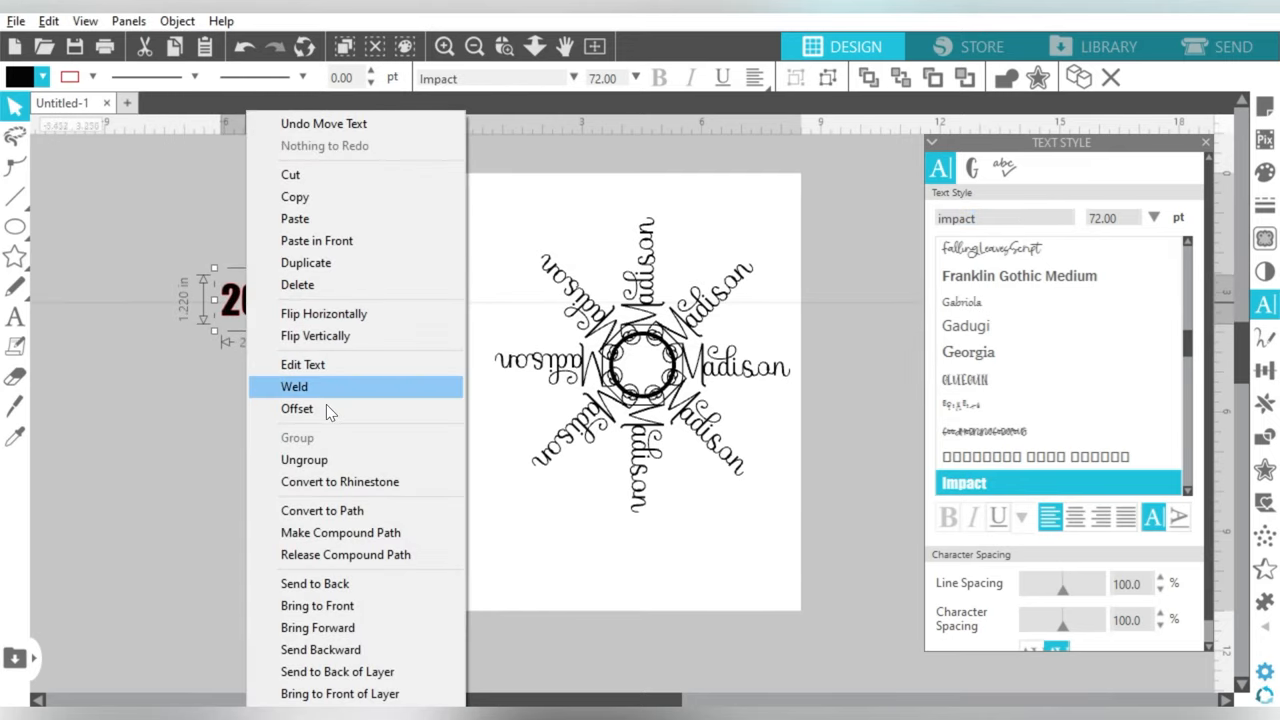
Ungroup 2020 and tuck the second '20' beneath the first as two overlapping rows.
{"action": "left_click", "coordinate": [304, 459]}
{"action": "left_click", "coordinate": [340, 301]}
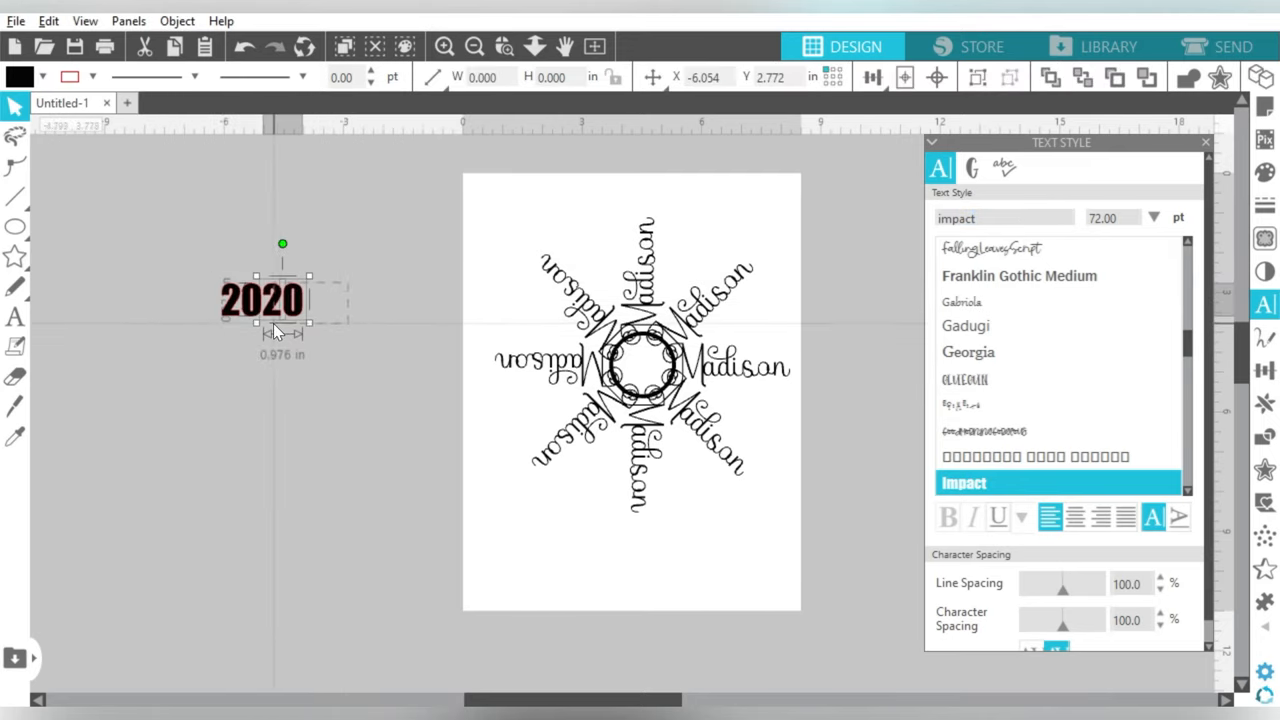
{"action": "left_click_drag", "start_coordinate": [273, 300], "coordinate": [255, 340]}
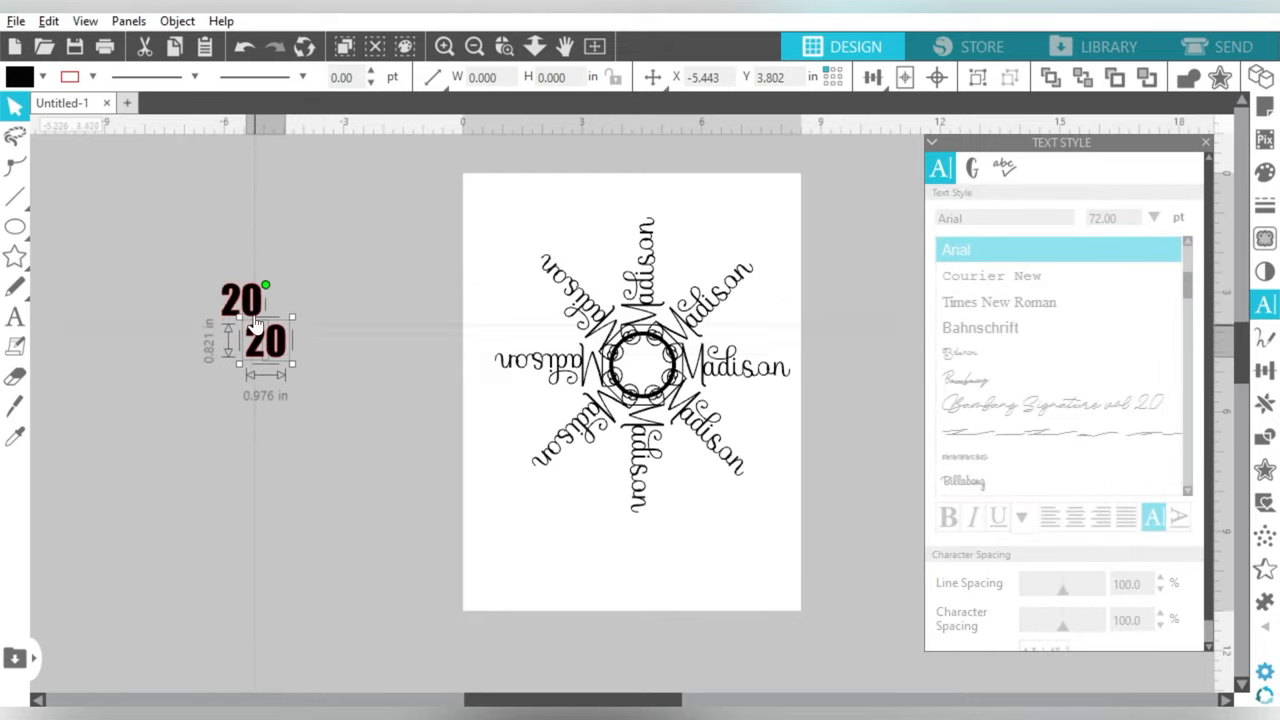
{"action": "left_click_drag", "start_coordinate": [272, 358], "coordinate": [261, 346]}
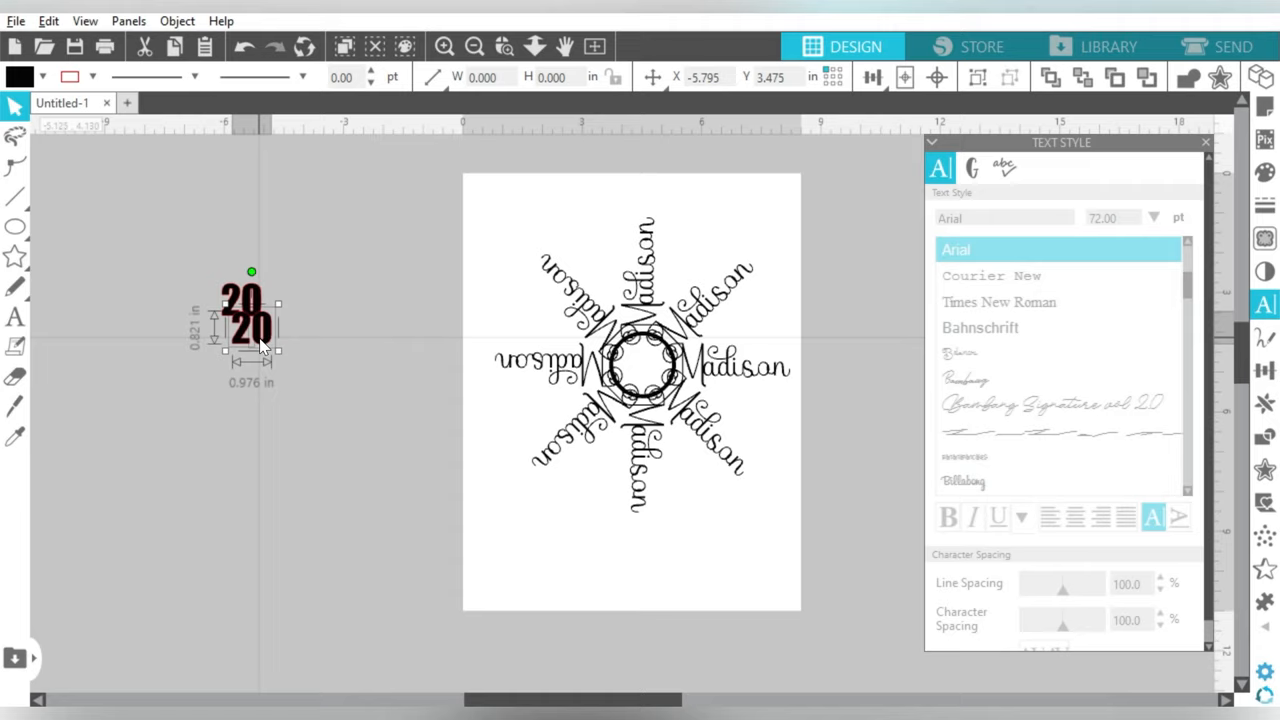
{"action": "left_click", "coordinate": [300, 280]}
{"action": "left_click_drag", "start_coordinate": [281, 262], "coordinate": [213, 348]}
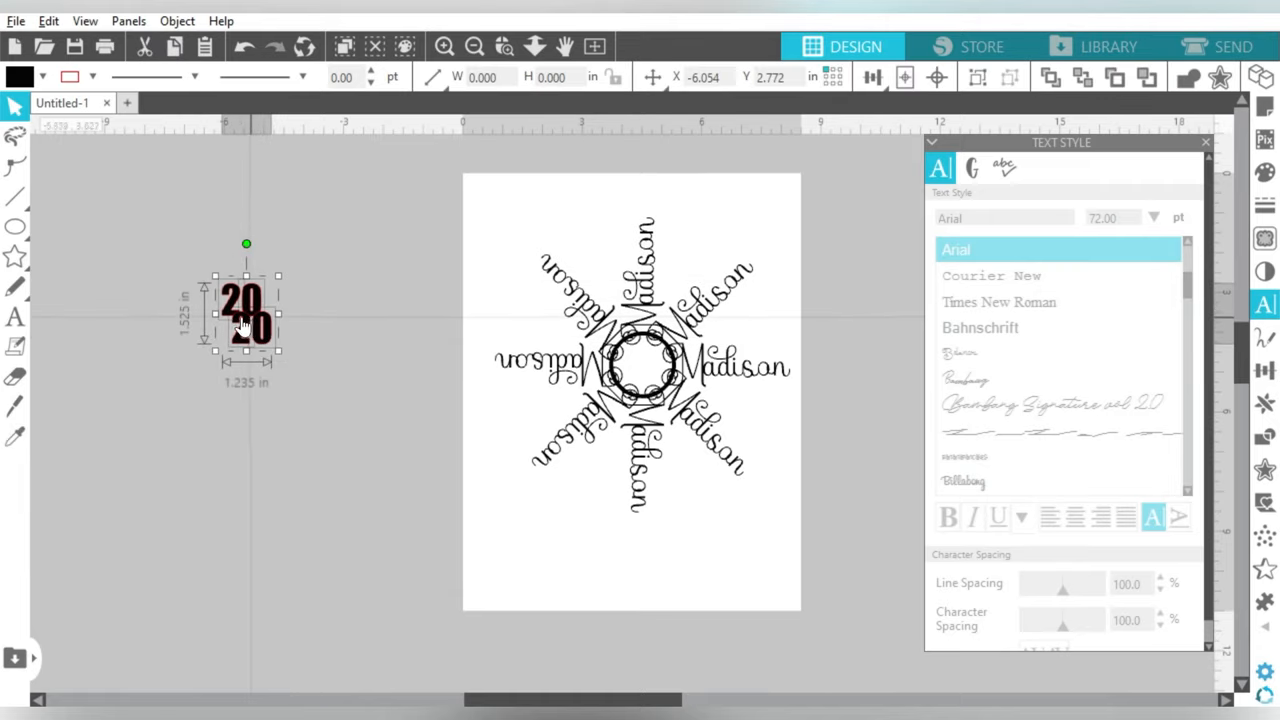
Weld the stacked 20s into one 1.24 by 1.53 inch shape and nudge it up-right.
{"action": "left_click", "coordinate": [505, 46]}
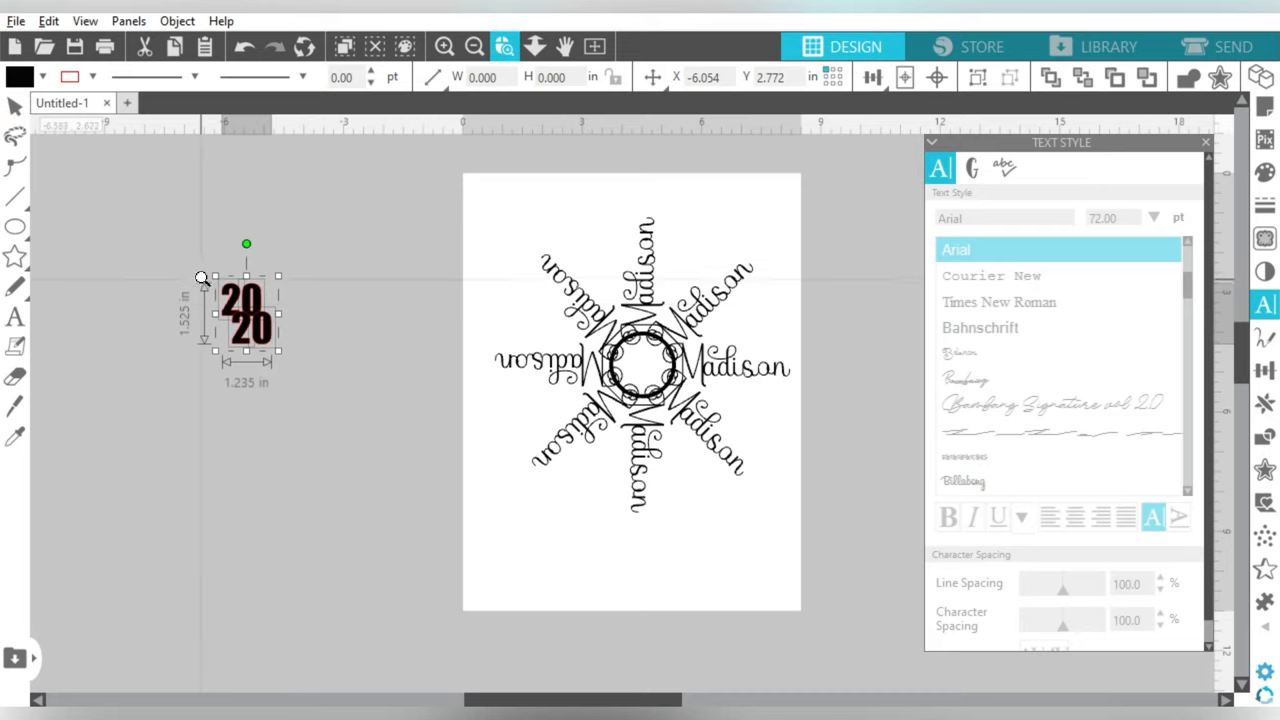
{"action": "left_click_drag", "start_coordinate": [202, 277], "coordinate": [329, 366]}
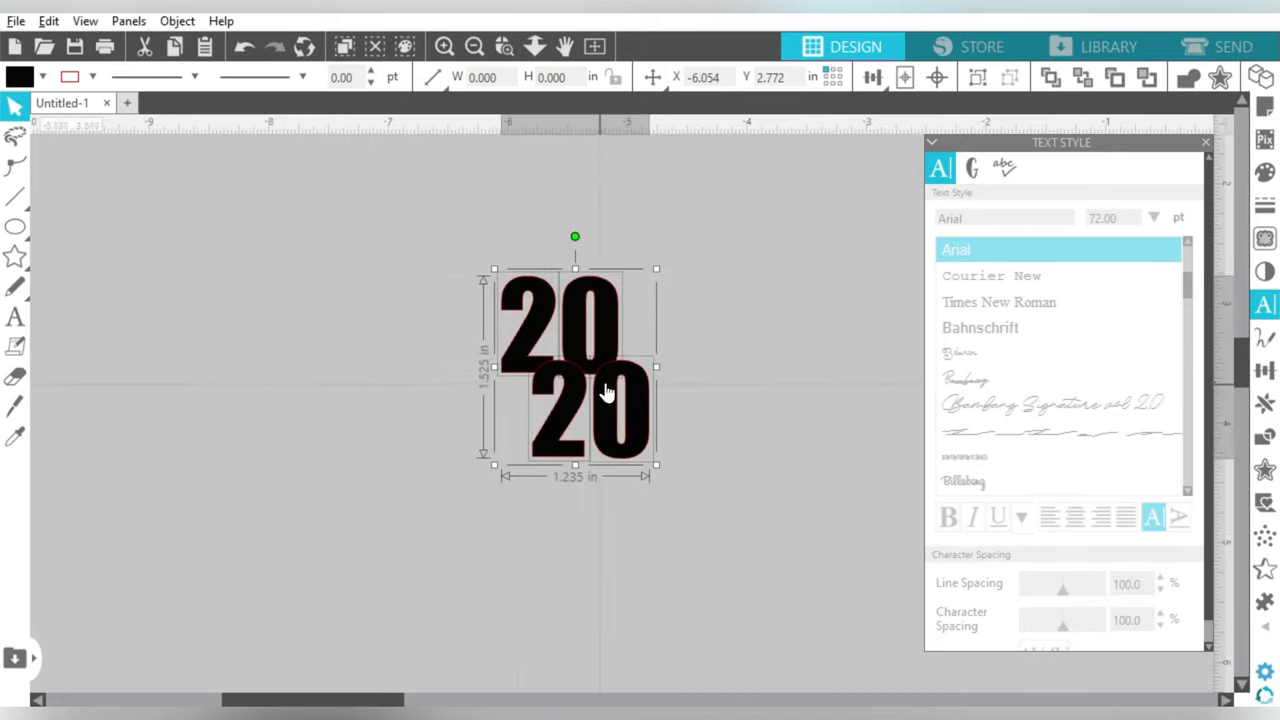
{"action": "right_click", "coordinate": [610, 378]}
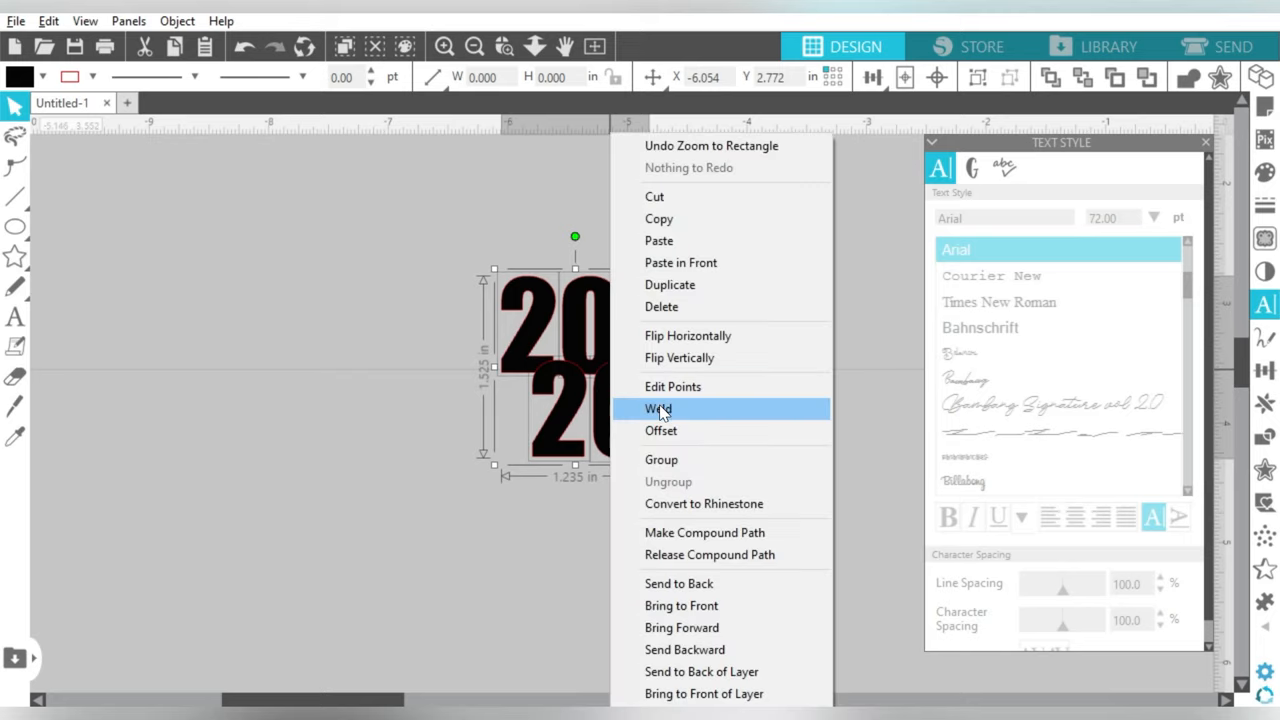
{"action": "left_click", "coordinate": [660, 408]}
{"action": "left_click_drag", "start_coordinate": [565, 383], "coordinate": [655, 356]}
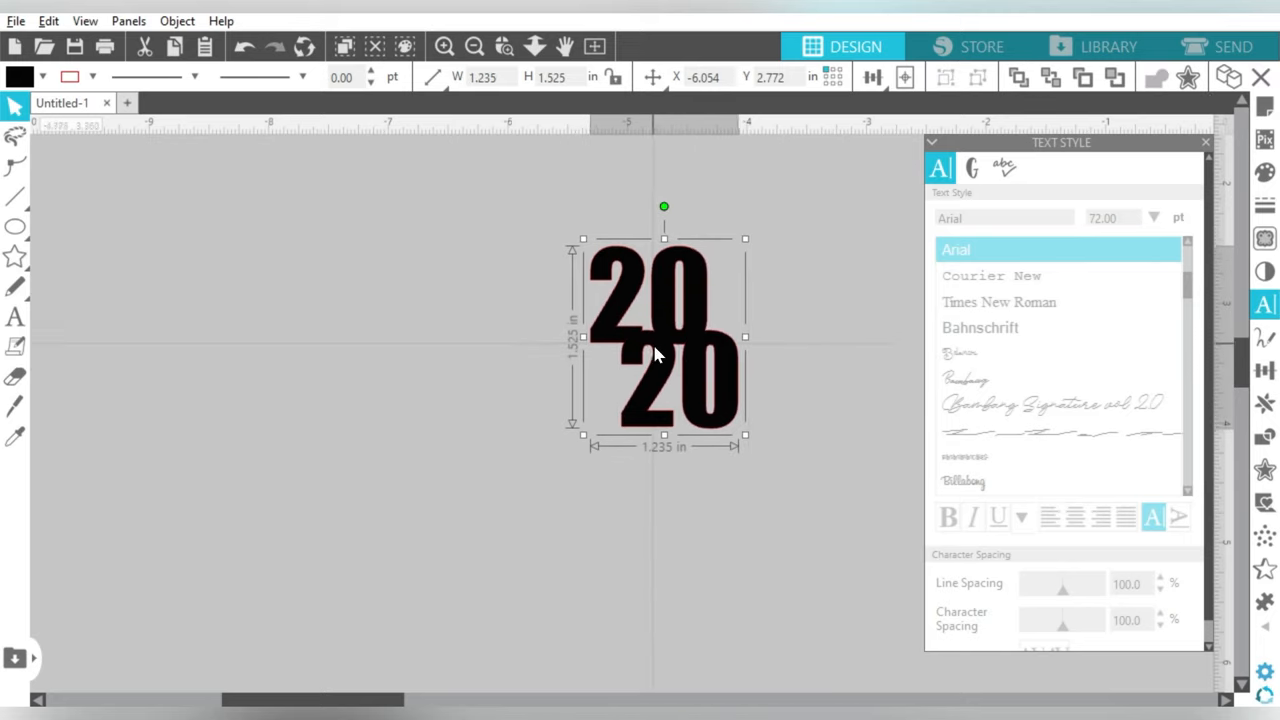
{"action": "left_click", "coordinate": [474, 47]}
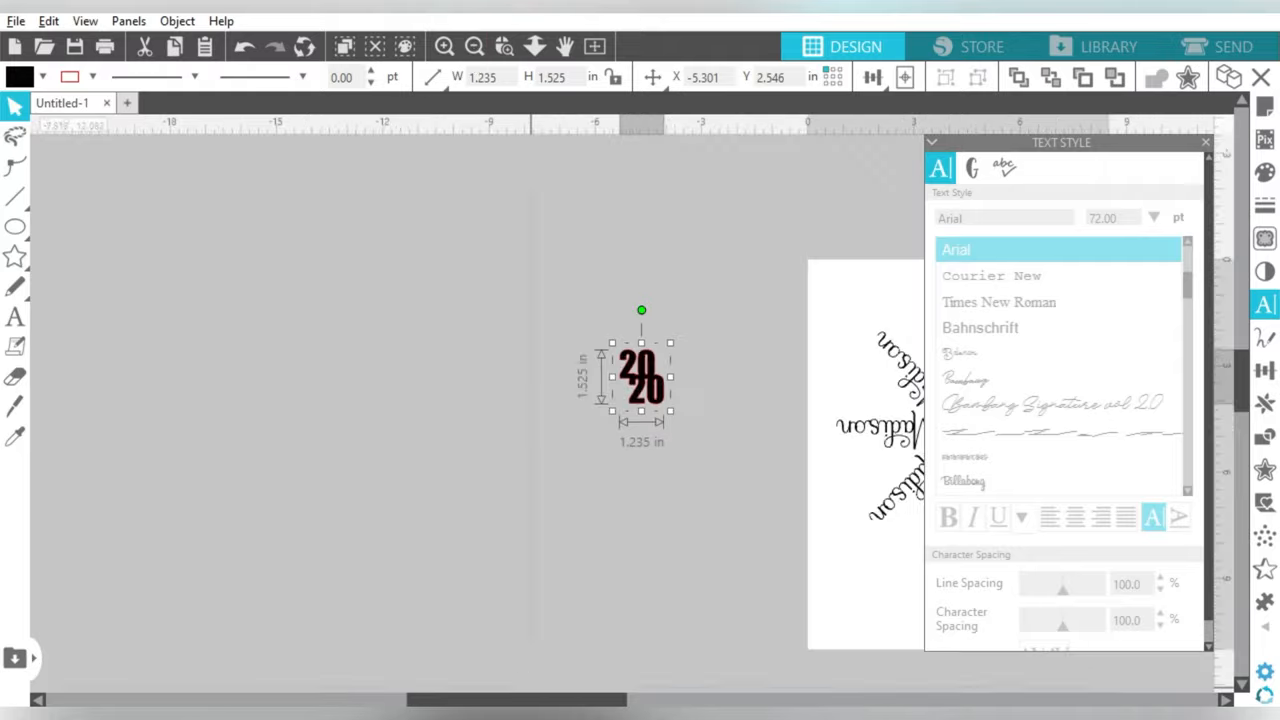
Move the 2020 emblem into the snowflake's central ring and squash it to about 1.24 by 1.28 inches.
{"action": "left_click_drag", "start_coordinate": [310, 699], "coordinate": [670, 699]}
{"action": "left_click_drag", "start_coordinate": [247, 393], "coordinate": [578, 450]}
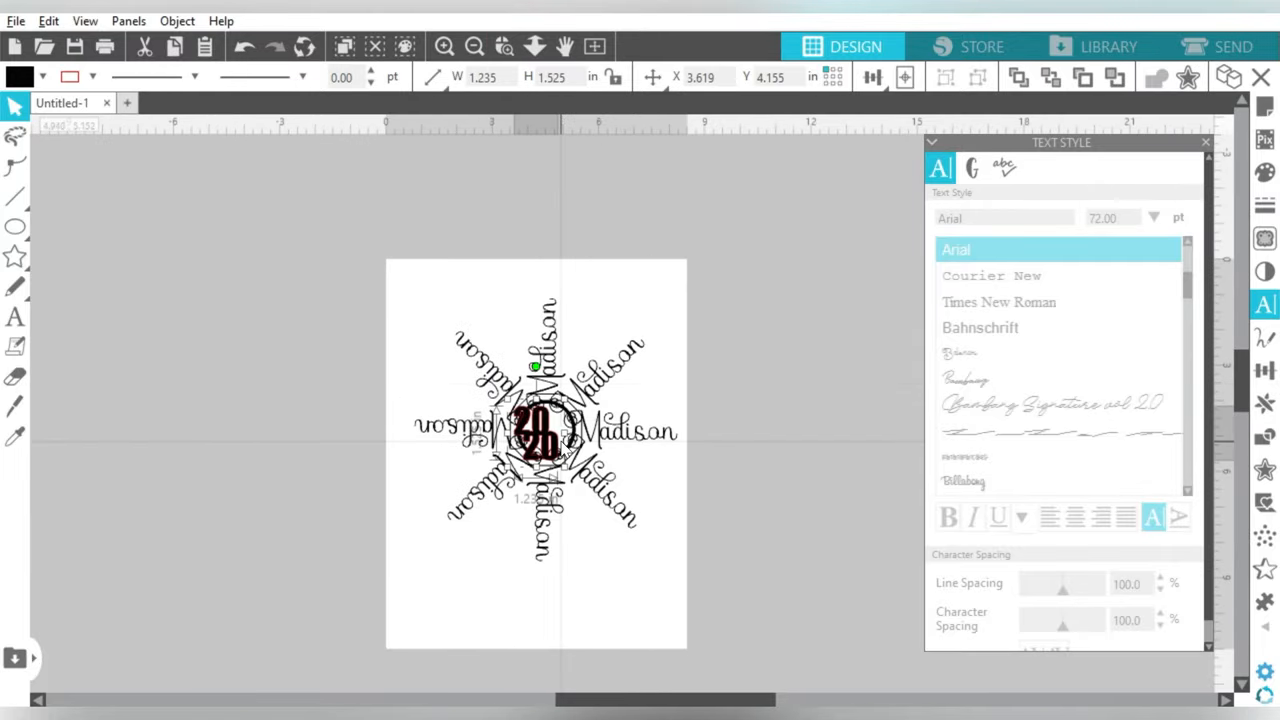
{"action": "left_click", "coordinate": [505, 47]}
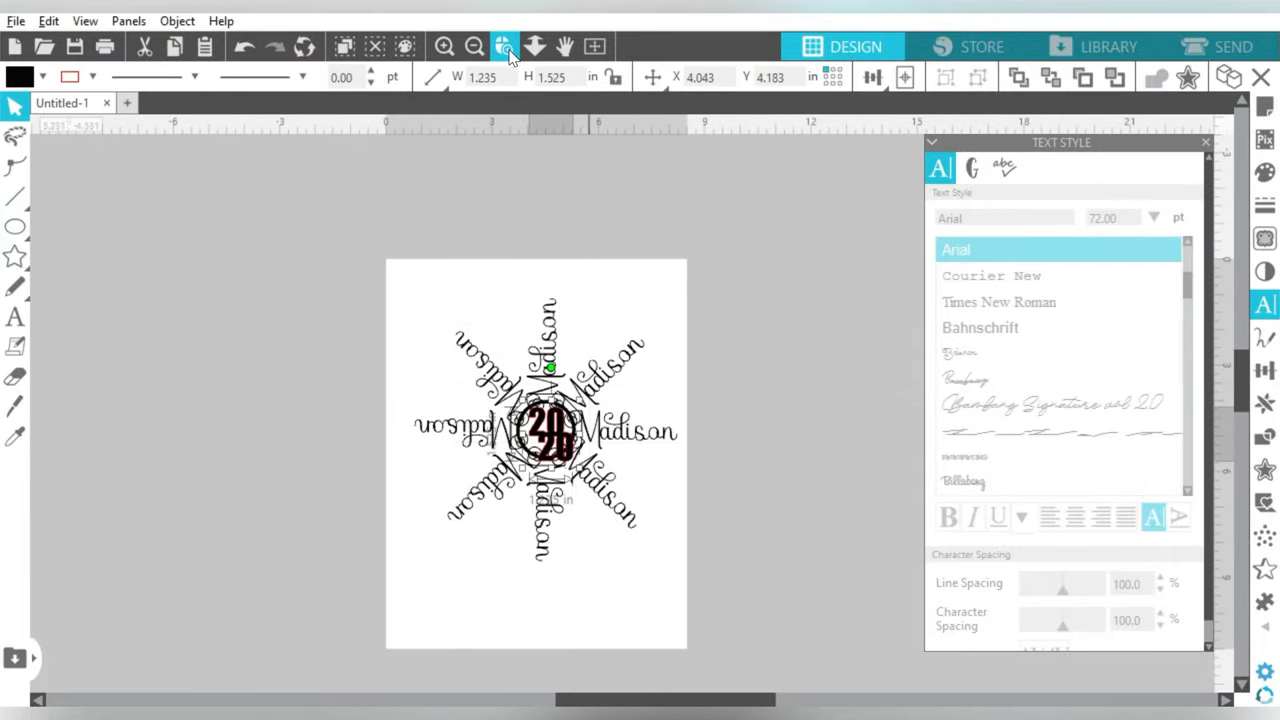
{"action": "left_click", "coordinate": [664, 495]}
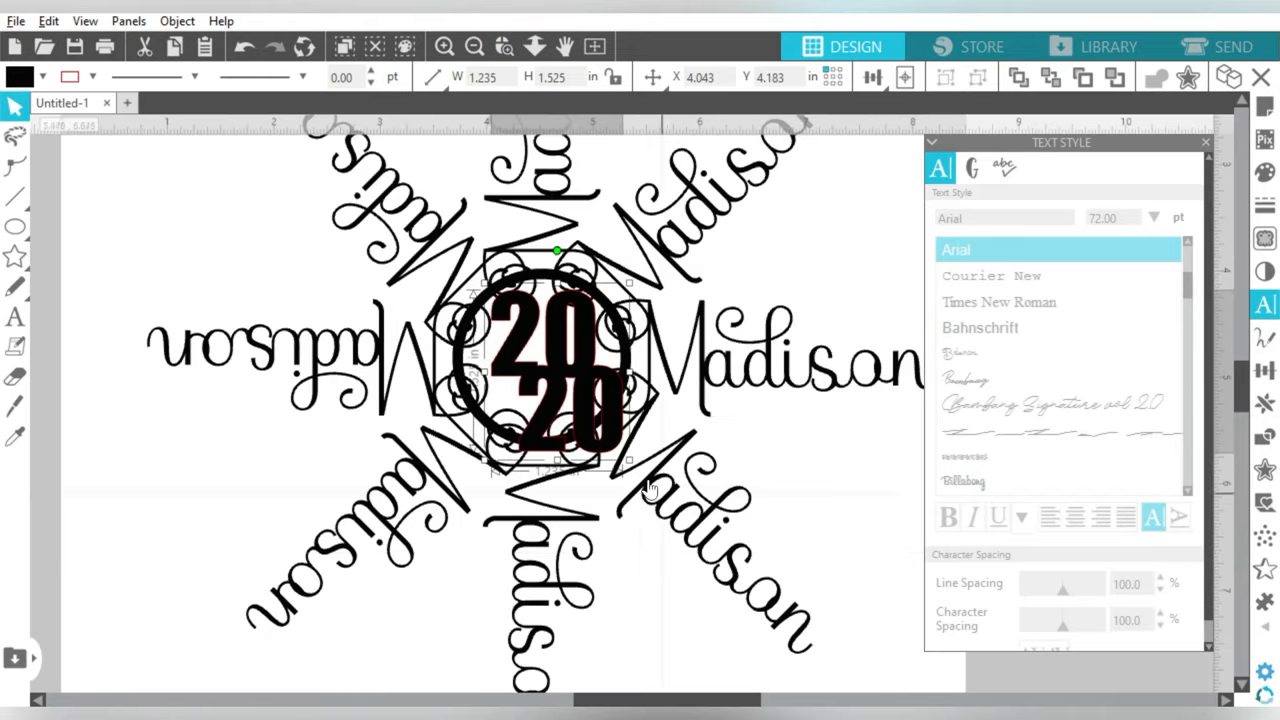
{"action": "left_click_drag", "start_coordinate": [572, 468], "coordinate": [560, 440]}
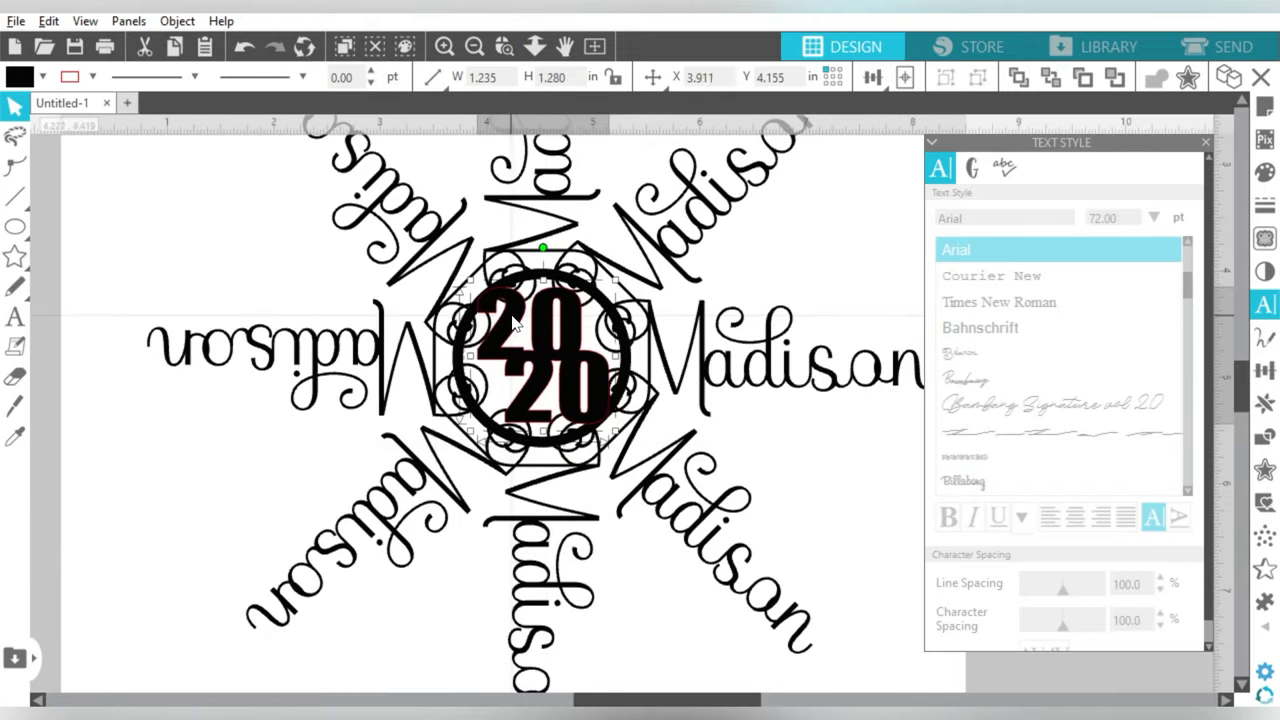
Centre the top 20 over the bottom 20 and weld the emblem into the snowflake.
{"action": "left_click_drag", "start_coordinate": [334, 267], "coordinate": [170, 210]}
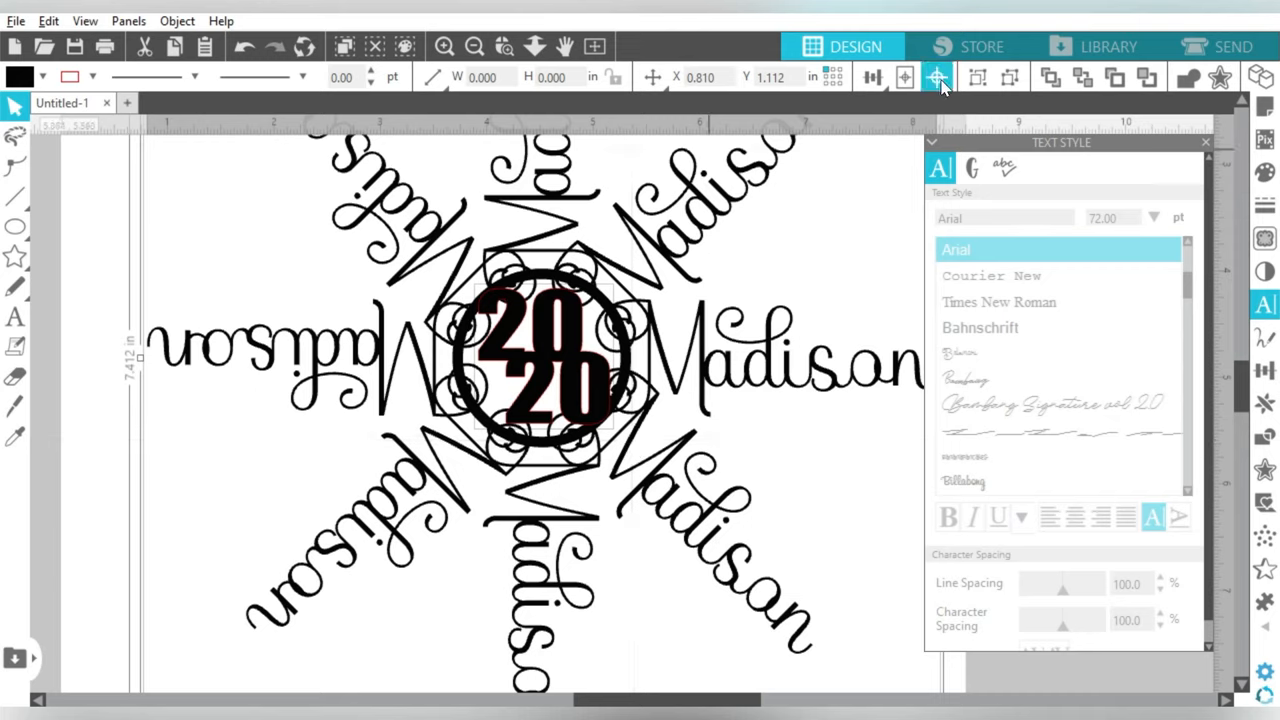
{"action": "left_click", "coordinate": [940, 80]}
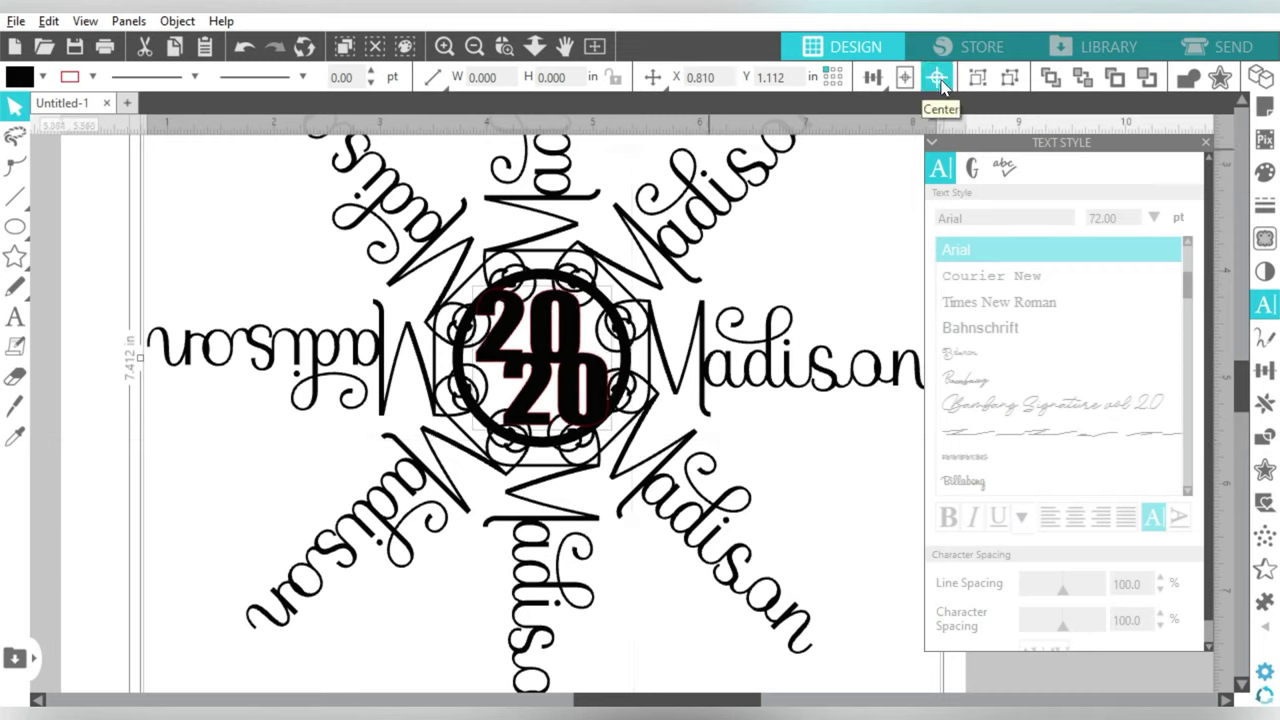
{"action": "right_click", "coordinate": [612, 360]}
{"action": "left_click", "coordinate": [640, 390]}
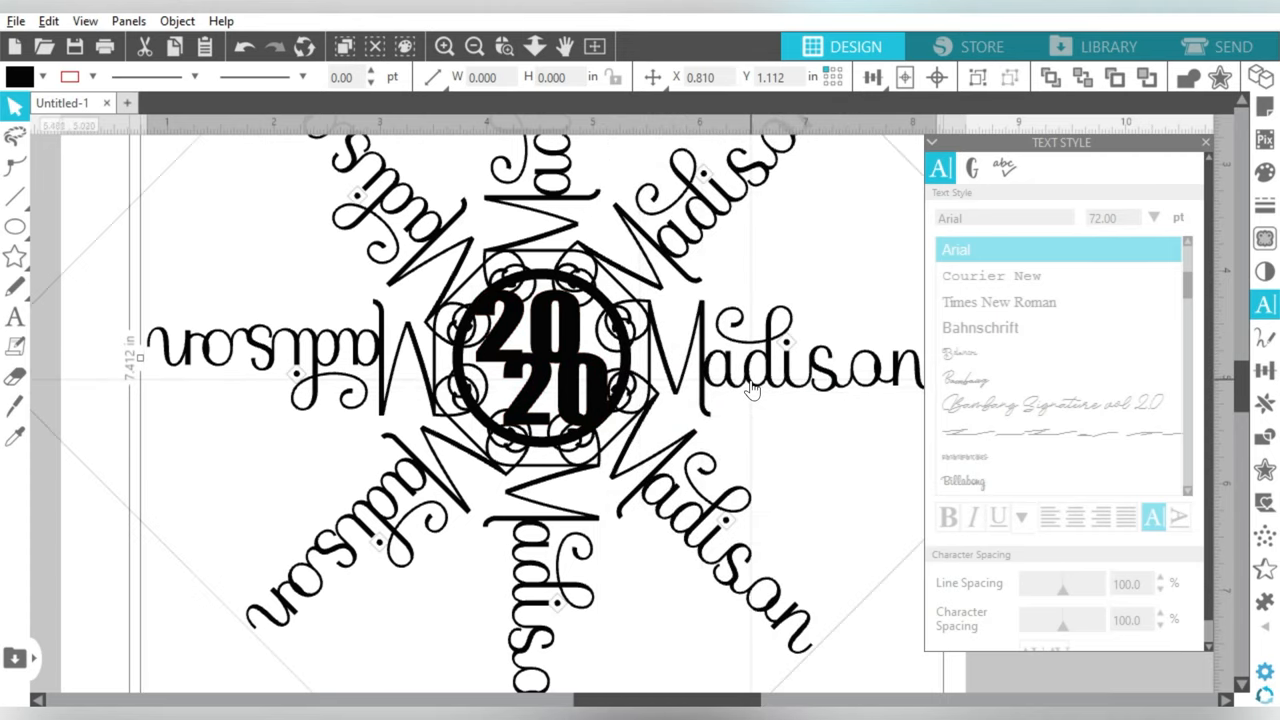
{"action": "left_click", "coordinate": [475, 47]}
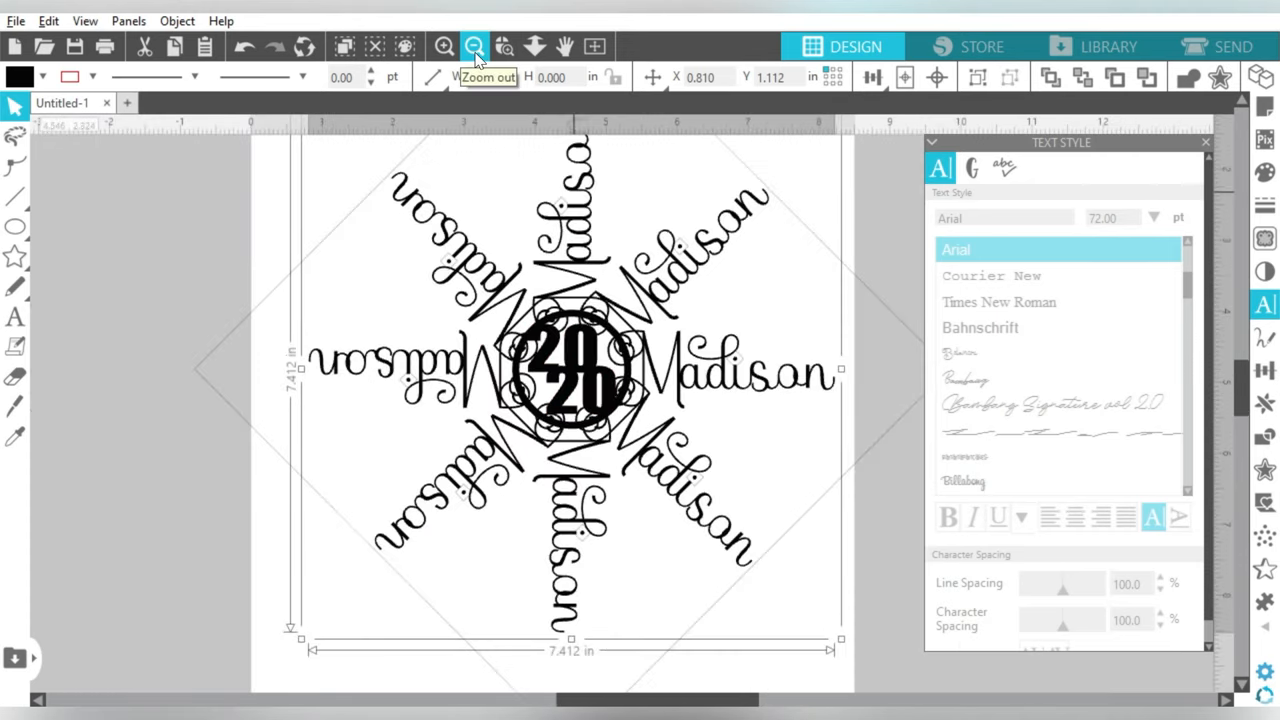
{"action": "left_click", "coordinate": [362, 203]}
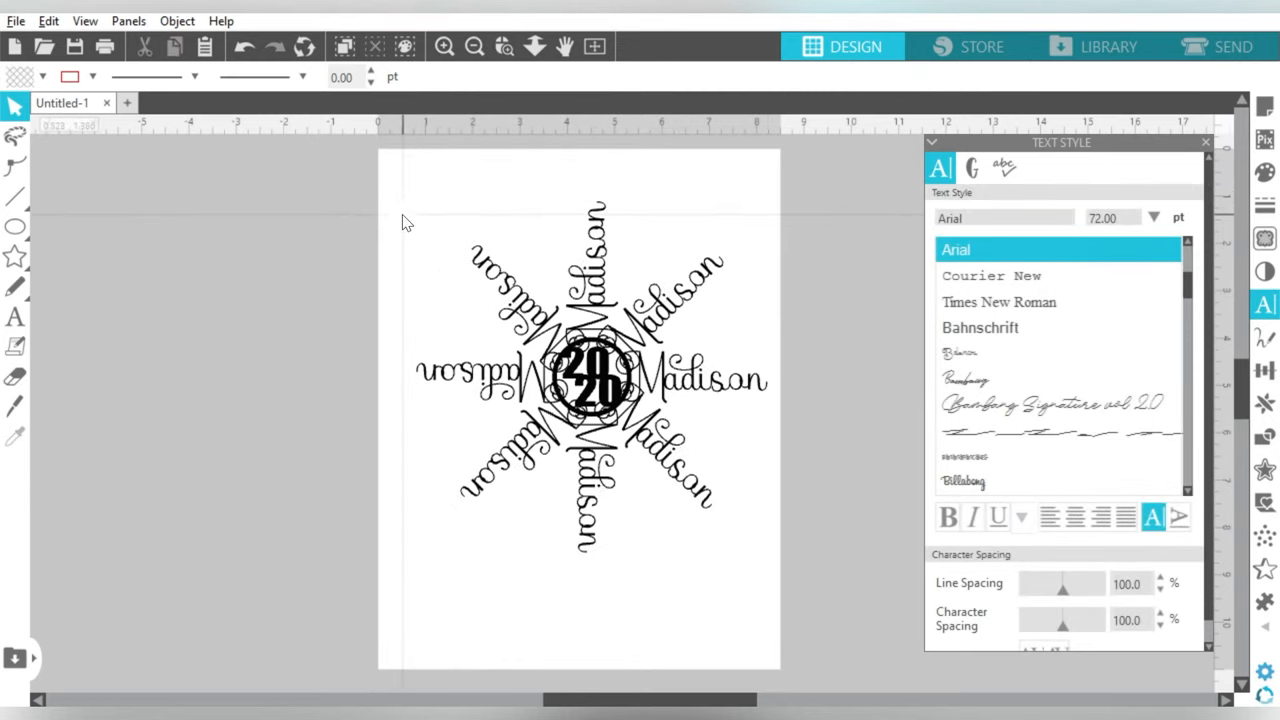
{"action": "left_click_drag", "start_coordinate": [403, 220], "coordinate": [703, 517]}
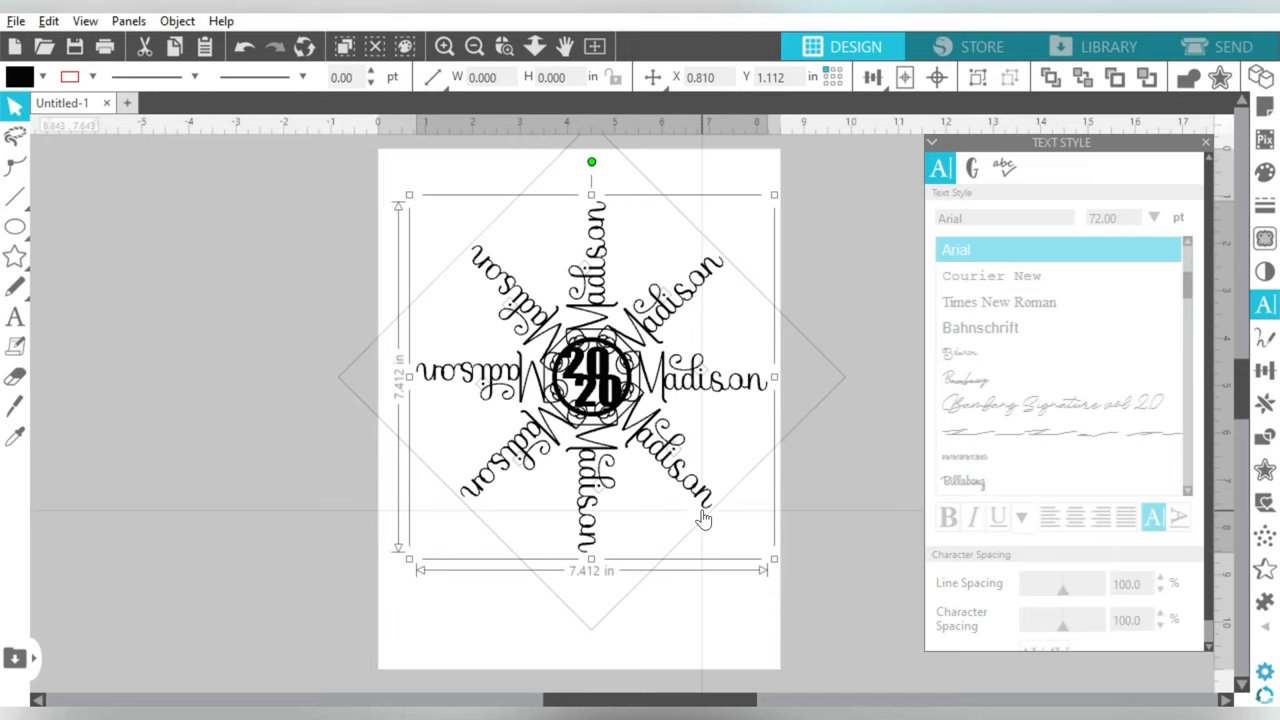
Delete the Madison snowflake and add the word 'Braiden' as new text on the page.
{"action": "key", "text": "Delete"}
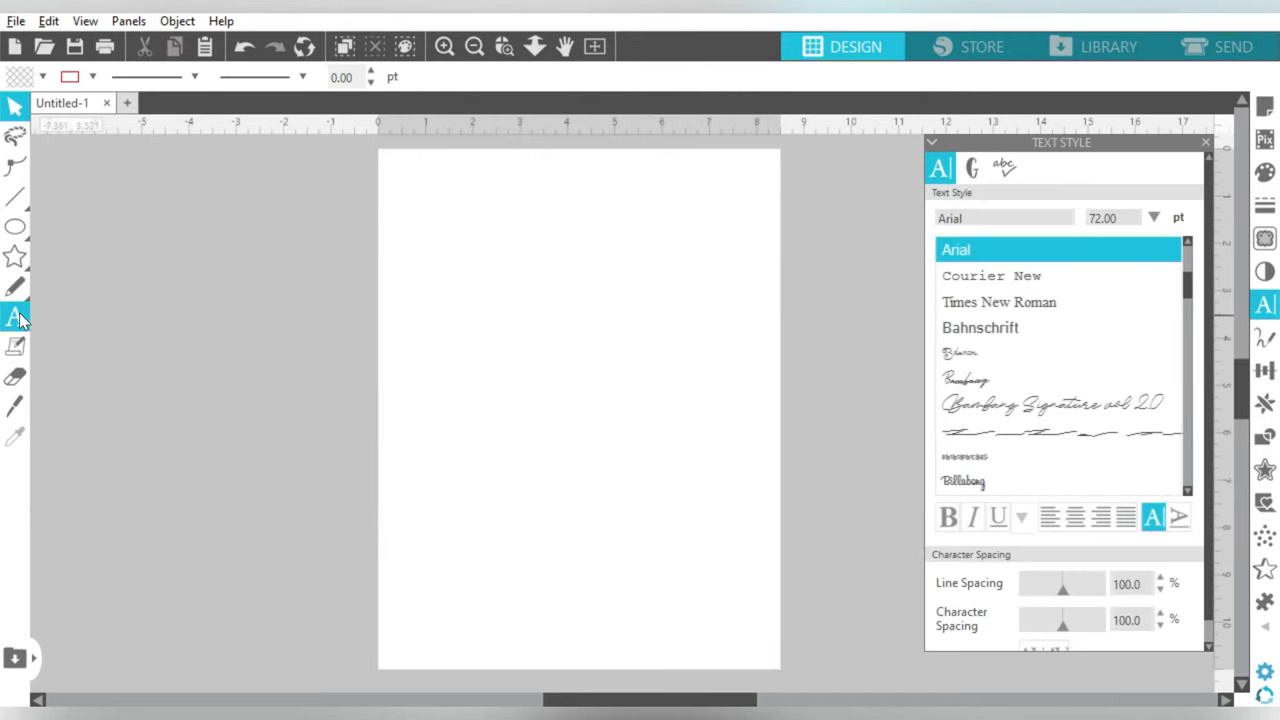
{"action": "left_click", "coordinate": [15, 318]}
{"action": "left_click", "coordinate": [531, 415]}
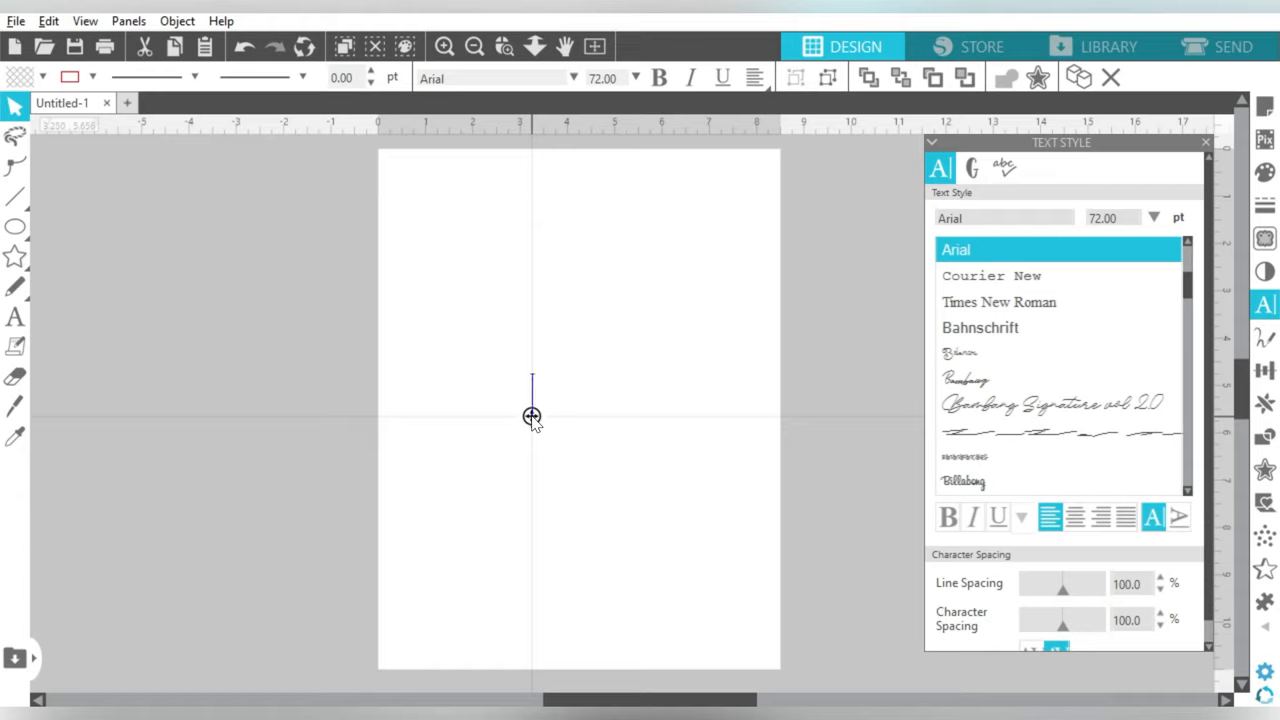
{"action": "type", "text": "Braiden"}
{"action": "key", "text": "Escape"}
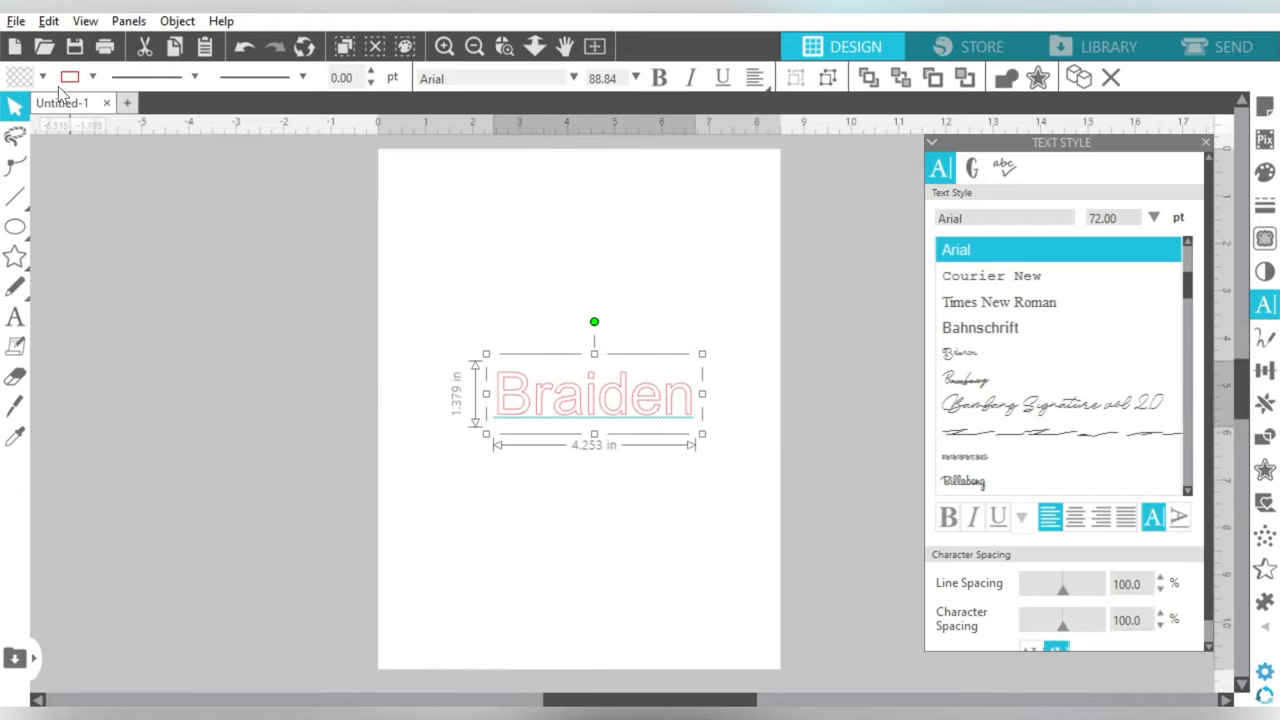
Fill Braiden black, set 212 Moon Child Script and enlarge it to about 5.3 by 2.5 inches.
{"action": "left_click", "coordinate": [42, 78]}
{"action": "left_click", "coordinate": [38, 108]}
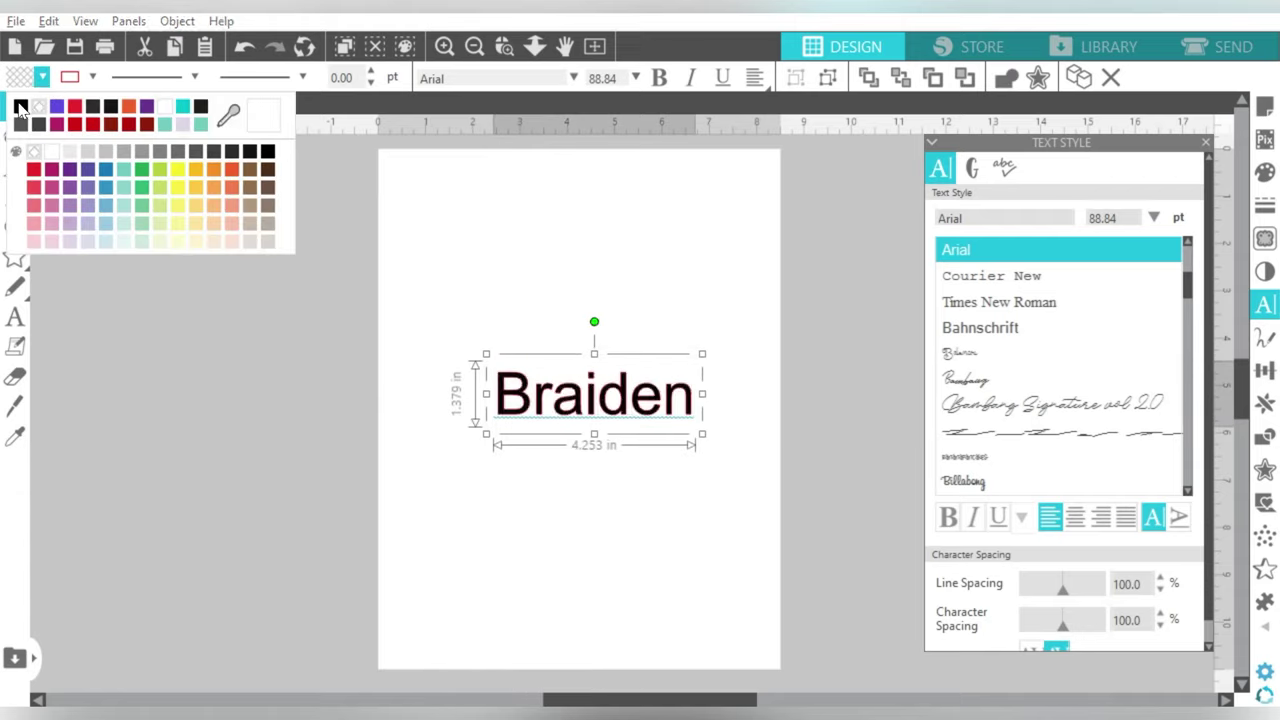
{"action": "left_click", "coordinate": [92, 77]}
{"action": "left_click", "coordinate": [66, 110]}
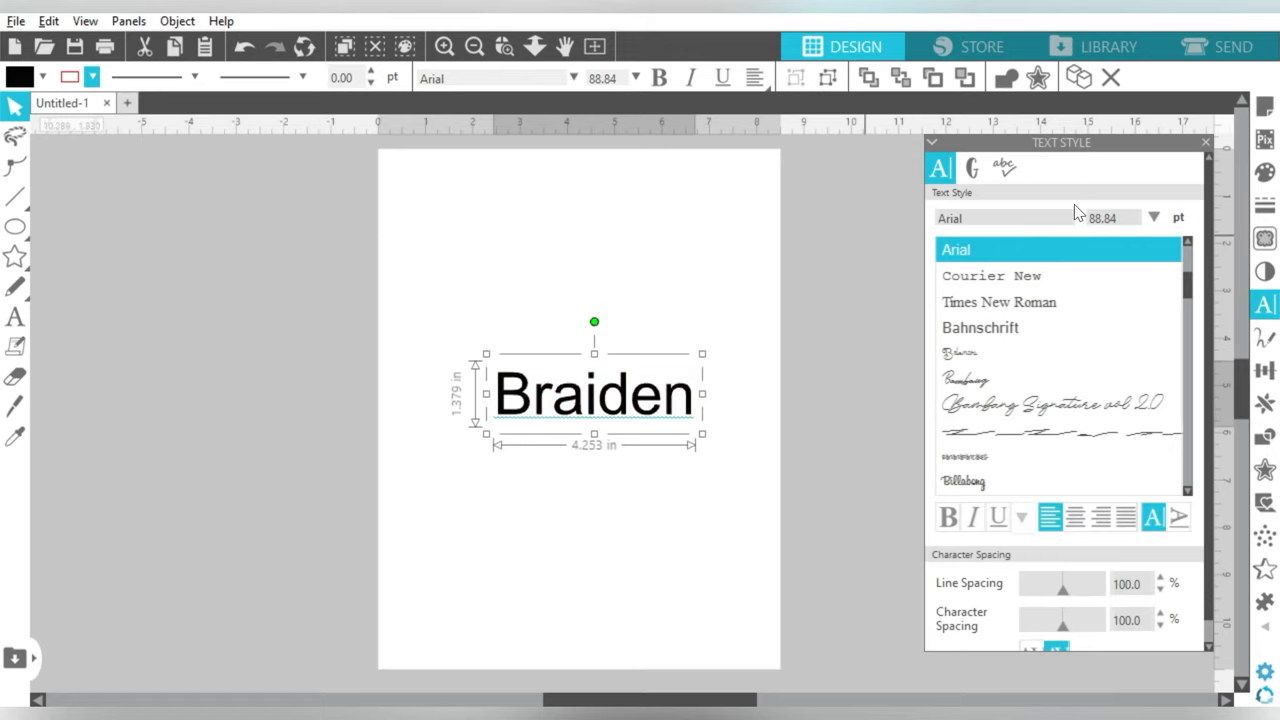
{"action": "left_click_drag", "start_coordinate": [1187, 290], "coordinate": [1187, 245]}
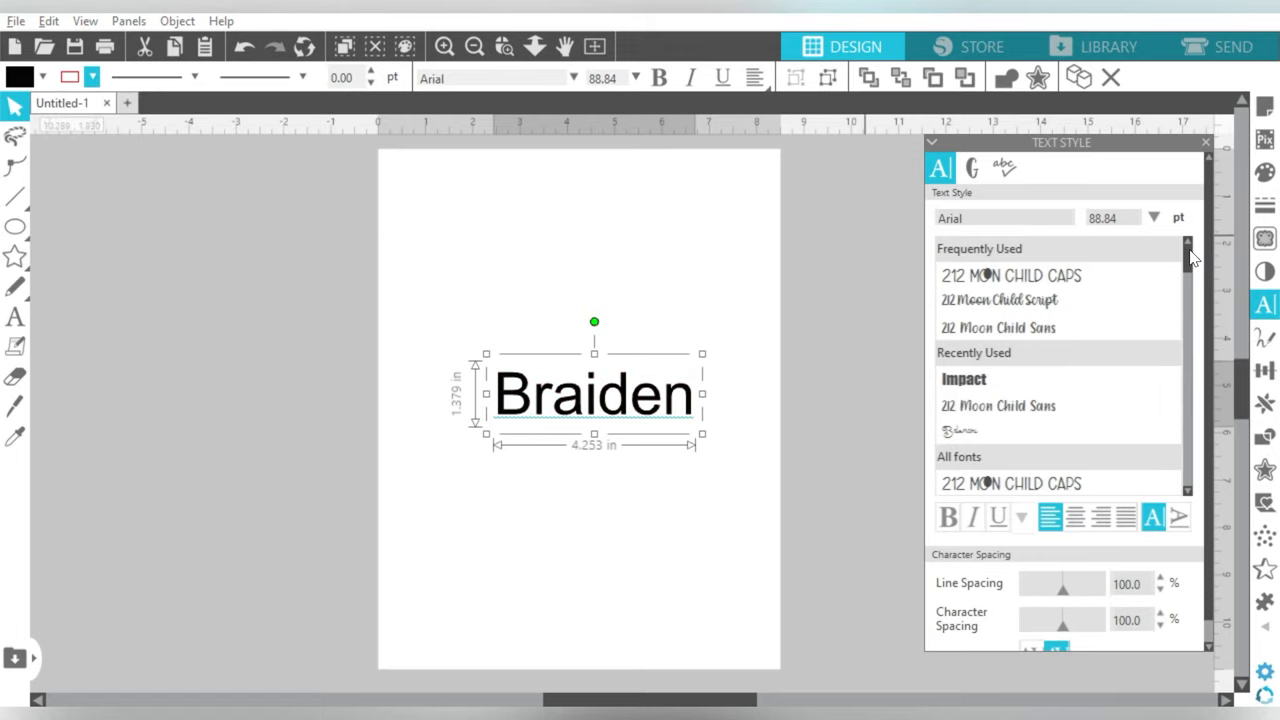
{"action": "left_click", "coordinate": [1040, 300]}
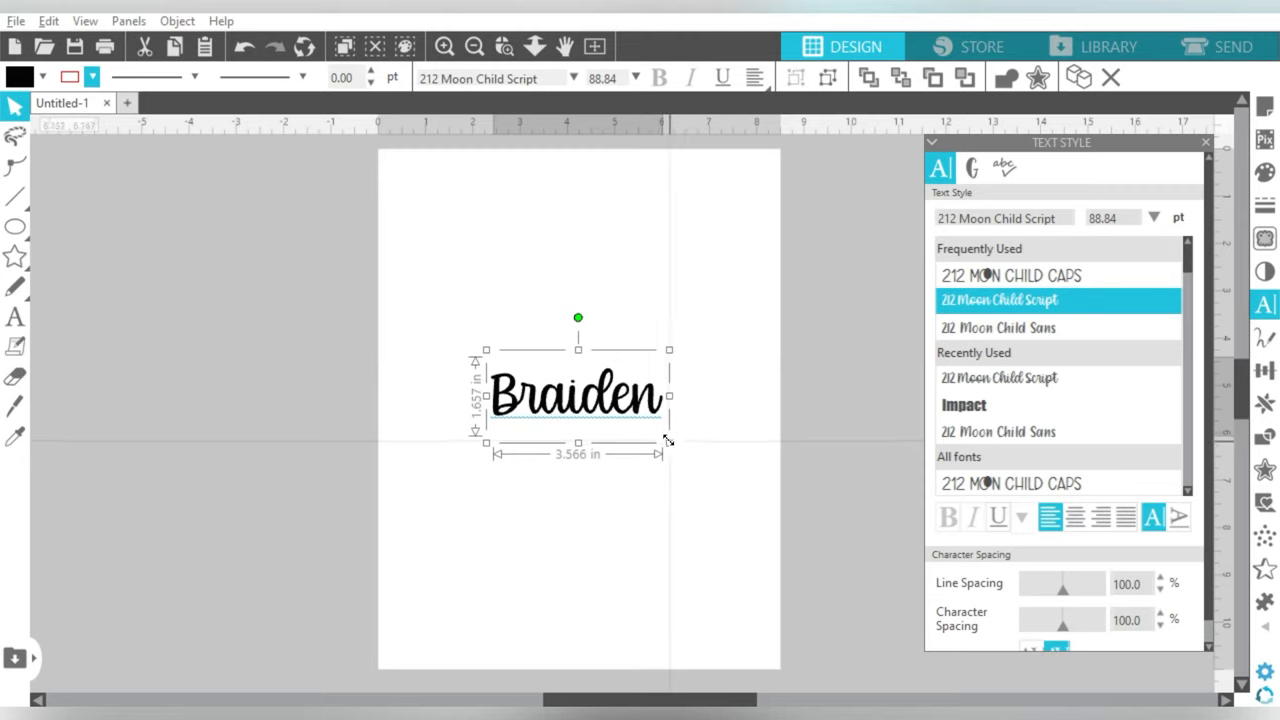
{"action": "left_click_drag", "start_coordinate": [668, 440], "coordinate": [752, 483]}
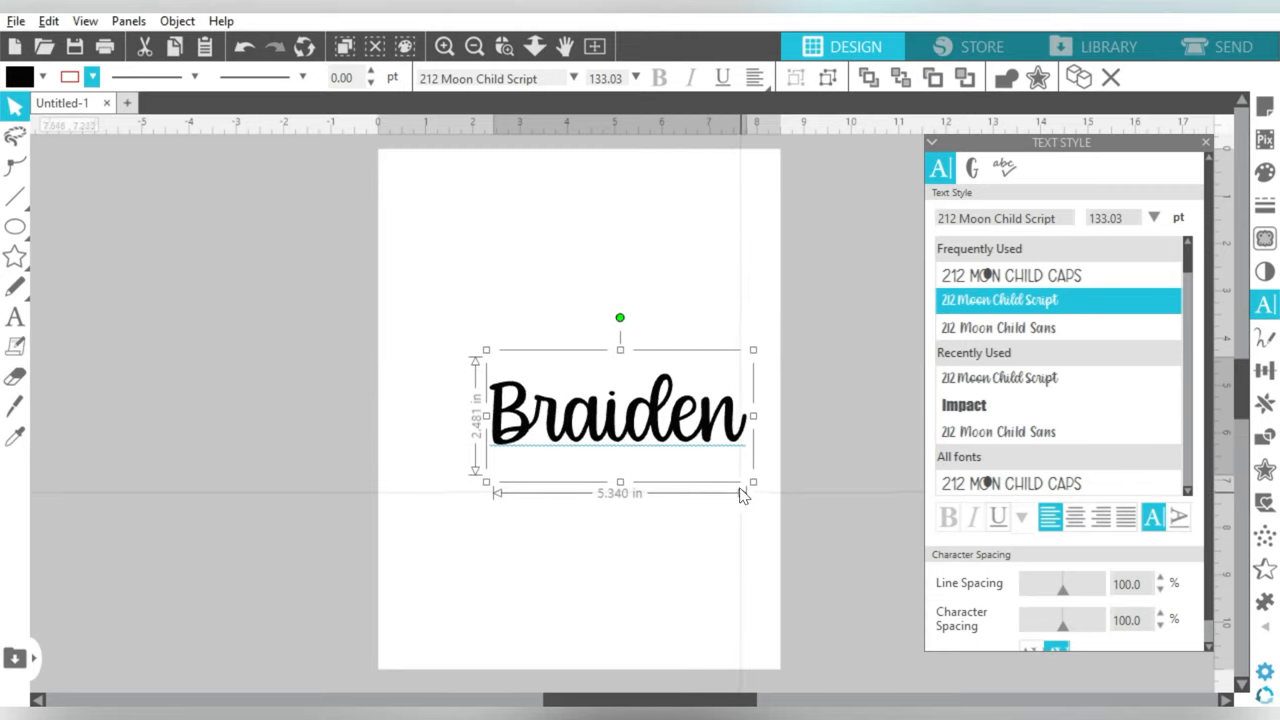
{"action": "right_click", "coordinate": [731, 427]}
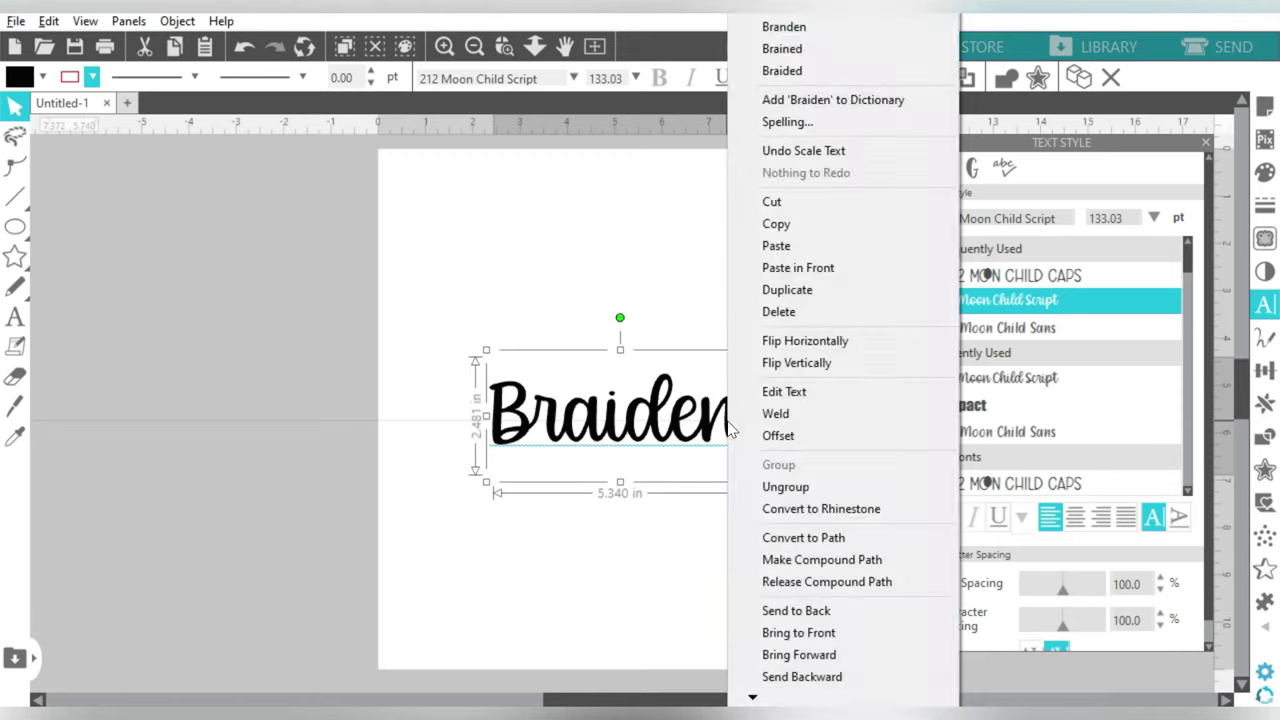
Weld Braiden, rotate a copy 180° and move it left of the upright word.
{"action": "left_click", "coordinate": [776, 413]}
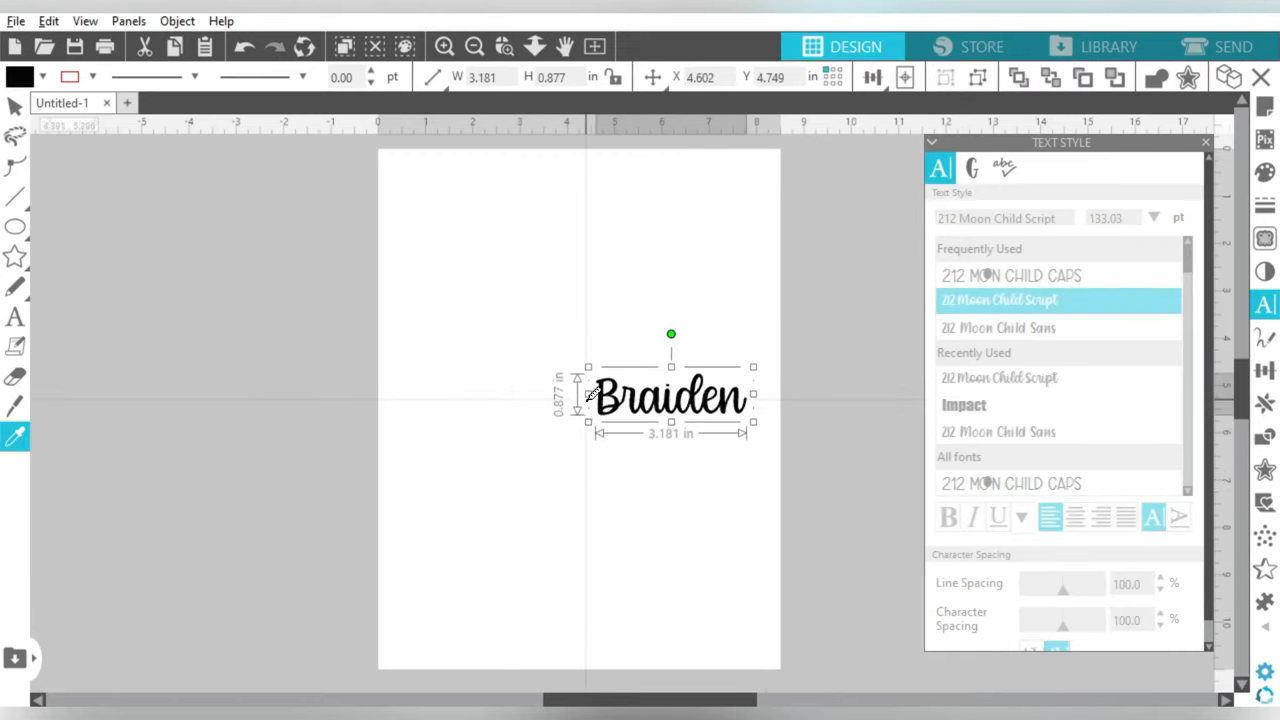
{"action": "left_click", "coordinate": [1264, 370]}
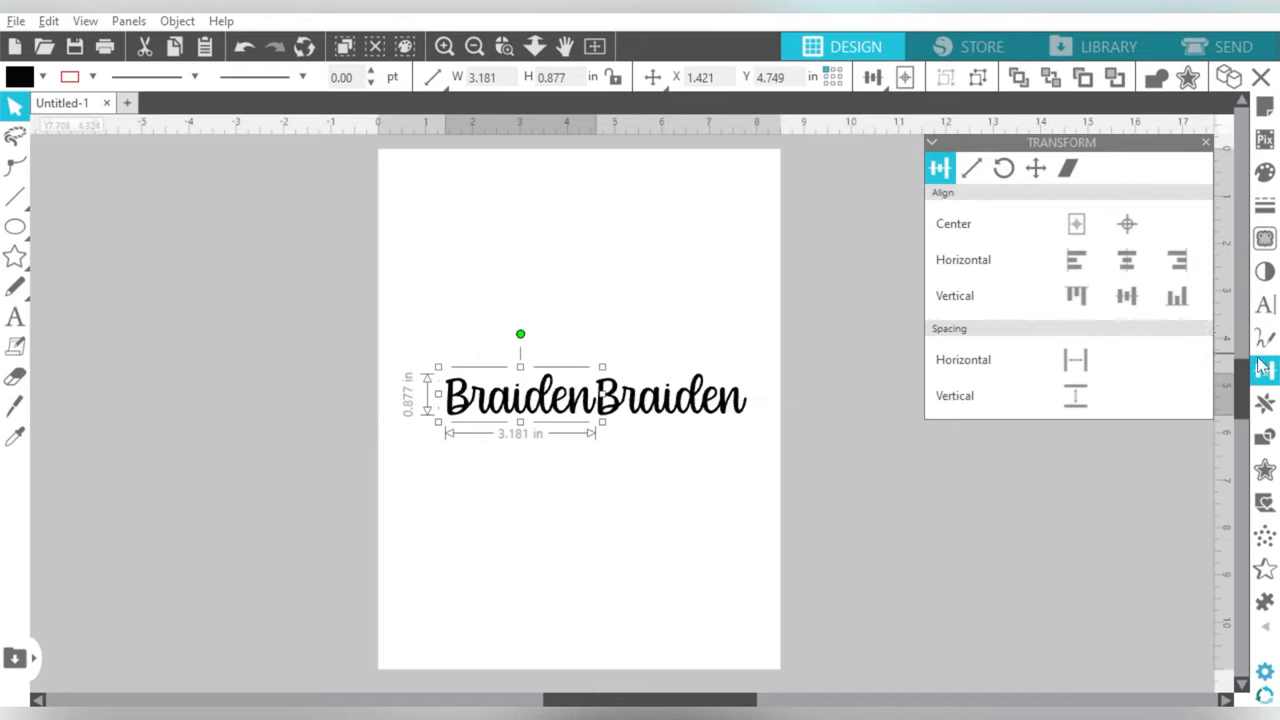
{"action": "left_click", "coordinate": [1005, 168]}
{"action": "left_click", "coordinate": [1068, 350]}
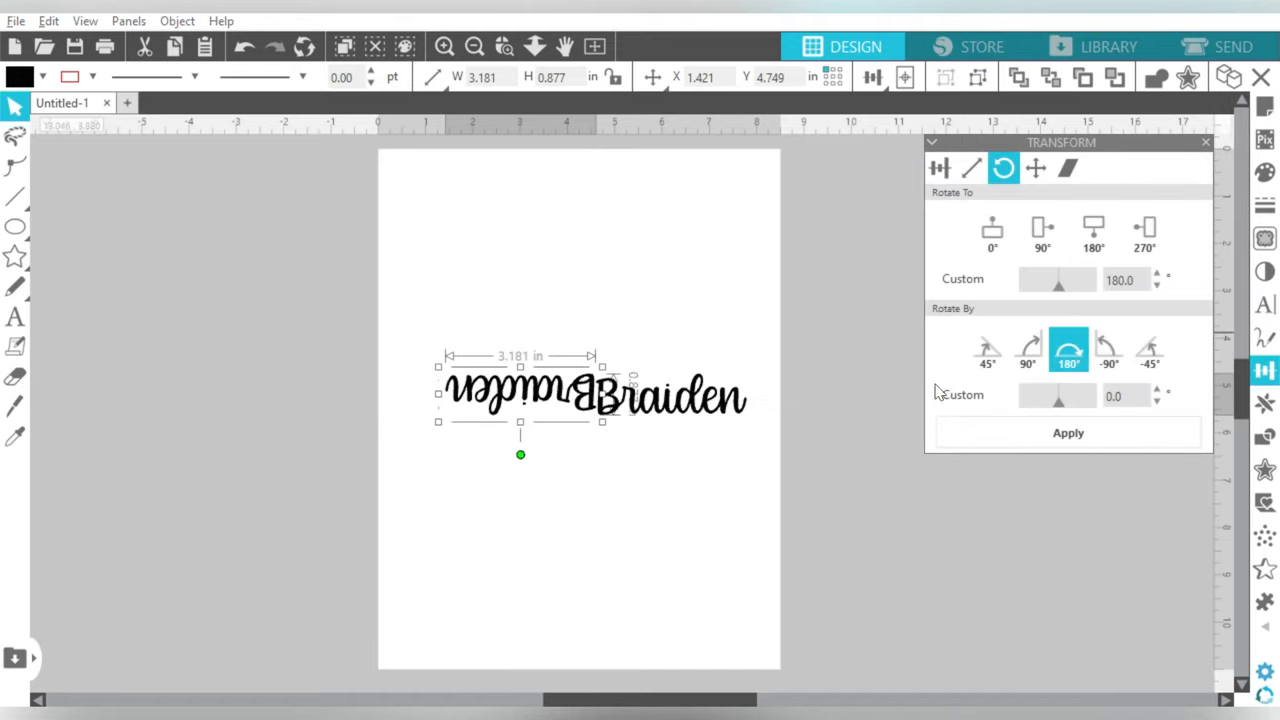
{"action": "left_click_drag", "start_coordinate": [593, 405], "coordinate": [535, 408]}
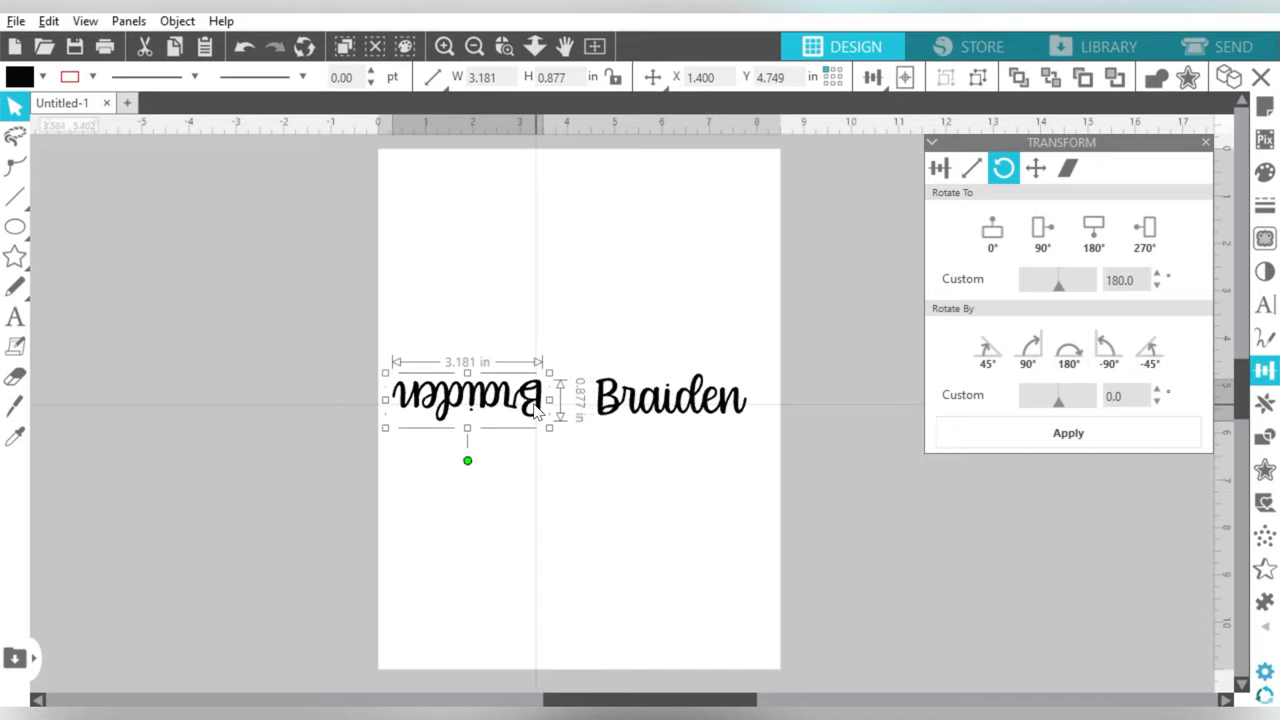
Align both Braiden words on their middle line, spanning about 7.63 inches.
{"action": "left_click_drag", "start_coordinate": [575, 340], "coordinate": [700, 420]}
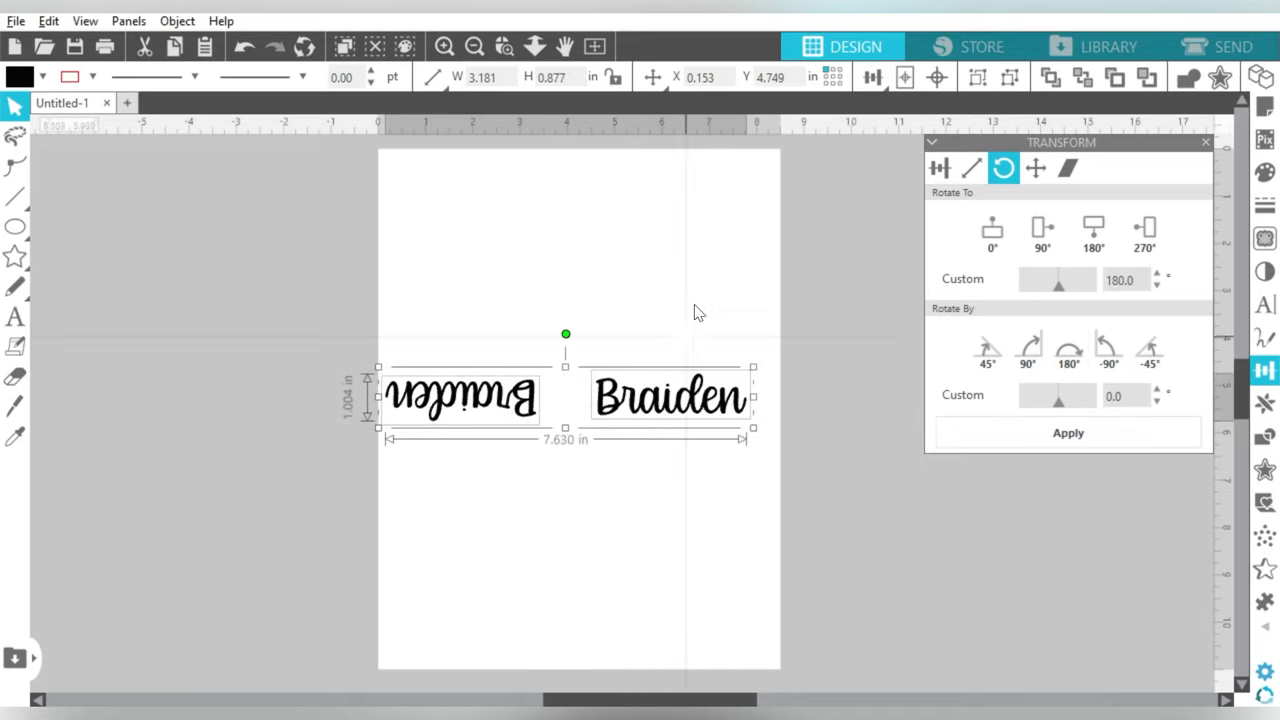
{"action": "left_click", "coordinate": [871, 78]}
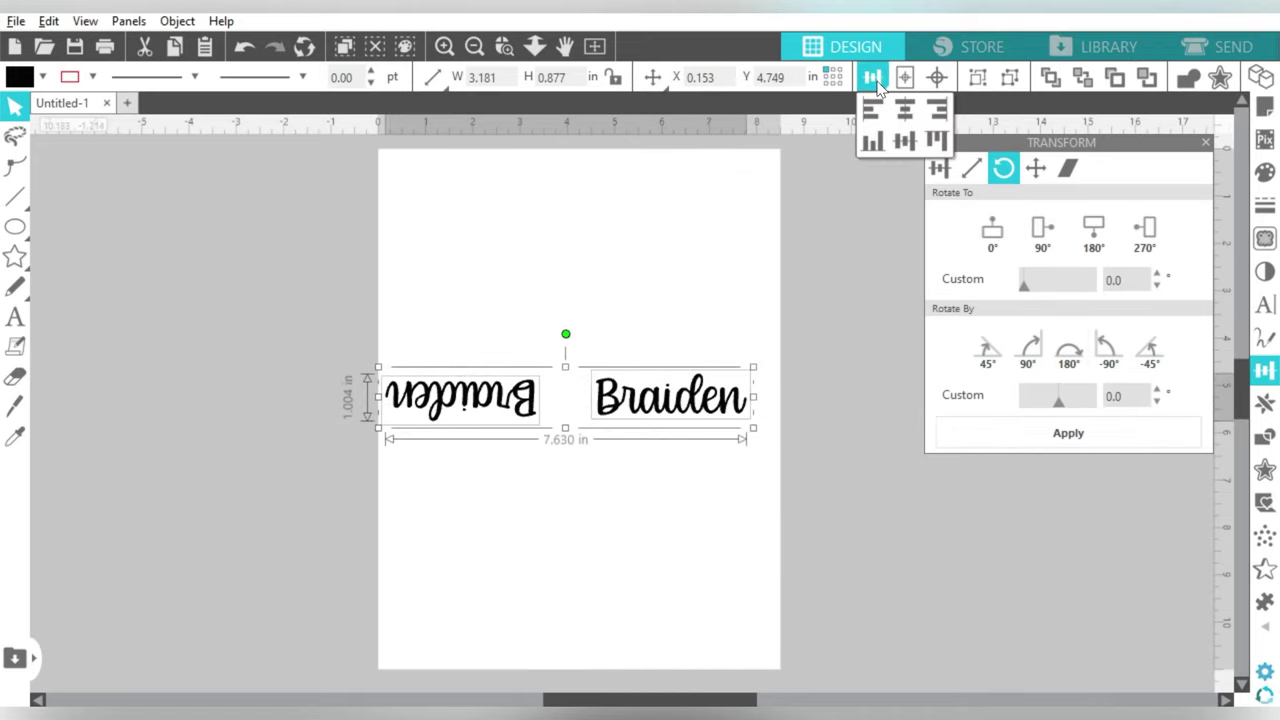
{"action": "left_click", "coordinate": [908, 139]}
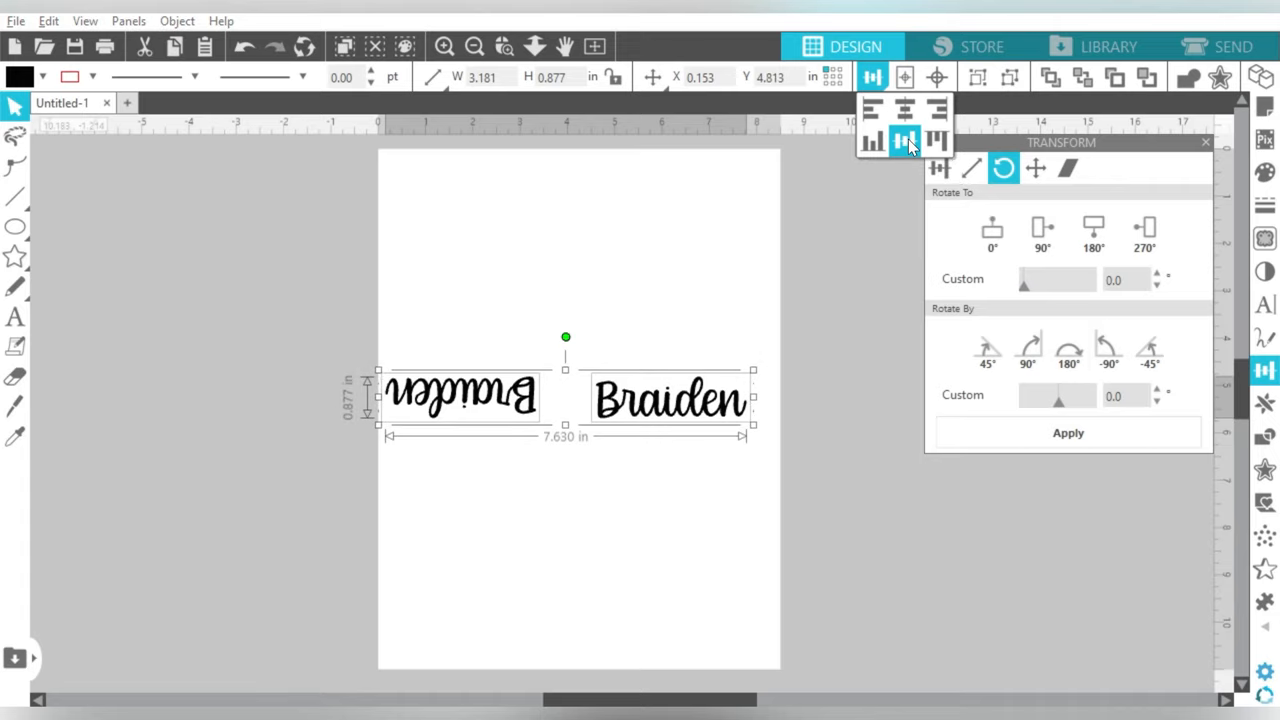
{"action": "left_click", "coordinate": [908, 139]}
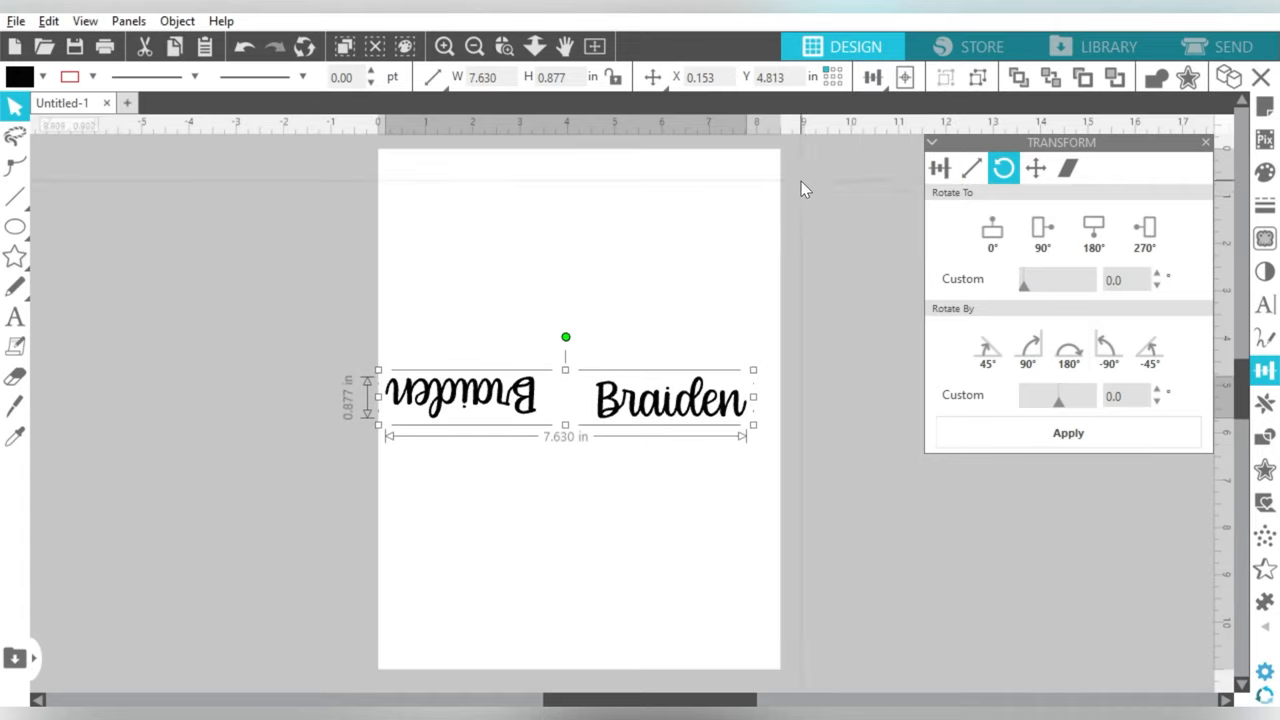
{"action": "left_click", "coordinate": [1265, 402]}
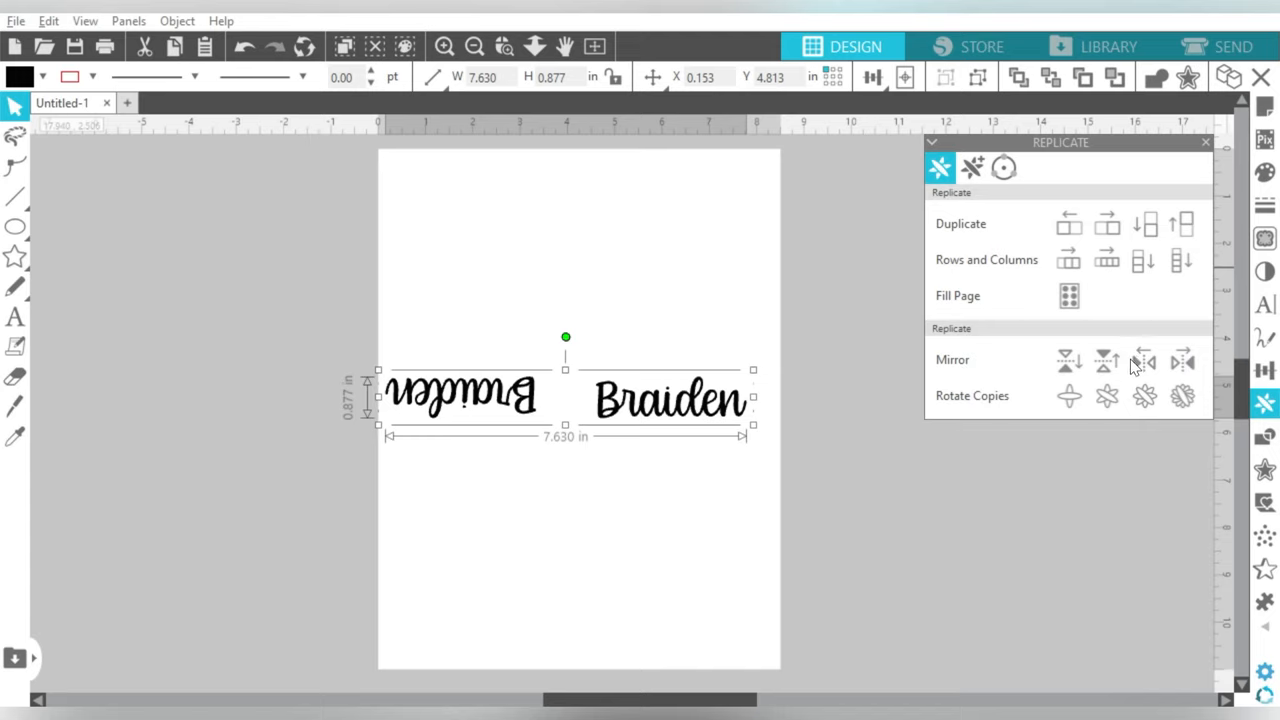
Replicate three rotated copies of the Braiden pair and weld all eight arms into one snowflake.
{"action": "left_click", "coordinate": [1145, 396]}
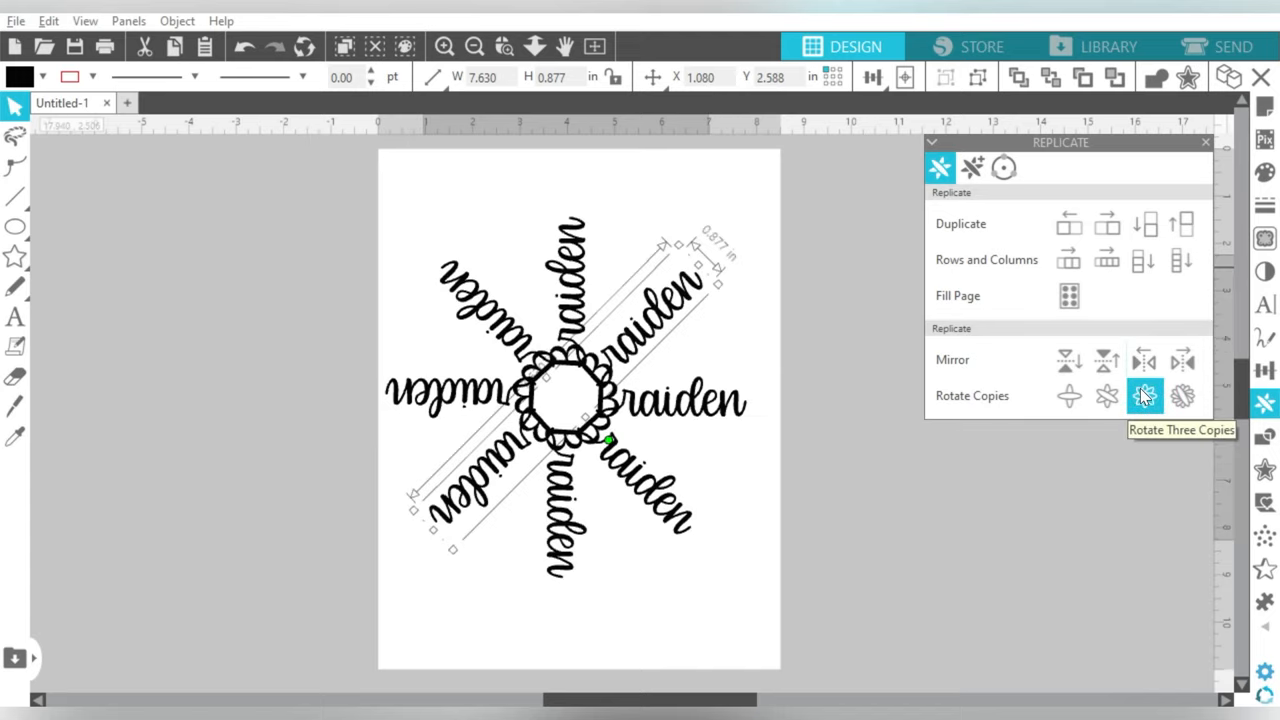
{"action": "left_click", "coordinate": [770, 440]}
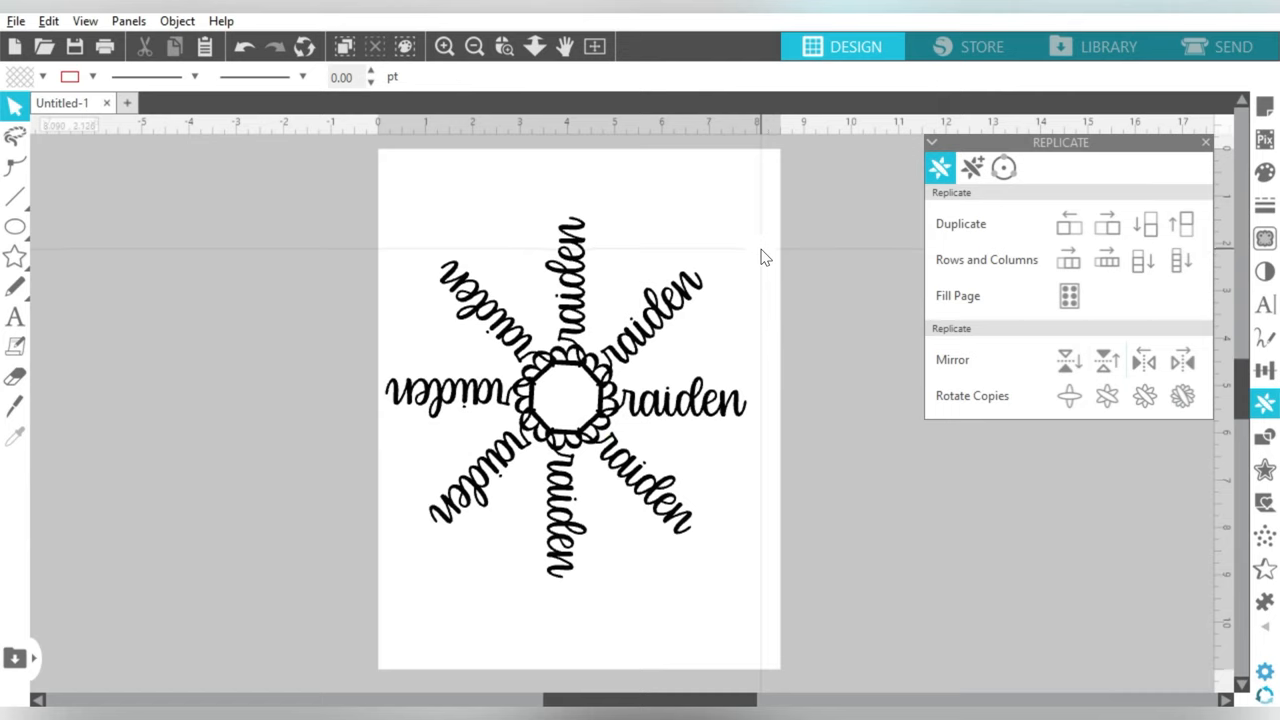
{"action": "left_click_drag", "start_coordinate": [762, 256], "coordinate": [372, 528]}
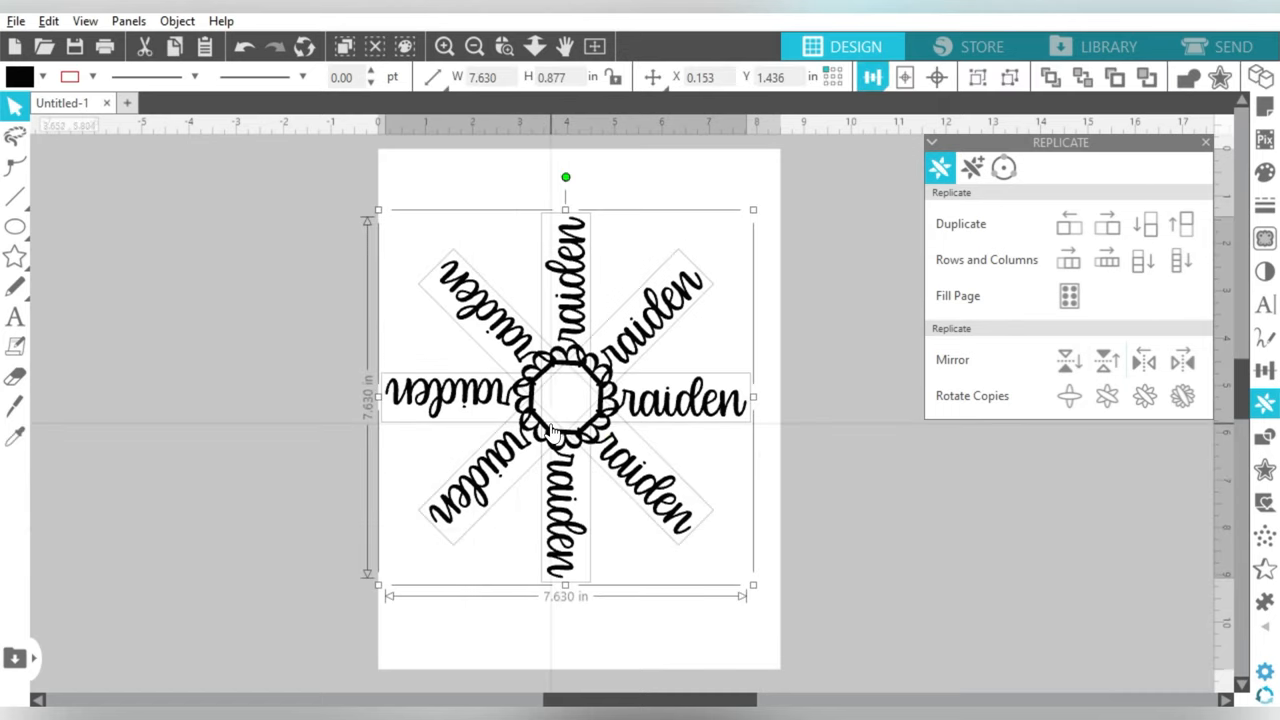
{"action": "right_click", "coordinate": [553, 430]}
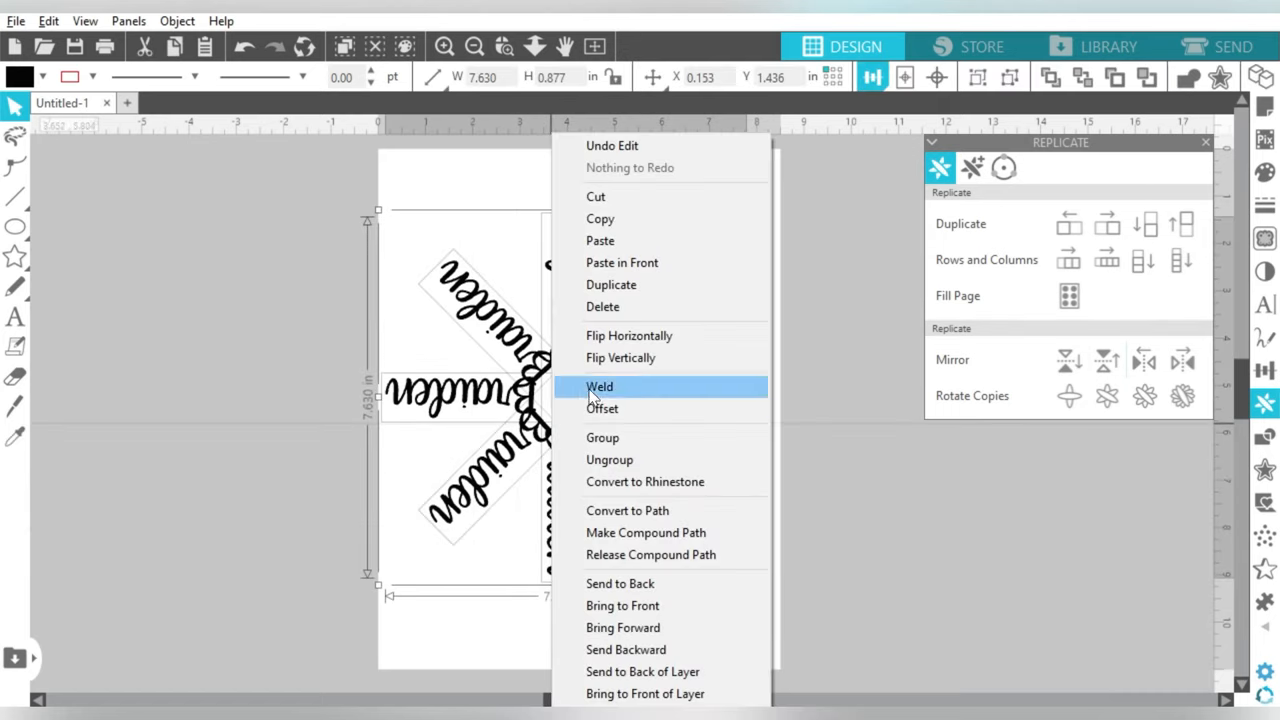
{"action": "left_click", "coordinate": [620, 385]}
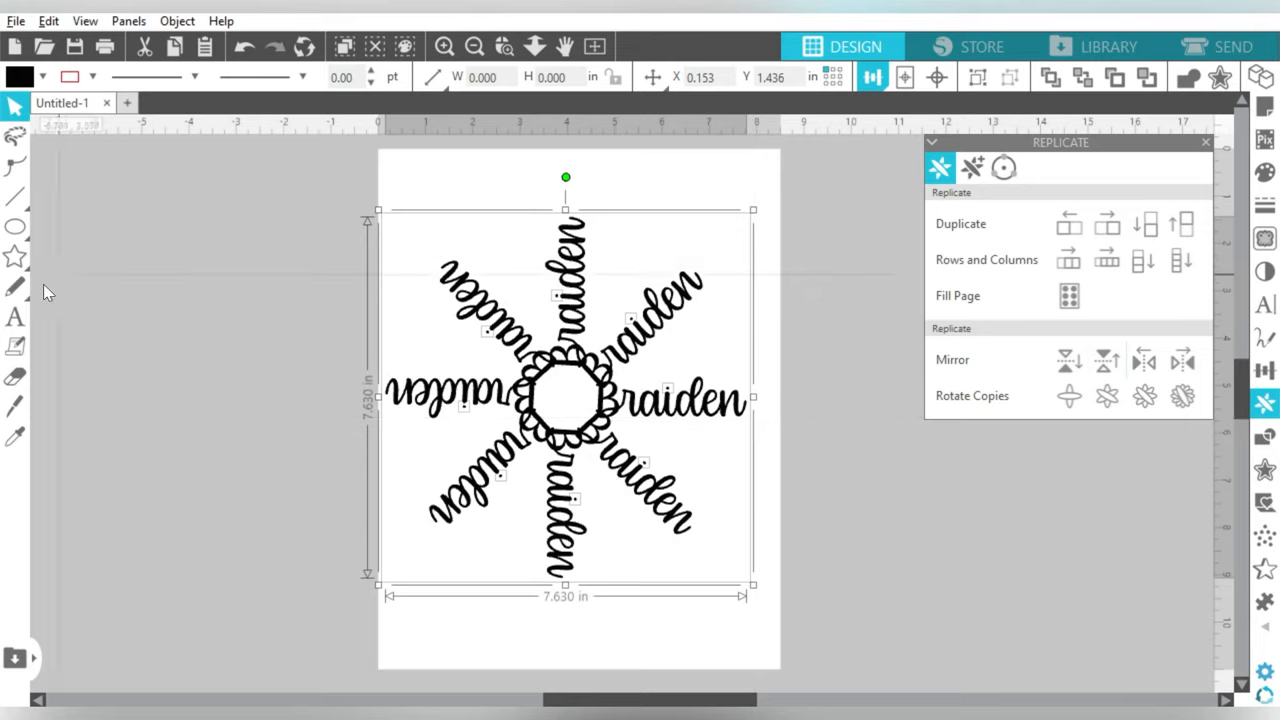
{"action": "left_click", "coordinate": [15, 320]}
{"action": "left_click", "coordinate": [106, 340]}
{"action": "type", "text": "2020"}
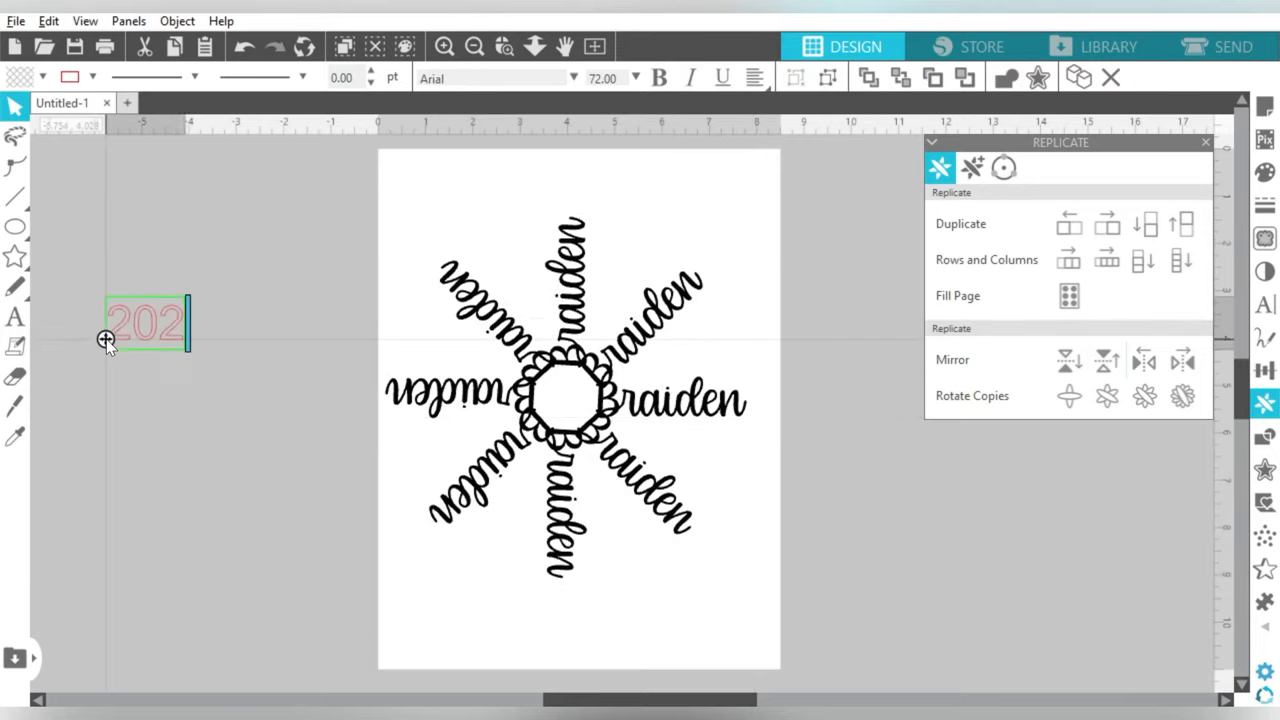
Finish the 2020 script text and select the whole stacked lettering.
{"action": "left_click", "coordinate": [170, 385]}
{"action": "left_click", "coordinate": [160, 320]}
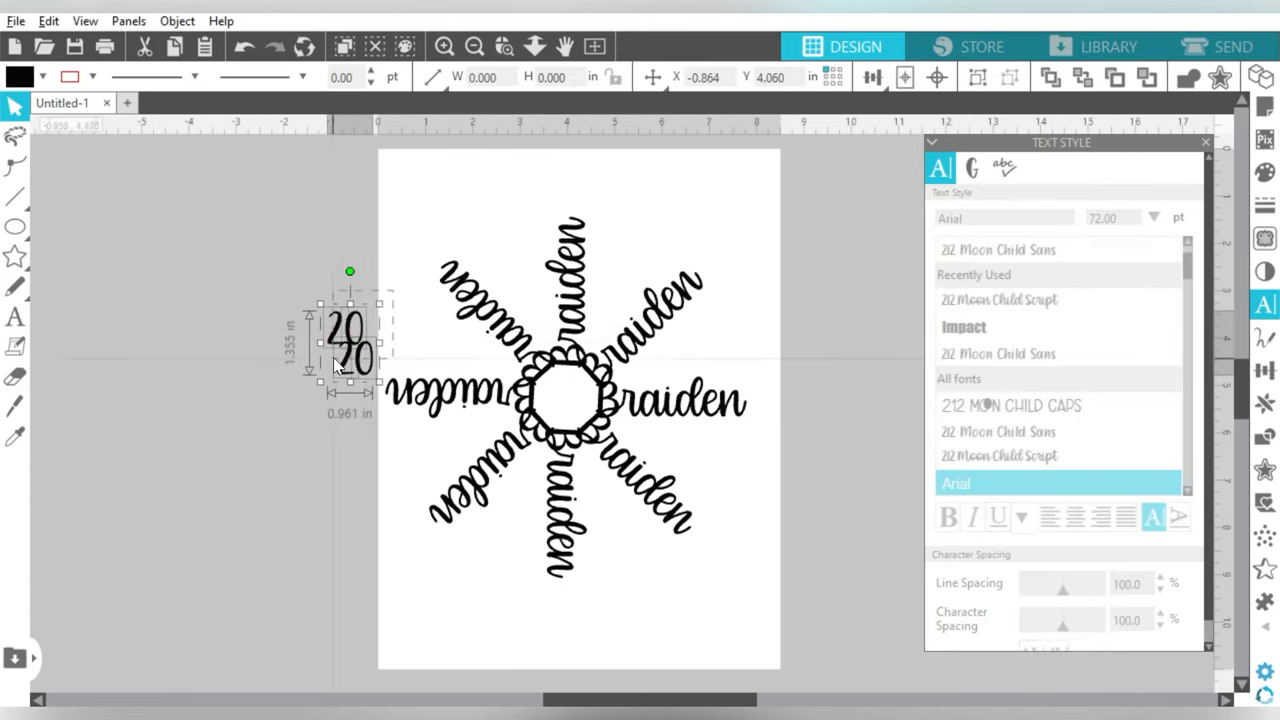
{"action": "left_click", "coordinate": [355, 340]}
{"action": "scroll", "coordinate": [355, 340], "scroll_direction": "up", "scroll_amount": 3}
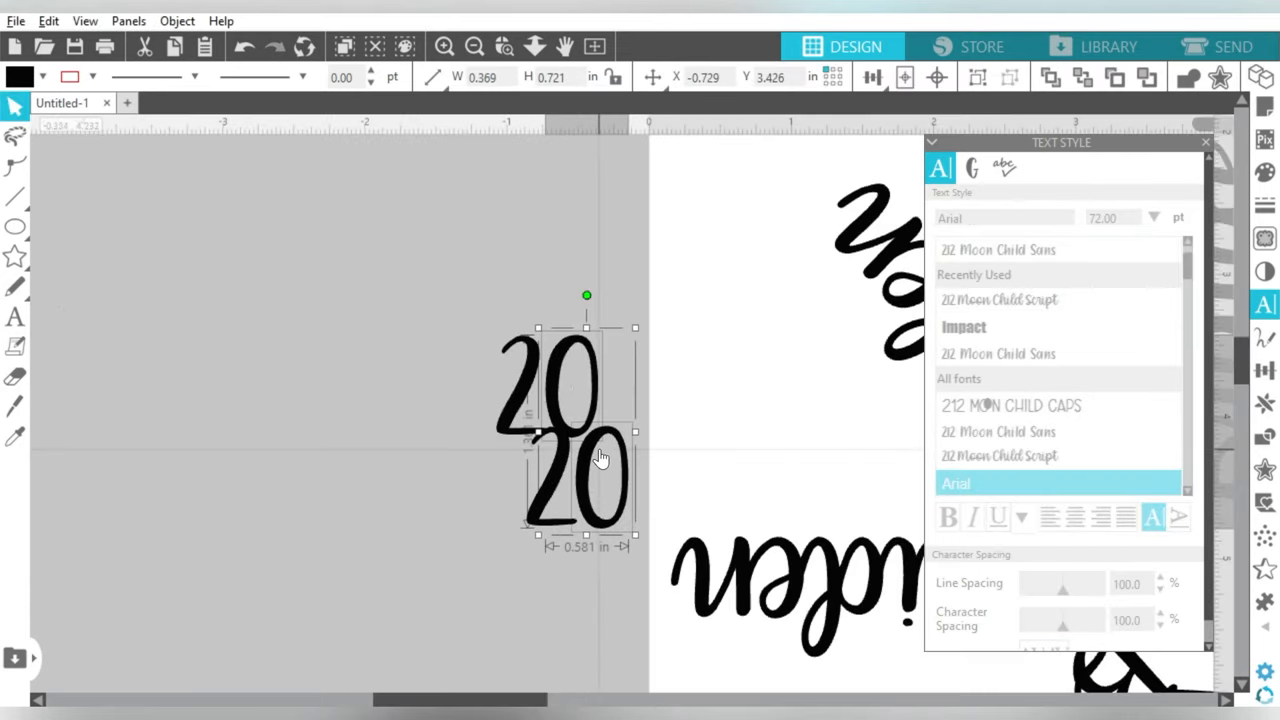
{"action": "left_click", "coordinate": [560, 380]}
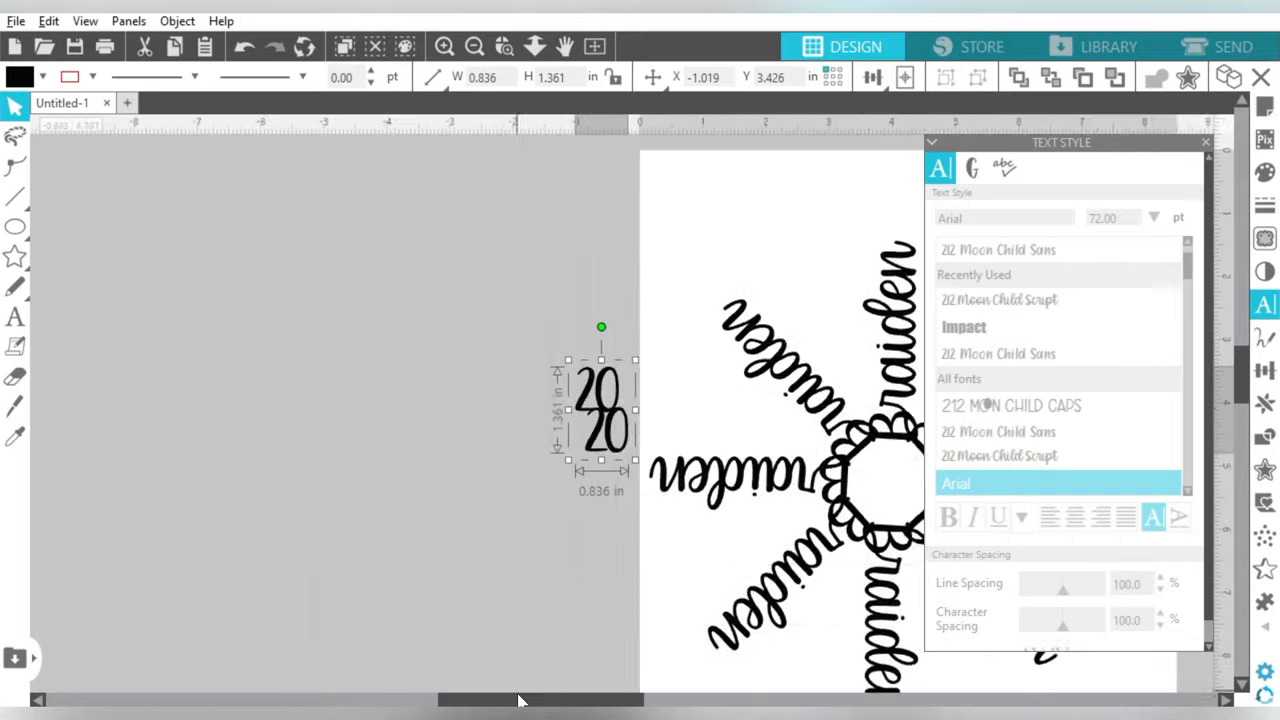
Resize the 2020 to about 1.07 × 1.37 in so it fills the snowflake's centre ring.
{"action": "left_click_drag", "start_coordinate": [620, 480], "coordinate": [632, 488]}
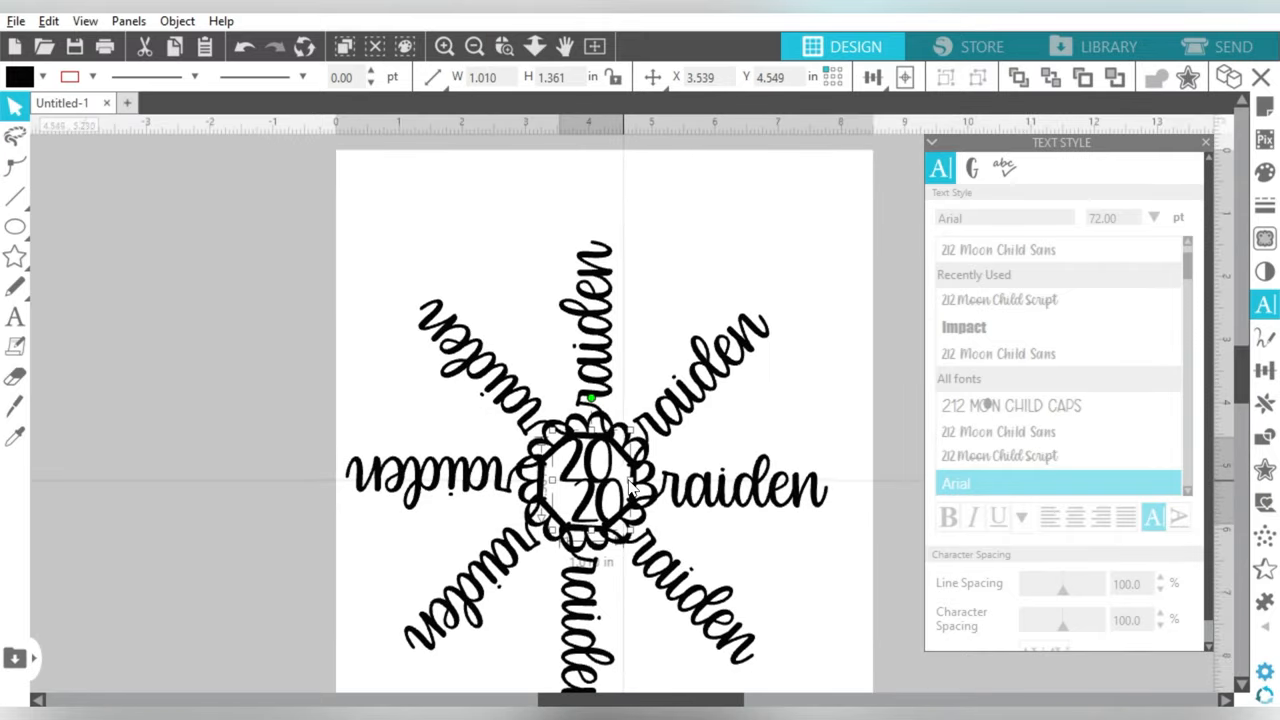
{"action": "left_click_drag", "start_coordinate": [590, 430], "coordinate": [597, 490]}
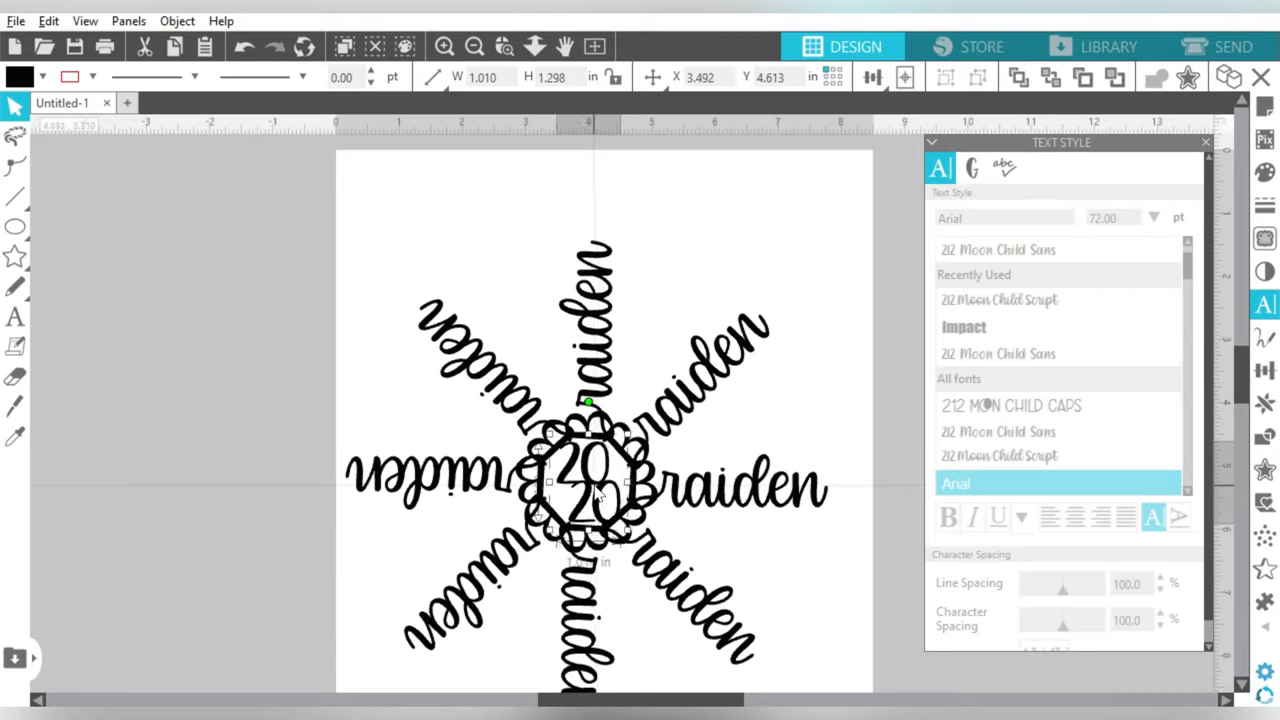
{"action": "left_click_drag", "start_coordinate": [556, 448], "coordinate": [549, 440]}
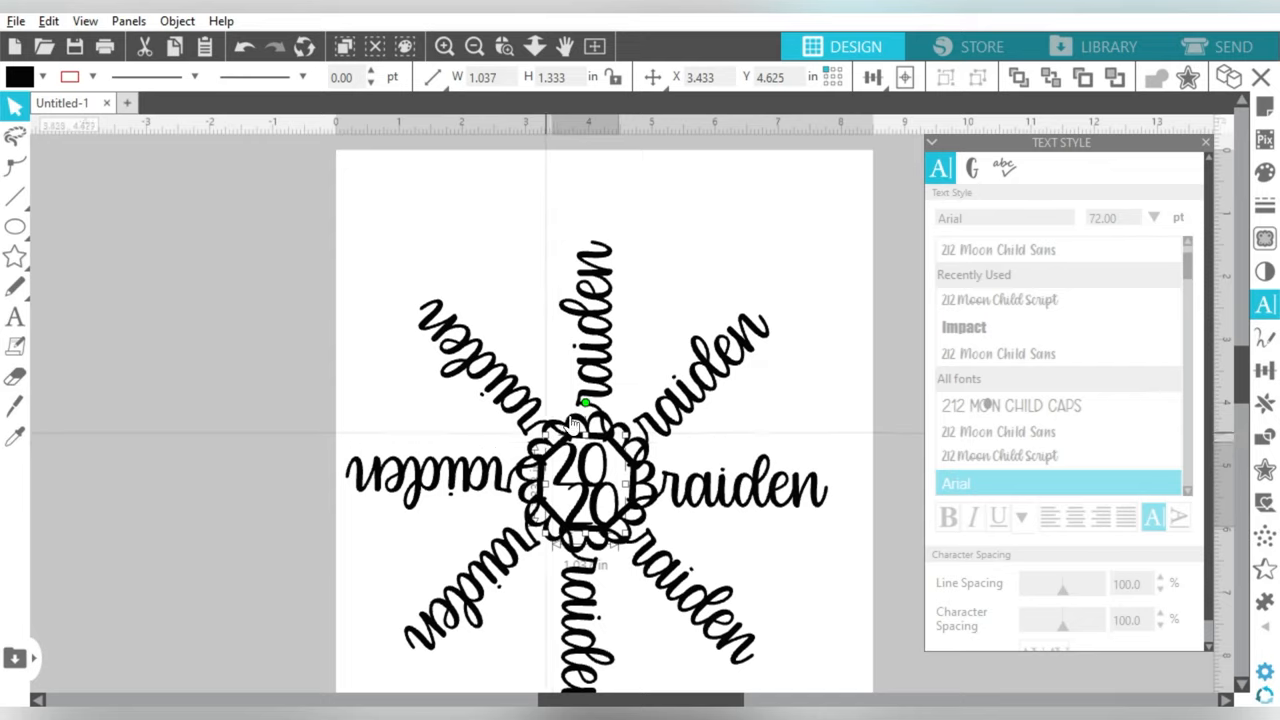
{"action": "key", "text": "Up"}
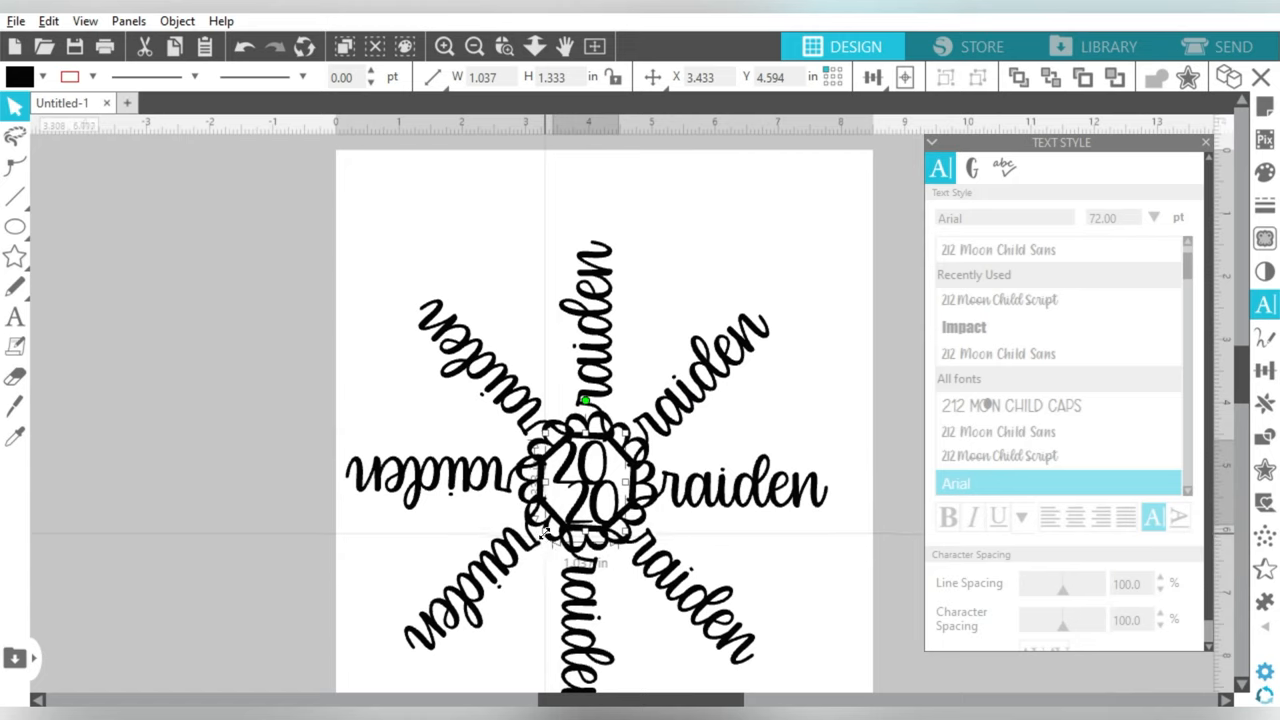
{"action": "left_click_drag", "start_coordinate": [552, 540], "coordinate": [552, 542]}
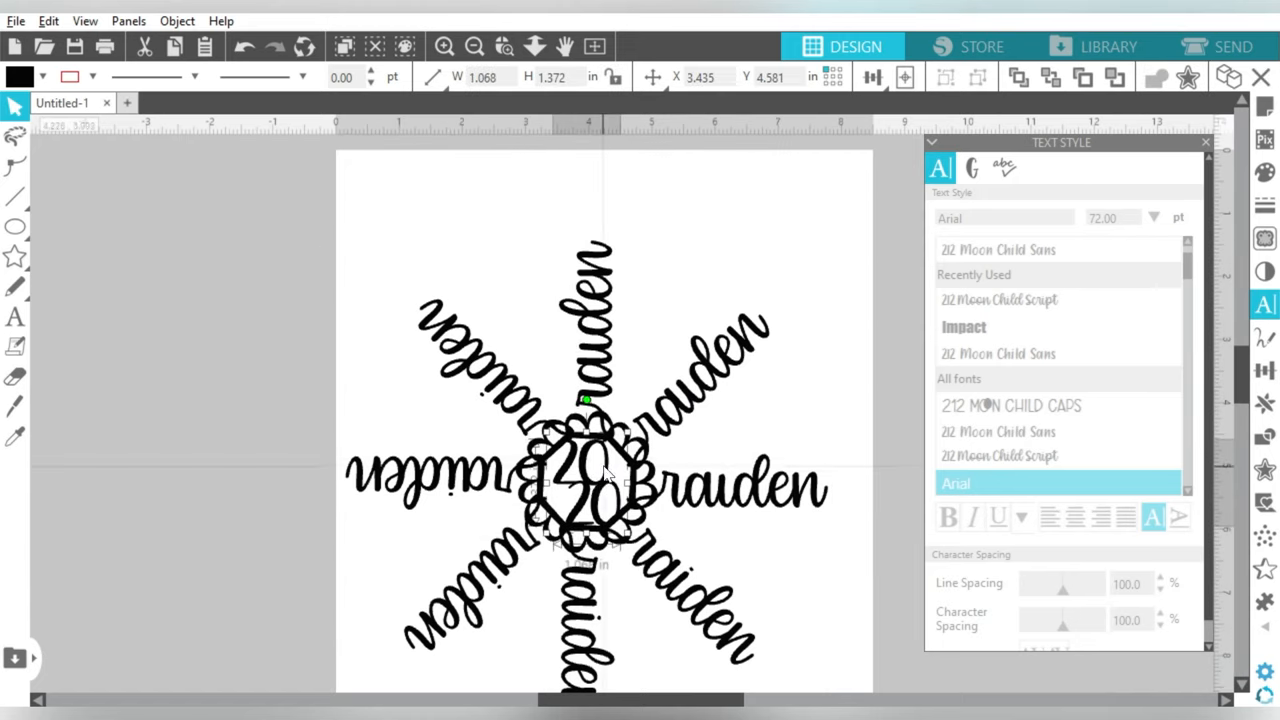
{"action": "right_click", "coordinate": [600, 130]}
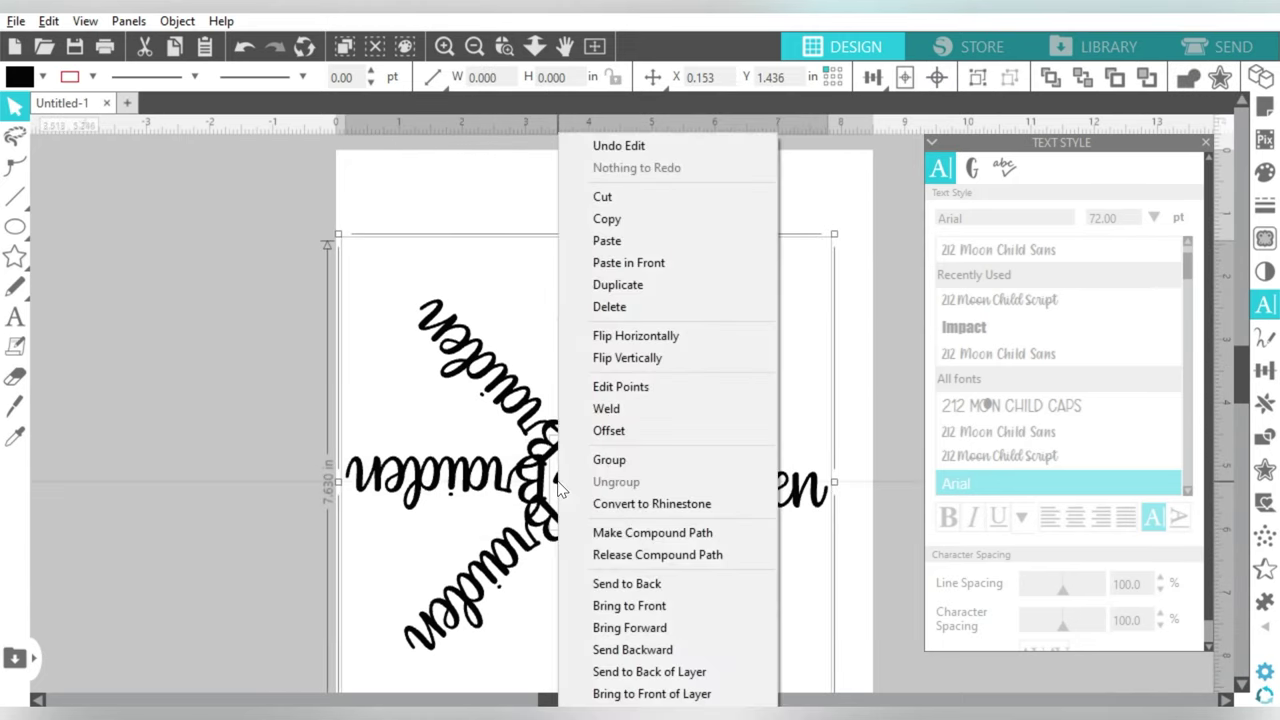
Weld the 2020 into the snowflake, undoing an accidental move afterwards.
{"action": "left_click", "coordinate": [607, 415]}
{"action": "left_click", "coordinate": [808, 230]}
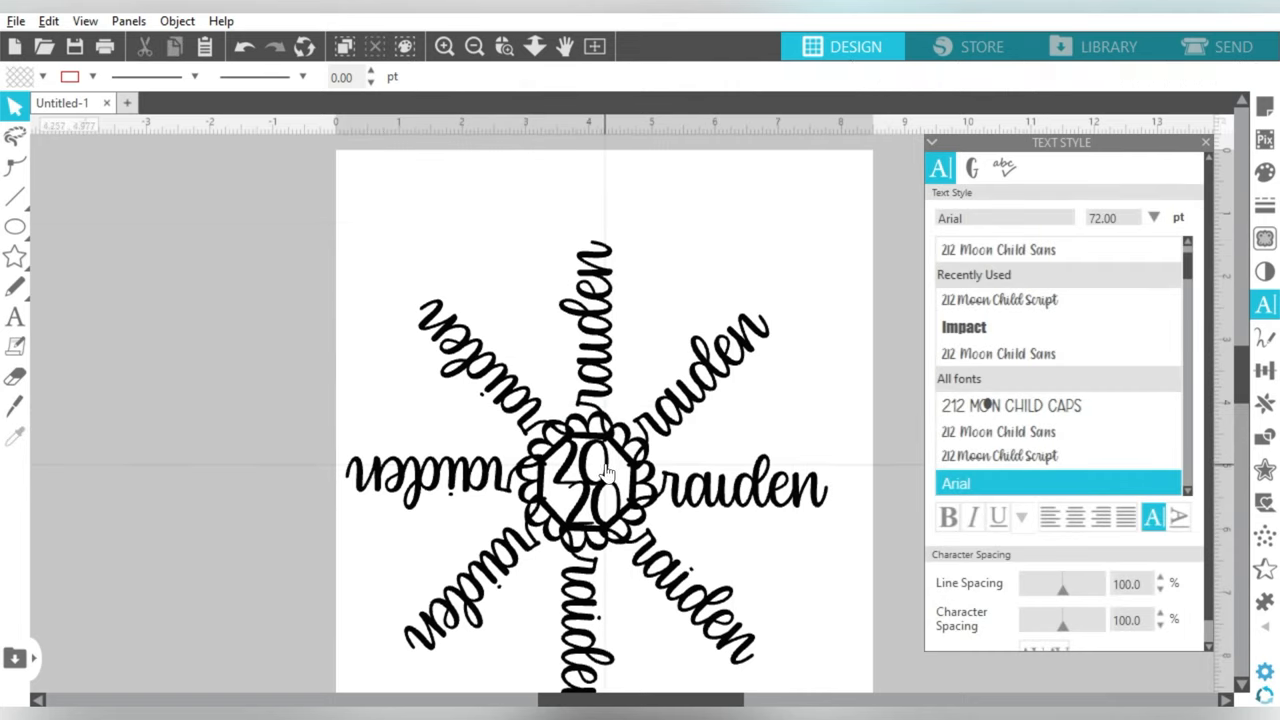
{"action": "left_click_drag", "start_coordinate": [608, 472], "coordinate": [632, 393]}
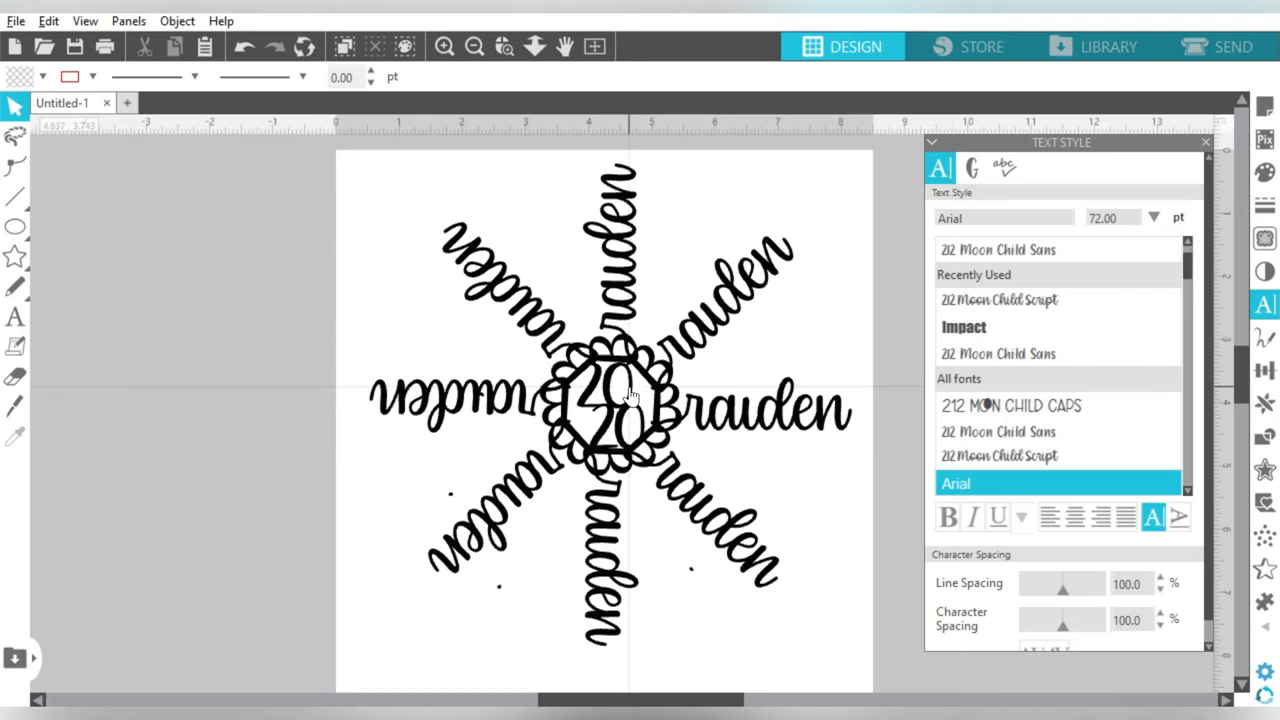
{"action": "key", "text": "ctrl+z"}
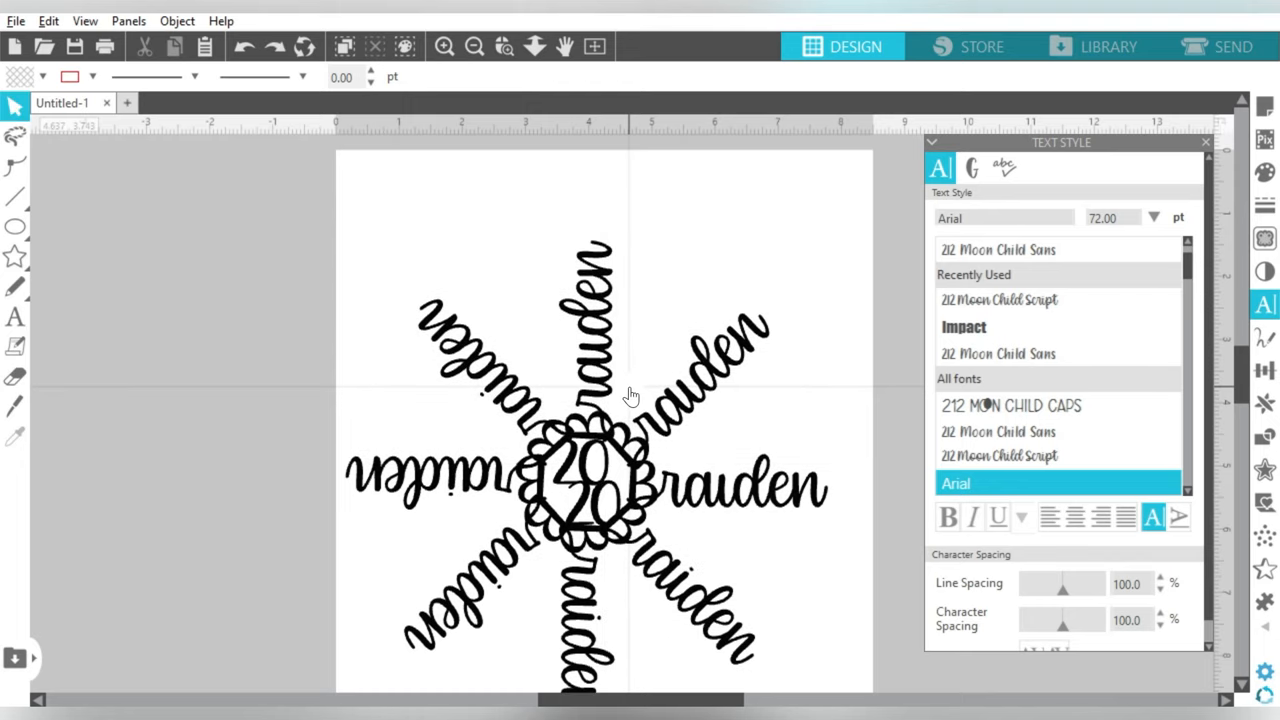
Move the welded 7.63-inch snowflake up to the centre of the page.
{"action": "left_click", "coordinate": [636, 382]}
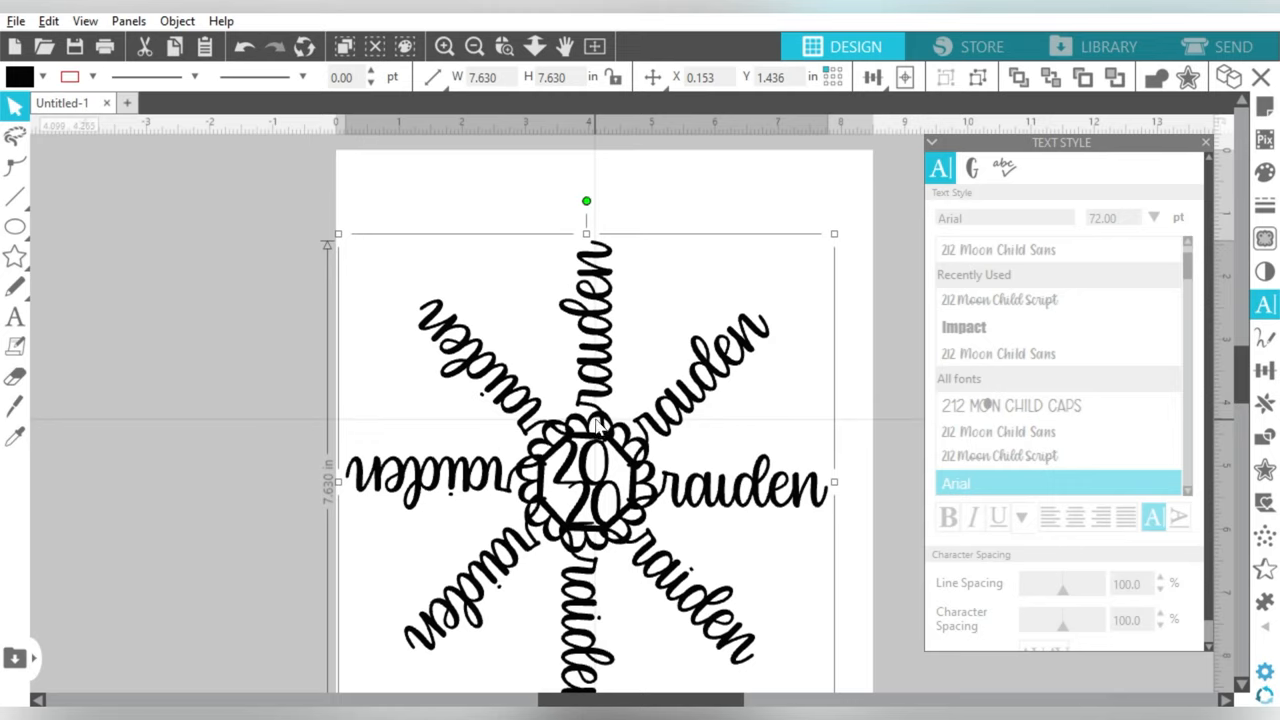
{"action": "left_click_drag", "start_coordinate": [600, 424], "coordinate": [622, 362]}
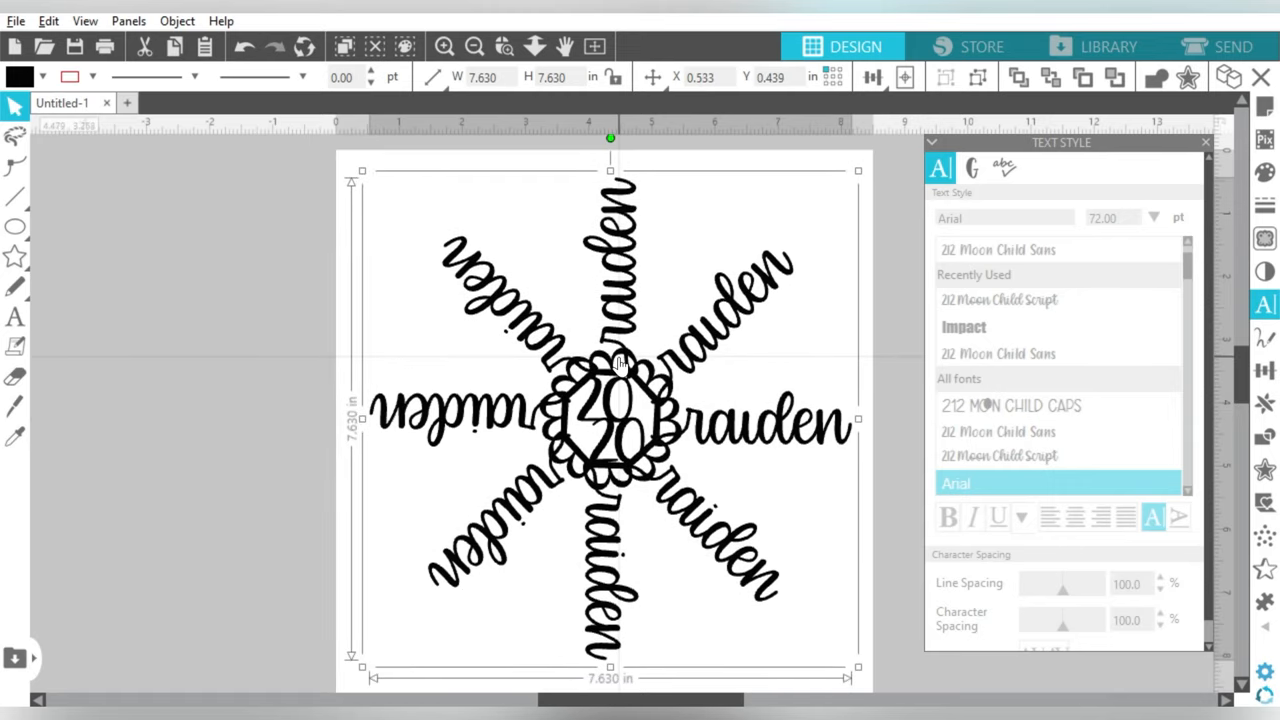
{"action": "left_click", "coordinate": [15, 316]}
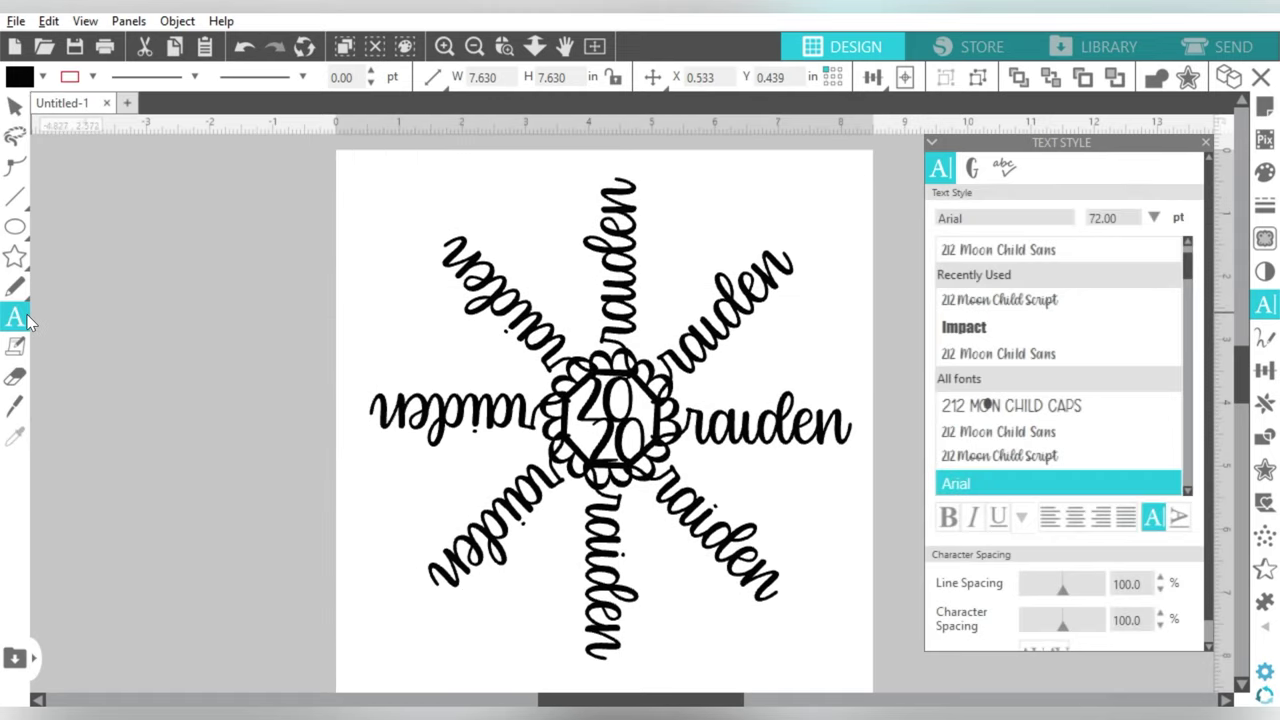
Place a text box left of the page and set it to Nashville Regular, checking its glyph chart.
{"action": "left_click", "coordinate": [127, 362]}
{"action": "left_click", "coordinate": [1166, 410]}
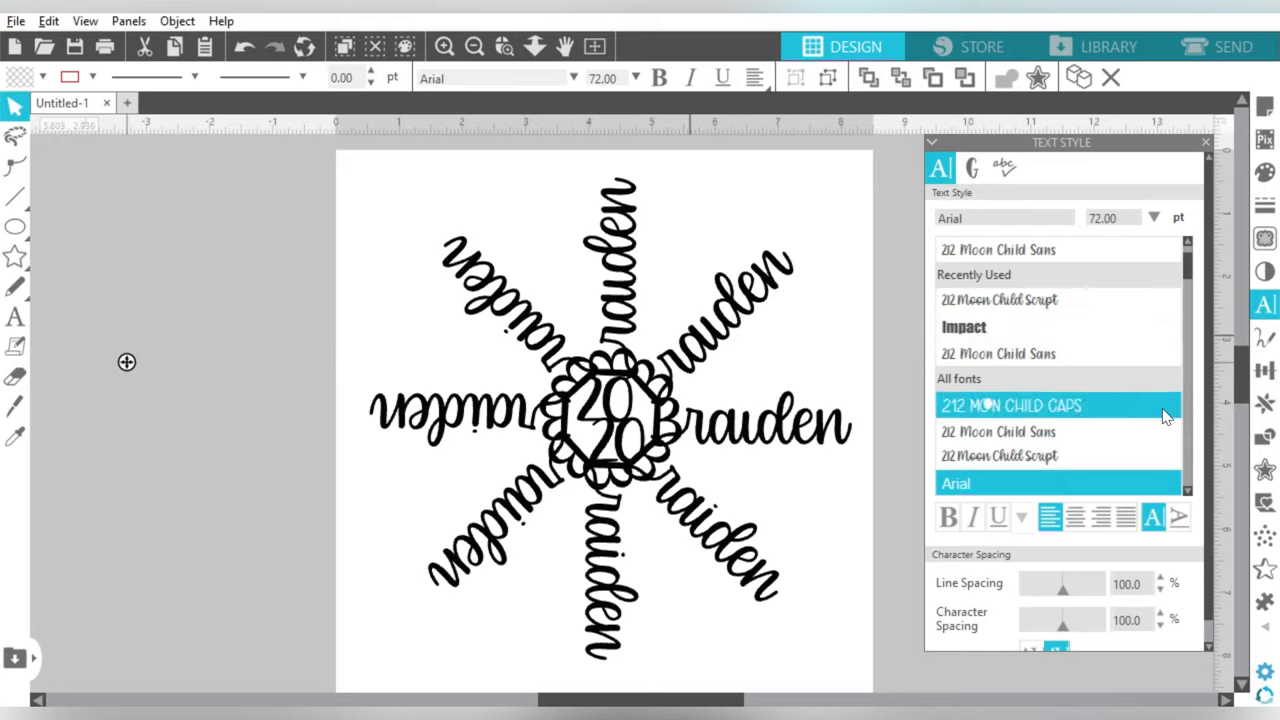
{"action": "scroll", "coordinate": [1188, 429], "scroll_direction": "down", "scroll_amount": 3}
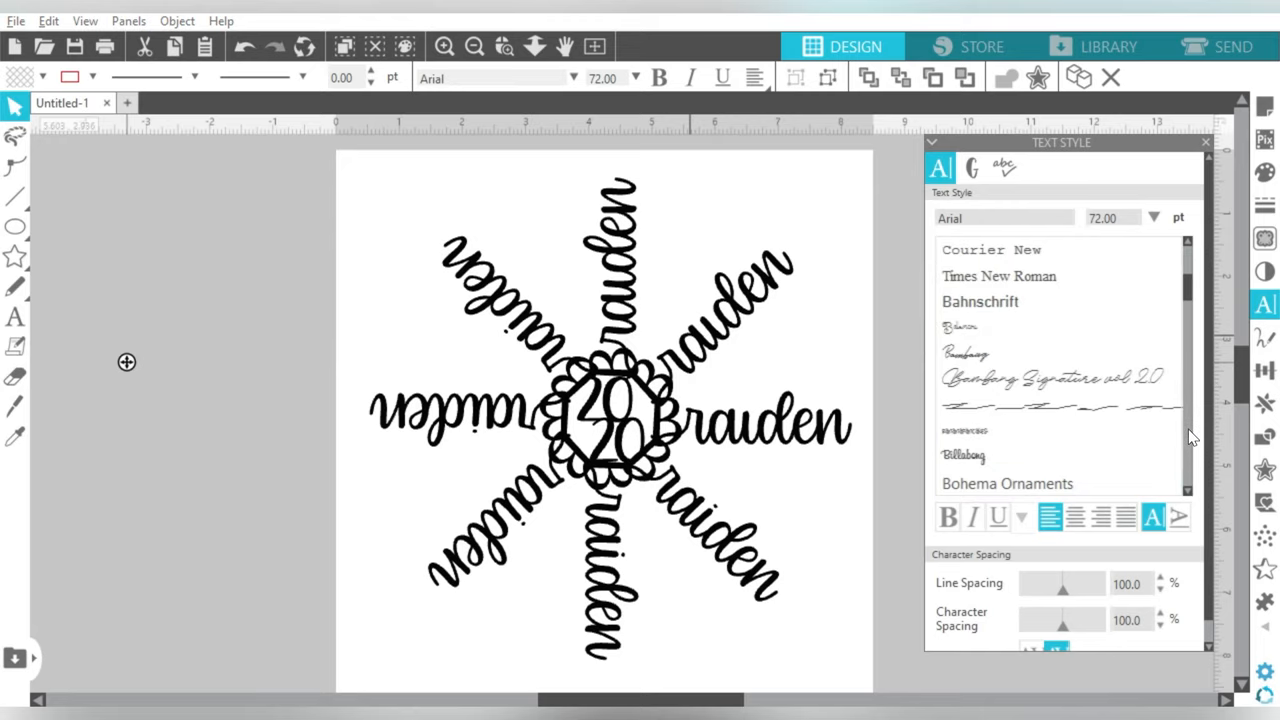
{"action": "scroll", "coordinate": [1188, 429], "scroll_direction": "down", "scroll_amount": 3}
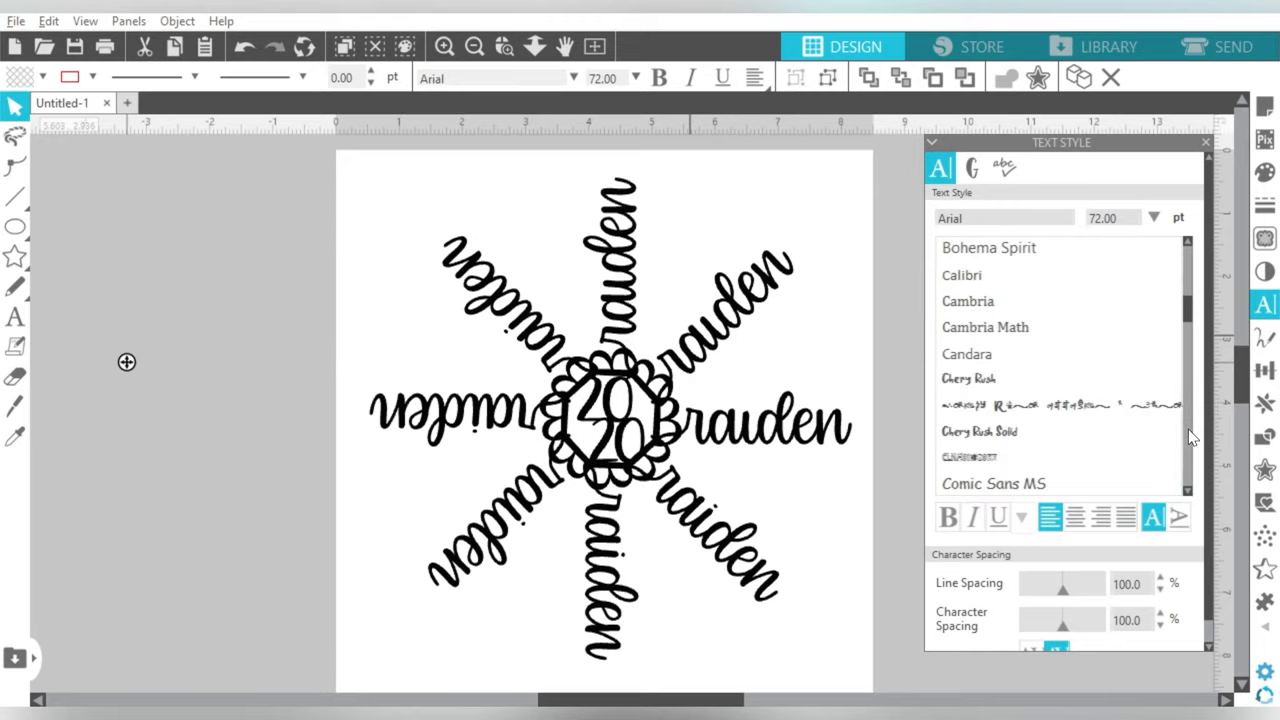
{"action": "scroll", "coordinate": [1188, 429], "scroll_direction": "down", "scroll_amount": 3}
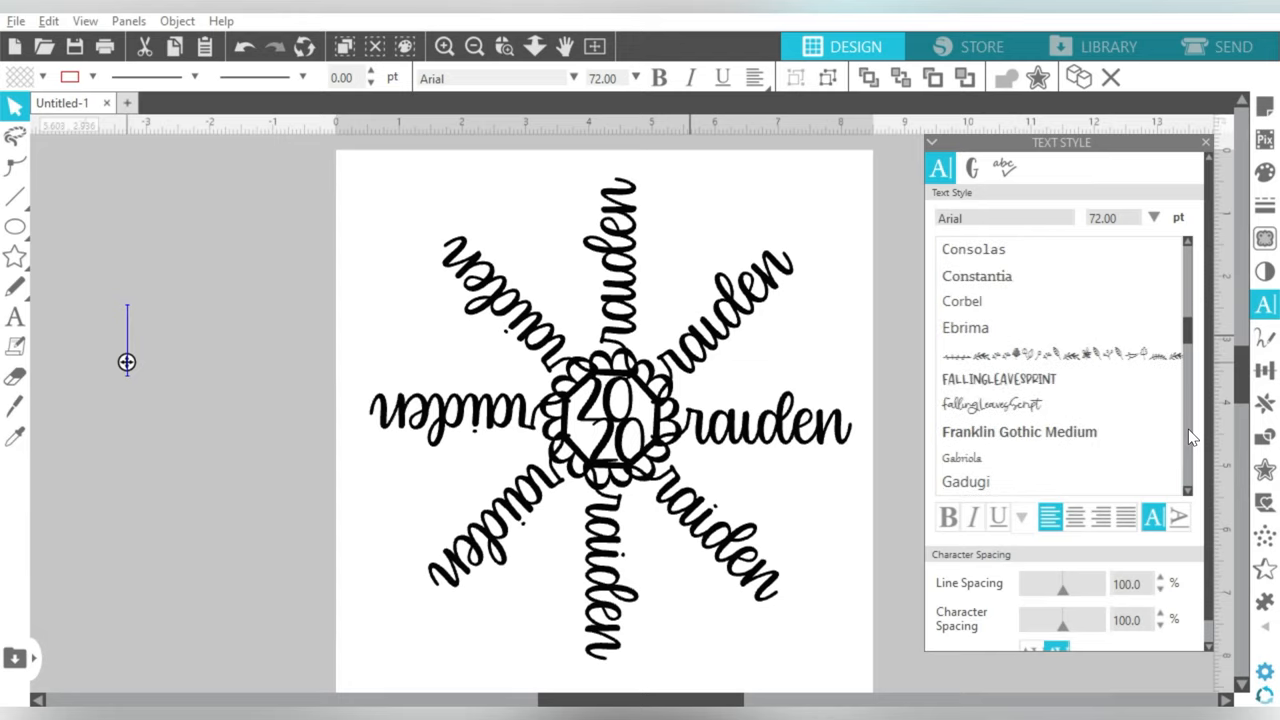
{"action": "scroll", "coordinate": [1188, 429], "scroll_direction": "down", "scroll_amount": 3}
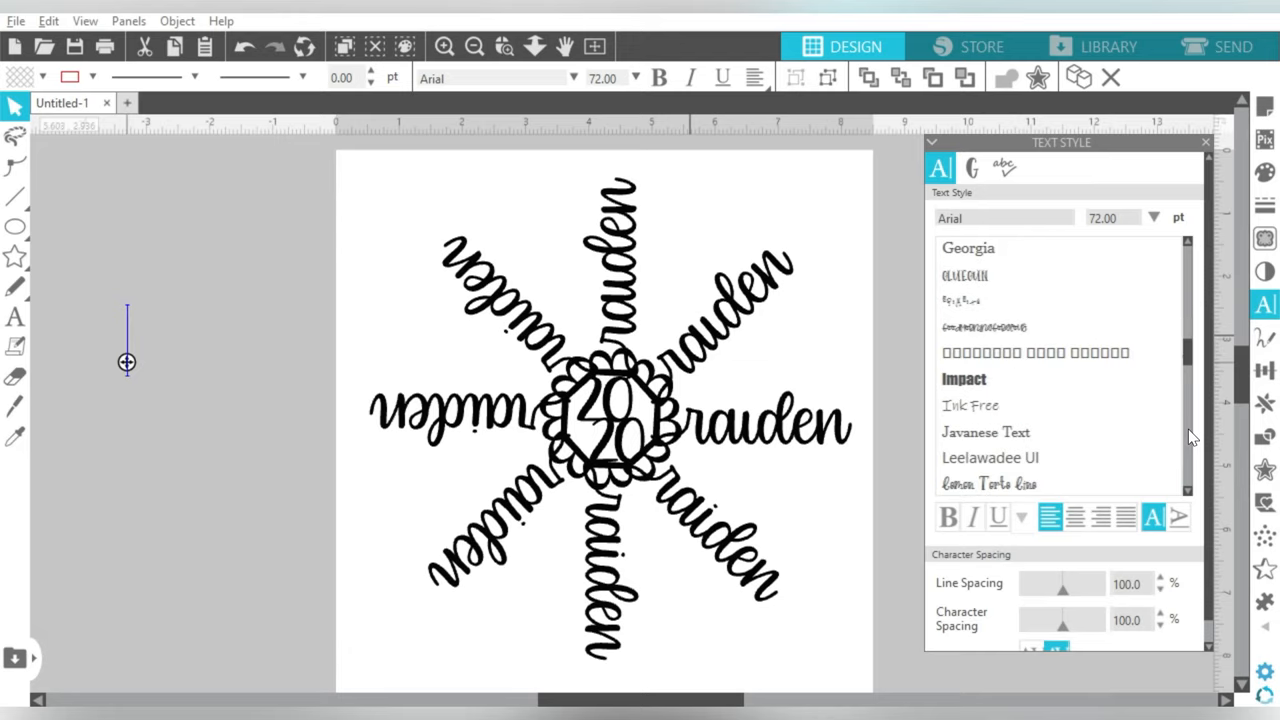
{"action": "scroll", "coordinate": [1188, 429], "scroll_direction": "down", "scroll_amount": 3}
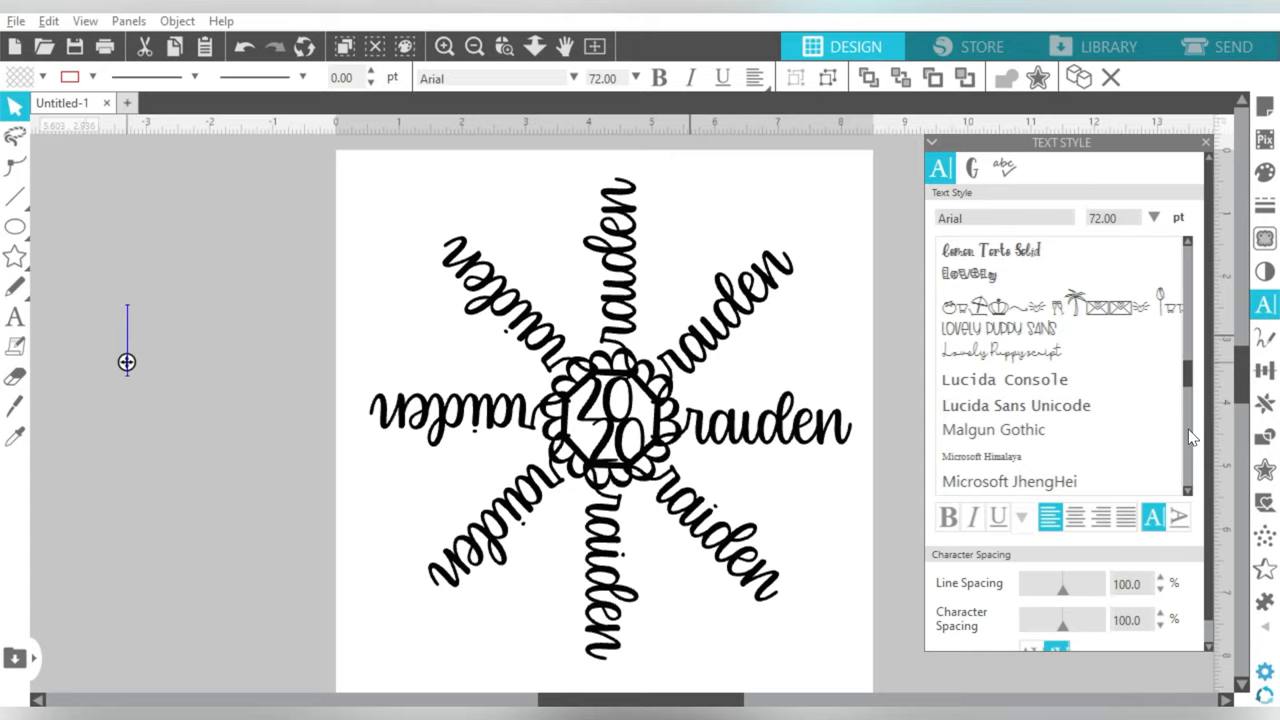
{"action": "scroll", "coordinate": [1188, 429], "scroll_direction": "down", "scroll_amount": 3}
{"action": "scroll", "coordinate": [1188, 429], "scroll_direction": "down", "scroll_amount": 3}
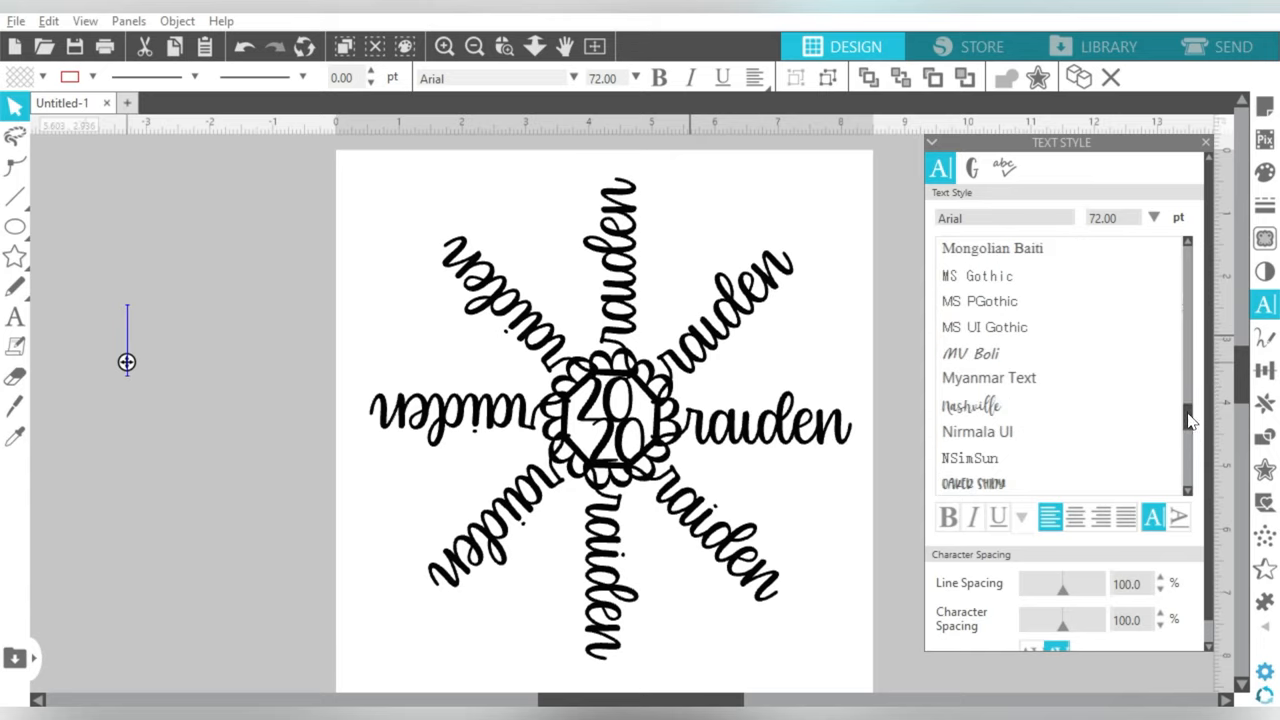
{"action": "left_click", "coordinate": [1107, 407]}
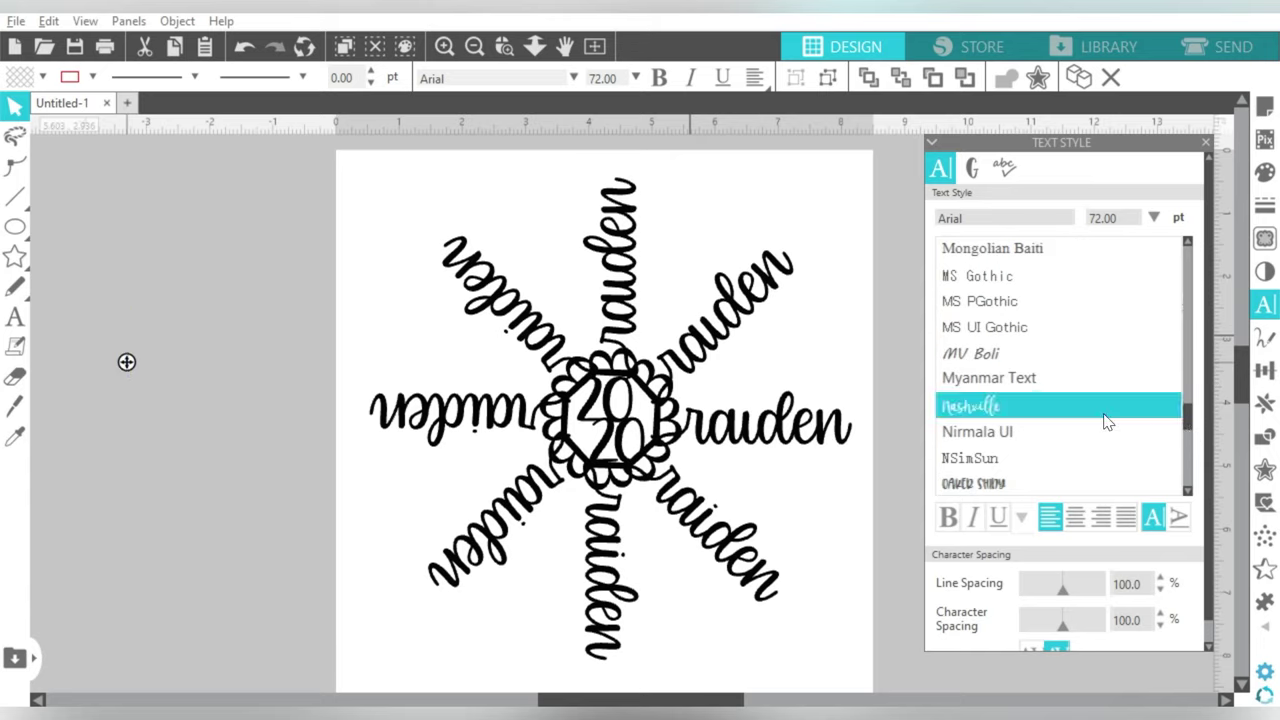
{"action": "left_click", "coordinate": [977, 168]}
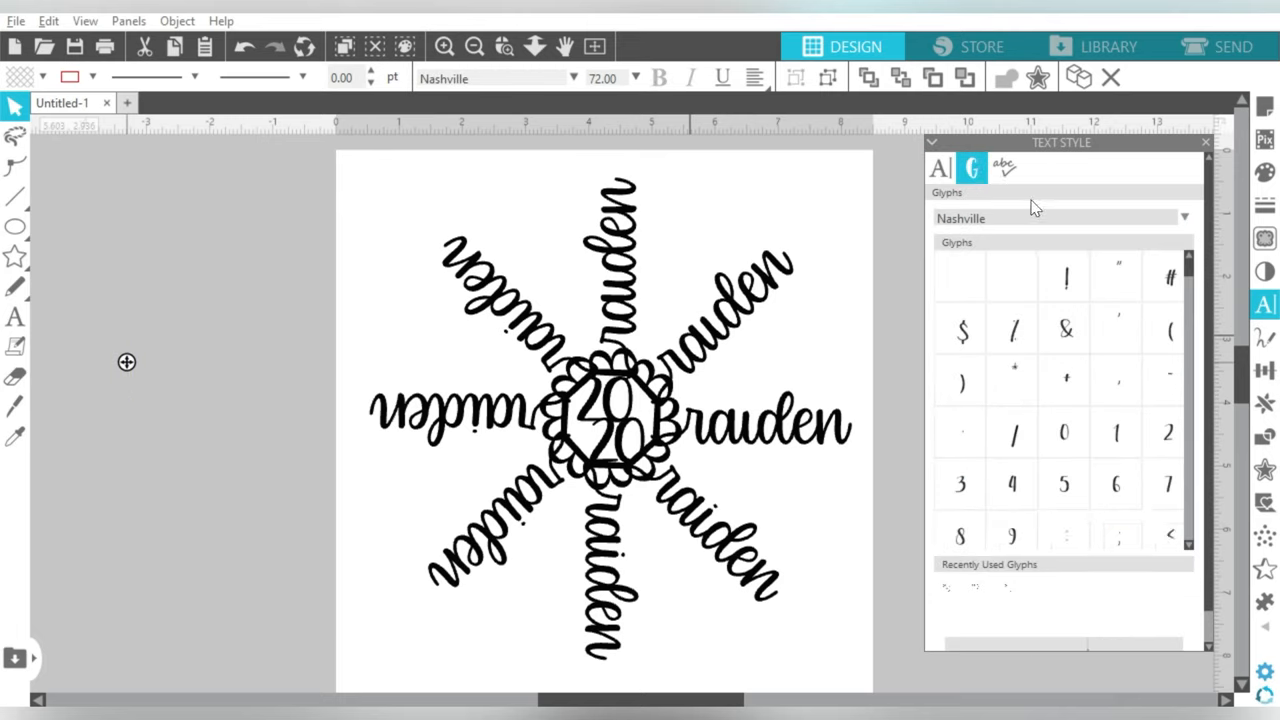
{"action": "left_click", "coordinate": [941, 168]}
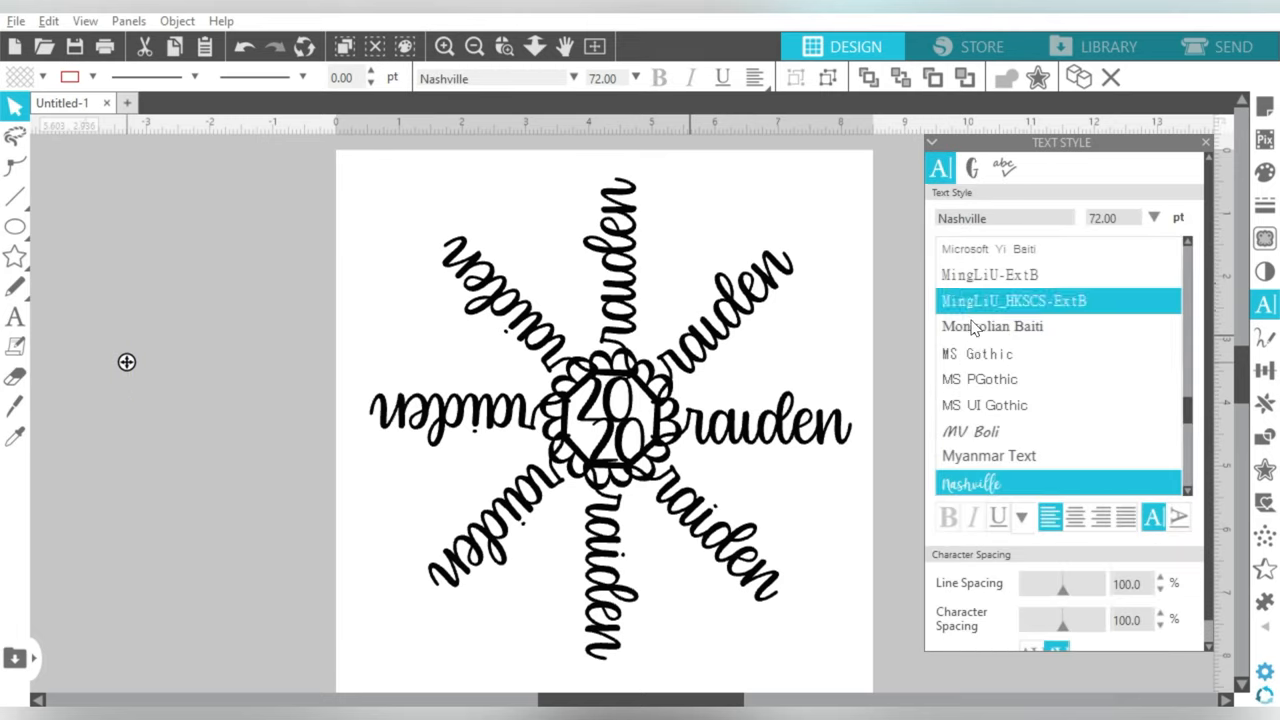
{"action": "left_click", "coordinate": [1021, 517]}
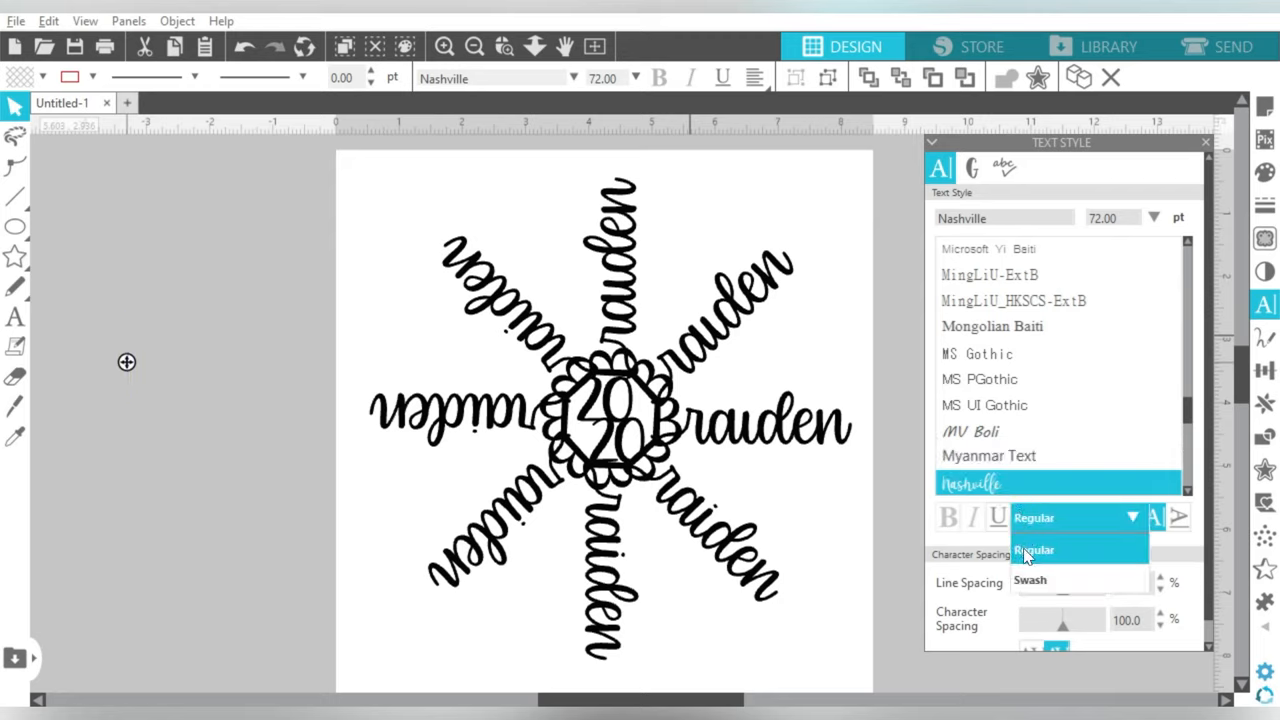
{"action": "left_click", "coordinate": [1025, 553]}
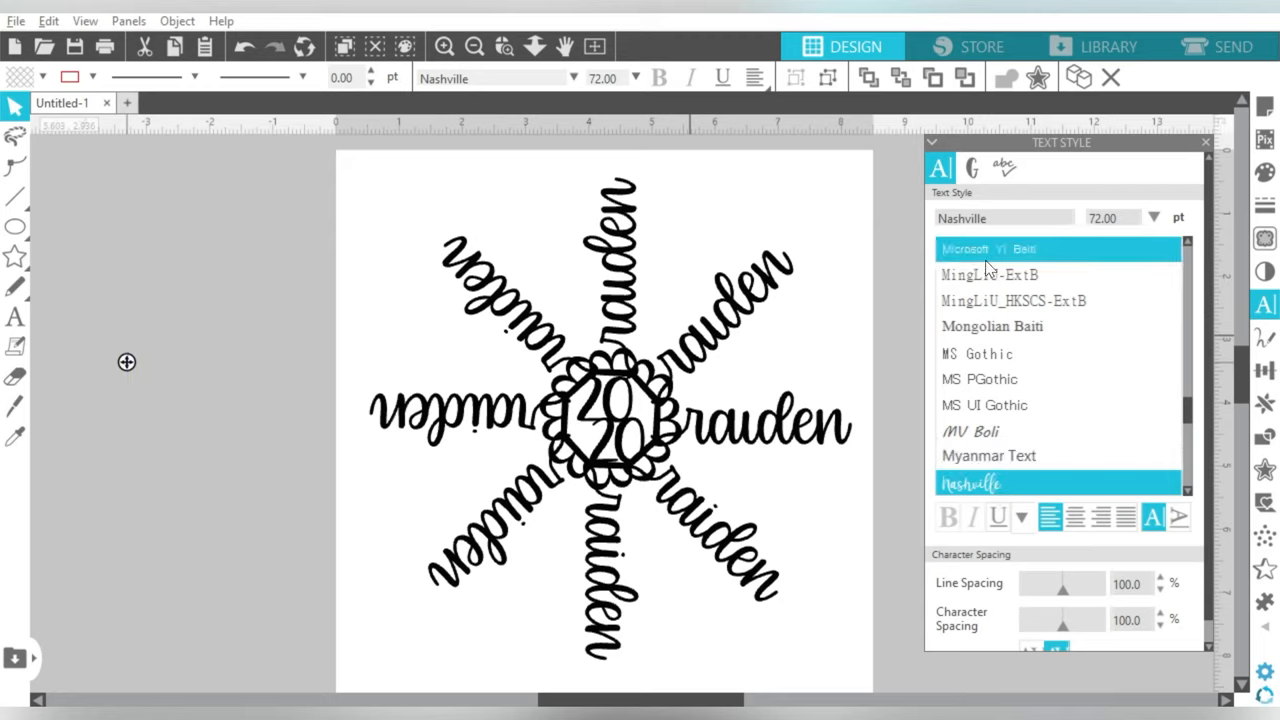
Browse the Nashville special glyphs, choose the Swash style and start a new text object beside the page.
{"action": "left_click", "coordinate": [977, 172]}
{"action": "mouse_move", "coordinate": [1168, 316]}
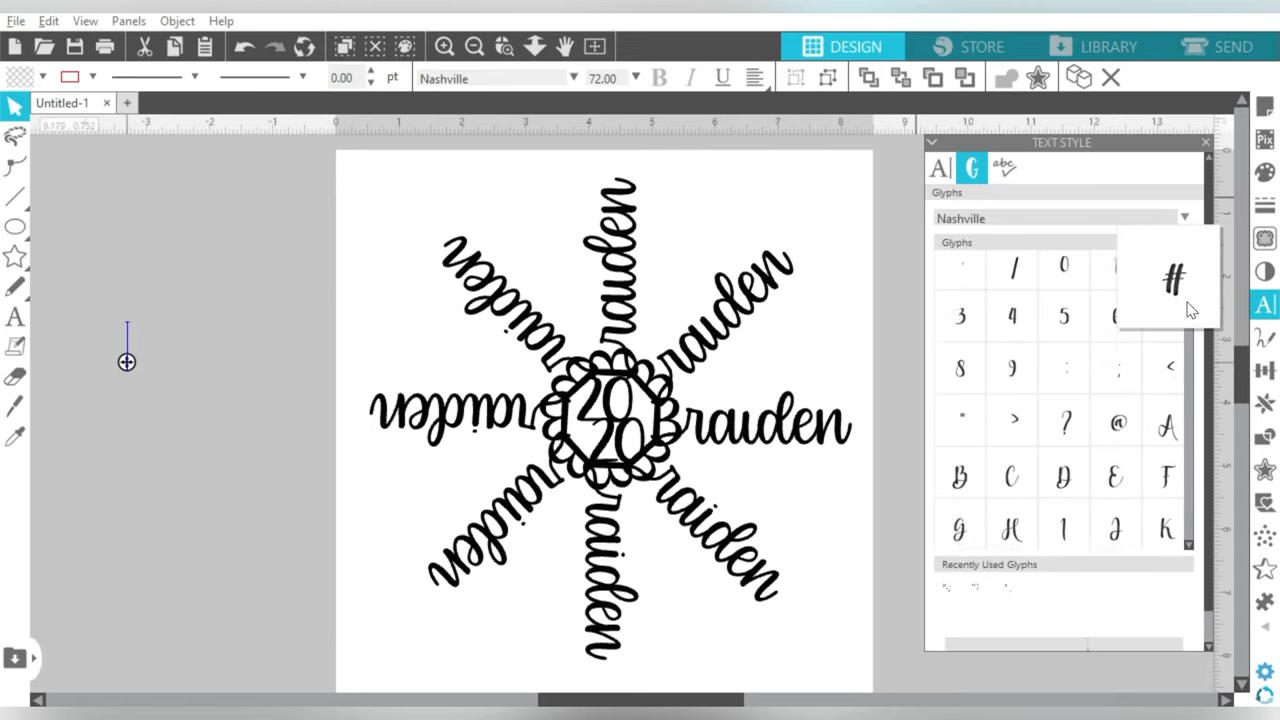
{"action": "left_click_drag", "start_coordinate": [1188, 310], "coordinate": [1190, 545]}
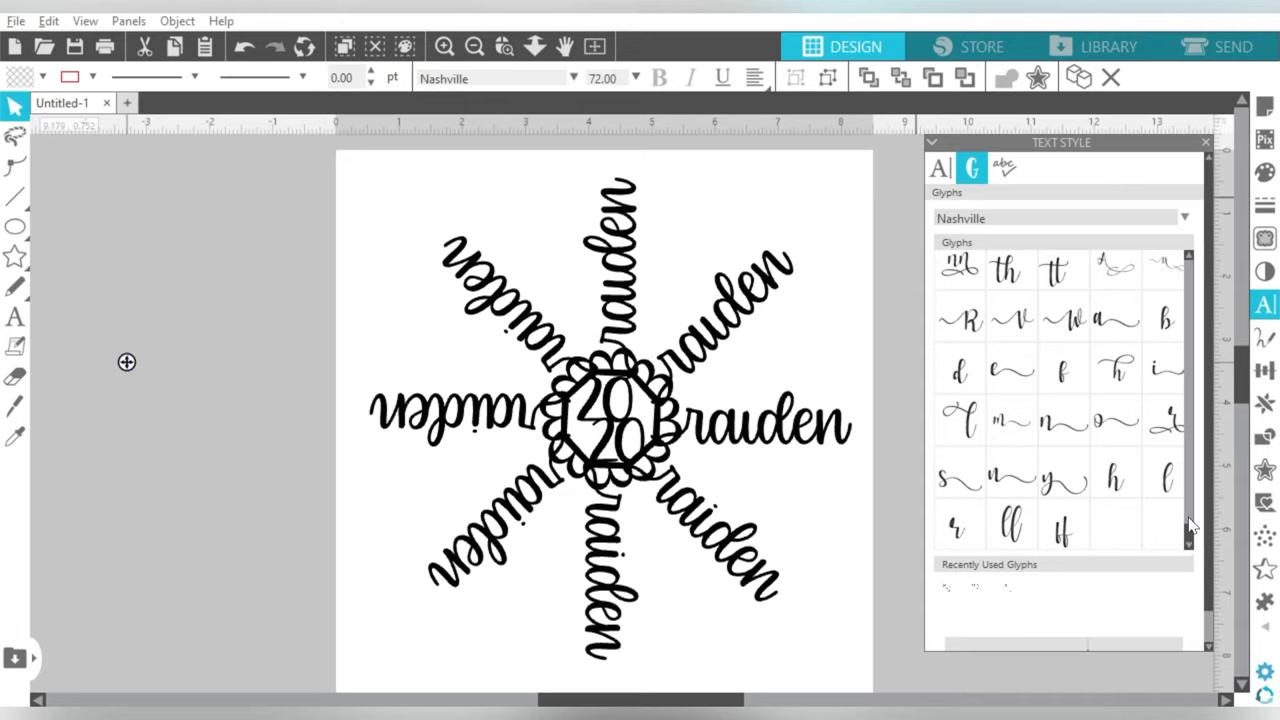
{"action": "left_click_drag", "start_coordinate": [1189, 530], "coordinate": [1194, 258]}
{"action": "left_click", "coordinate": [941, 168]}
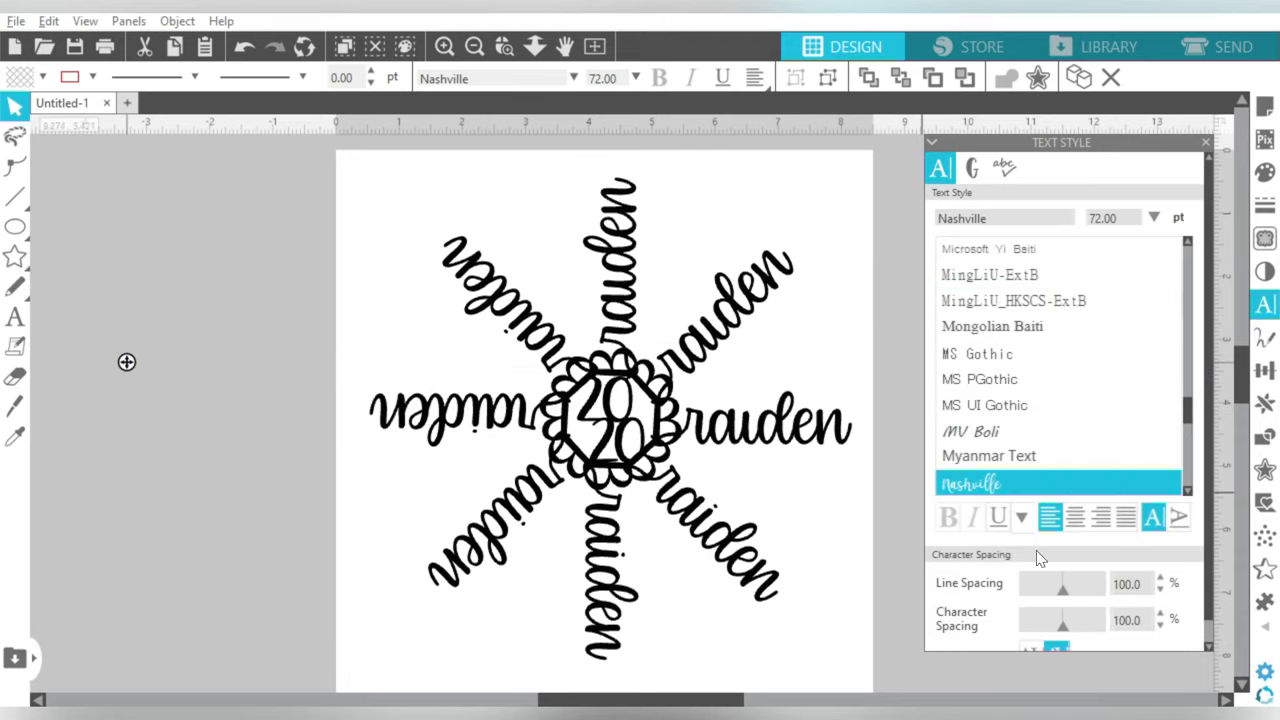
{"action": "left_click", "coordinate": [1021, 517]}
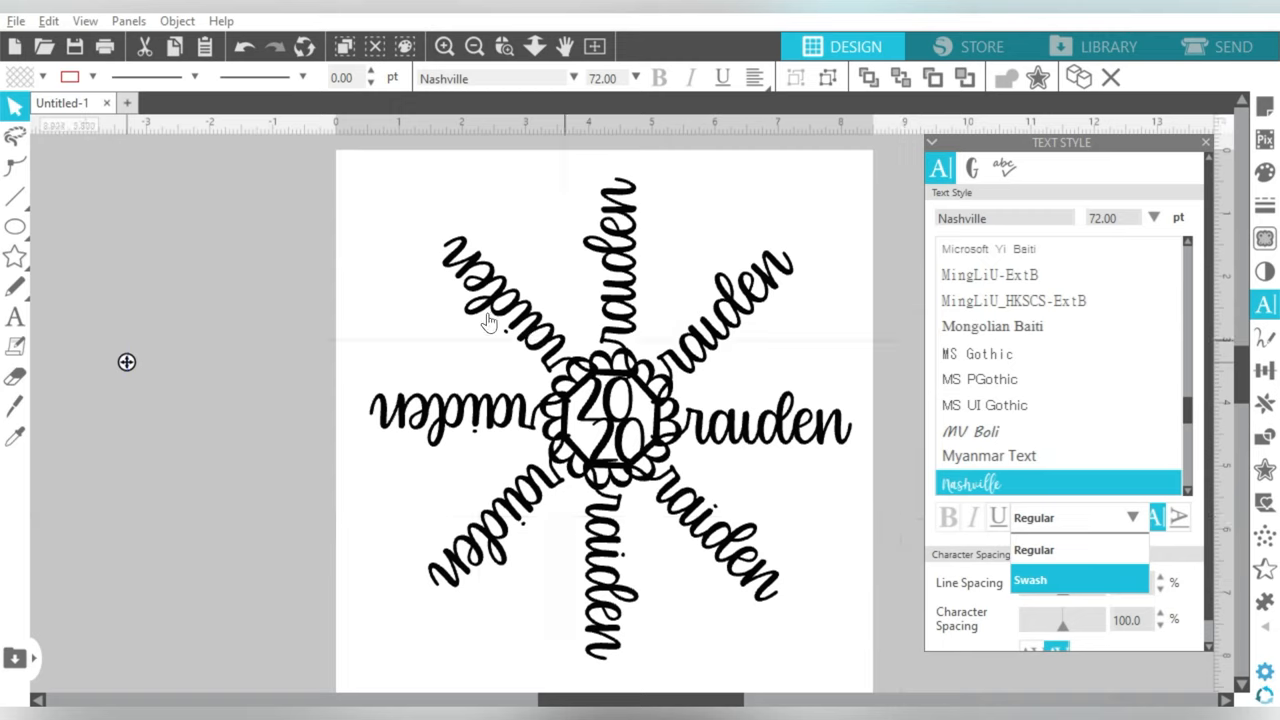
{"action": "left_click", "coordinate": [1031, 577]}
{"action": "left_click", "coordinate": [127, 360]}
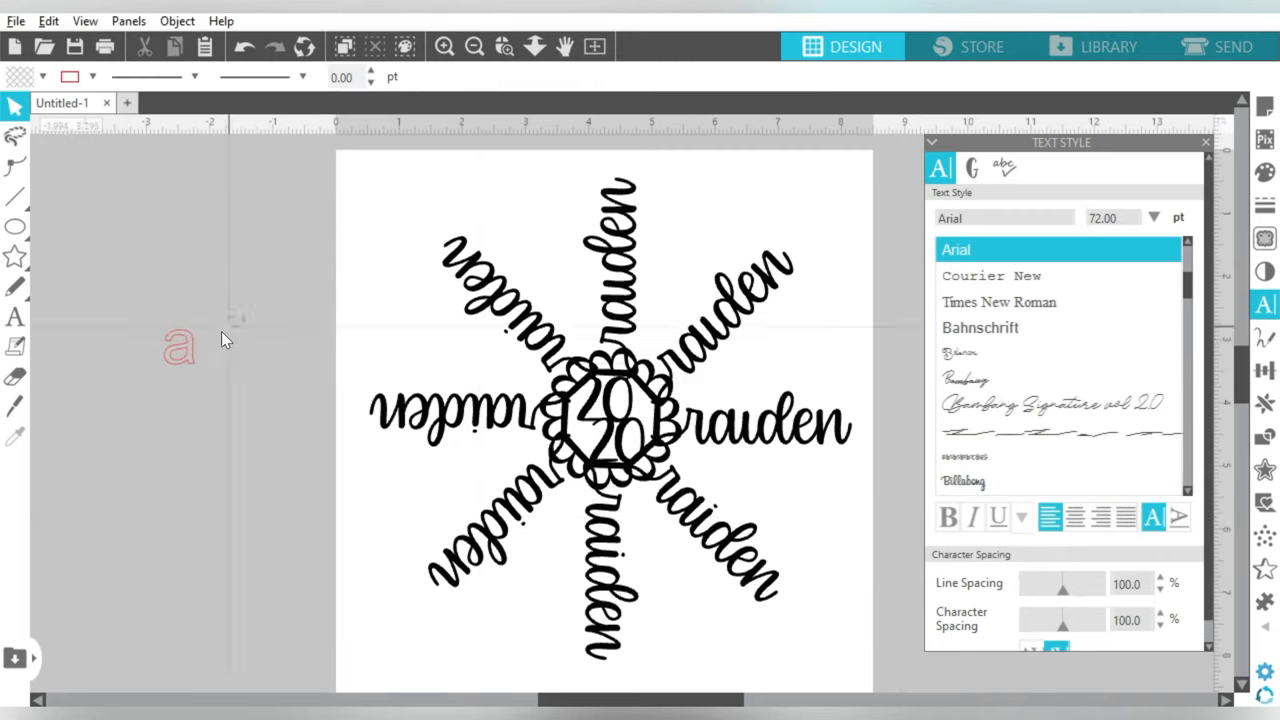
Type rows of Nashville swash flourishes and move the 3-inch block off the page to the left.
{"action": "left_click", "coordinate": [180, 345]}
{"action": "left_click", "coordinate": [1000, 218]}
{"action": "type", "text": "nashville"}
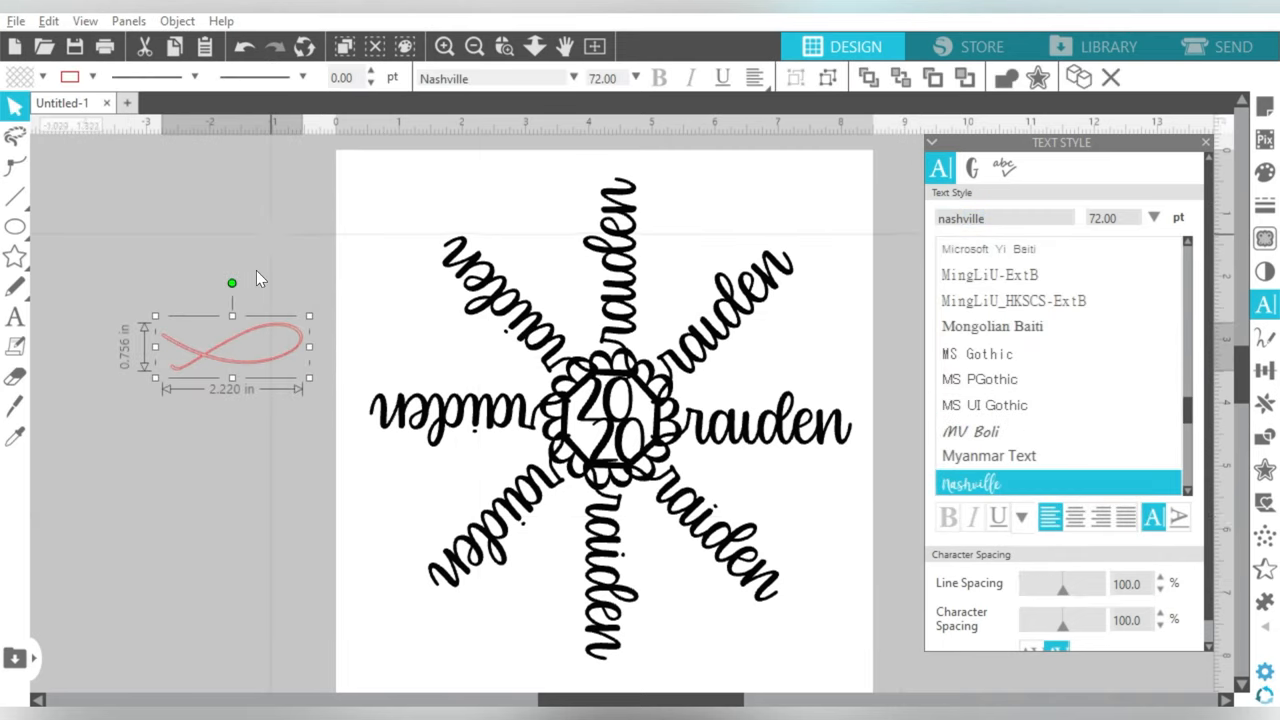
{"action": "left_click_drag", "start_coordinate": [230, 340], "coordinate": [139, 213]}
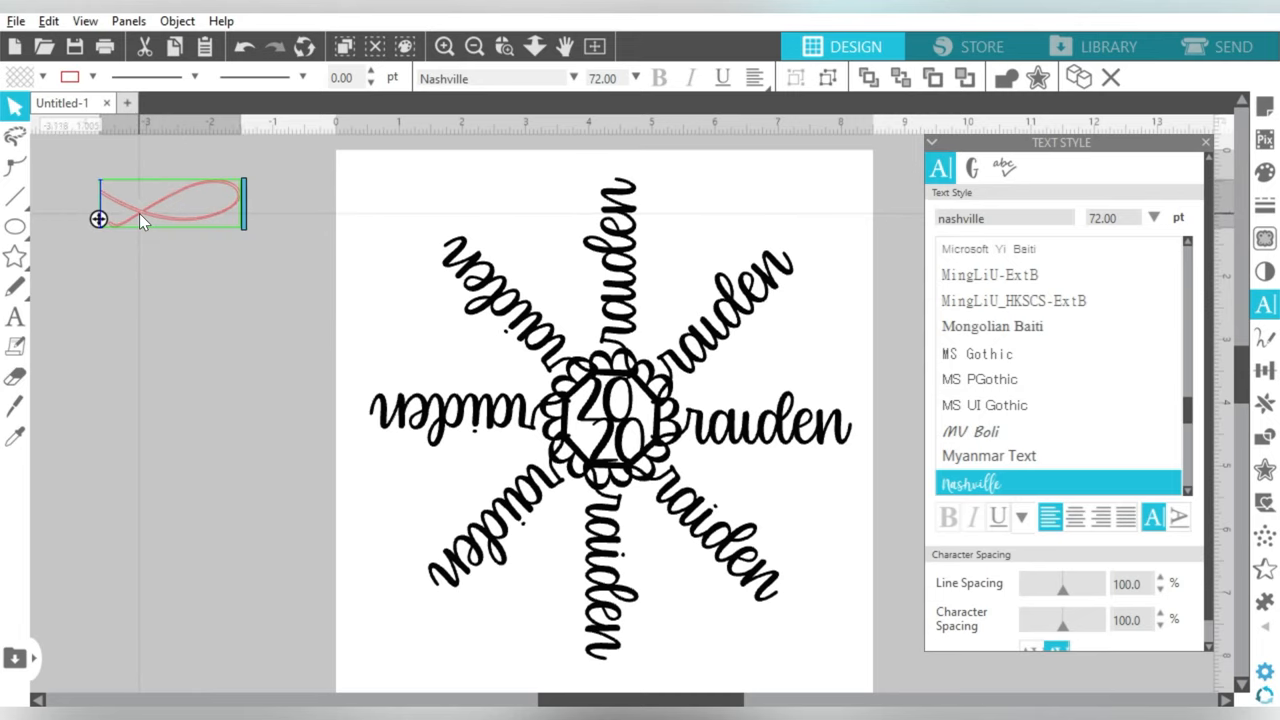
{"action": "type", "text": "bcdefgh"}
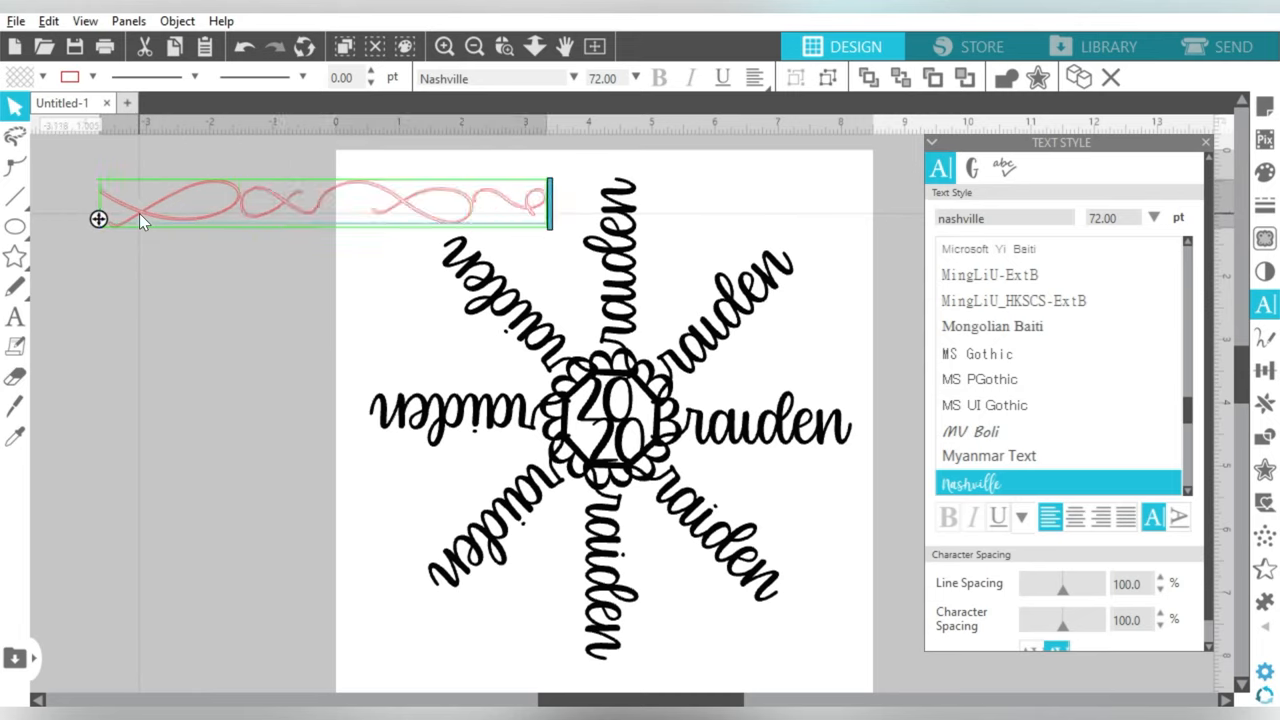
{"action": "type", "text": "ijklm"}
{"action": "left_click", "coordinate": [85, 443]}
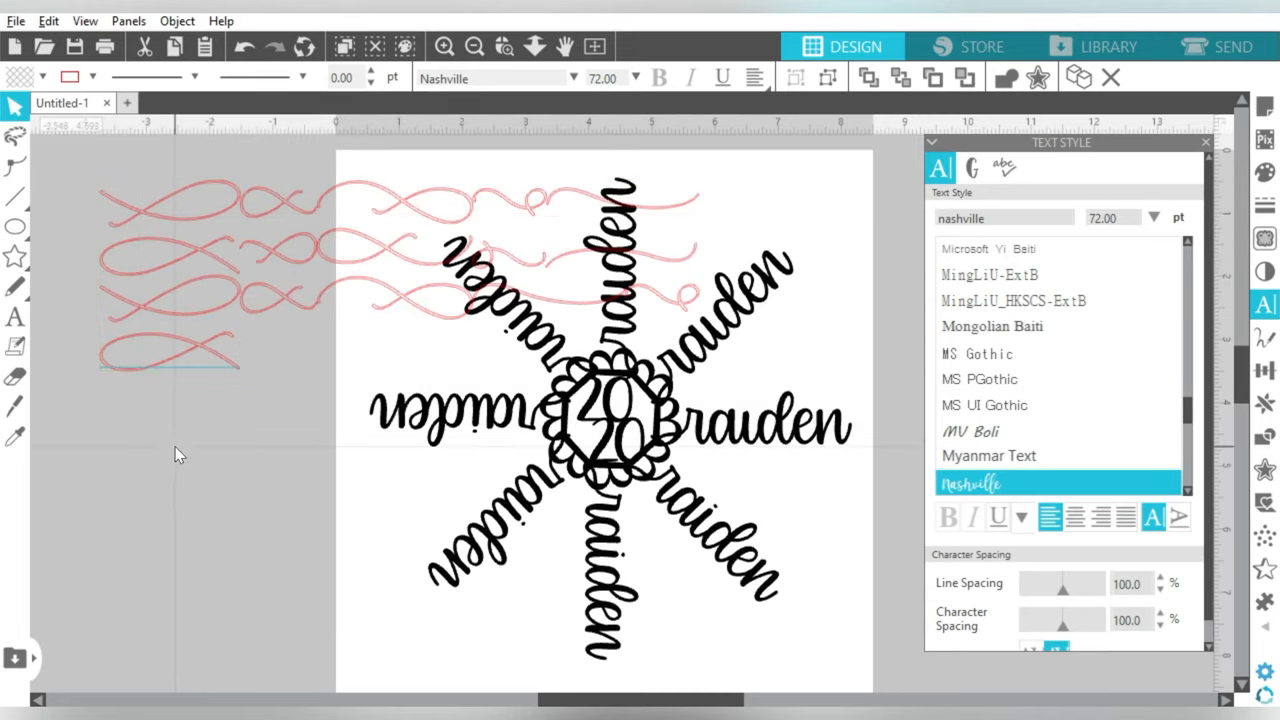
{"action": "mouse_move", "coordinate": [378, 243]}
{"action": "left_mouse_down"}
{"action": "mouse_move", "coordinate": [5, 280]}
{"action": "mouse_move", "coordinate": [351, 226]}
{"action": "left_mouse_up"}
Ungroup the swash text into separate pieces with black fill and black outlines.
{"action": "right_click", "coordinate": [351, 226]}
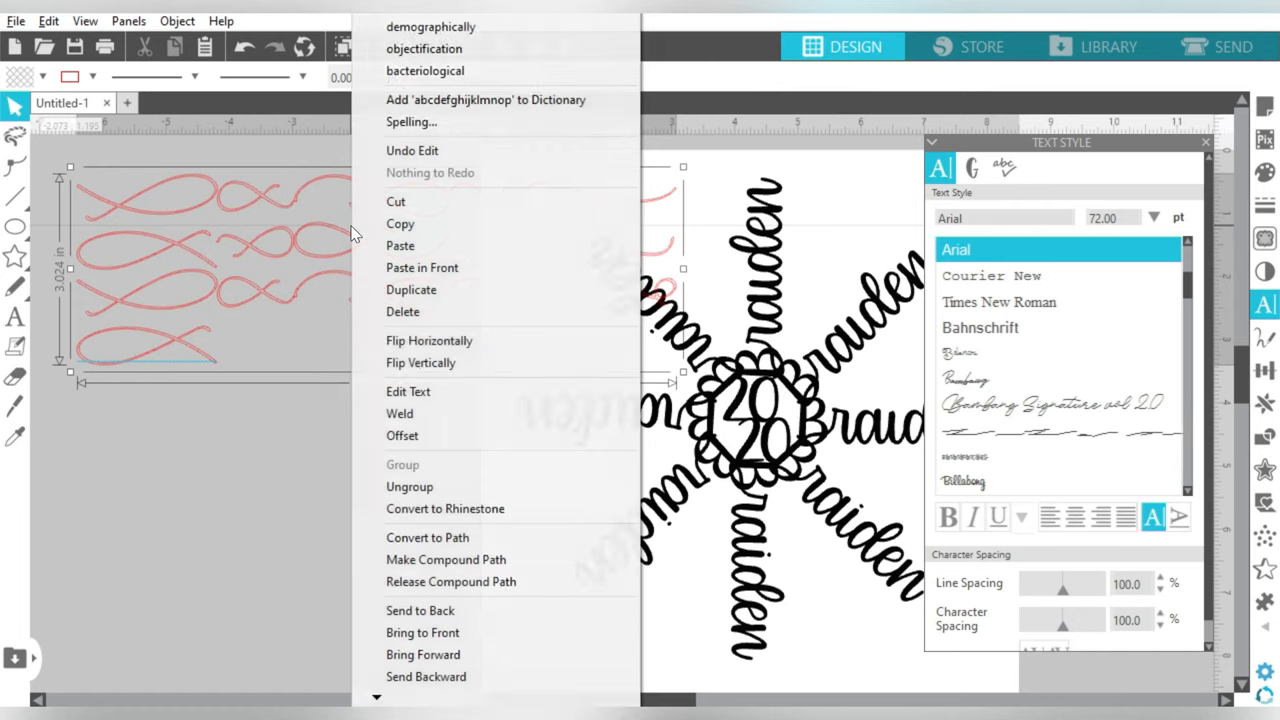
{"action": "left_click", "coordinate": [409, 486]}
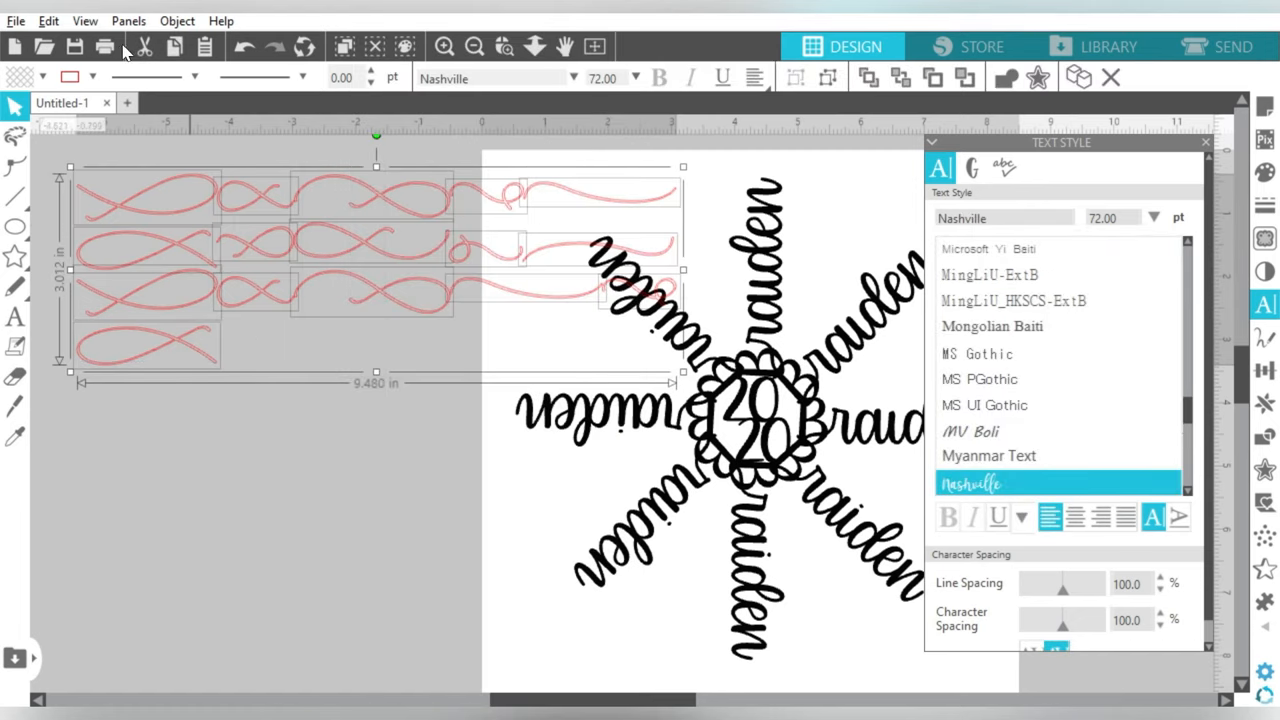
{"action": "left_click", "coordinate": [43, 78]}
{"action": "left_click", "coordinate": [45, 112]}
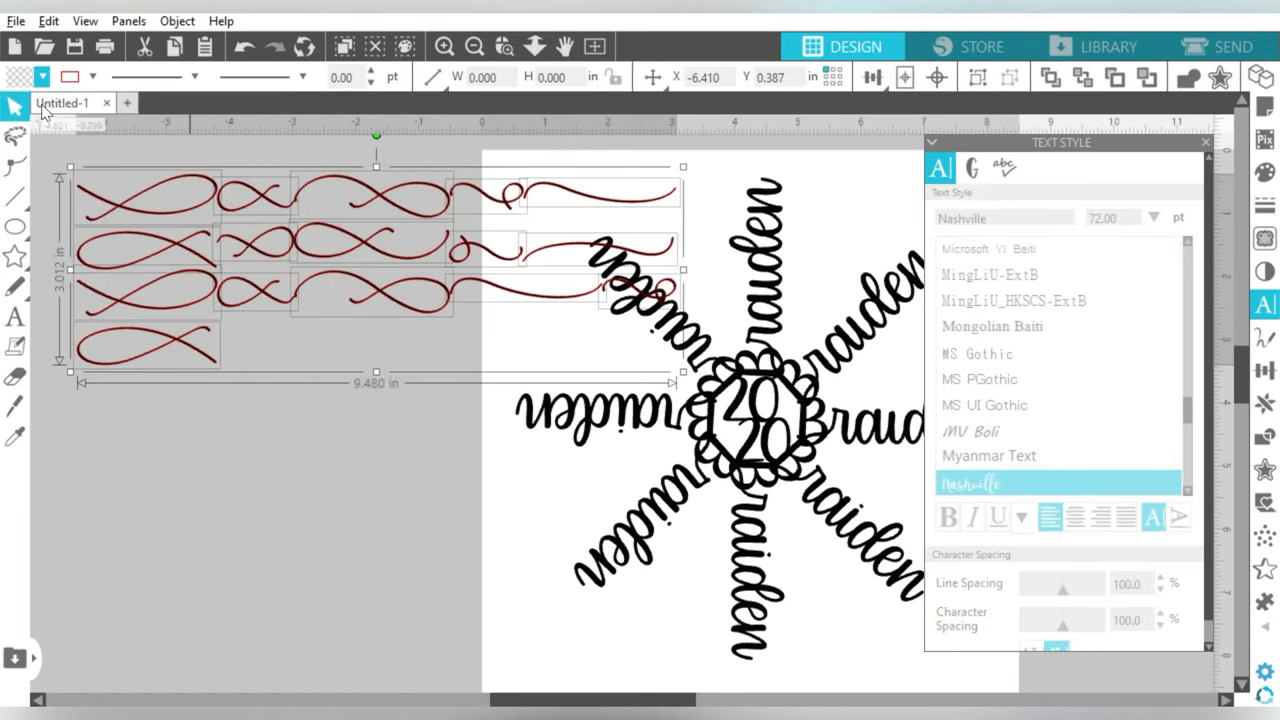
{"action": "left_click", "coordinate": [93, 77]}
{"action": "left_click", "coordinate": [73, 156]}
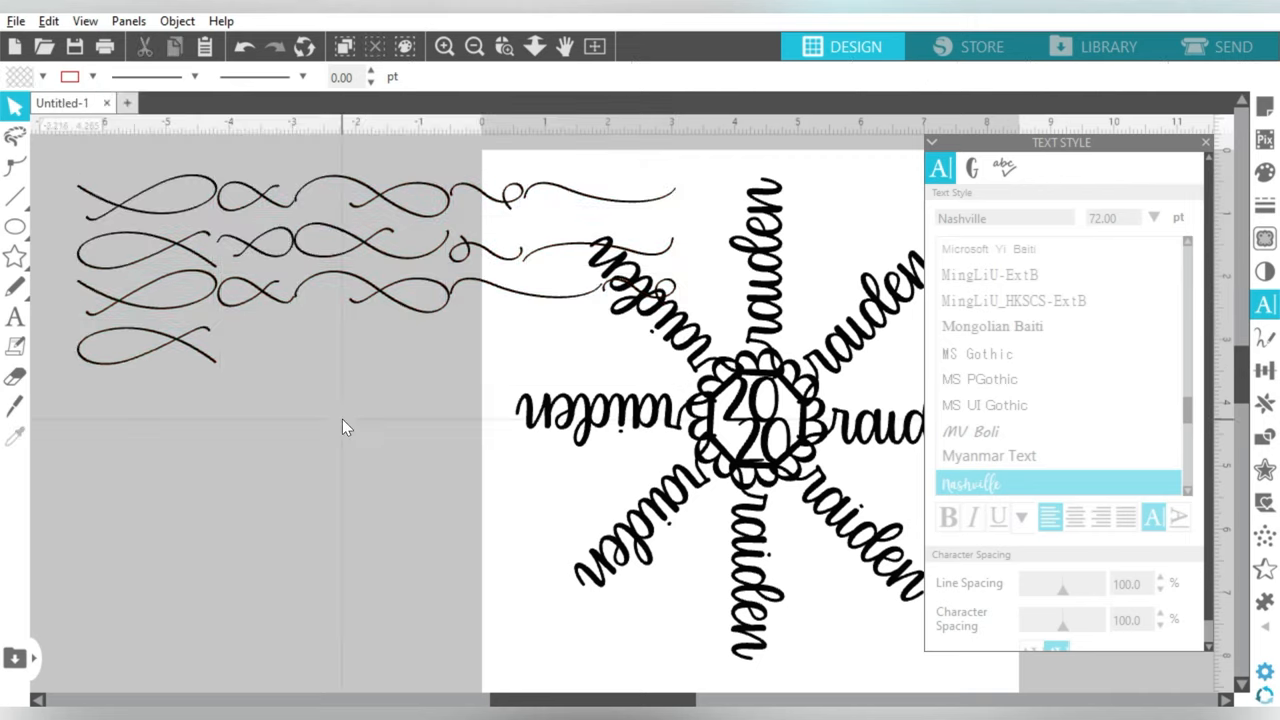
{"action": "left_click", "coordinate": [342, 419]}
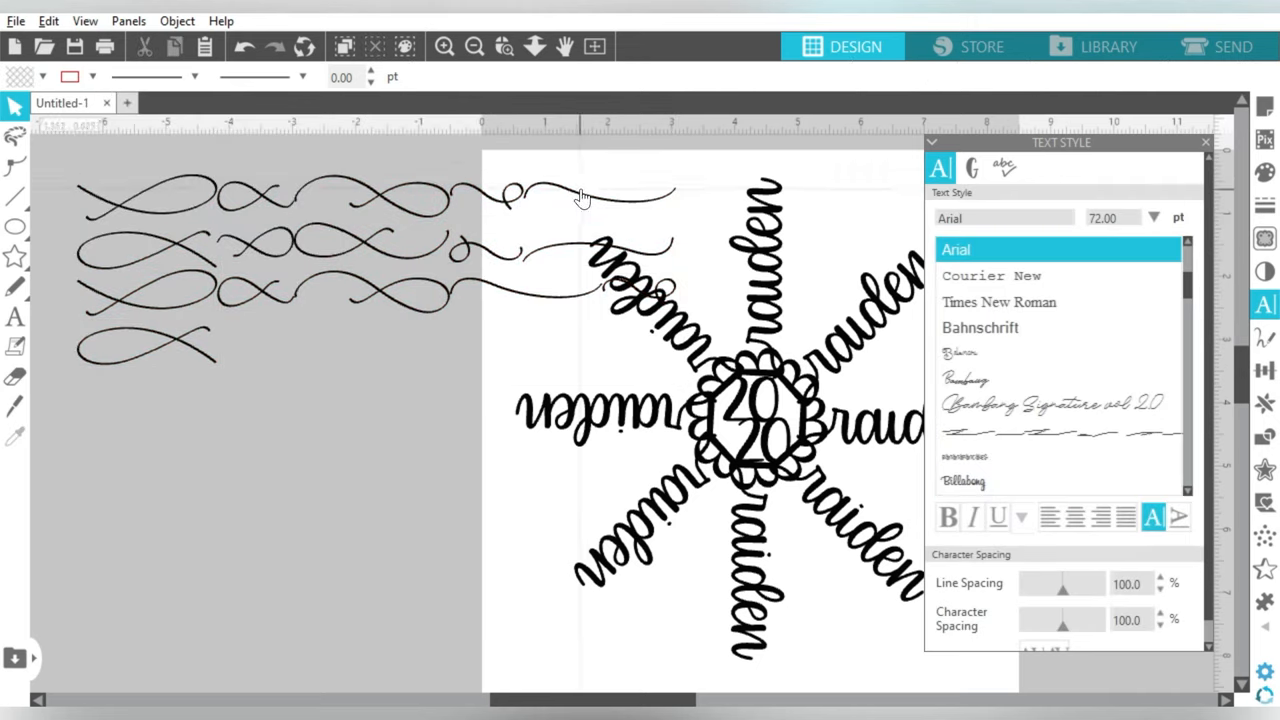
Drag three flourishes to the top of the page and delete the leftover ones.
{"action": "left_click_drag", "start_coordinate": [583, 196], "coordinate": [640, 182]}
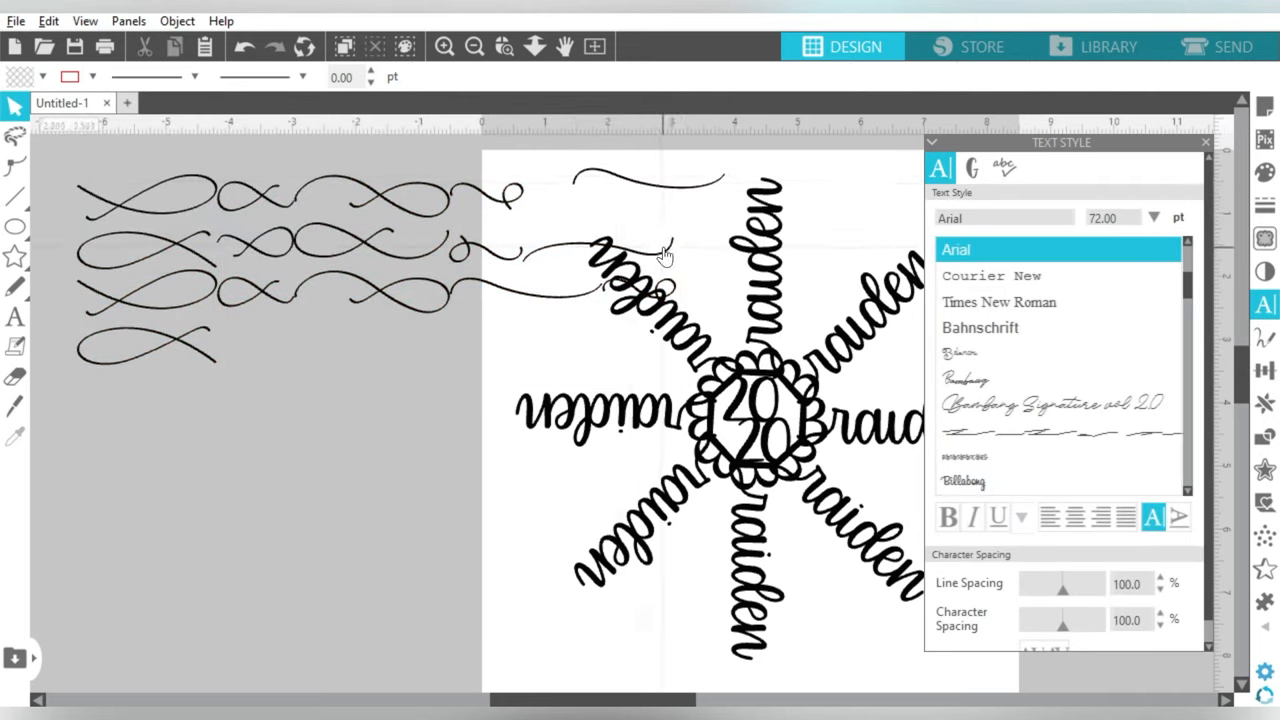
{"action": "left_click_drag", "start_coordinate": [483, 250], "coordinate": [690, 190]}
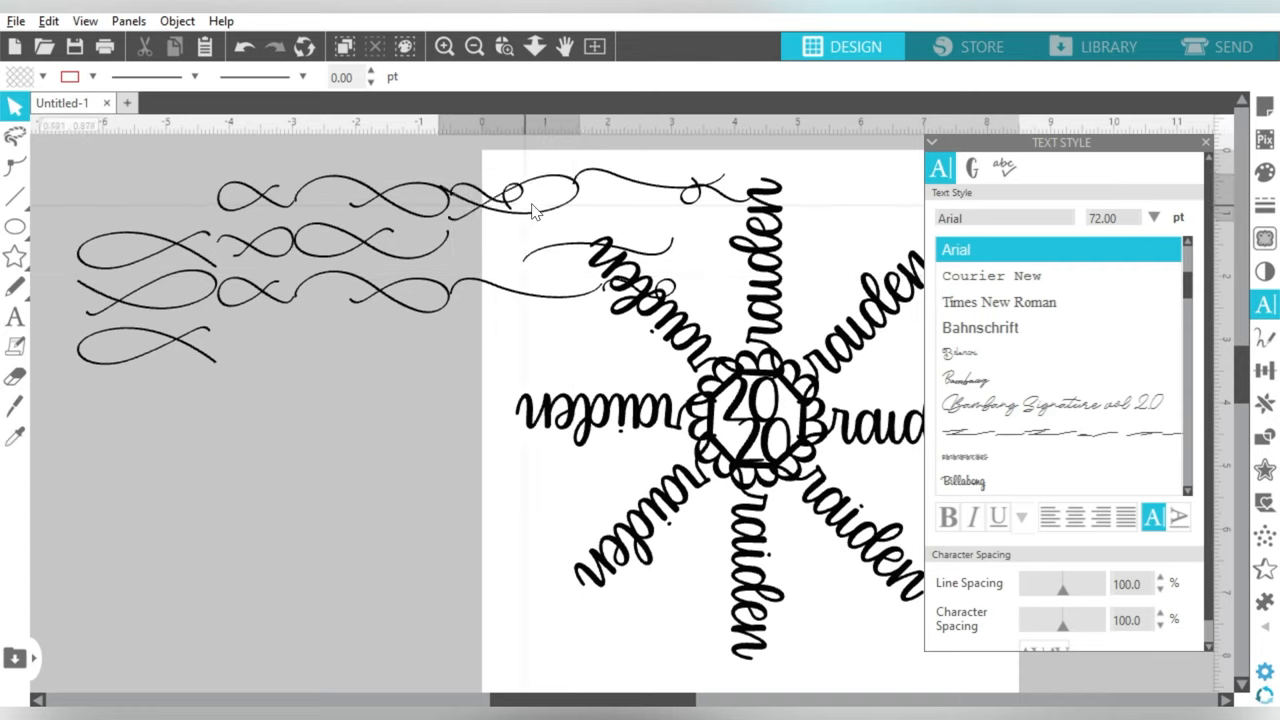
{"action": "left_click_drag", "start_coordinate": [150, 200], "coordinate": [700, 175]}
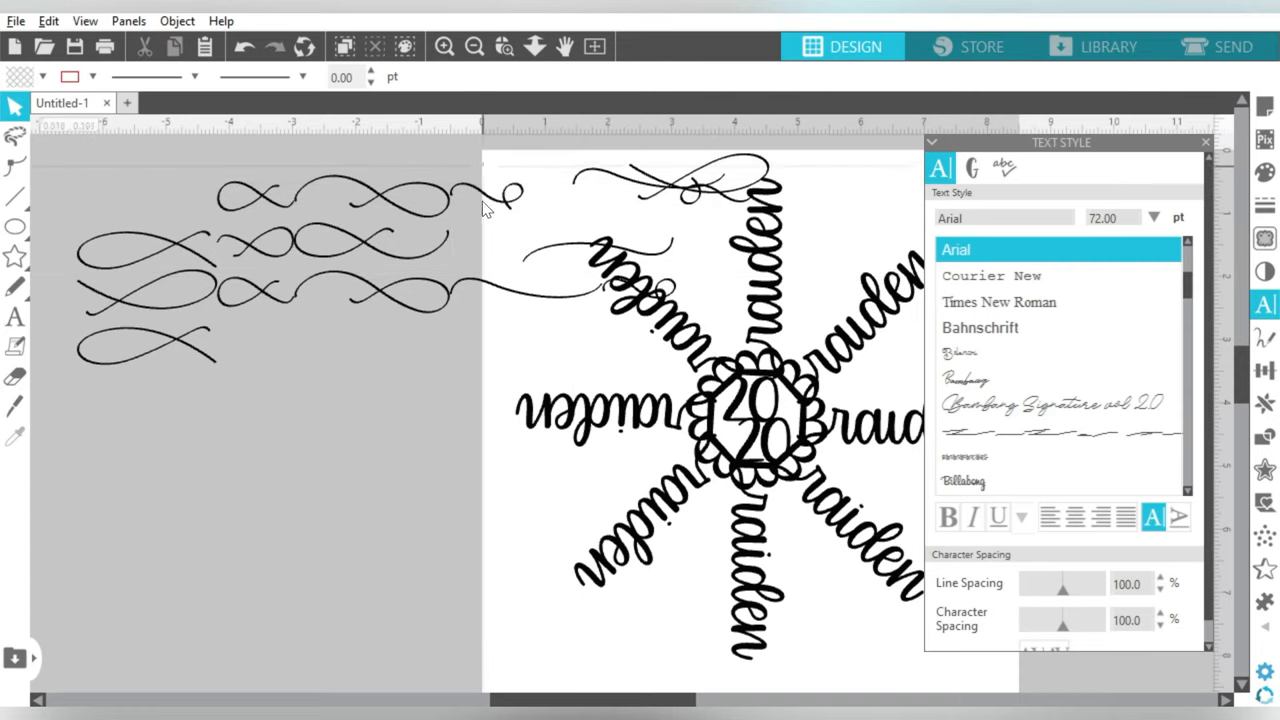
{"action": "mouse_move", "coordinate": [482, 160]}
{"action": "left_mouse_down"}
{"action": "mouse_move", "coordinate": [326, 341]}
{"action": "mouse_move", "coordinate": [70, 370]}
{"action": "left_mouse_up"}
{"action": "key", "text": "Delete"}
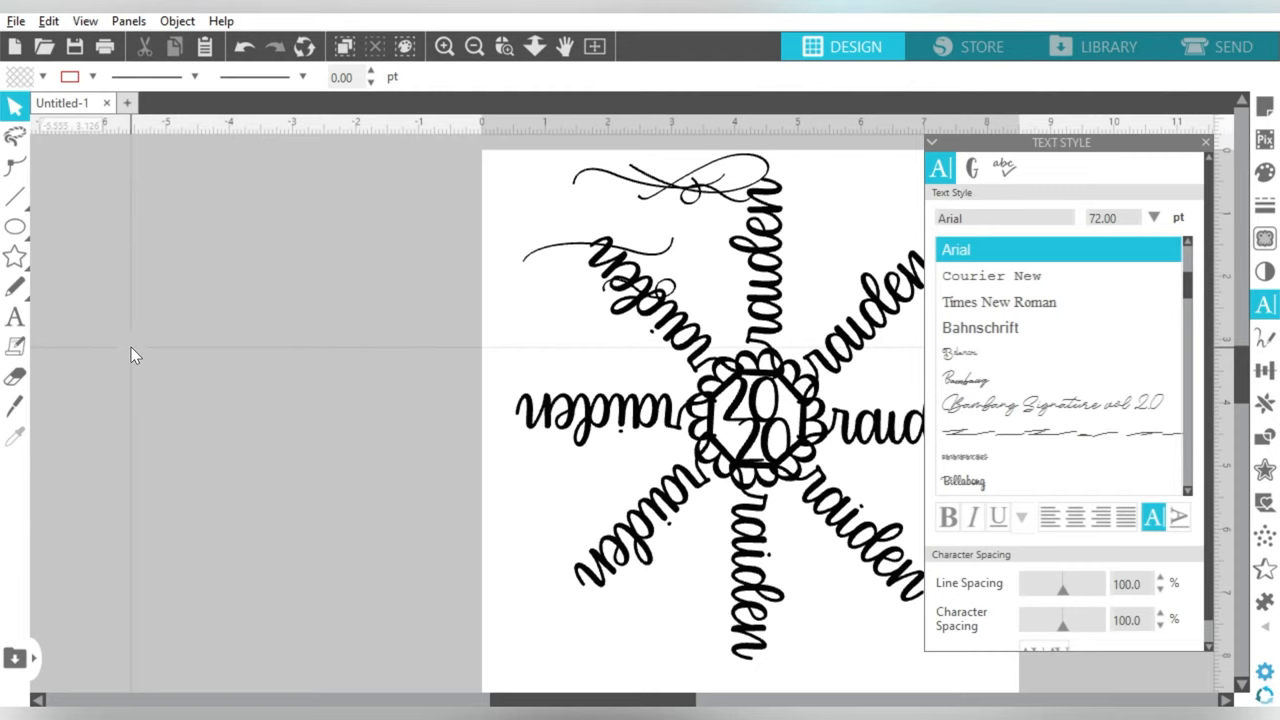
{"action": "left_click_drag", "start_coordinate": [520, 699], "coordinate": [590, 699]}
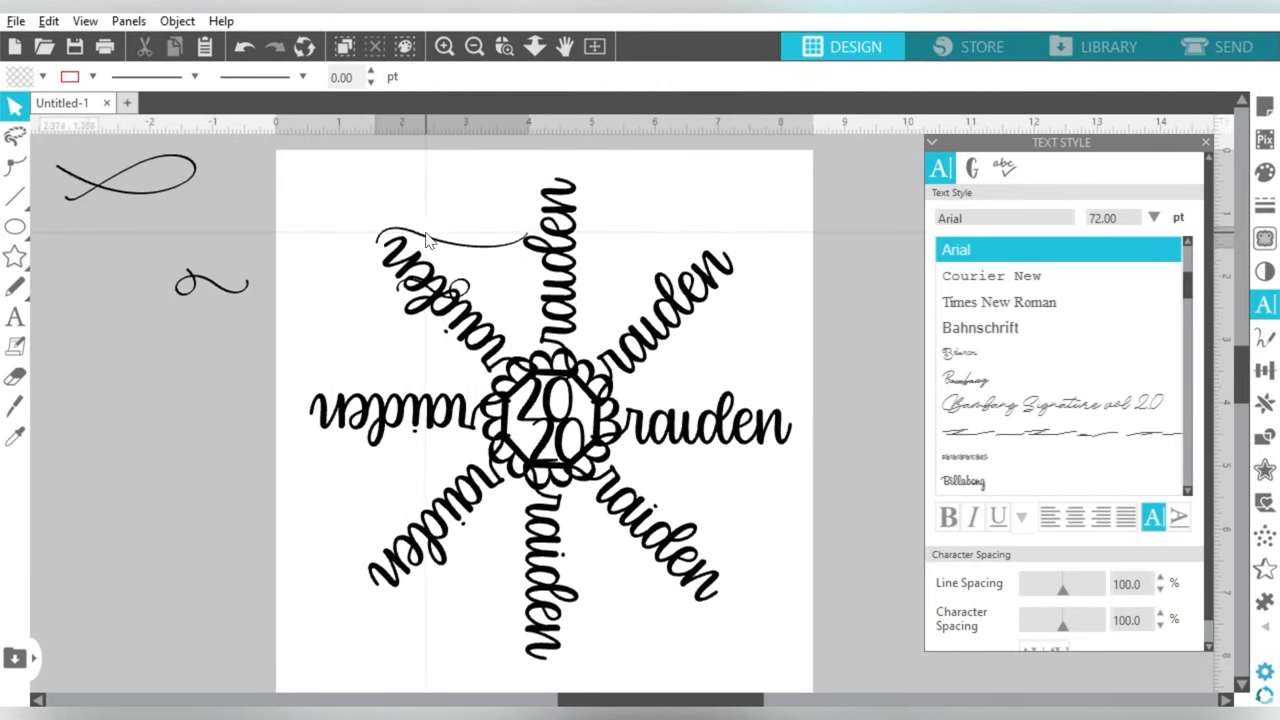
Position the swash curve level above the snowflake's top arm after trying a diagonal tilt.
{"action": "left_click_drag", "start_coordinate": [425, 240], "coordinate": [425, 222]}
{"action": "left_click", "coordinate": [472, 292]}
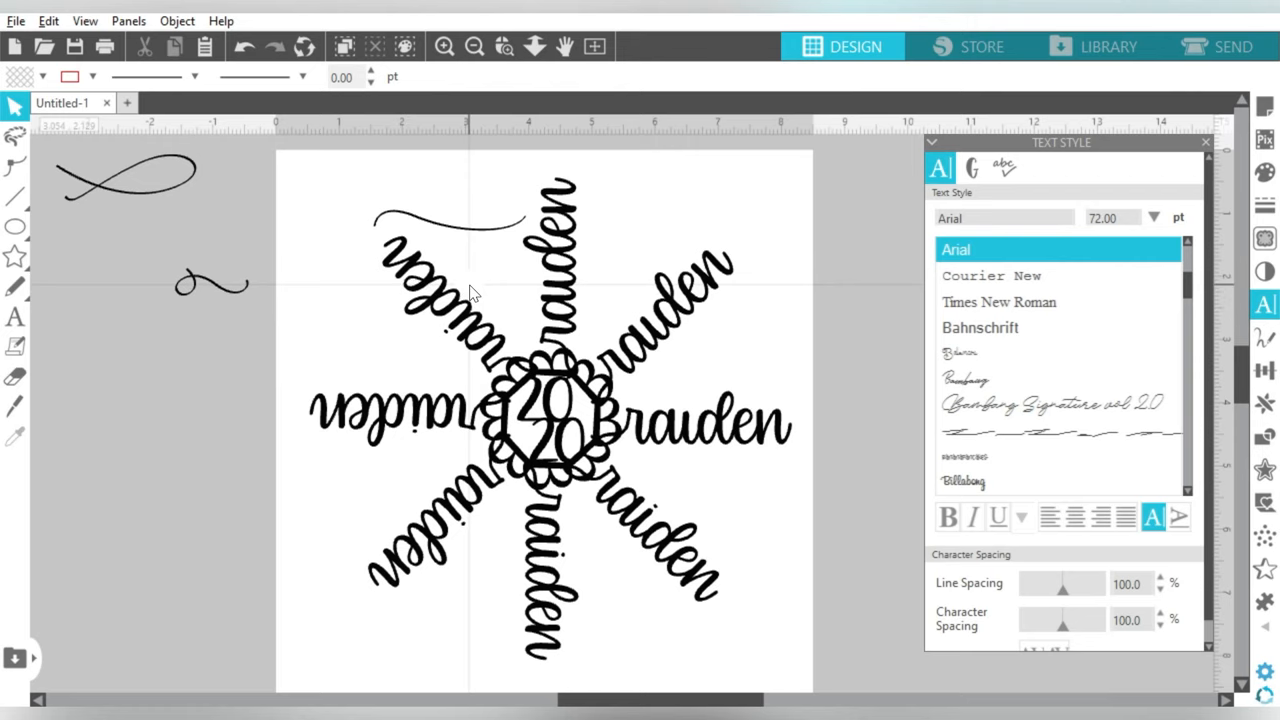
{"action": "left_click", "coordinate": [455, 222]}
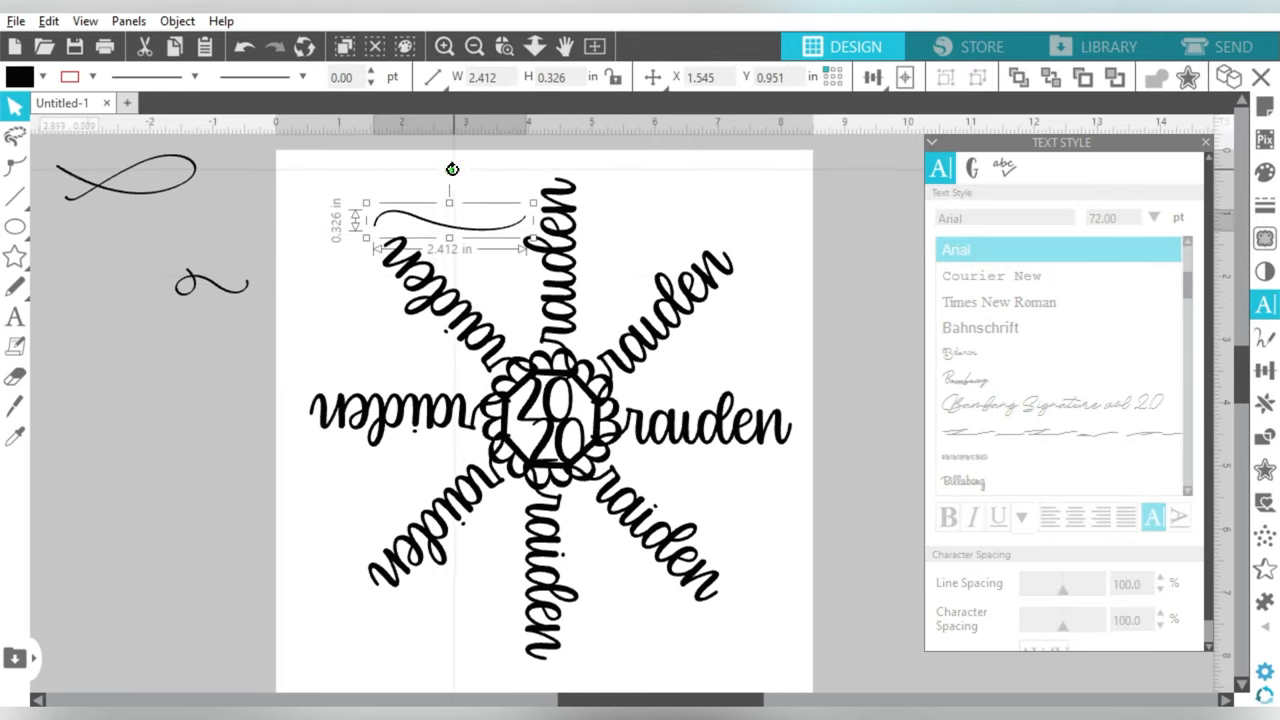
{"action": "mouse_move", "coordinate": [452, 168]}
{"action": "left_mouse_down"}
{"action": "mouse_move", "coordinate": [493, 196]}
{"action": "mouse_move", "coordinate": [478, 278]}
{"action": "left_mouse_up"}
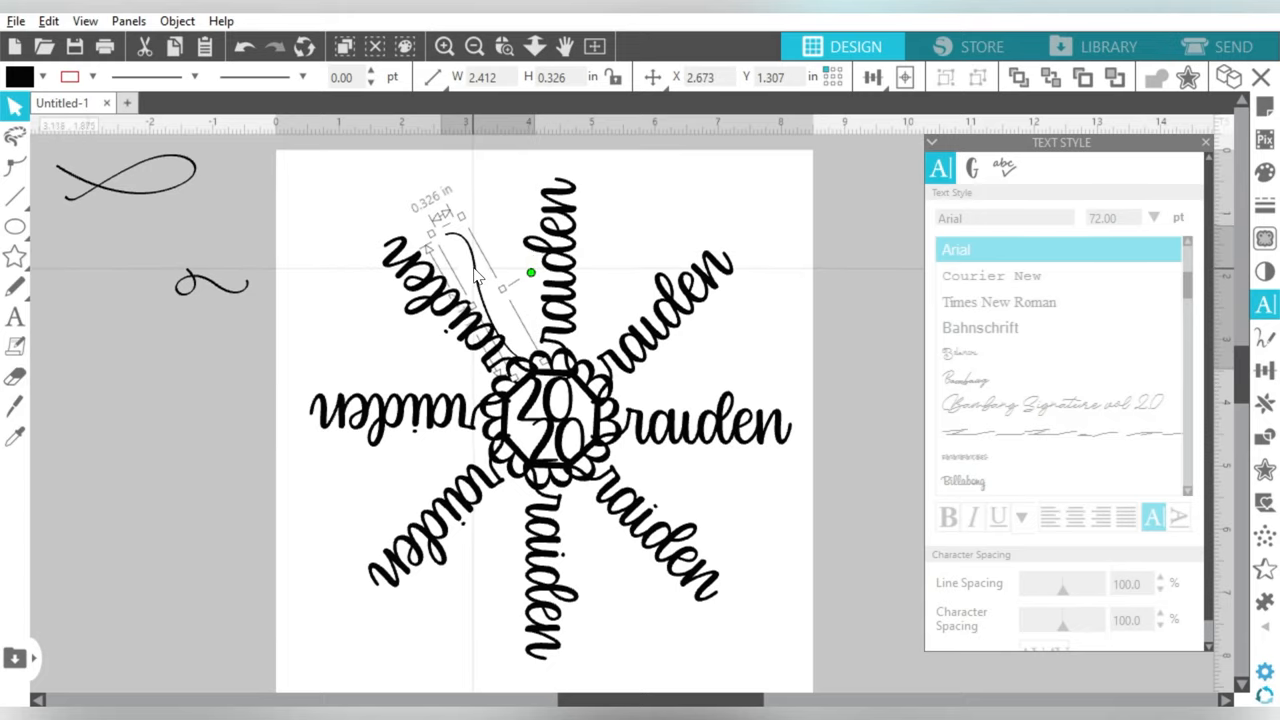
{"action": "key", "text": "Down"}
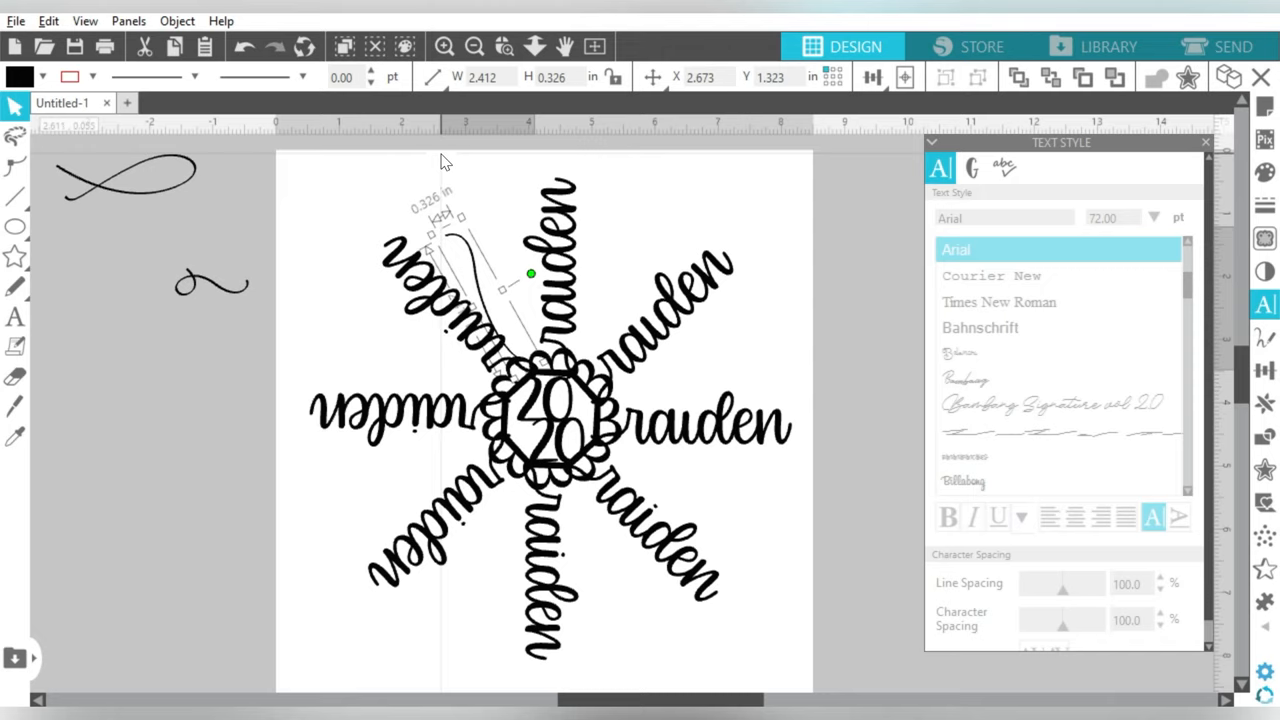
{"action": "left_click_drag", "start_coordinate": [445, 162], "coordinate": [449, 148]}
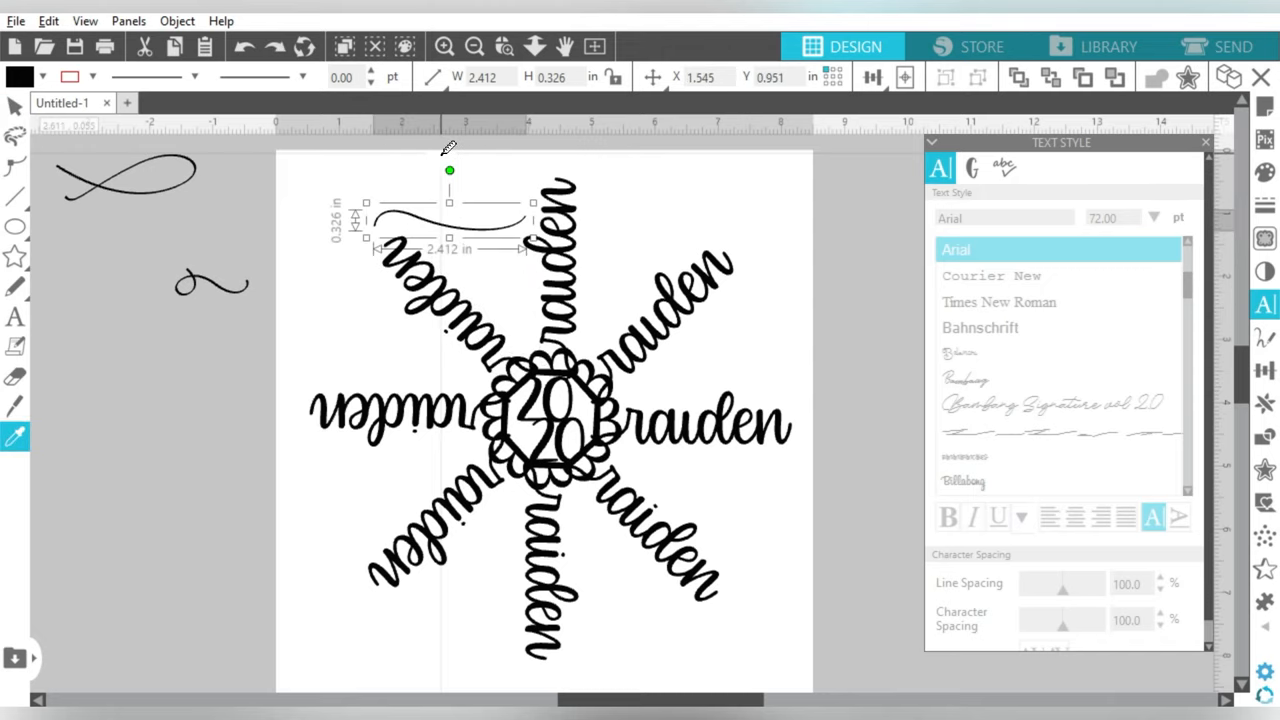
Duplicate the swash curve to its right and bring up the Transform alignment tools.
{"action": "left_click_drag", "start_coordinate": [449, 215], "coordinate": [600, 215]}
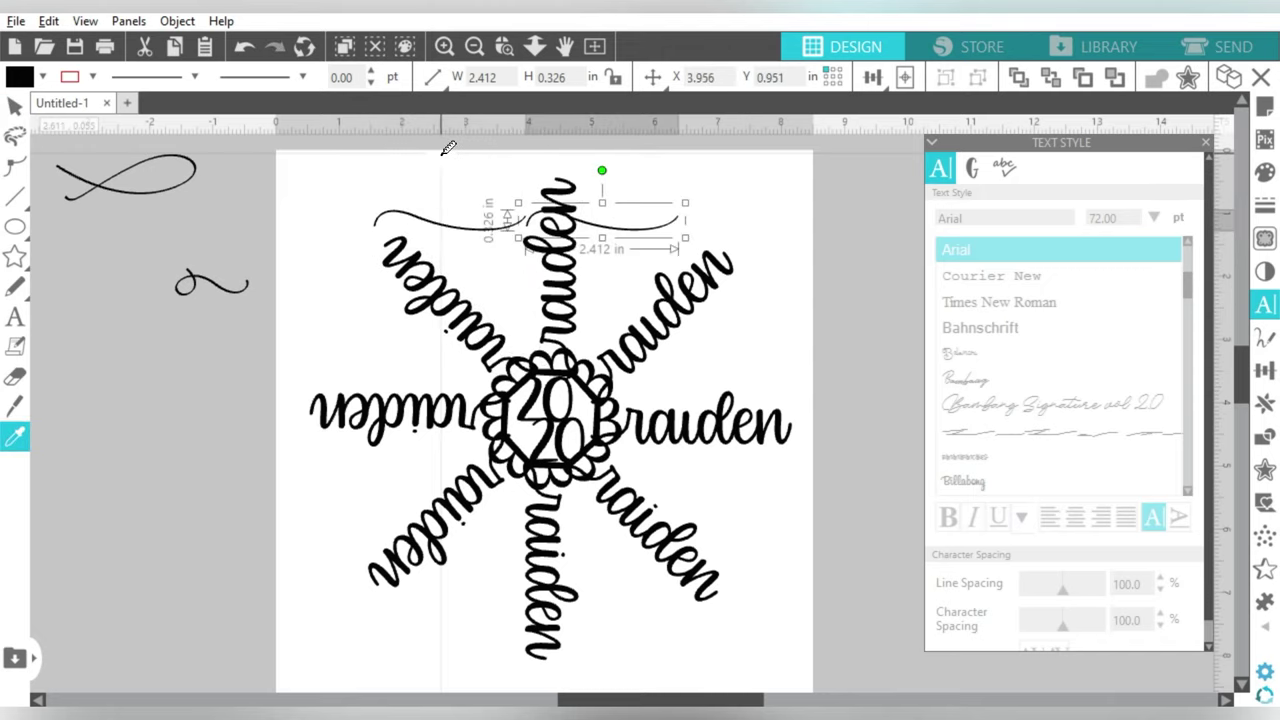
{"action": "right_click", "coordinate": [632, 240]}
{"action": "left_click", "coordinate": [1264, 372]}
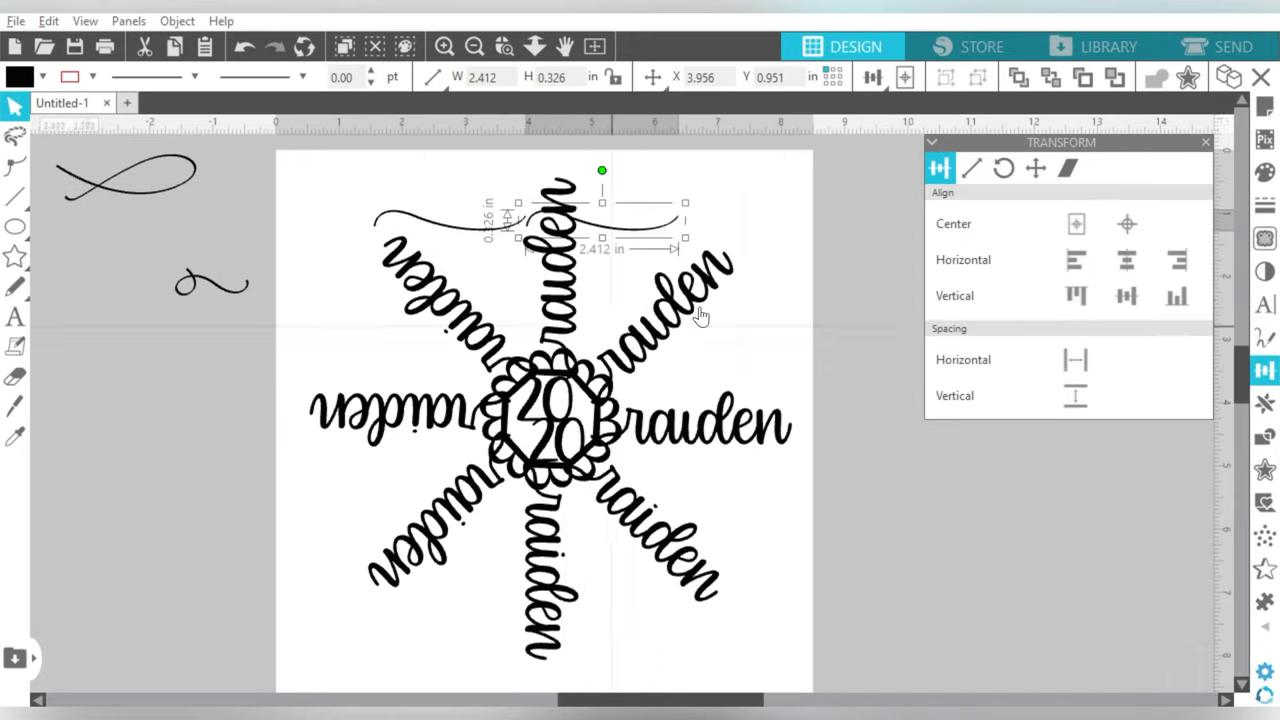
Move the snowflake aside and flip the copied swash curve upside down, nudging it right.
{"action": "left_click_drag", "start_coordinate": [600, 322], "coordinate": [1050, 390]}
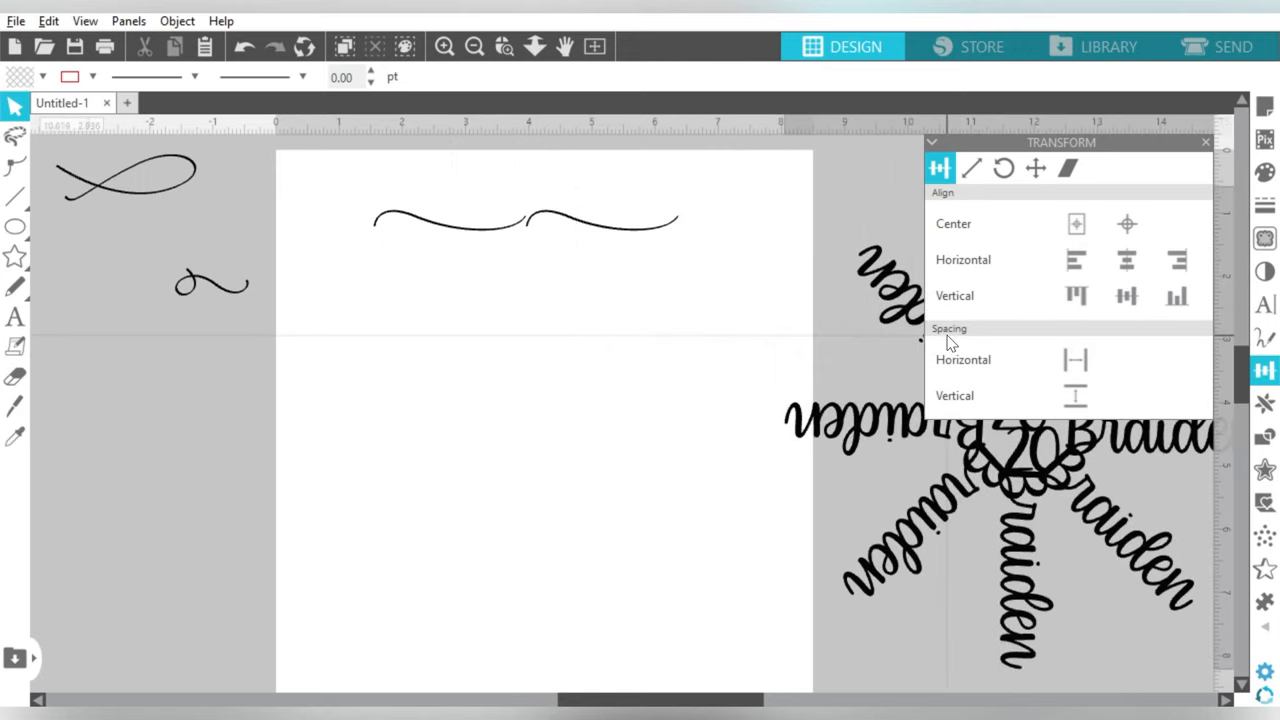
{"action": "left_click", "coordinate": [600, 218]}
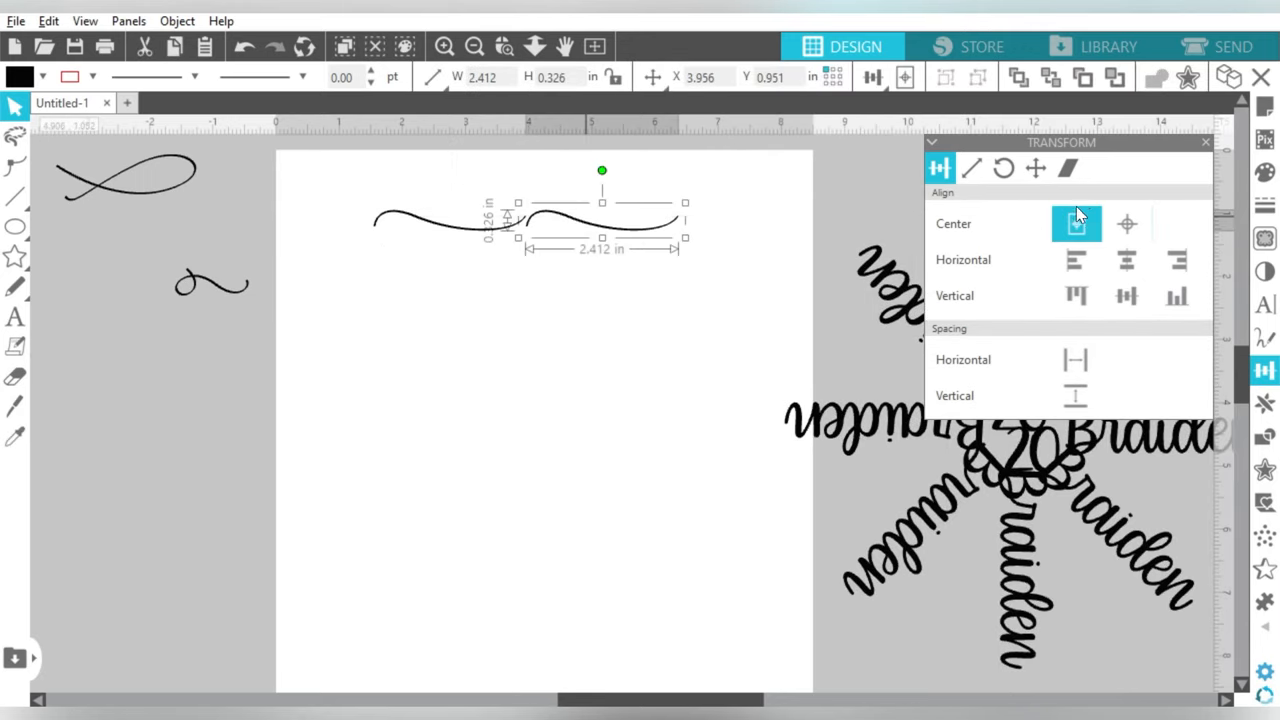
{"action": "left_click", "coordinate": [1008, 169]}
{"action": "left_click", "coordinate": [1068, 350]}
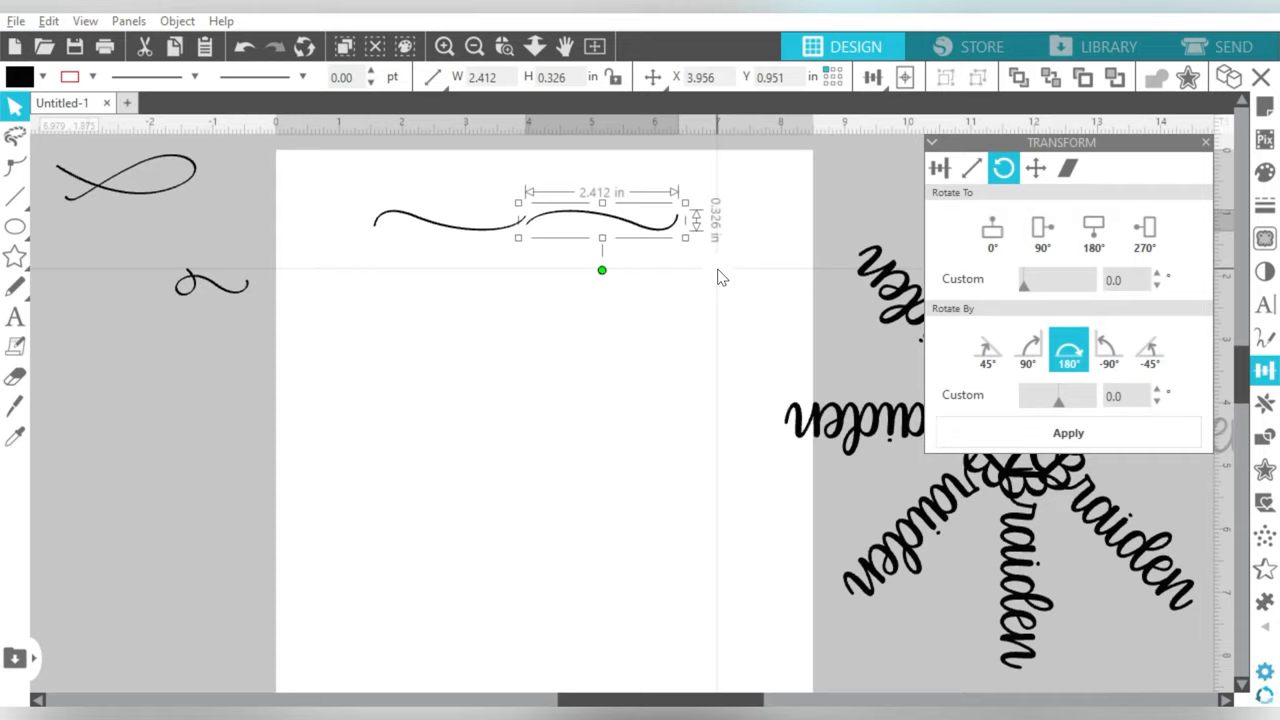
{"action": "key", "text": "Right"}
{"action": "key", "text": "Right"}
{"action": "key", "text": "Right"}
{"action": "key", "text": "Right"}
{"action": "key", "text": "Right"}
{"action": "key", "text": "Right"}
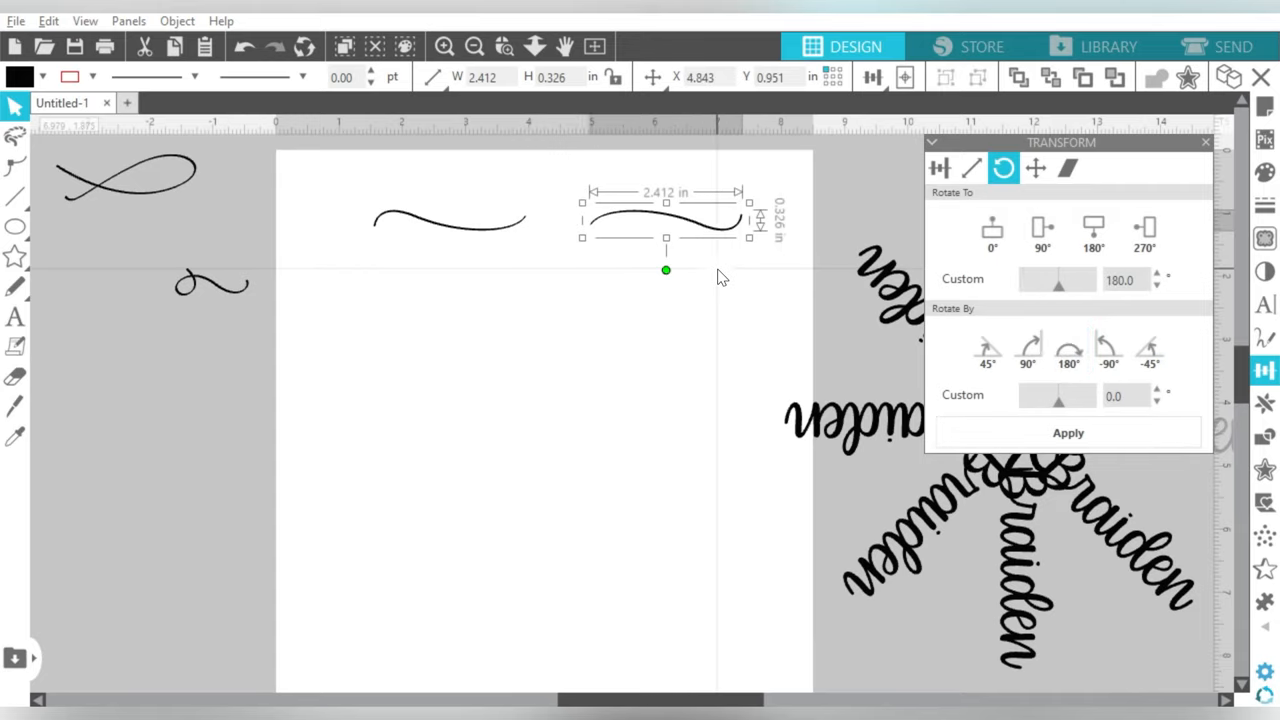
{"action": "key", "text": "Right"}
{"action": "key", "text": "Right"}
{"action": "key", "text": "Right"}
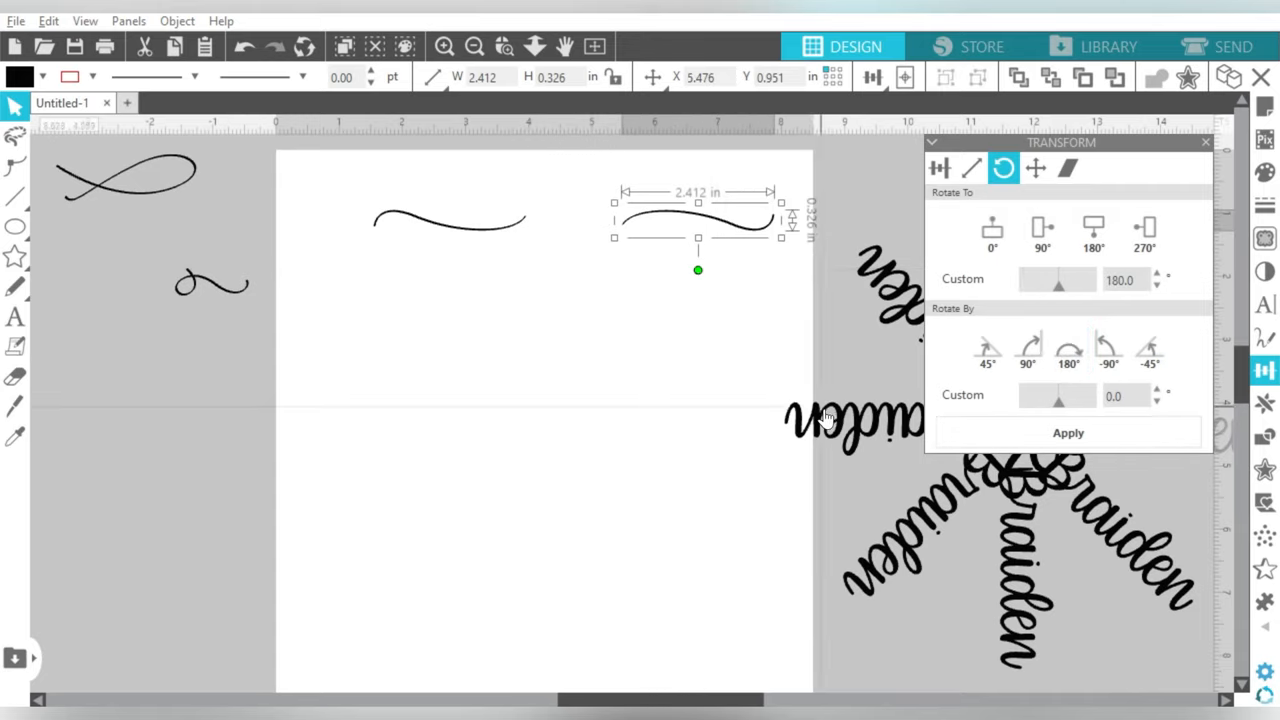
Bring the name design back, tuck the swashes under the horizontal name and centre the design on the page.
{"action": "left_click_drag", "start_coordinate": [830, 425], "coordinate": [395, 257]}
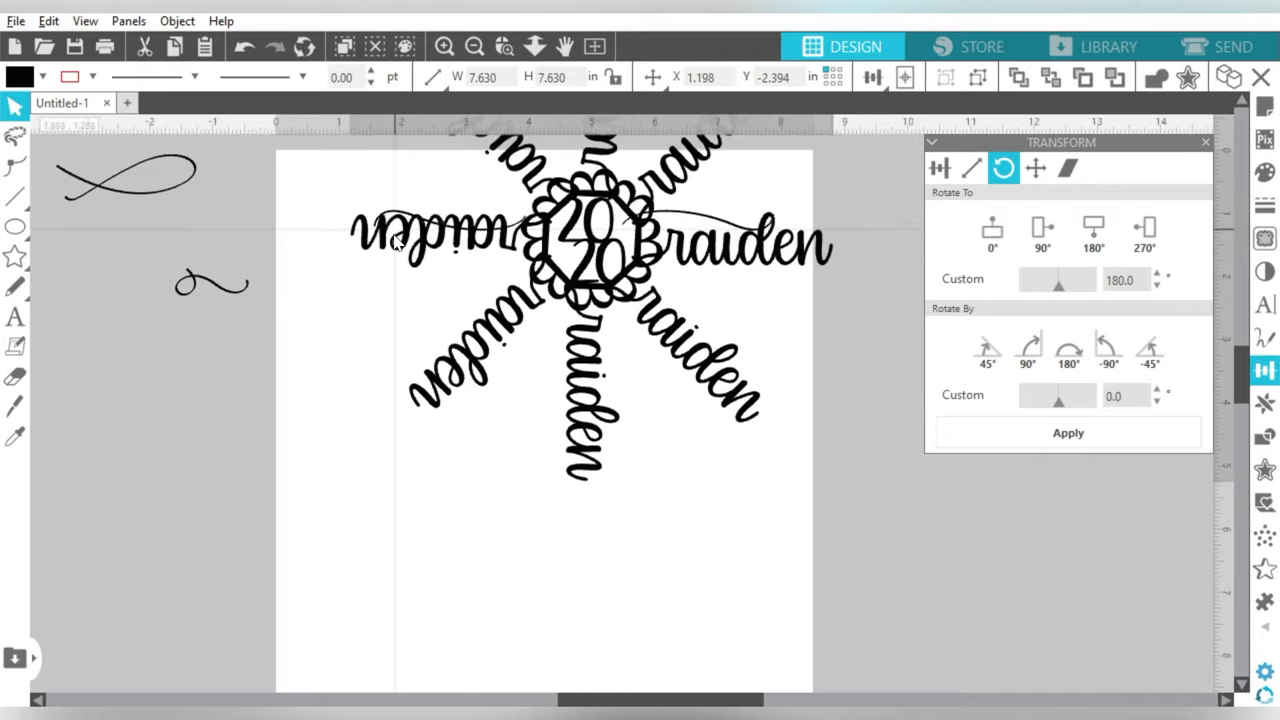
{"action": "left_click", "coordinate": [730, 210]}
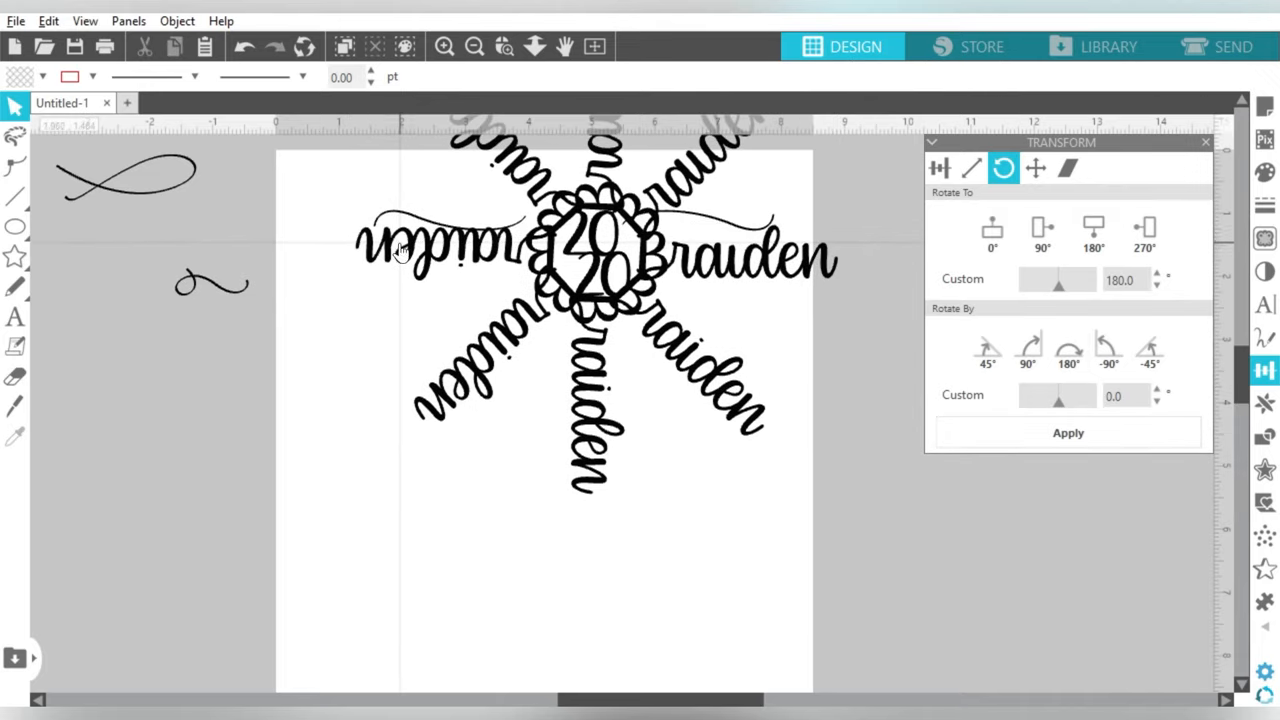
{"action": "left_click_drag", "start_coordinate": [730, 212], "coordinate": [765, 290]}
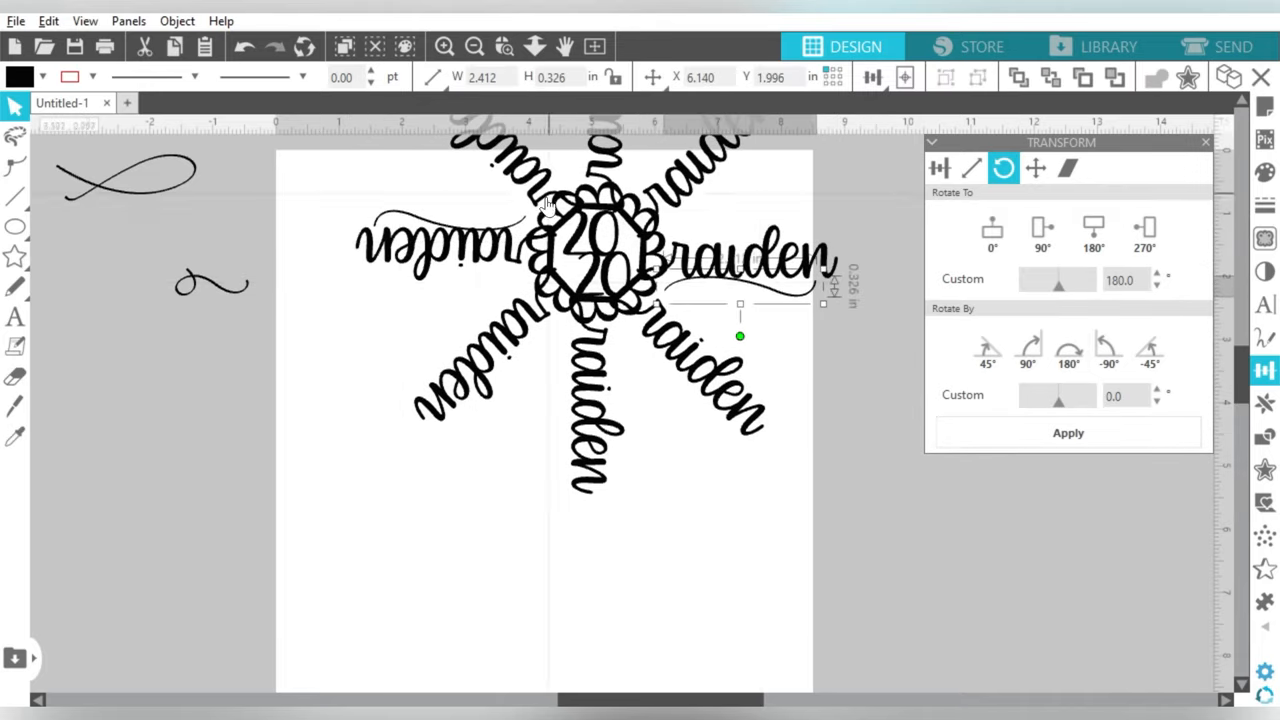
{"action": "left_click", "coordinate": [410, 225], "text": "shift"}
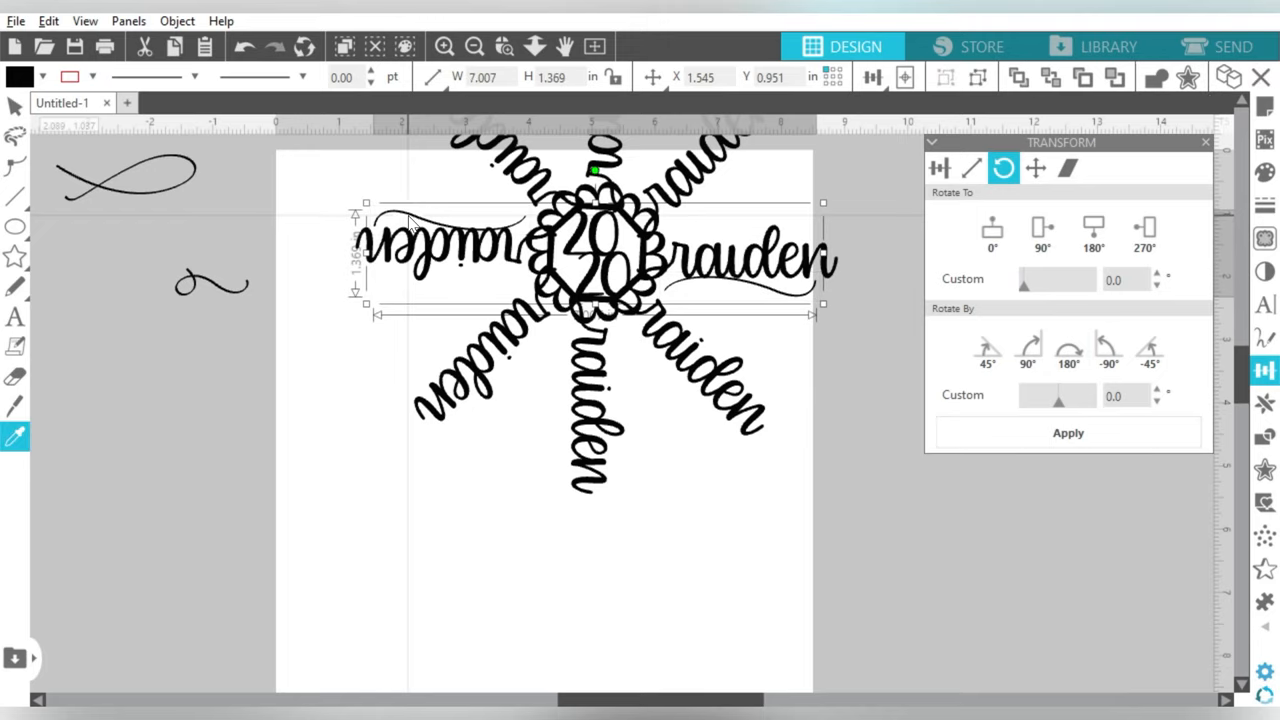
{"action": "left_click", "coordinate": [822, 188]}
{"action": "left_click", "coordinate": [600, 250]}
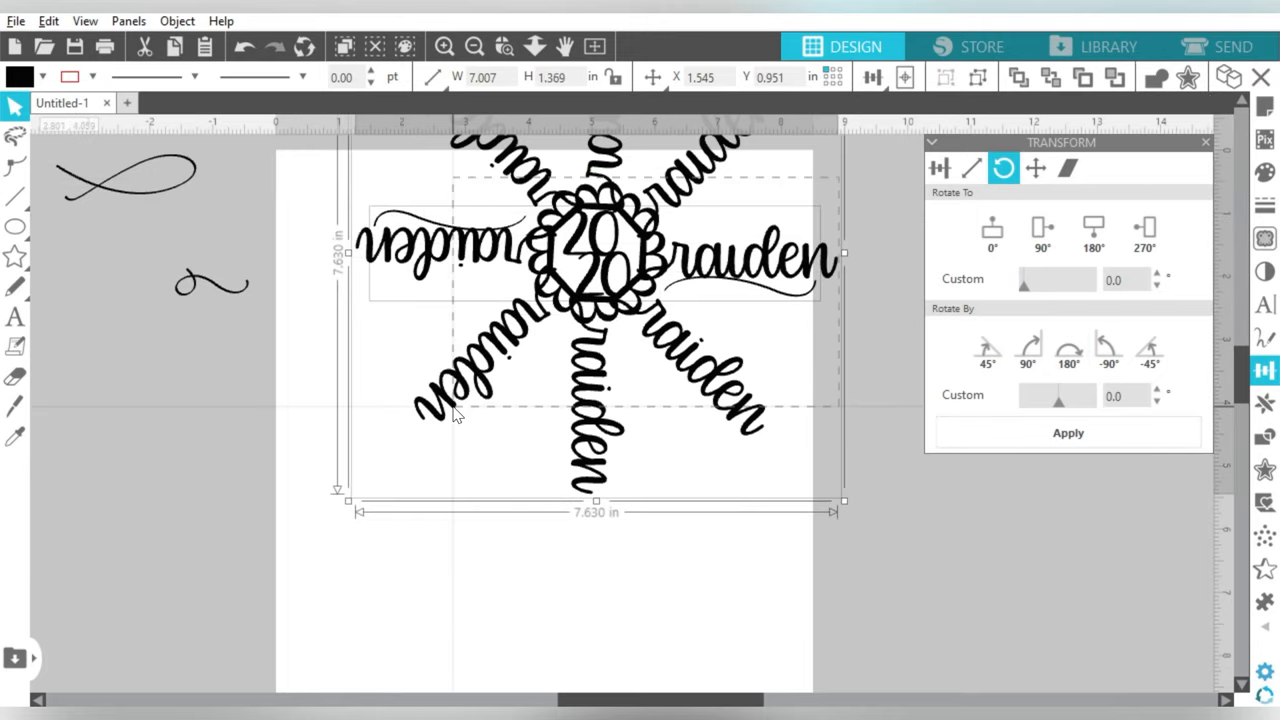
{"action": "left_click_drag", "start_coordinate": [570, 225], "coordinate": [525, 322]}
{"action": "left_click", "coordinate": [780, 230]}
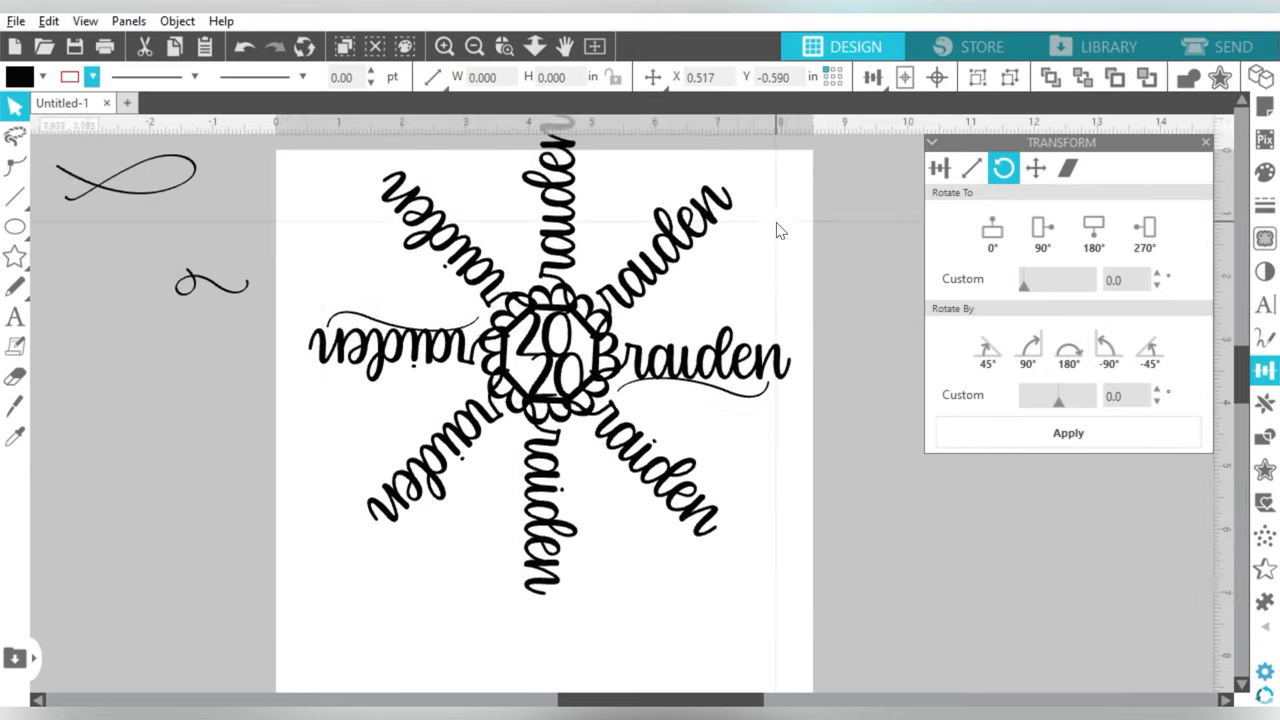
{"action": "left_click", "coordinate": [764, 410]}
Rotate-copy the name with its swashes around the centre, weld all arms into one shape and pull in the small loop flourish.
{"action": "left_click", "coordinate": [760, 402]}
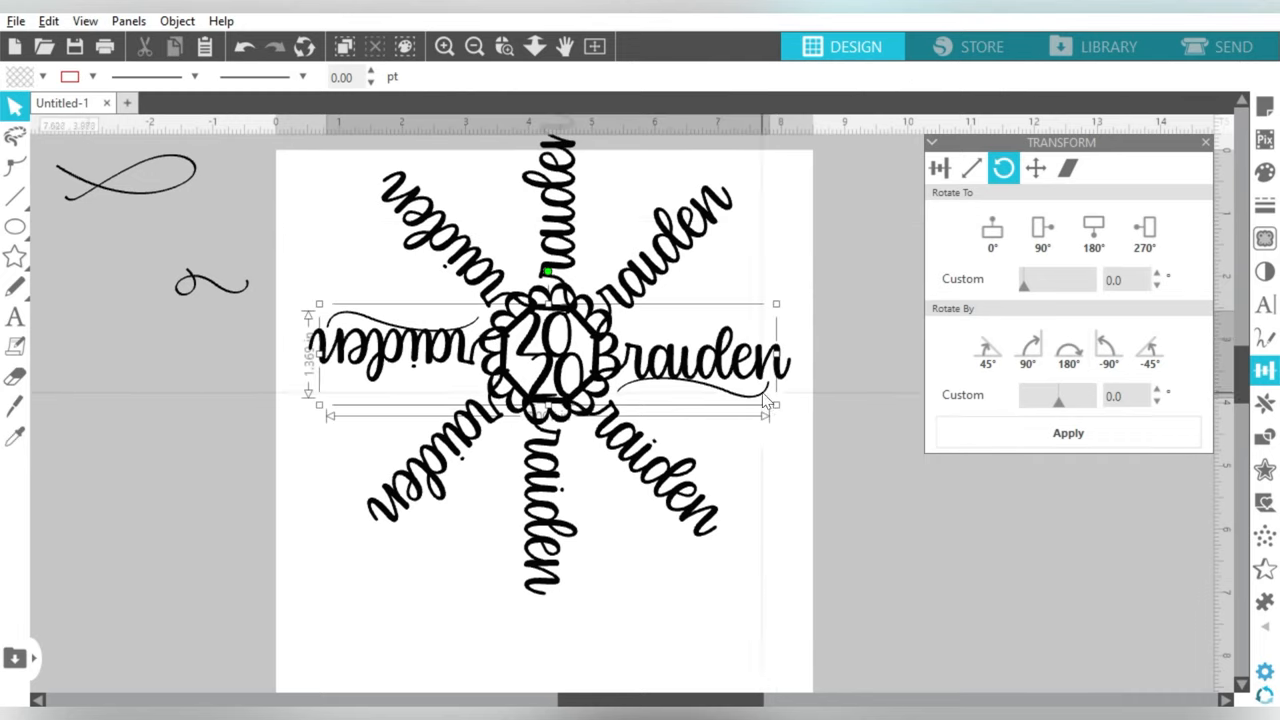
{"action": "left_click", "coordinate": [1266, 405]}
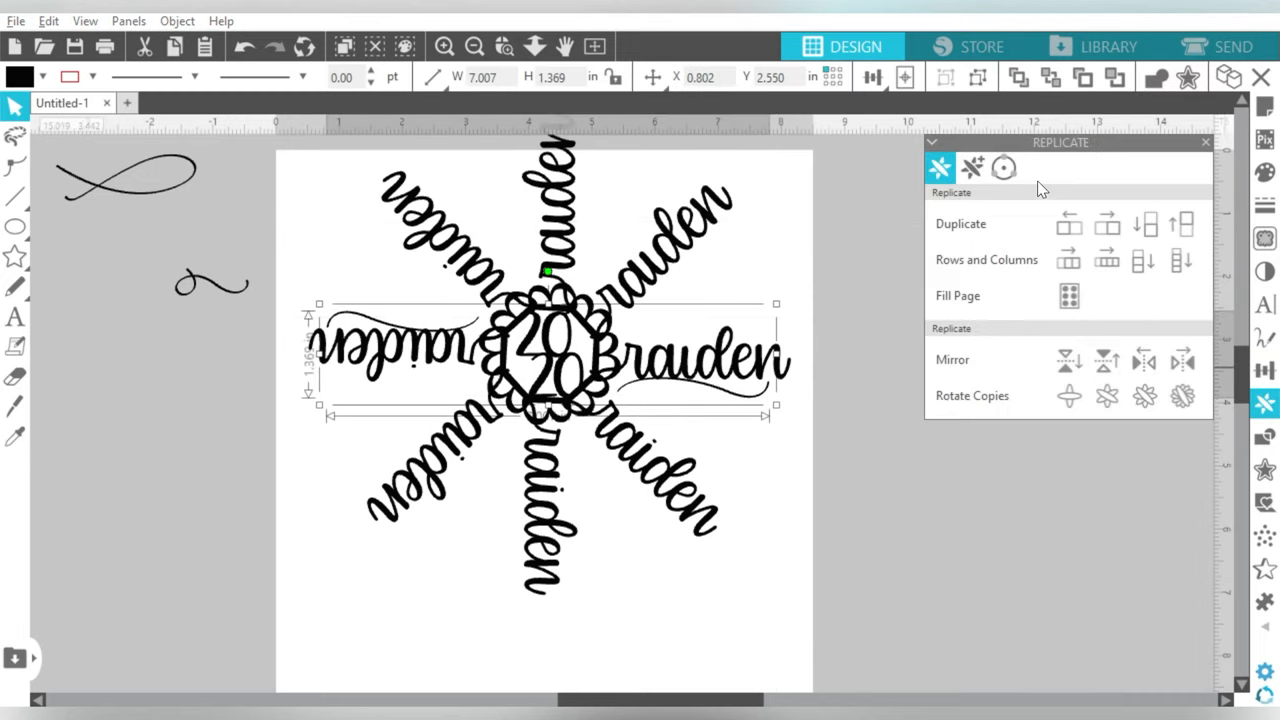
{"action": "left_click", "coordinate": [1144, 397]}
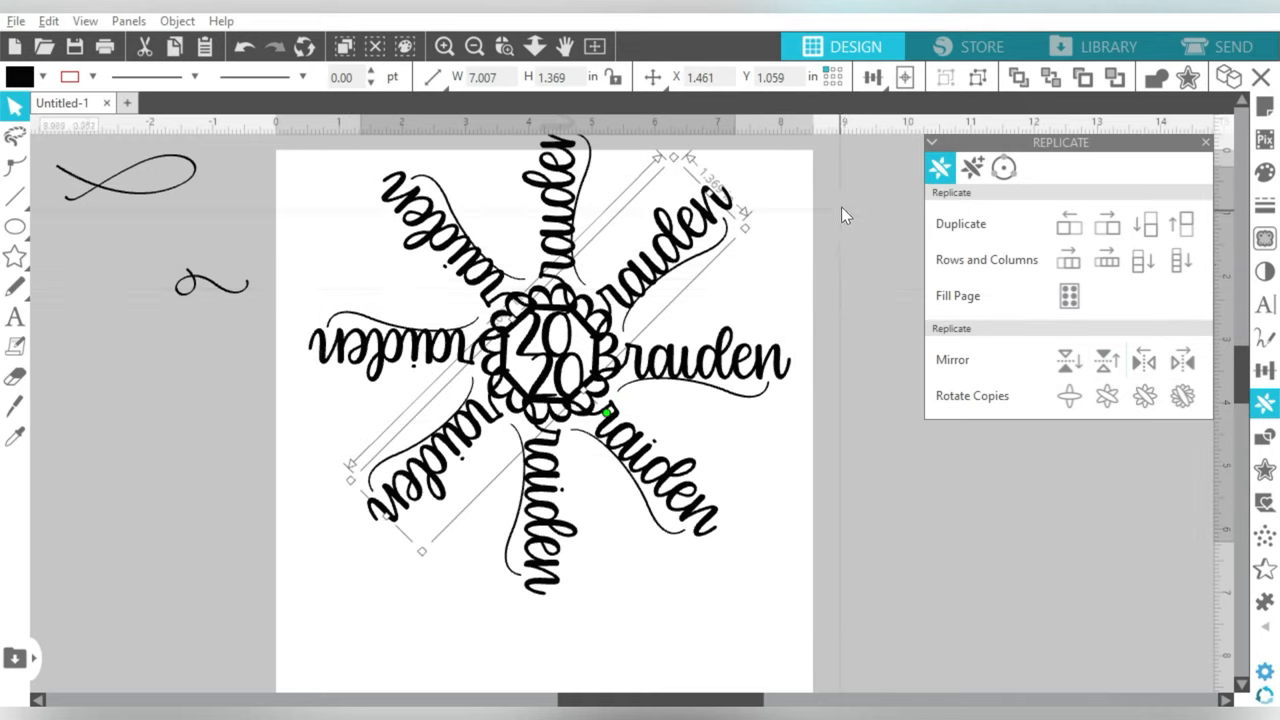
{"action": "left_click_drag", "start_coordinate": [828, 166], "coordinate": [622, 312]}
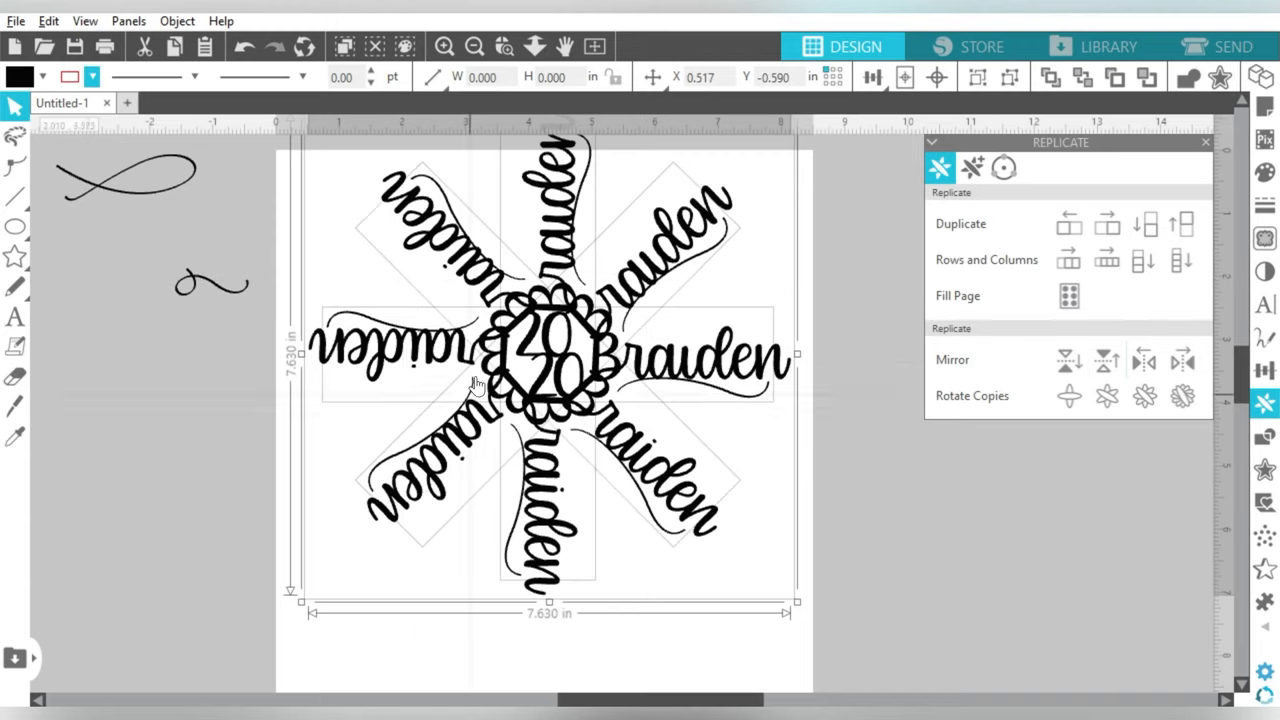
{"action": "right_click", "coordinate": [500, 348]}
{"action": "left_click", "coordinate": [553, 382]}
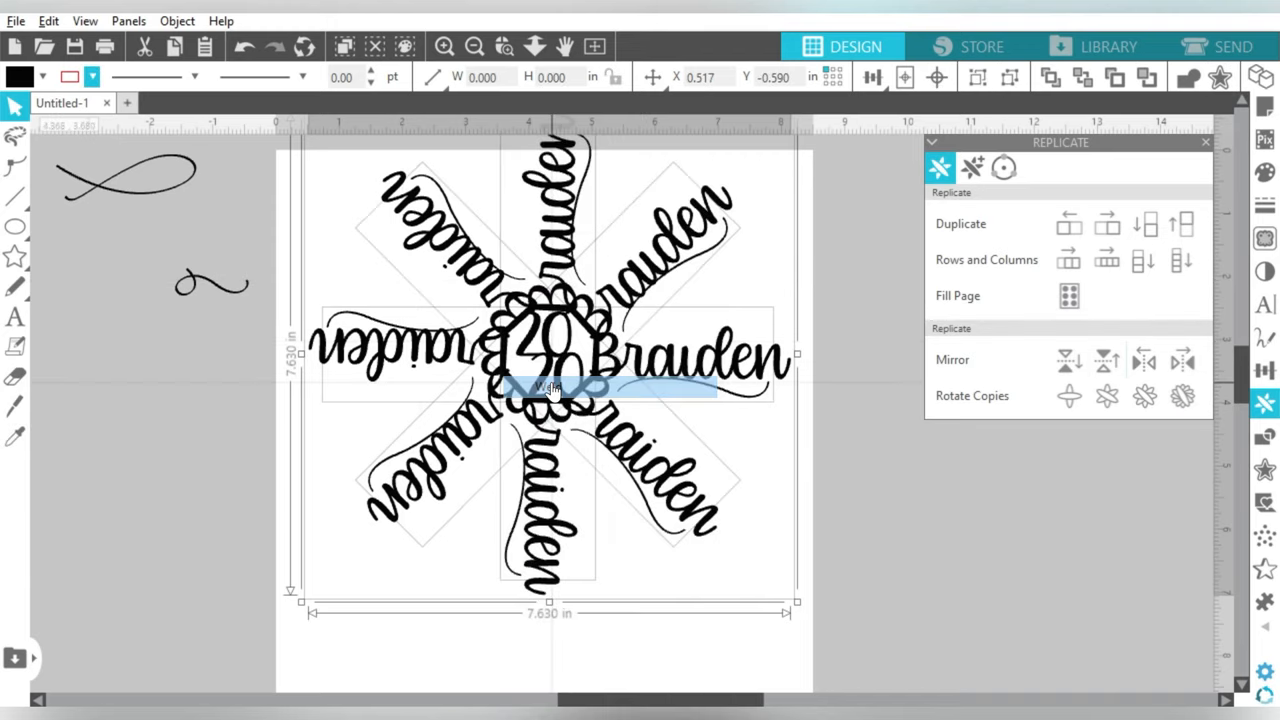
{"action": "left_click", "coordinate": [515, 380]}
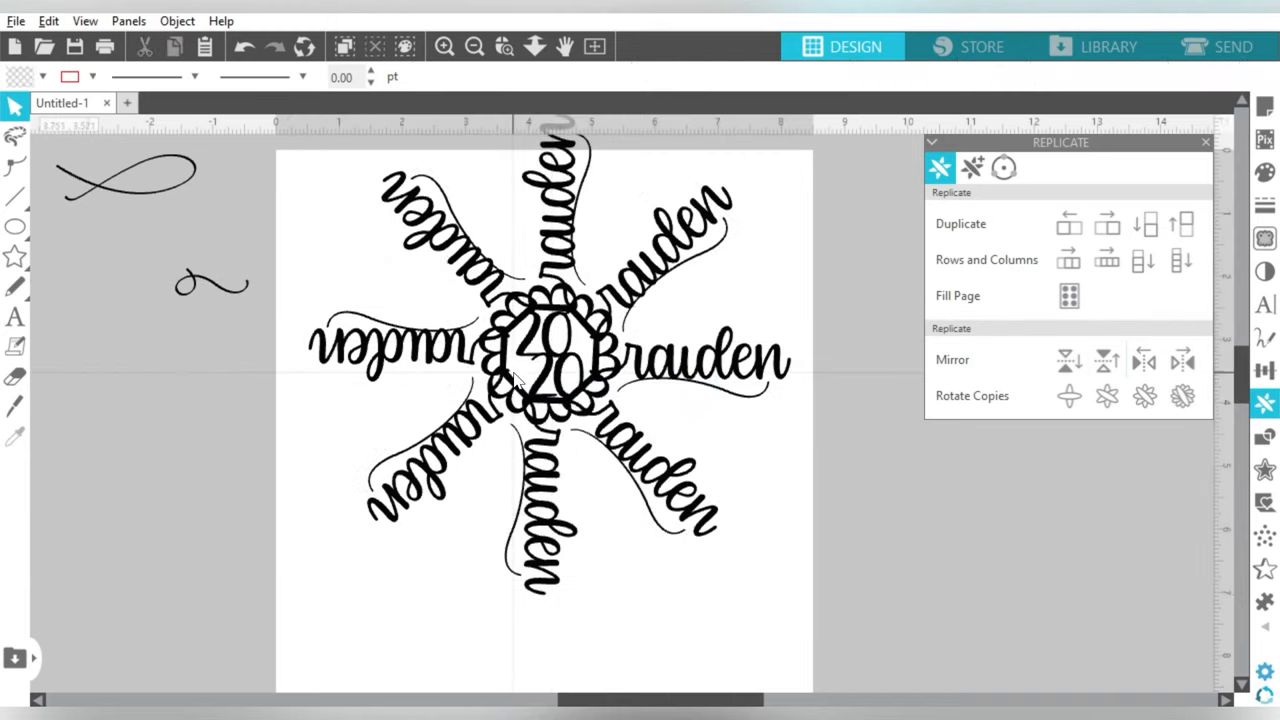
{"action": "left_click_drag", "start_coordinate": [200, 280], "coordinate": [430, 390]}
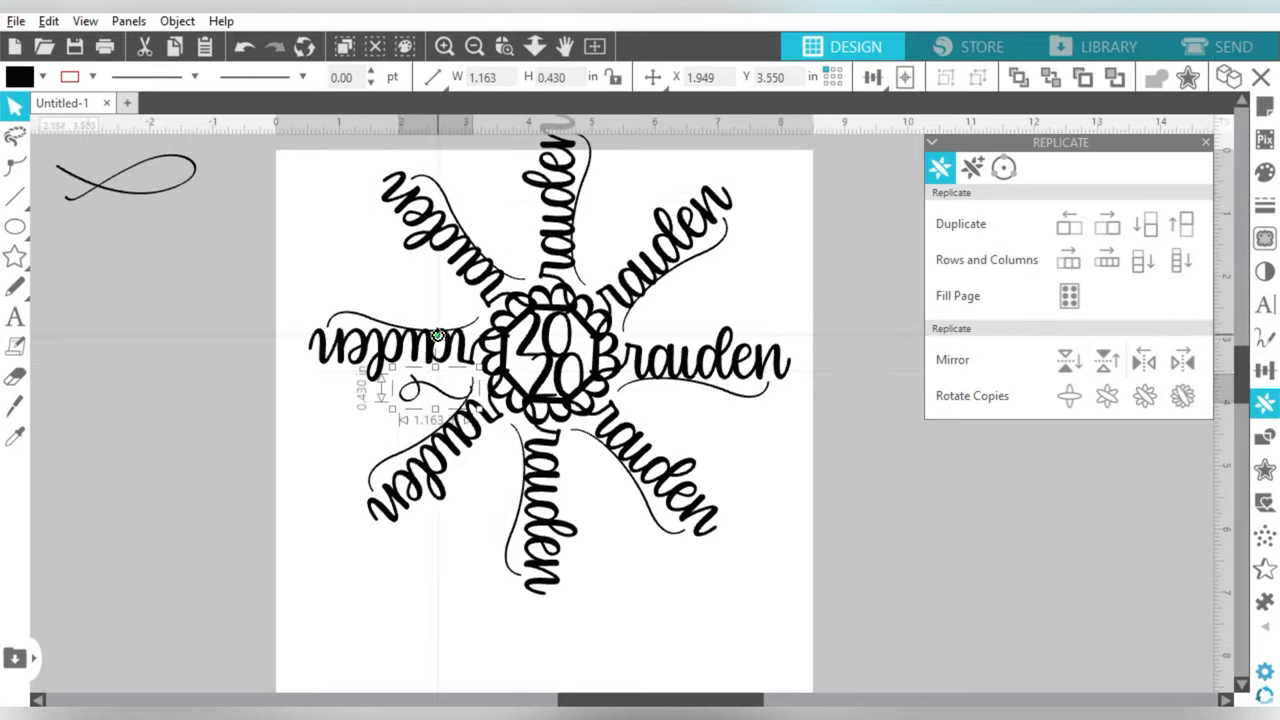
Tilt the welded snowflake slightly counter-clockwise and set the 1.16-inch curl between two arms beside the 2020.
{"action": "left_click_drag", "start_coordinate": [540, 305], "coordinate": [545, 389]}
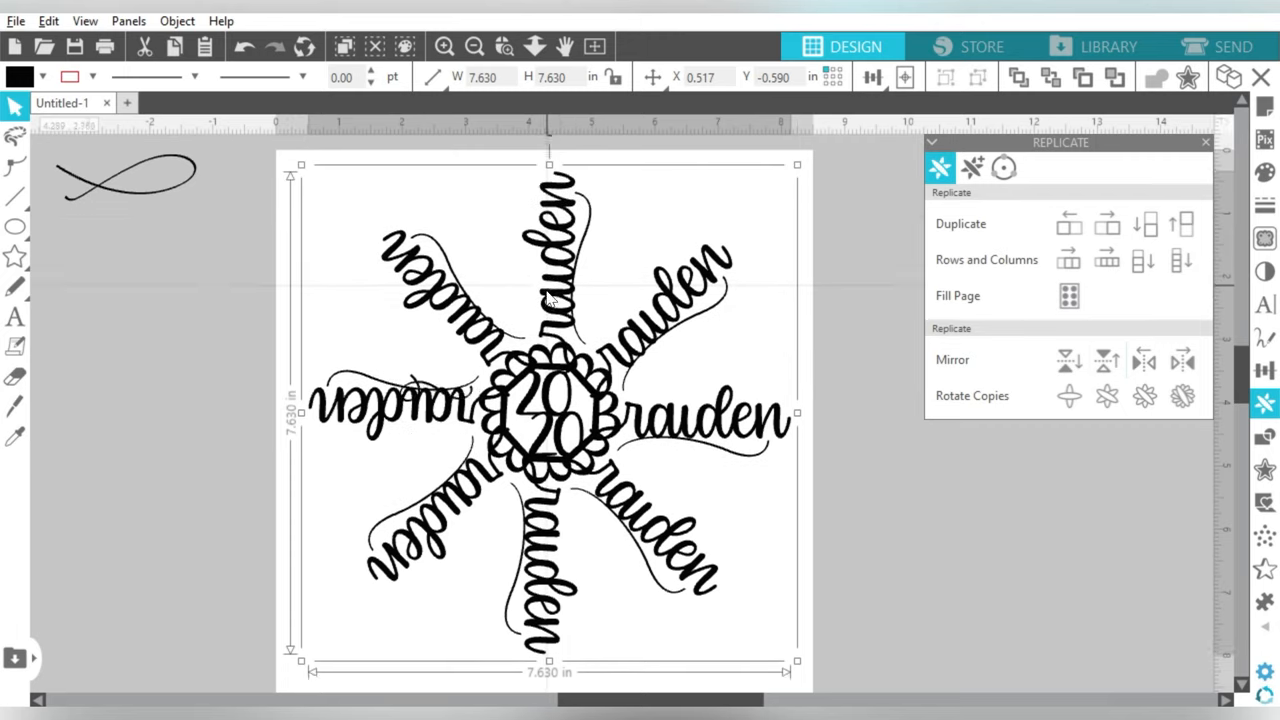
{"action": "left_click_drag", "start_coordinate": [548, 159], "coordinate": [448, 177]}
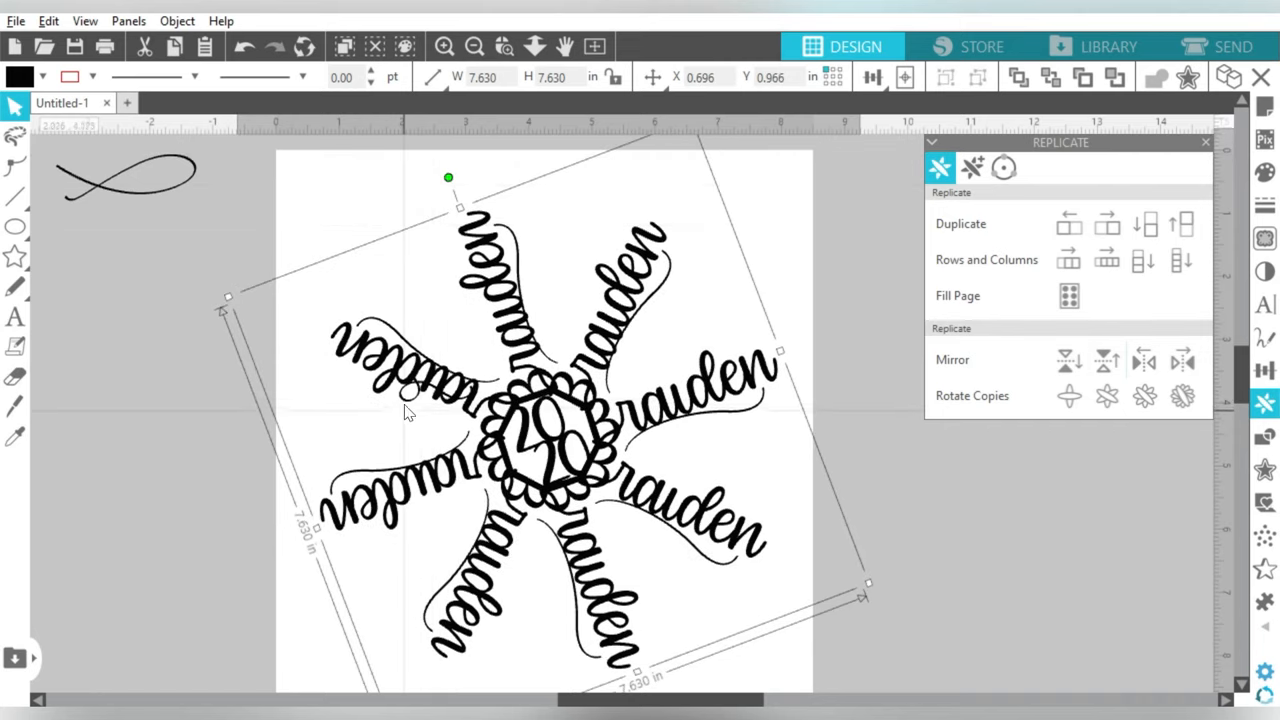
{"action": "left_click_drag", "start_coordinate": [408, 413], "coordinate": [408, 445]}
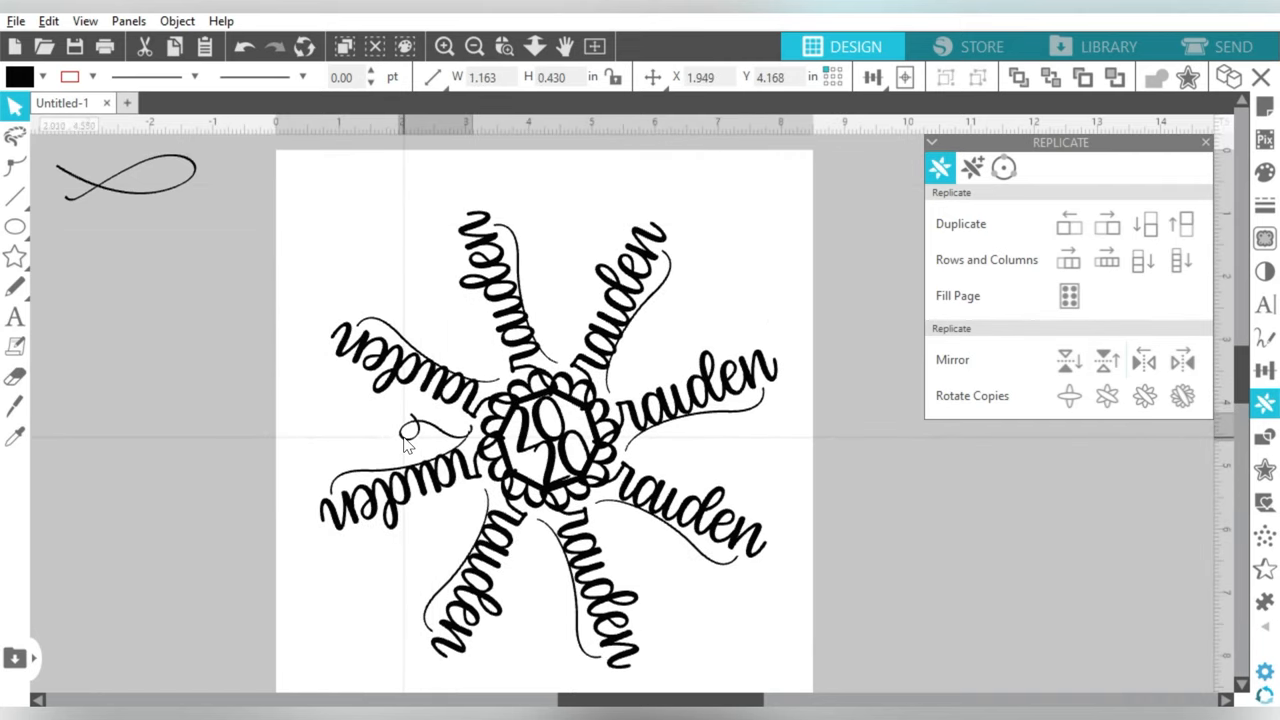
{"action": "left_click_drag", "start_coordinate": [408, 443], "coordinate": [425, 447]}
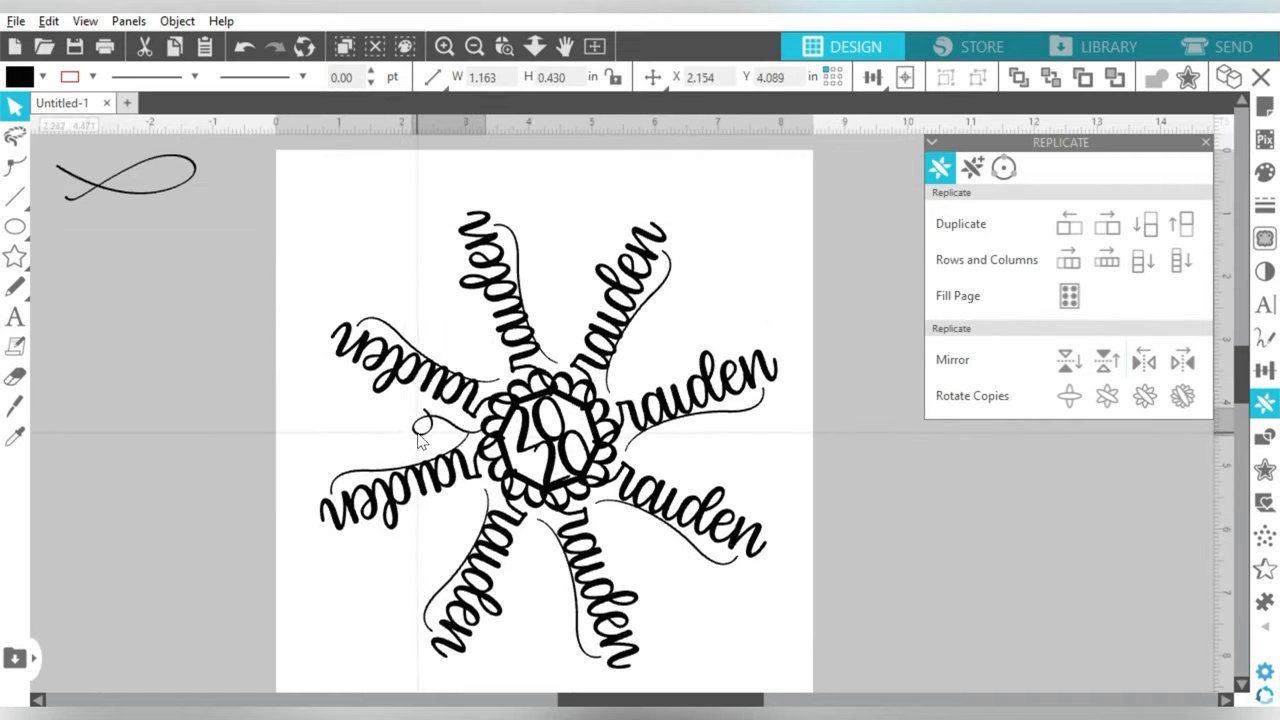
{"action": "left_click", "coordinate": [450, 437]}
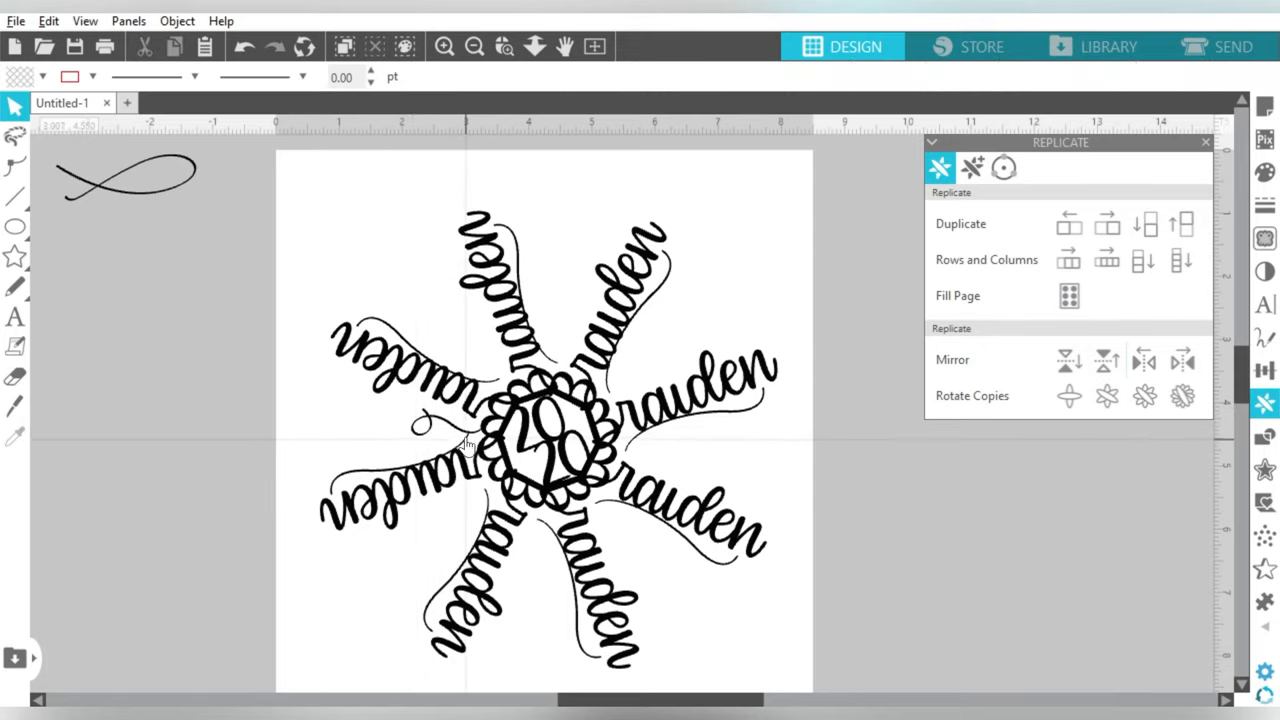
{"action": "left_click", "coordinate": [455, 432]}
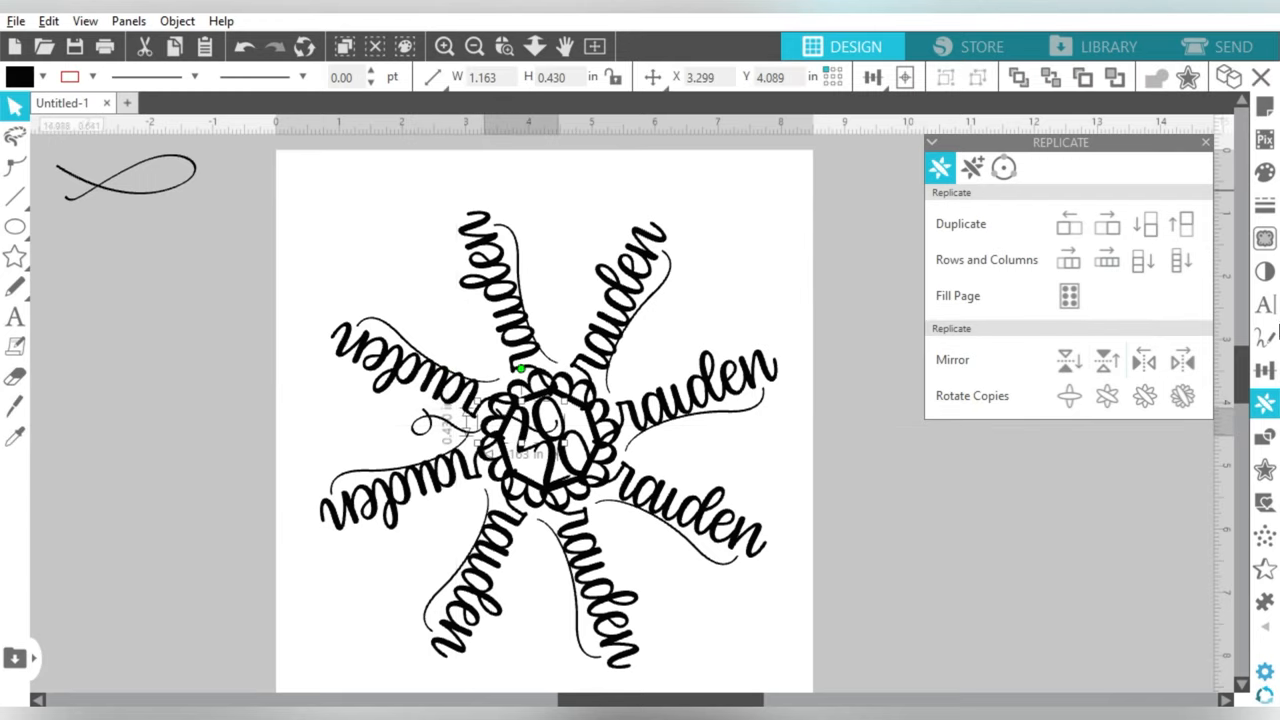
Rotate a flourish 90° twice, place it right of the centre and select both side flourishes.
{"action": "left_click", "coordinate": [1262, 372]}
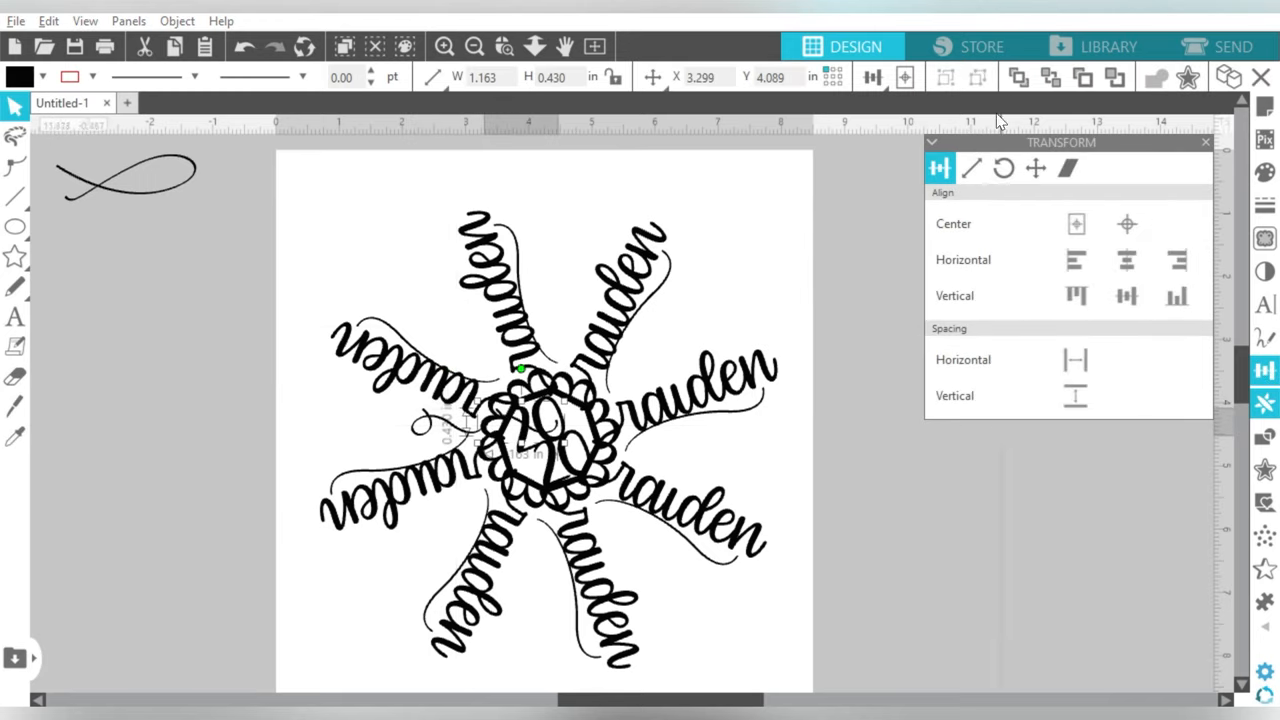
{"action": "left_click", "coordinate": [1007, 165]}
{"action": "left_click", "coordinate": [1027, 347]}
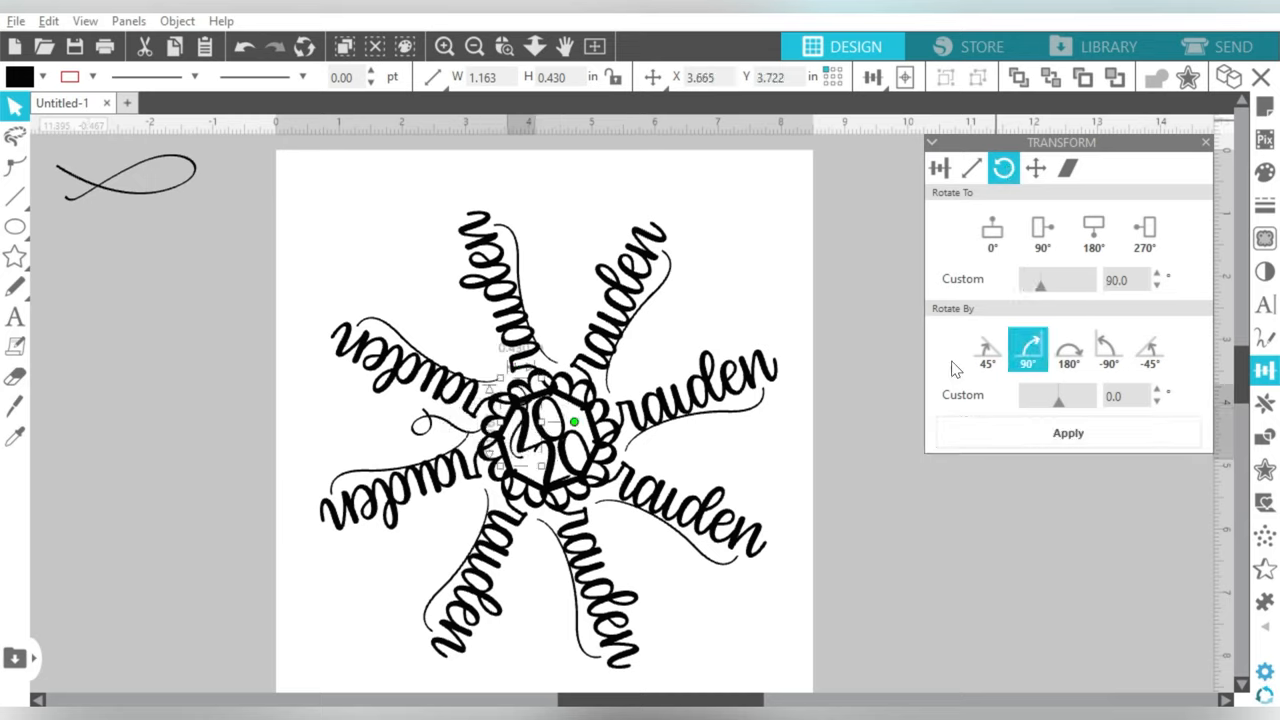
{"action": "left_click", "coordinate": [1025, 348]}
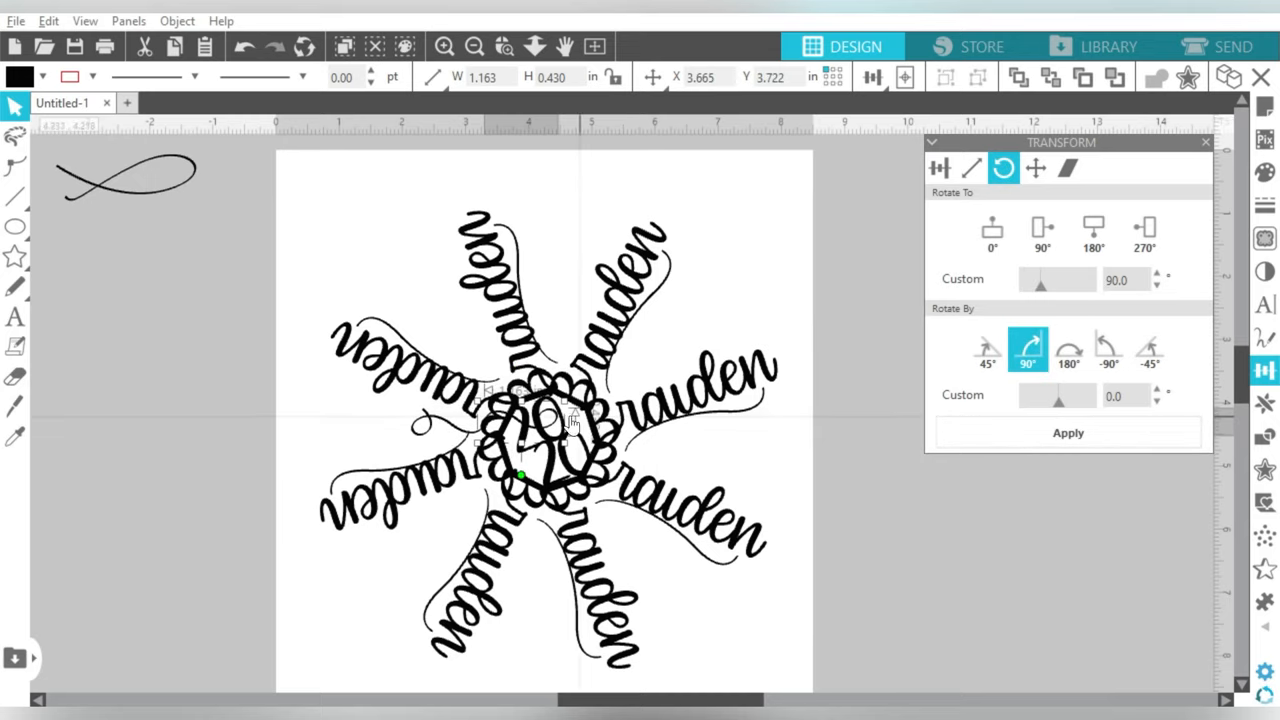
{"action": "mouse_move", "coordinate": [575, 425]}
{"action": "left_mouse_down"}
{"action": "mouse_move", "coordinate": [676, 440]}
{"action": "mouse_move", "coordinate": [688, 462]}
{"action": "left_mouse_up"}
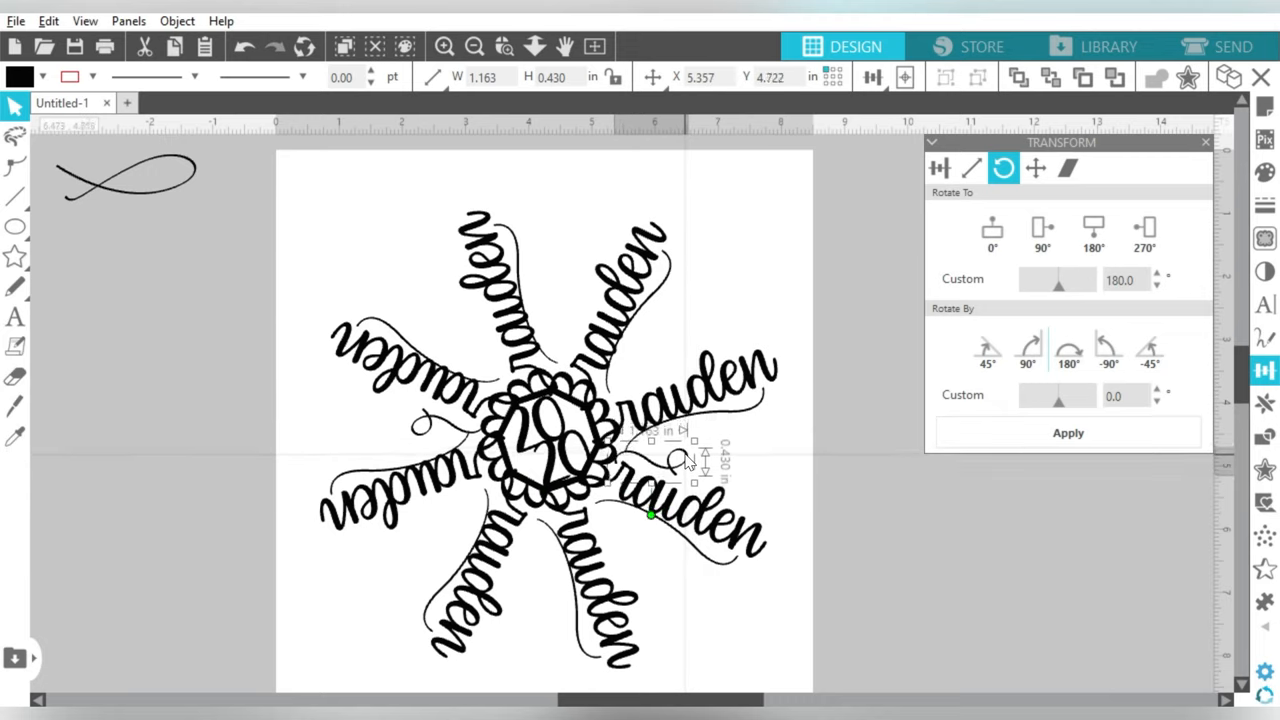
{"action": "left_click_drag", "start_coordinate": [688, 462], "coordinate": [683, 460]}
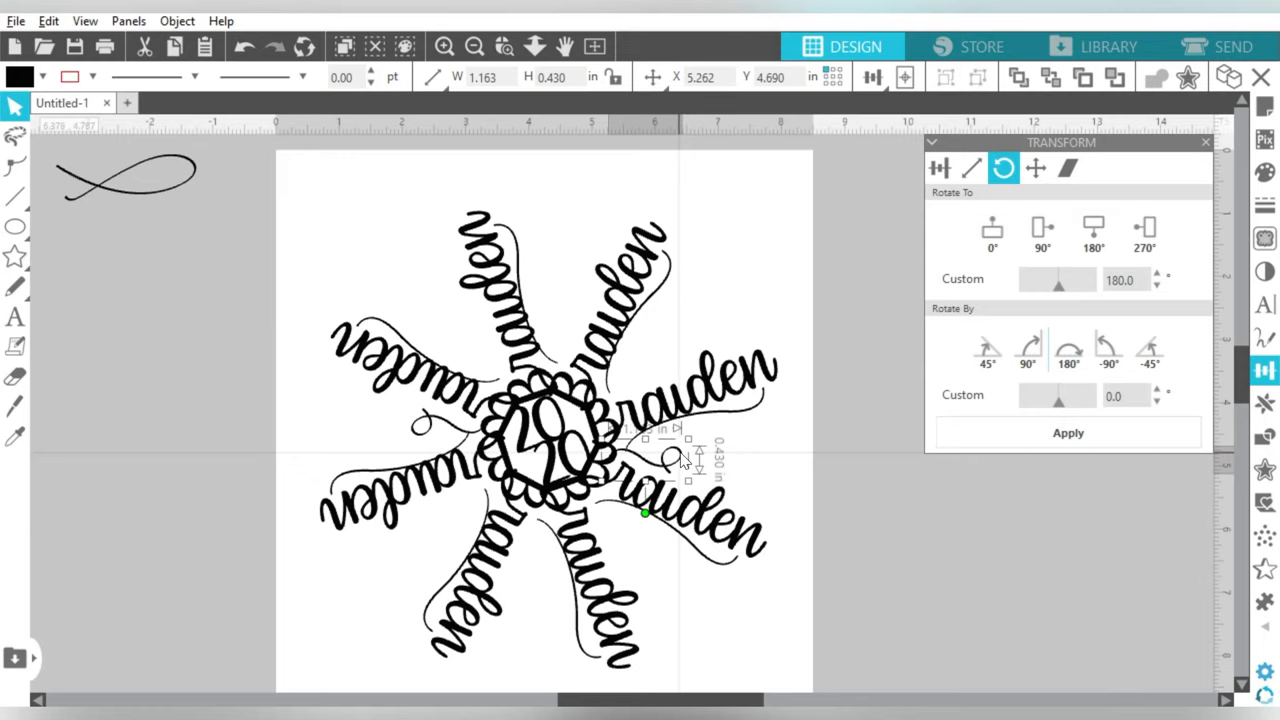
{"action": "left_click", "coordinate": [425, 420]}
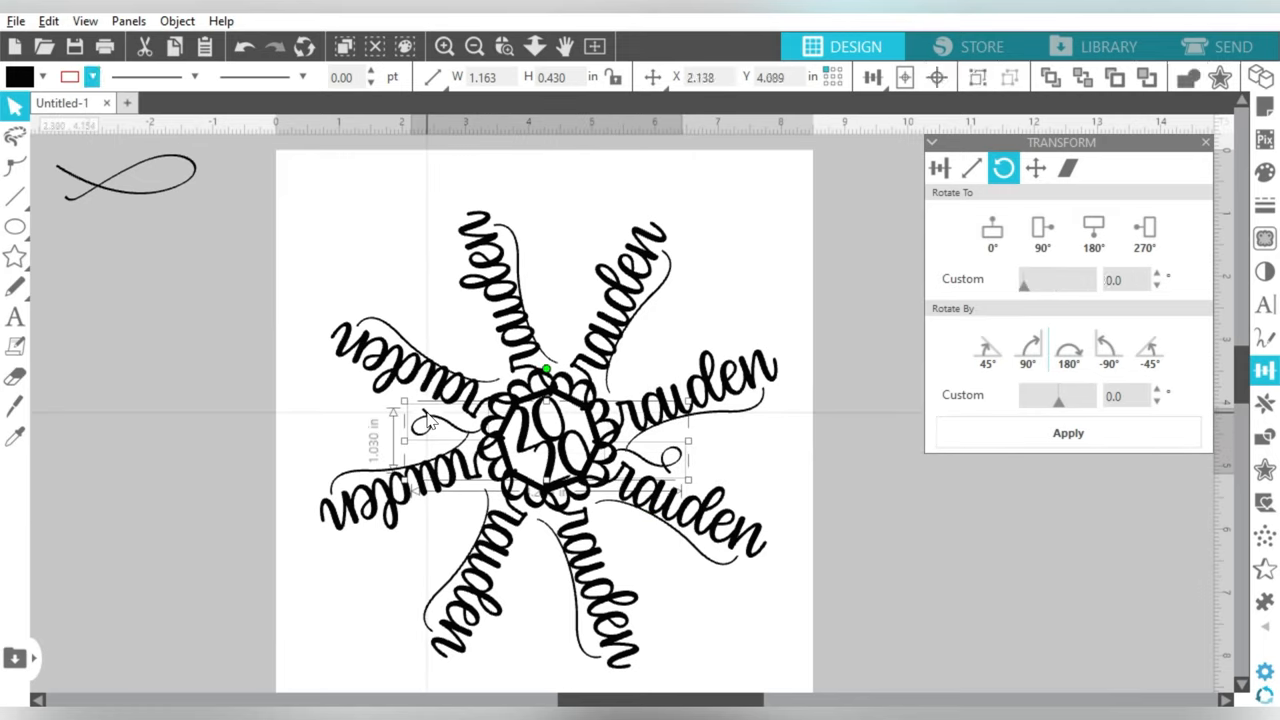
{"action": "key", "text": "v"}
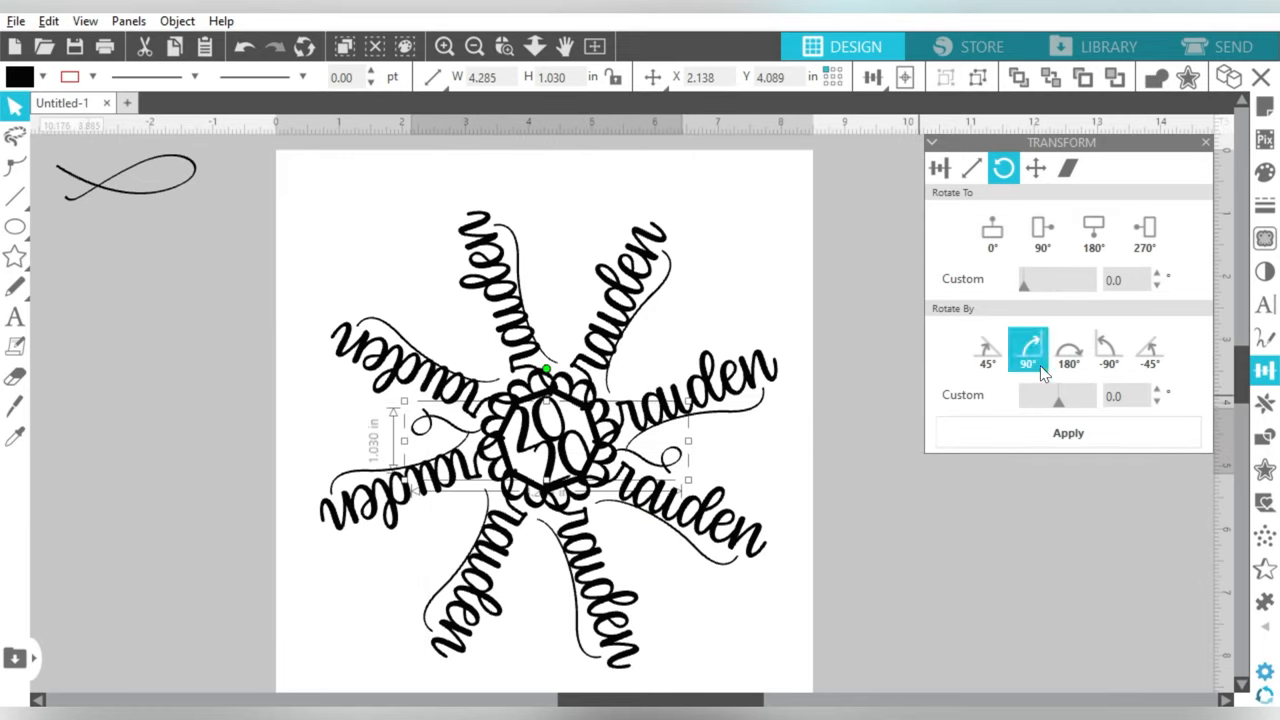
Rotate-copy the flourish pair between every arm and select the whole 7.24-inch design.
{"action": "left_click", "coordinate": [1265, 402]}
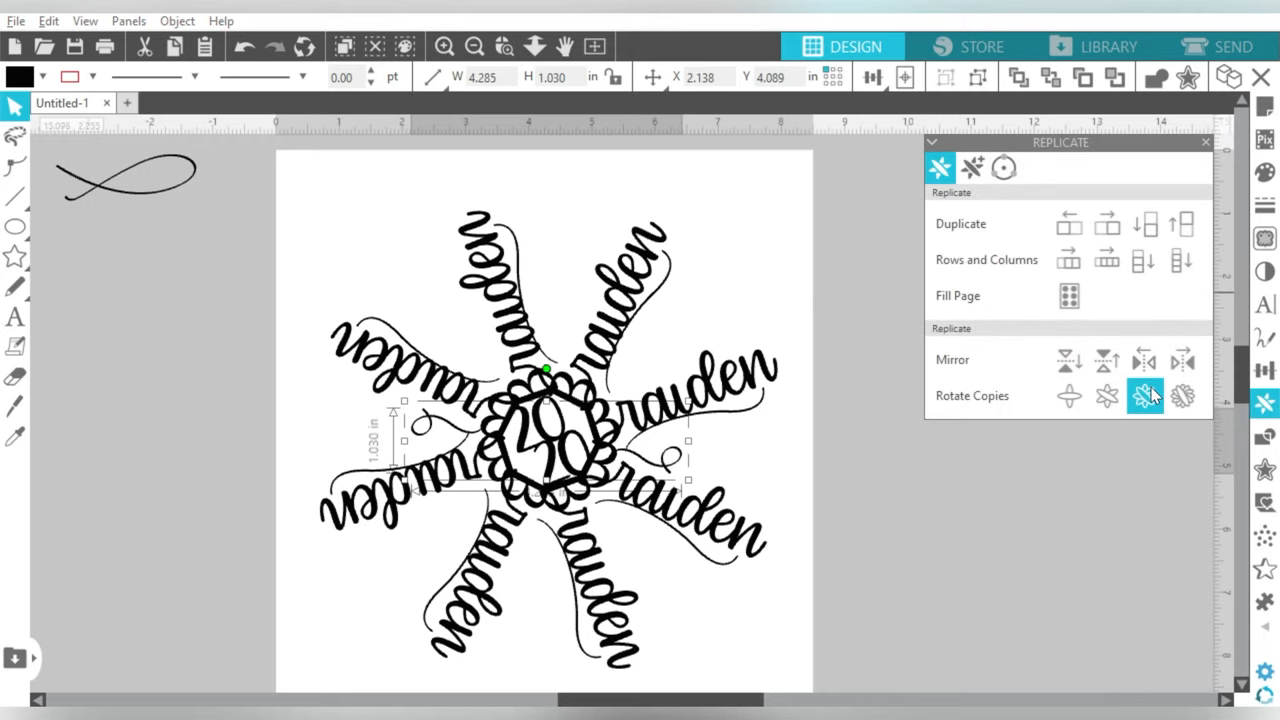
{"action": "left_click", "coordinate": [1146, 396]}
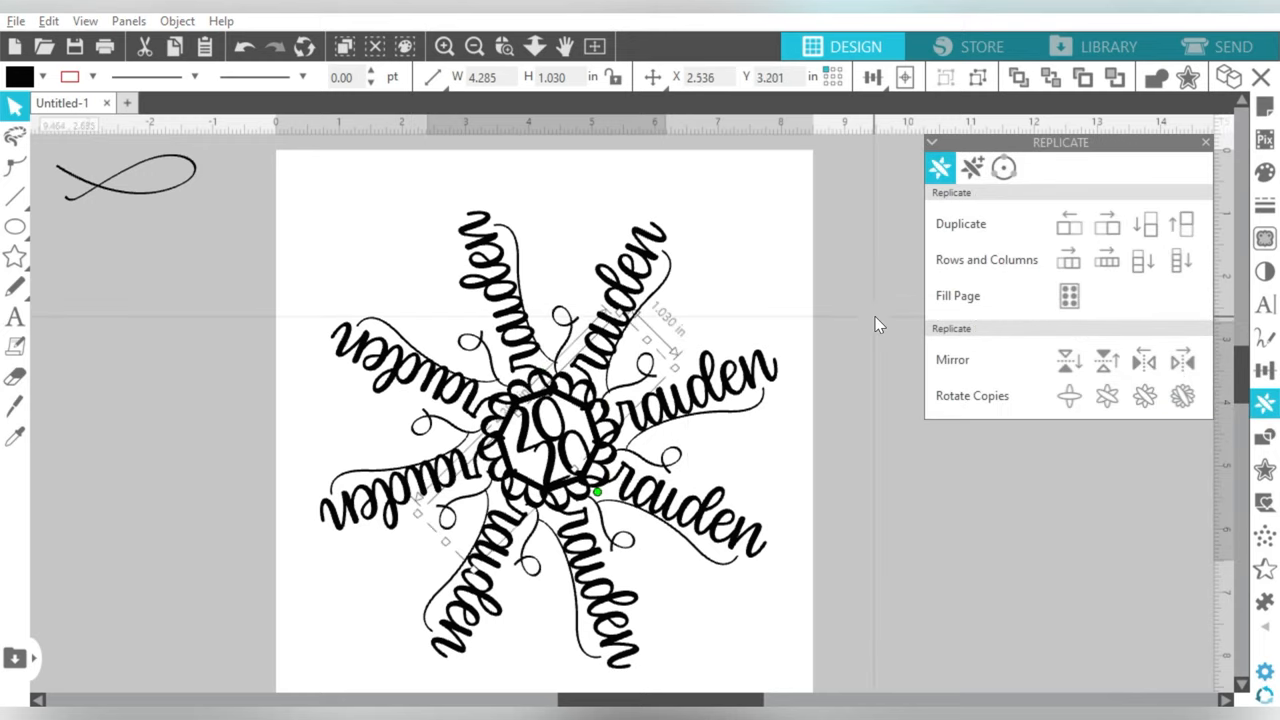
{"action": "left_click", "coordinate": [530, 468]}
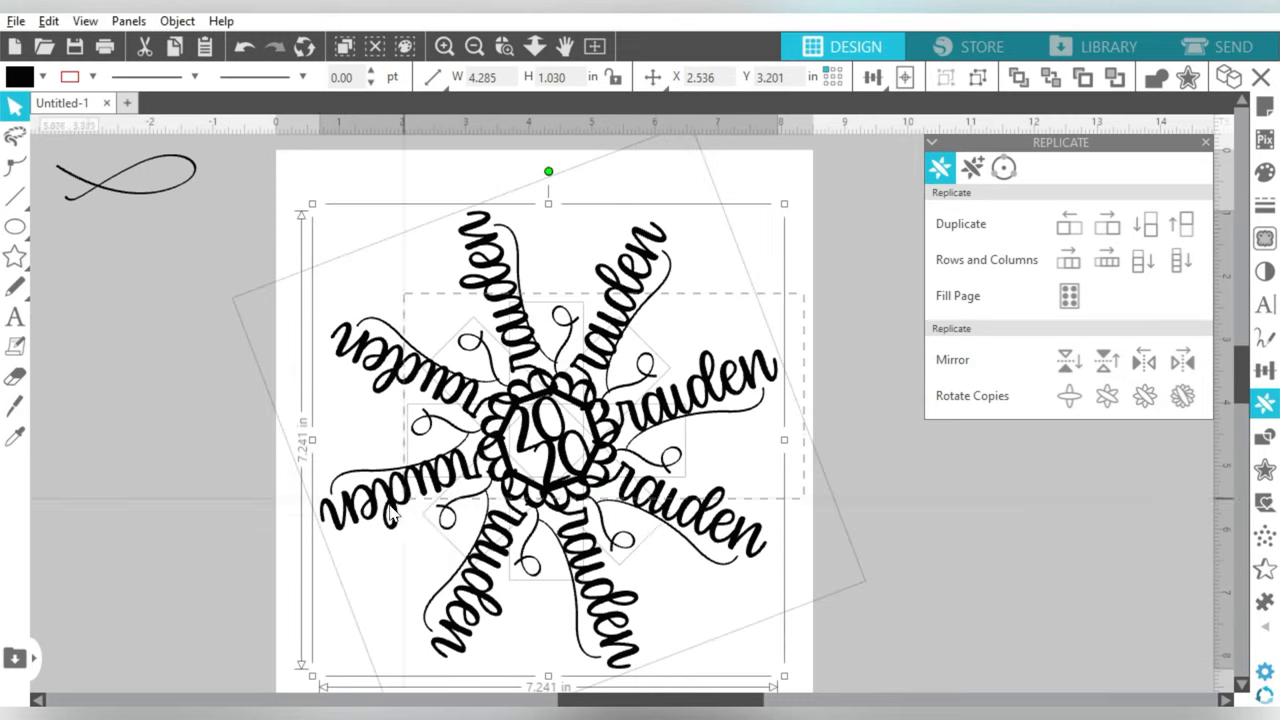
Weld the curls into the design and position the large flourish swirl beside the Braiden arm.
{"action": "right_click", "coordinate": [548, 404]}
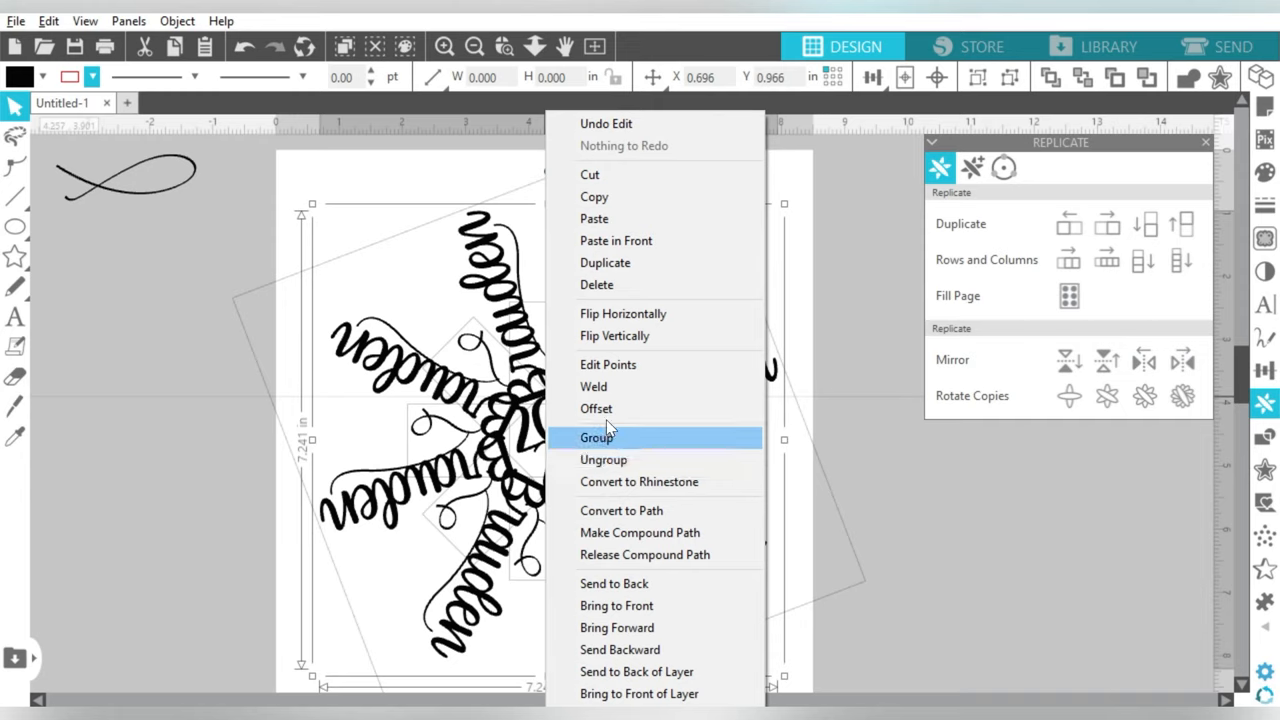
{"action": "left_click", "coordinate": [594, 386]}
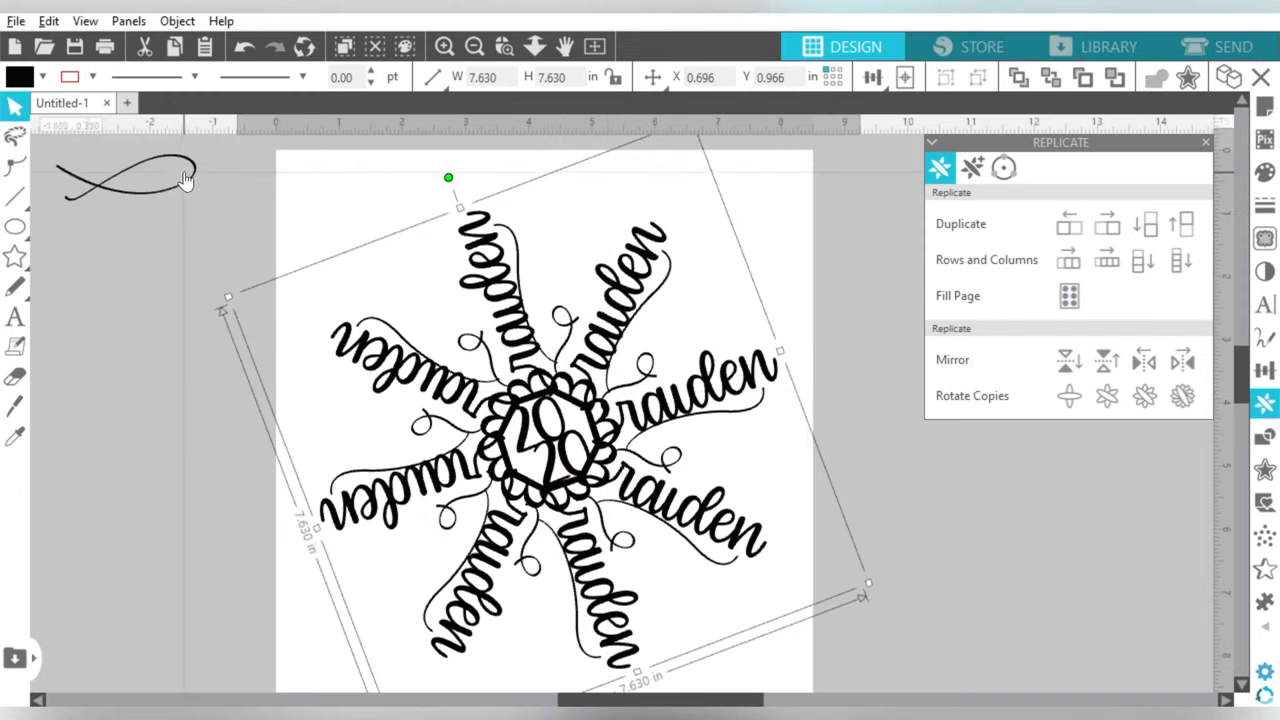
{"action": "left_click_drag", "start_coordinate": [185, 178], "coordinate": [815, 305]}
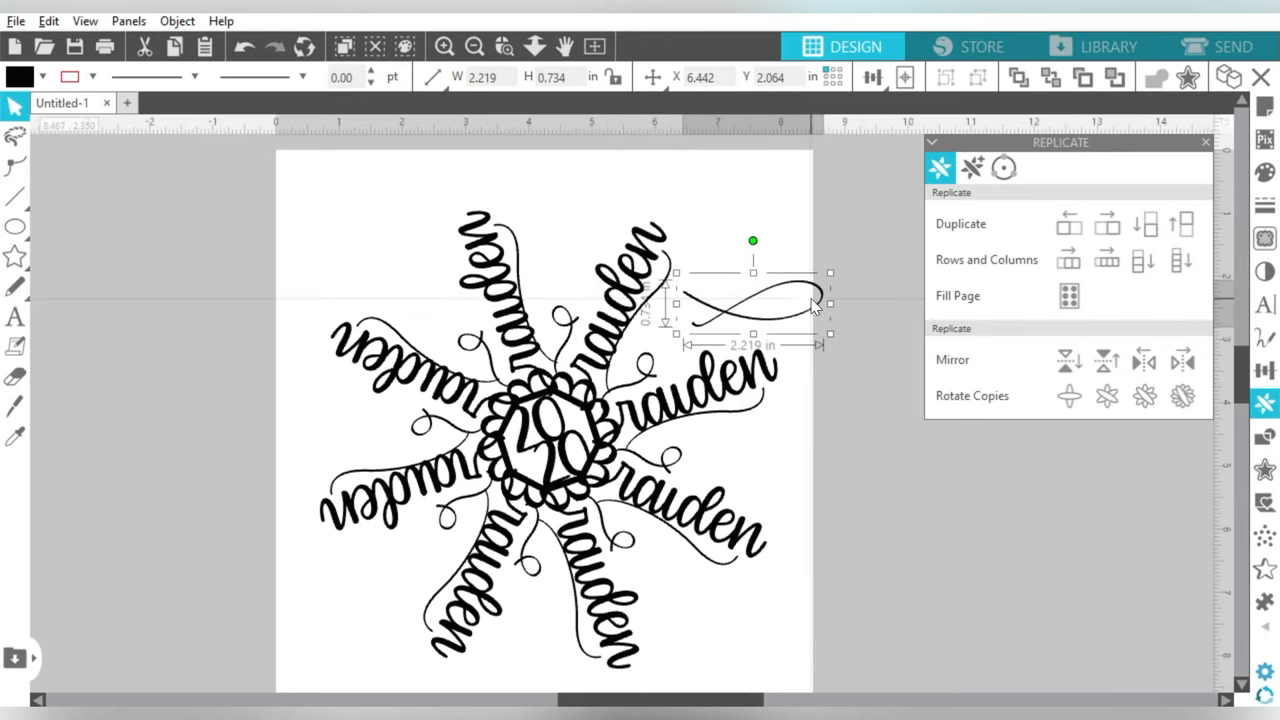
{"action": "left_click_drag", "start_coordinate": [815, 305], "coordinate": [686, 380]}
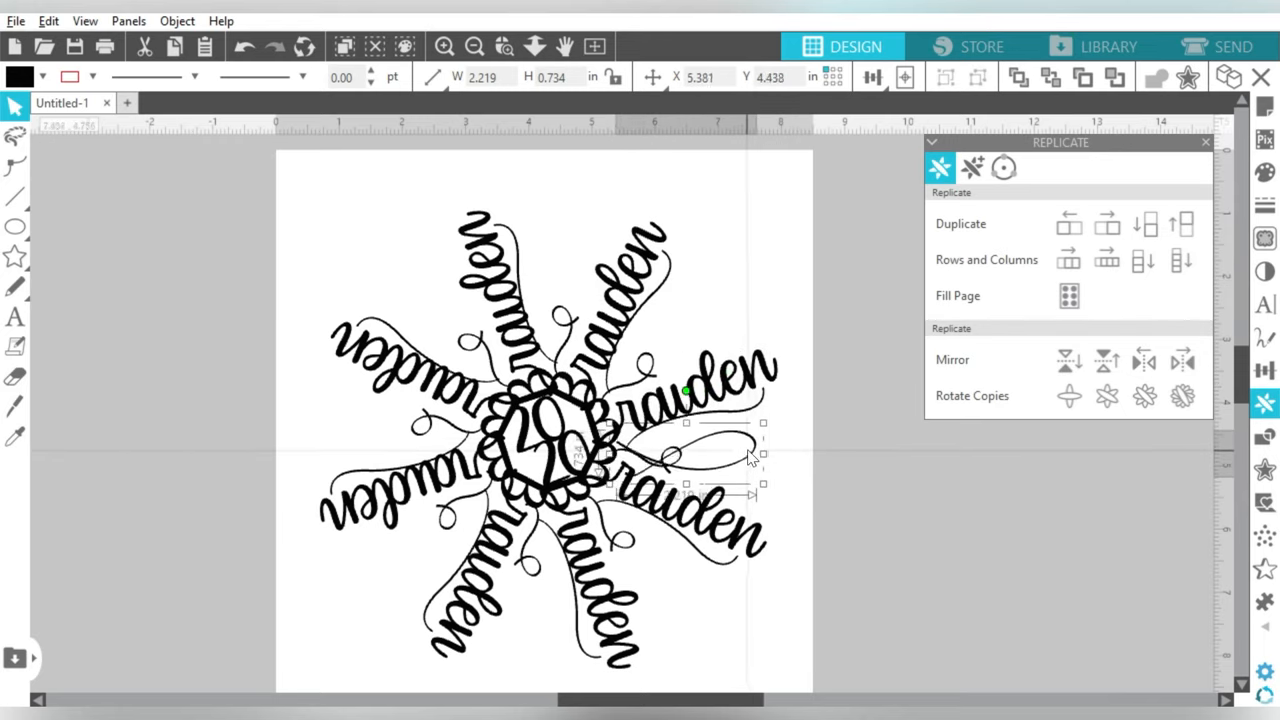
{"action": "left_click", "coordinate": [560, 420]}
{"action": "left_click_drag", "start_coordinate": [700, 440], "coordinate": [730, 440]}
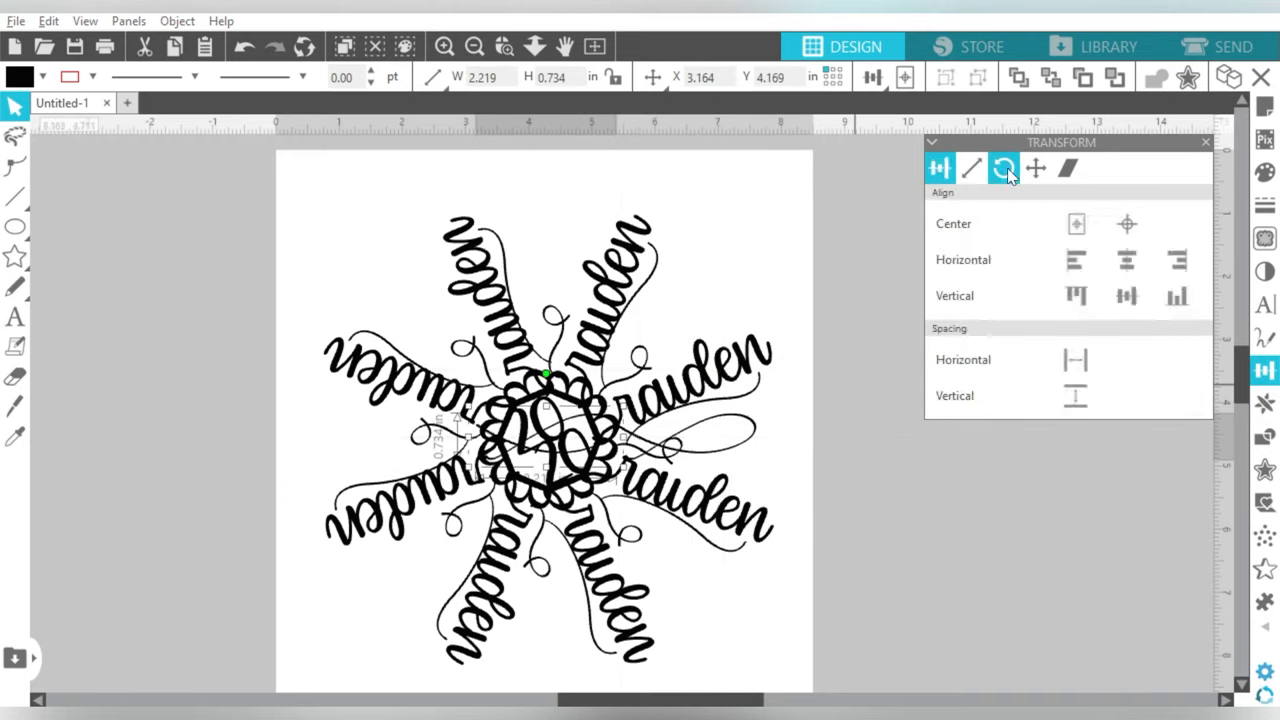
{"action": "left_click_drag", "start_coordinate": [380, 435], "coordinate": [352, 440]}
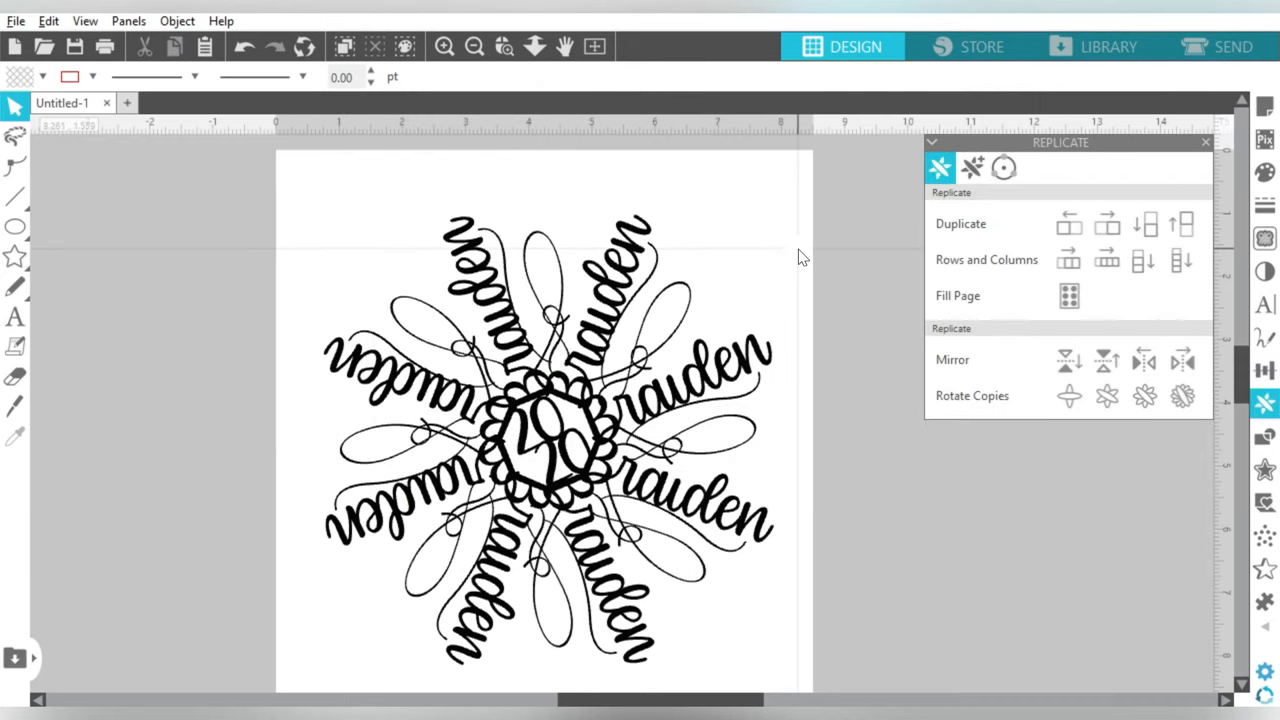
Select everything, weld it into one shape and rotate the snowflake back upright.
{"action": "key", "text": "ctrl+a"}
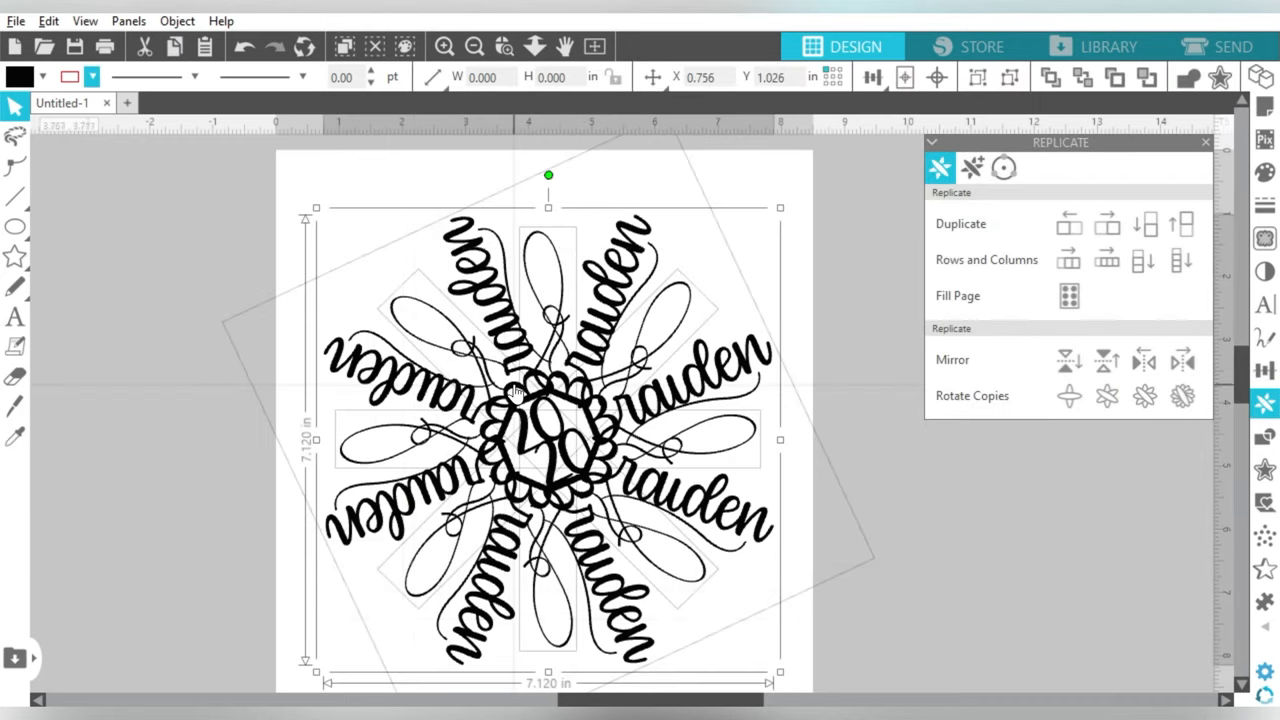
{"action": "right_click", "coordinate": [515, 390]}
{"action": "left_click", "coordinate": [560, 395]}
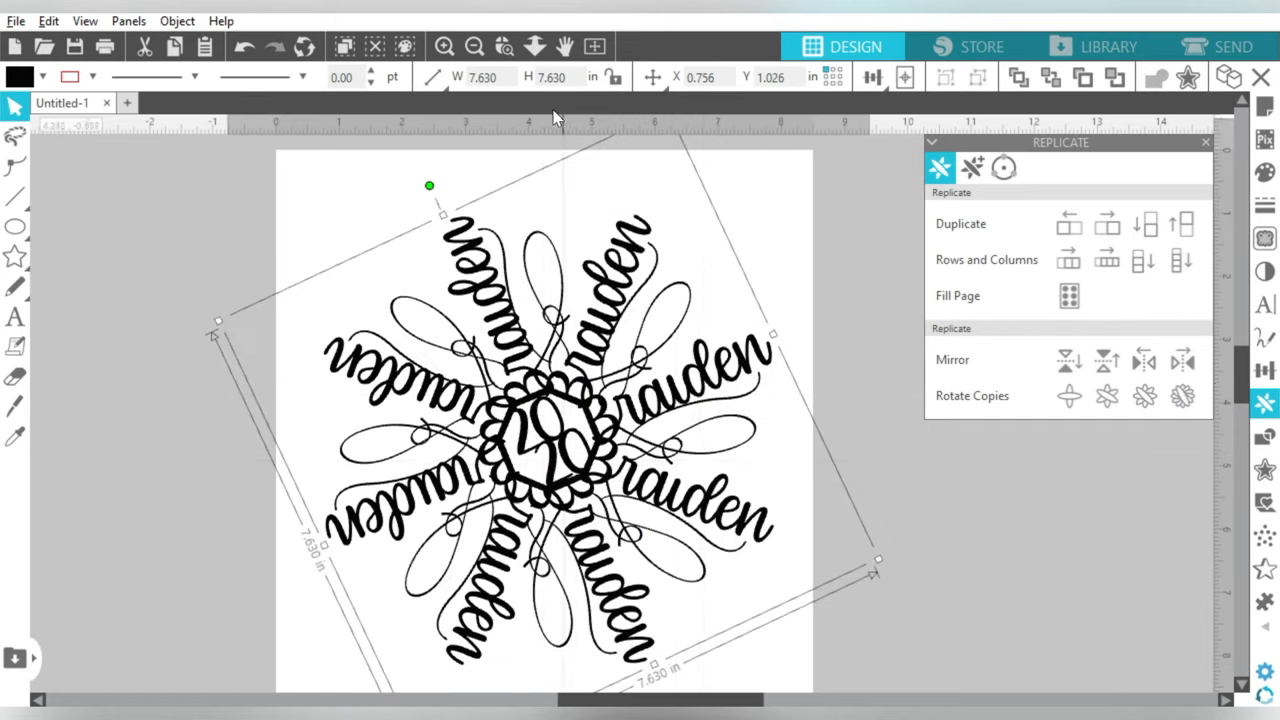
{"action": "left_click_drag", "start_coordinate": [429, 186], "coordinate": [550, 210]}
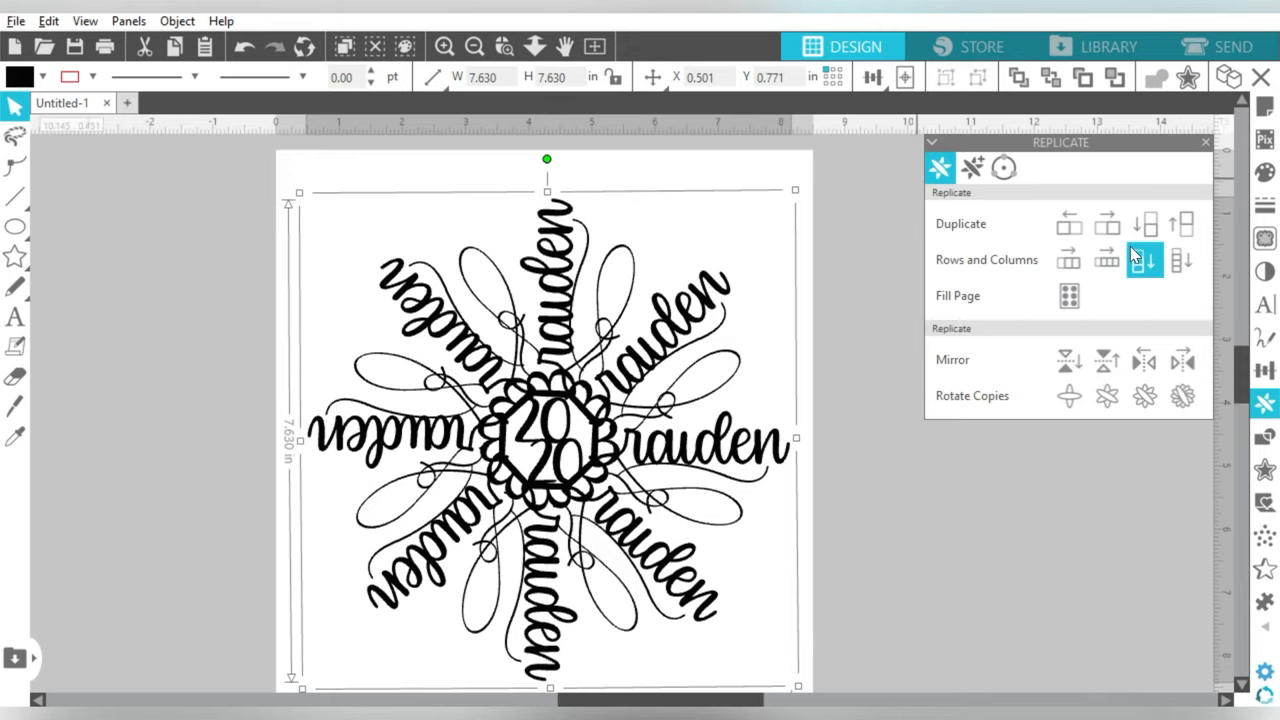
Bring up the Offset panel for the upright 7.63-inch Braiden snowflake.
{"action": "left_click", "coordinate": [1266, 468]}
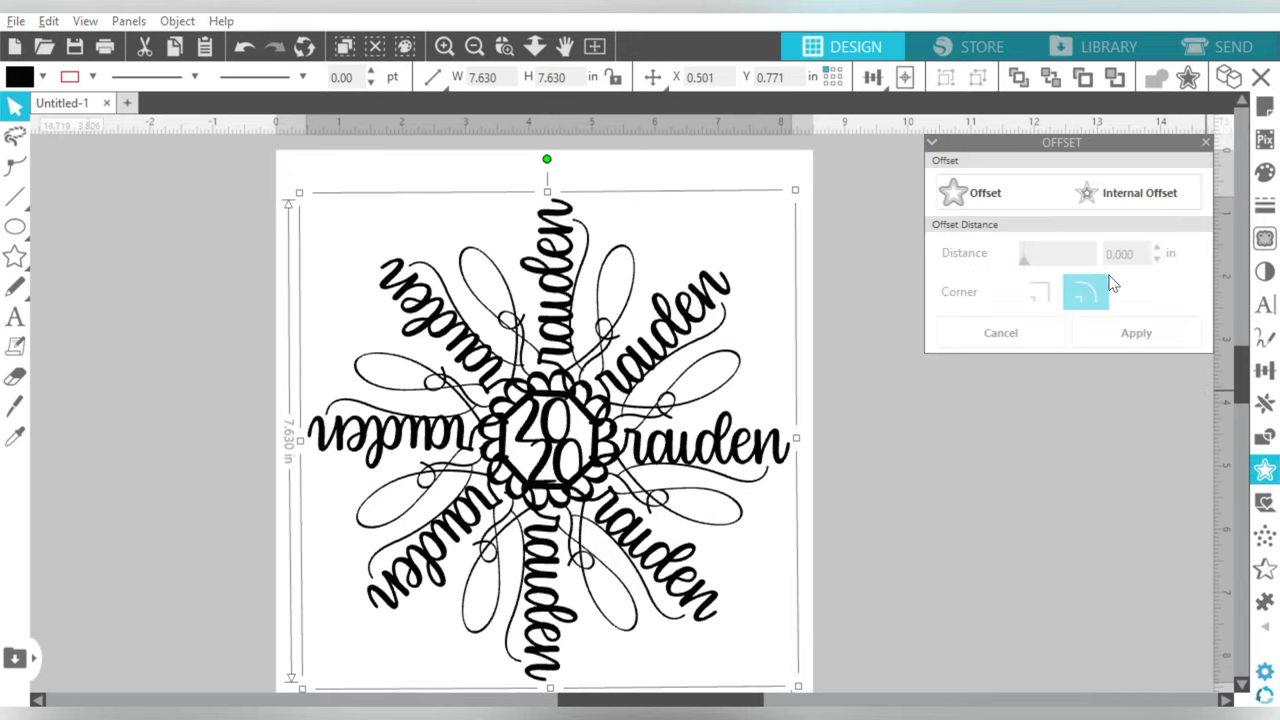
Apply an outer offset at a distance of 0.110 in around the snowflake design.
{"action": "left_click", "coordinate": [978, 198]}
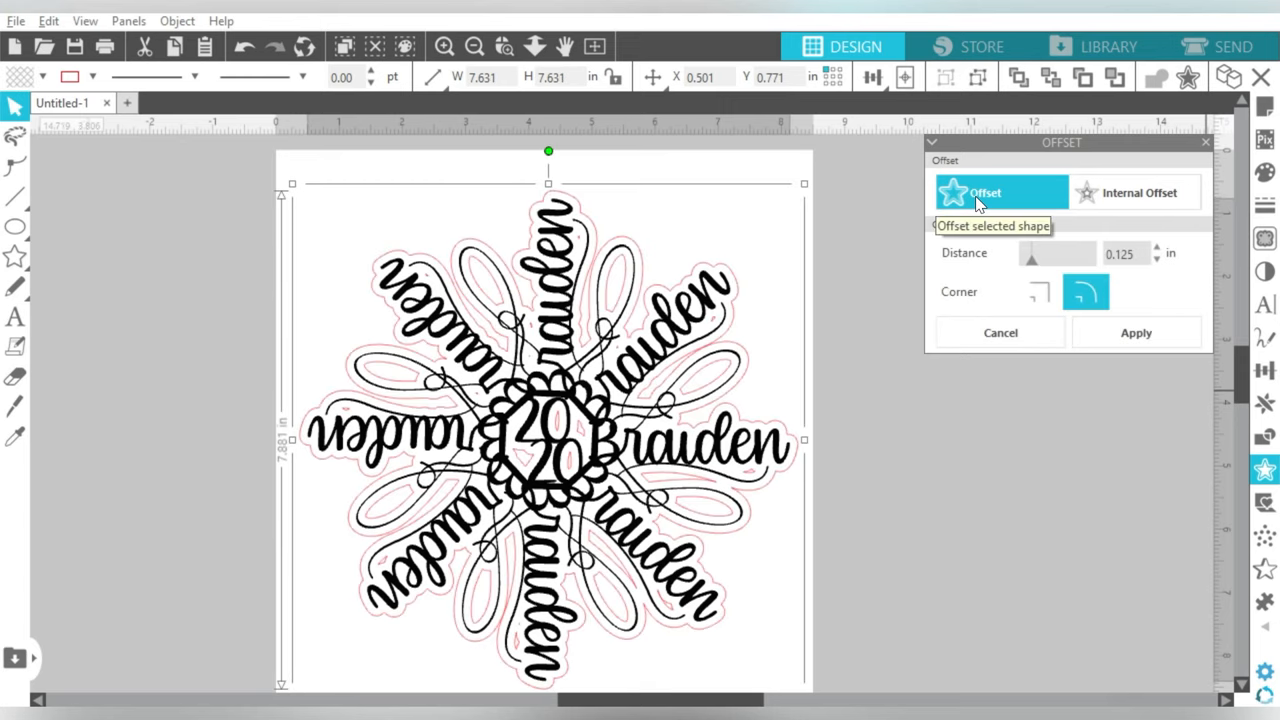
{"action": "left_click", "coordinate": [1157, 259]}
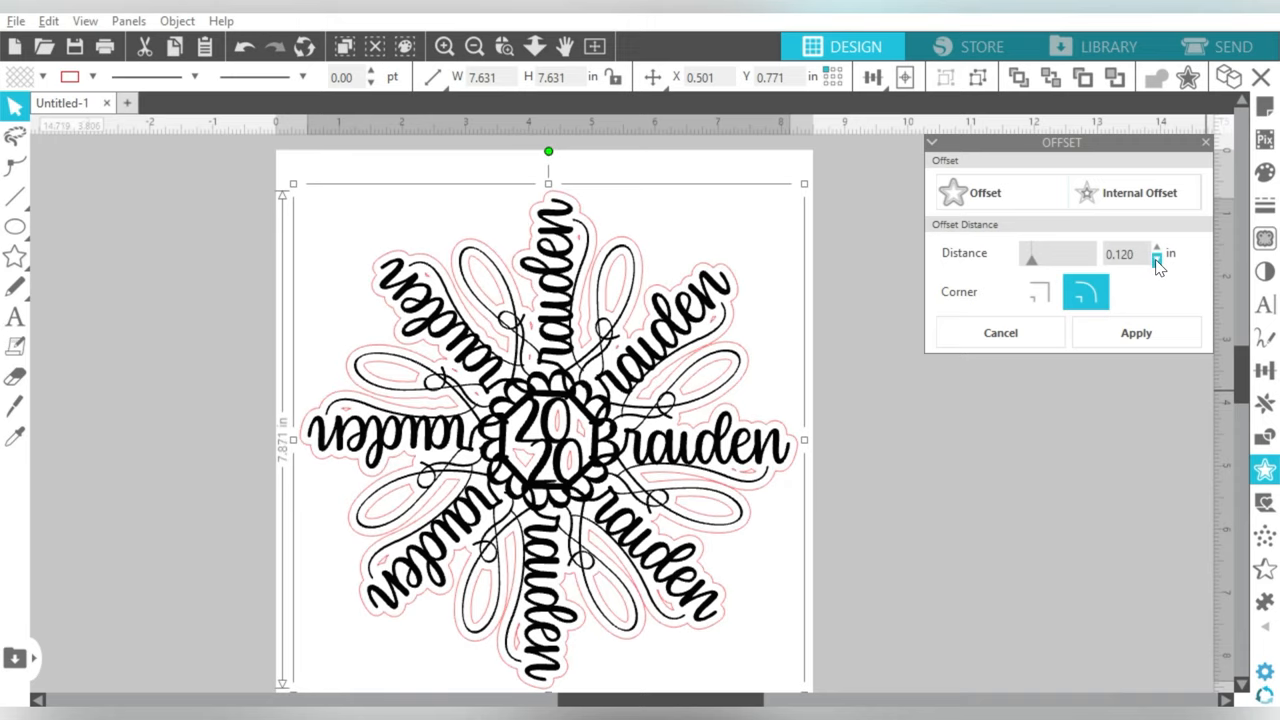
{"action": "left_click", "coordinate": [1157, 259]}
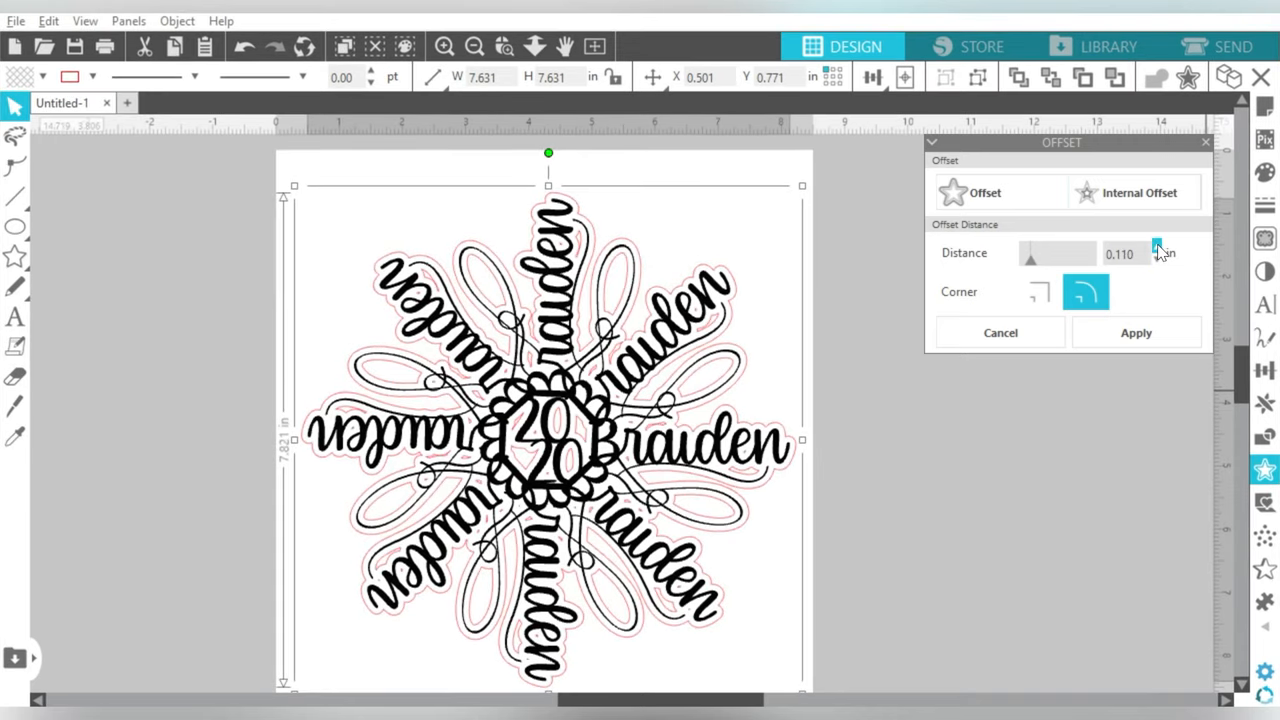
{"action": "left_click", "coordinate": [1157, 247]}
{"action": "left_click", "coordinate": [1157, 247]}
{"action": "left_click", "coordinate": [1136, 333]}
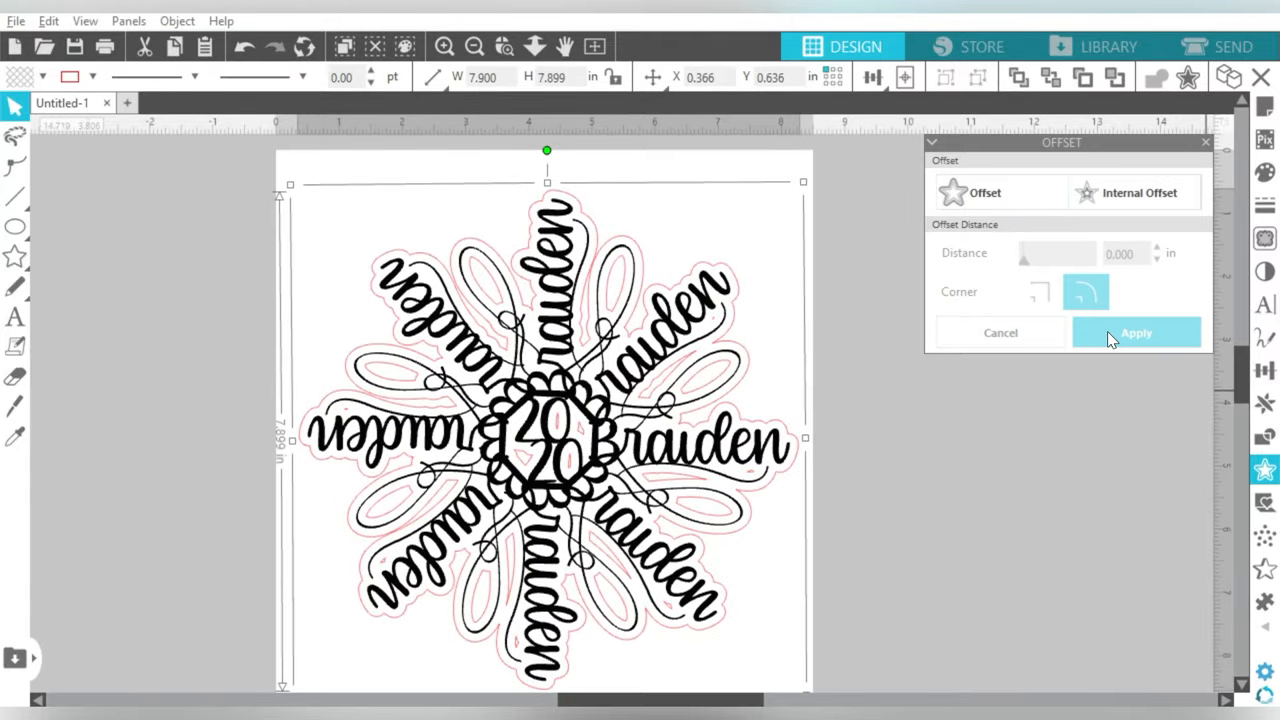
Set aside a copy of the black text design and delete the original from the page.
{"action": "left_click", "coordinate": [843, 229]}
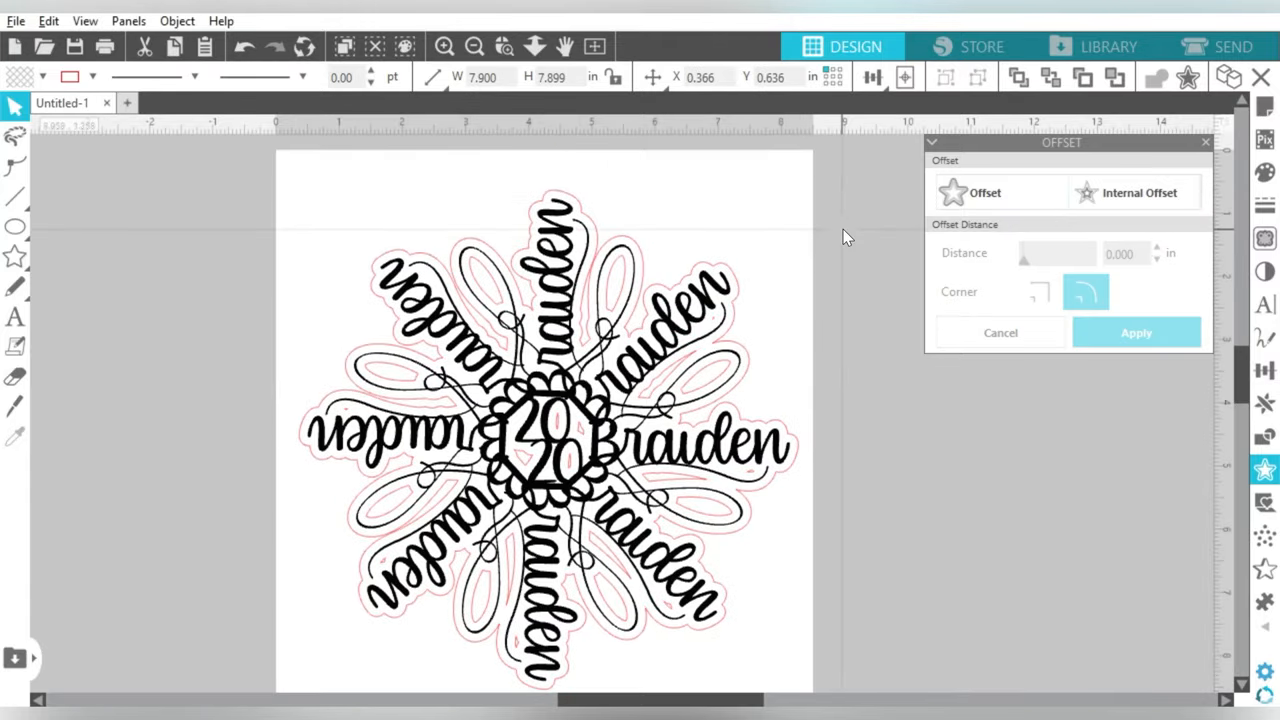
{"action": "left_click", "coordinate": [697, 322]}
{"action": "key", "text": "ctrl+v"}
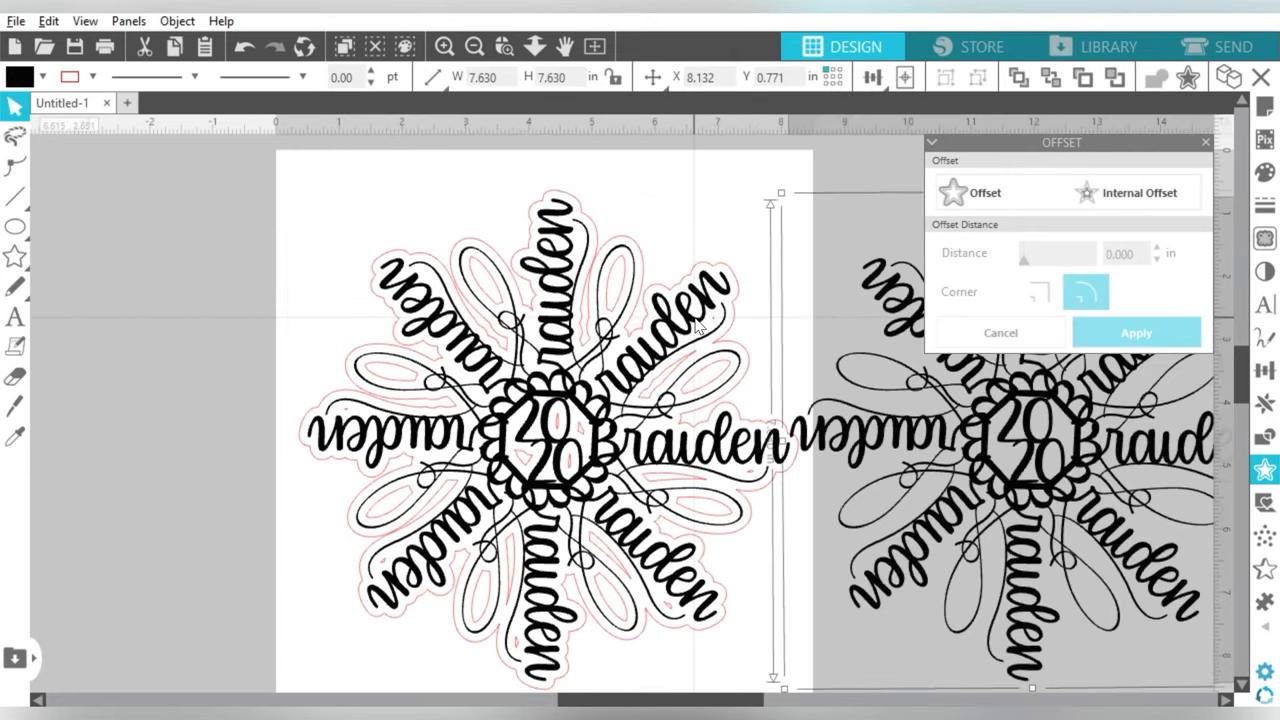
{"action": "left_click", "coordinate": [605, 380]}
{"action": "key", "text": "Delete"}
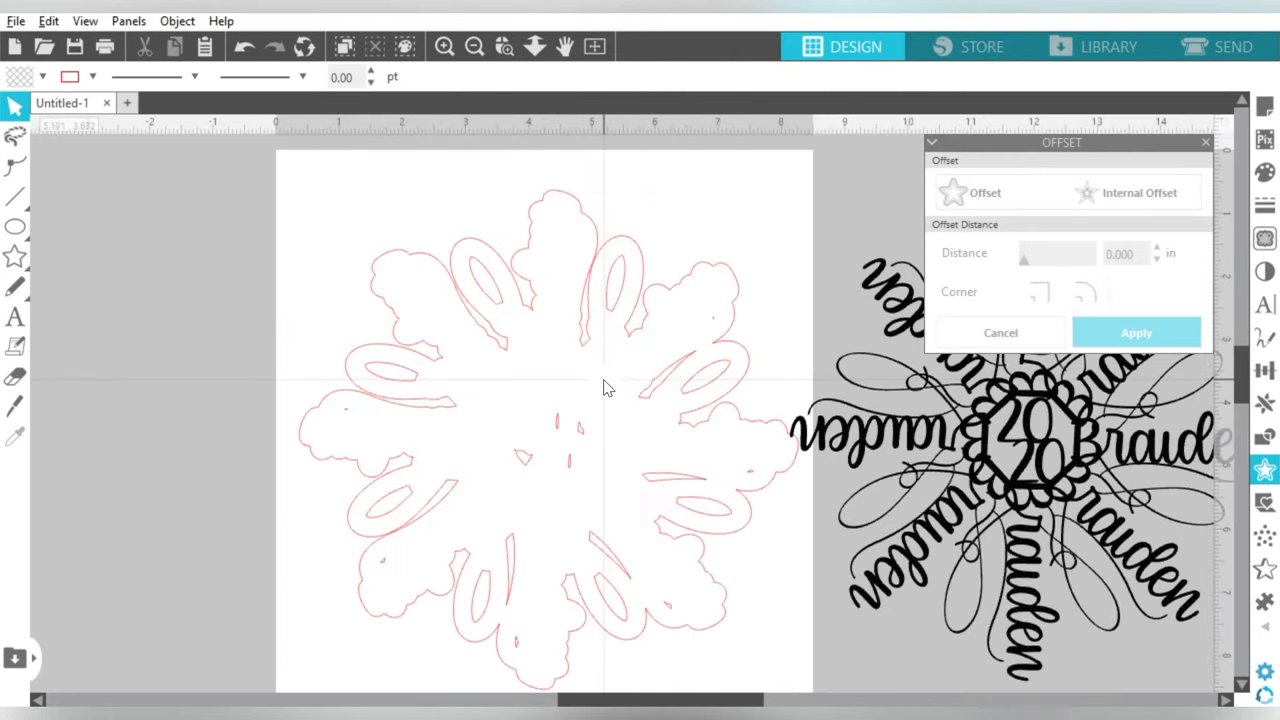
Release the red outline's compound path and delete its inner hole pieces.
{"action": "left_click", "coordinate": [660, 390]}
{"action": "right_click", "coordinate": [660, 390]}
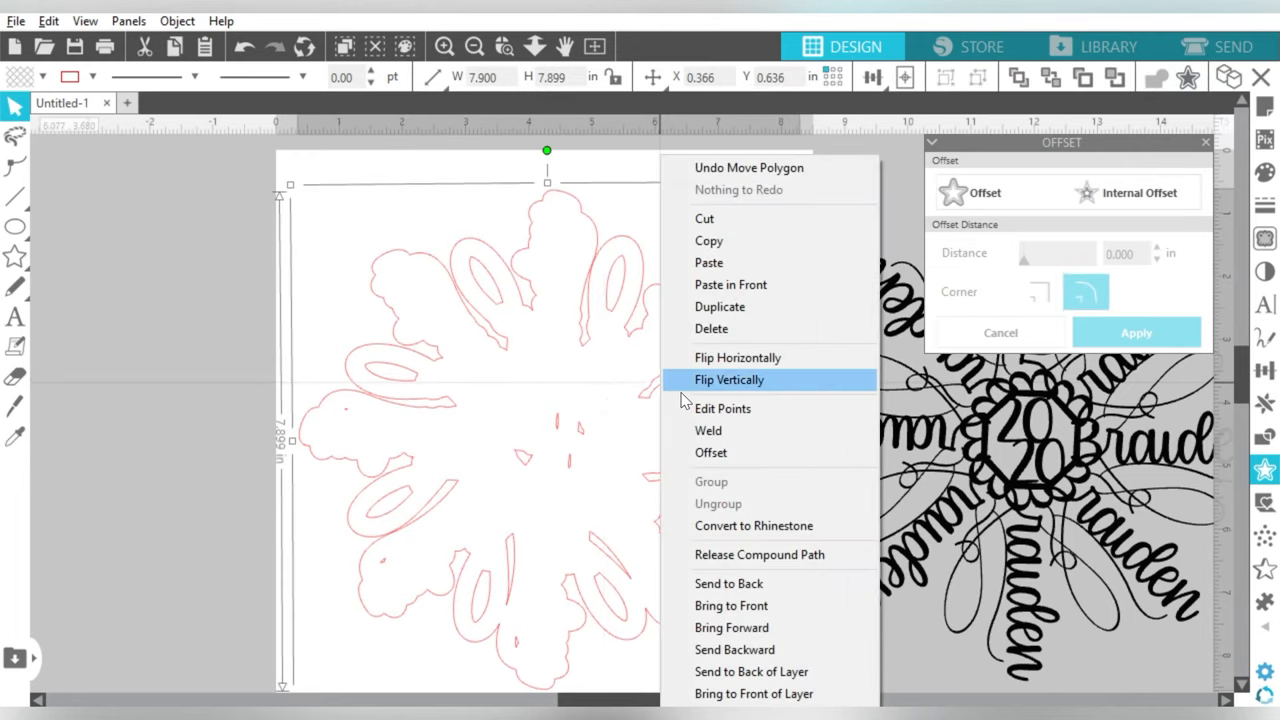
{"action": "left_click", "coordinate": [718, 556]}
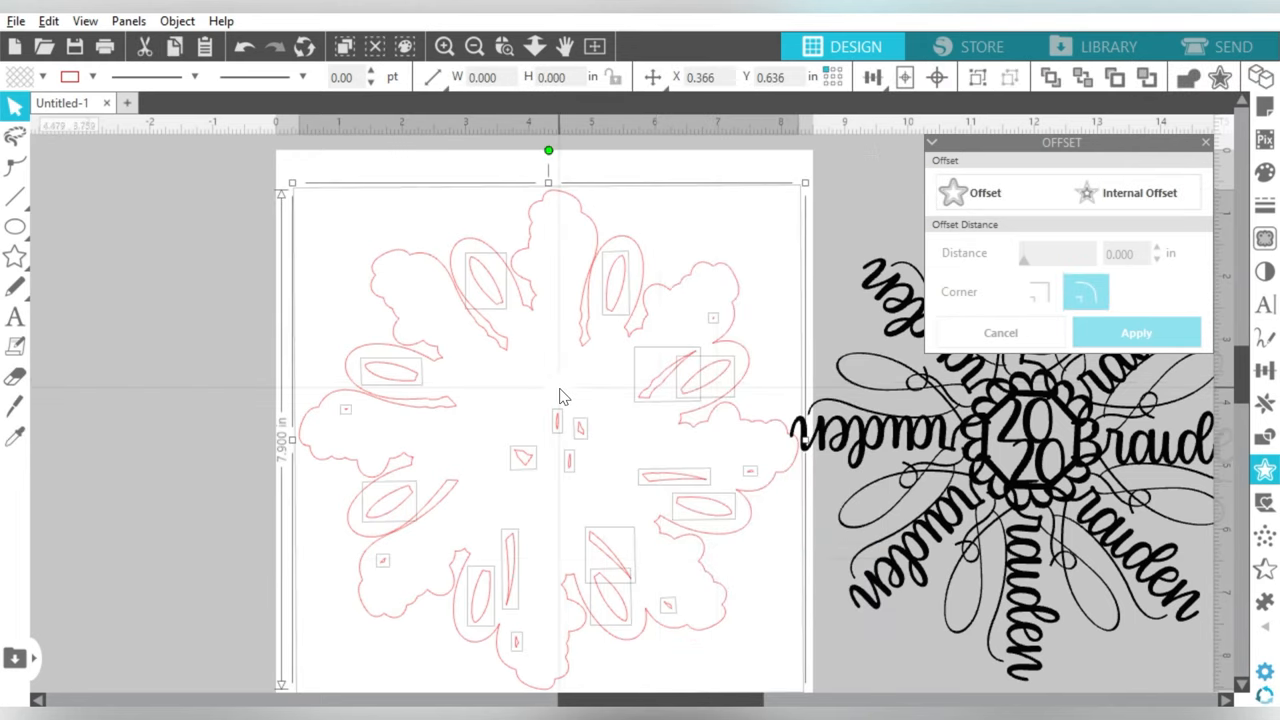
{"action": "left_click", "coordinate": [456, 413]}
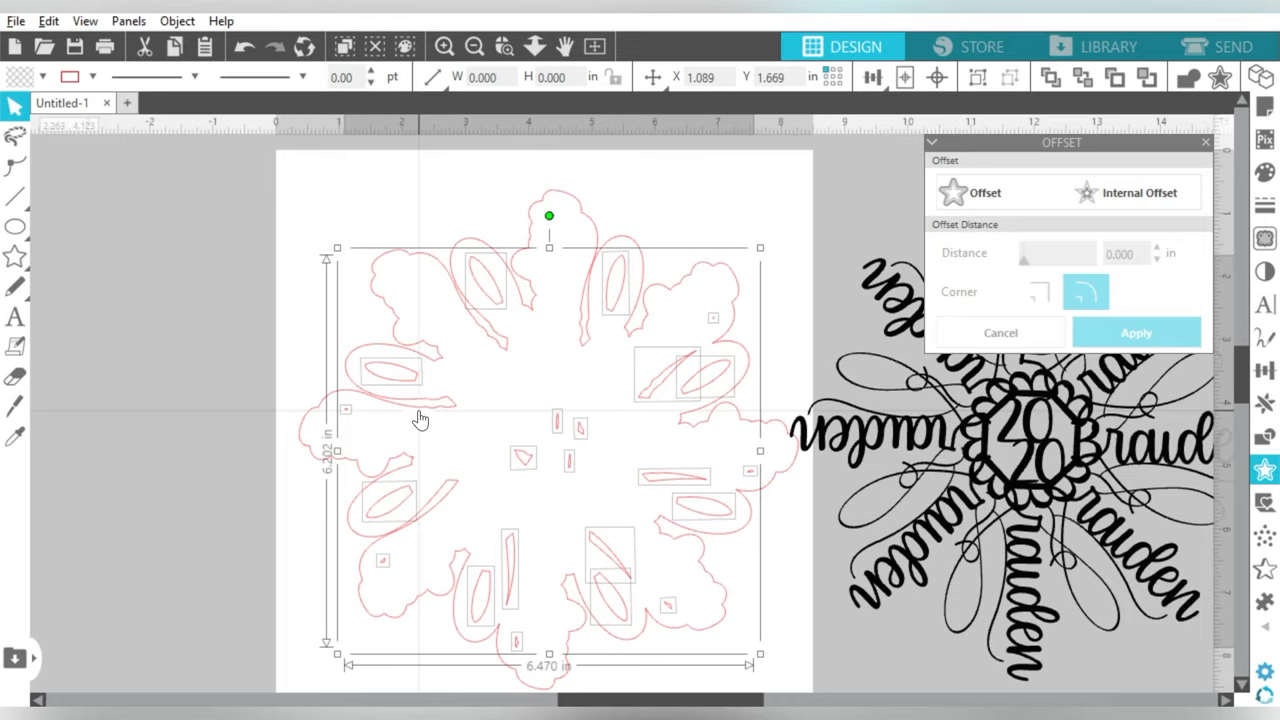
{"action": "key", "text": "Delete"}
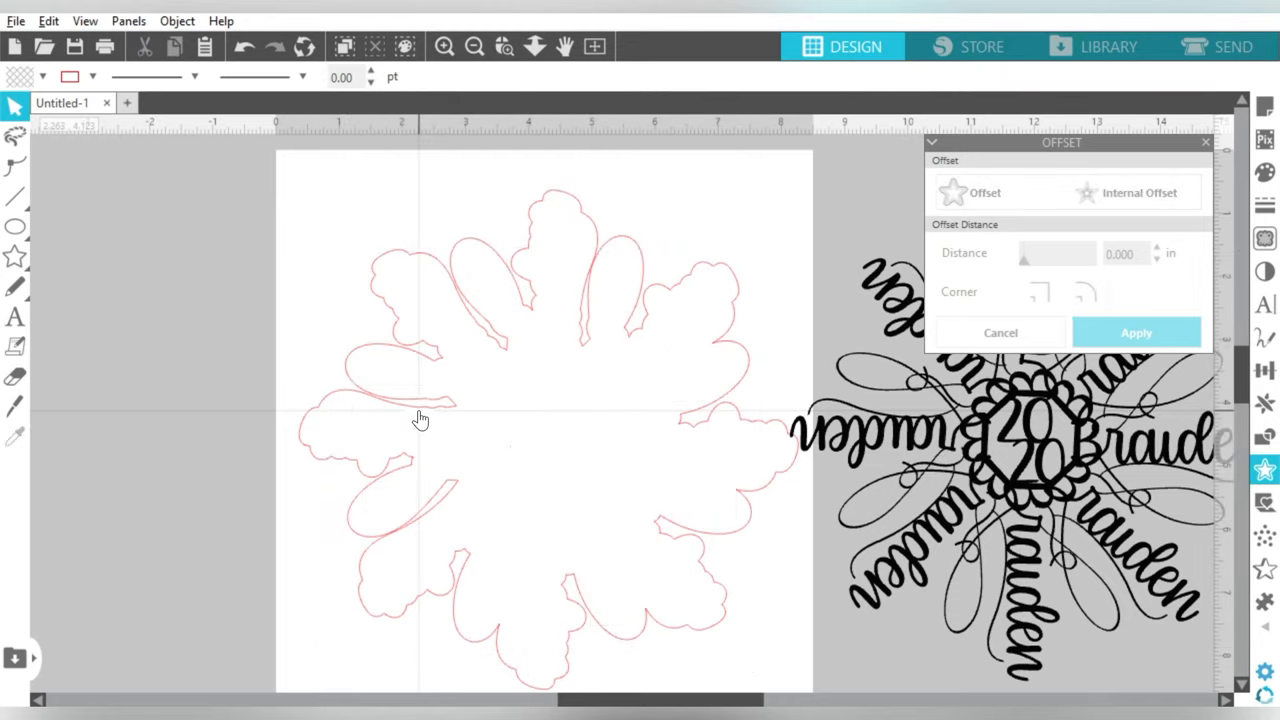
{"action": "left_click", "coordinate": [885, 420]}
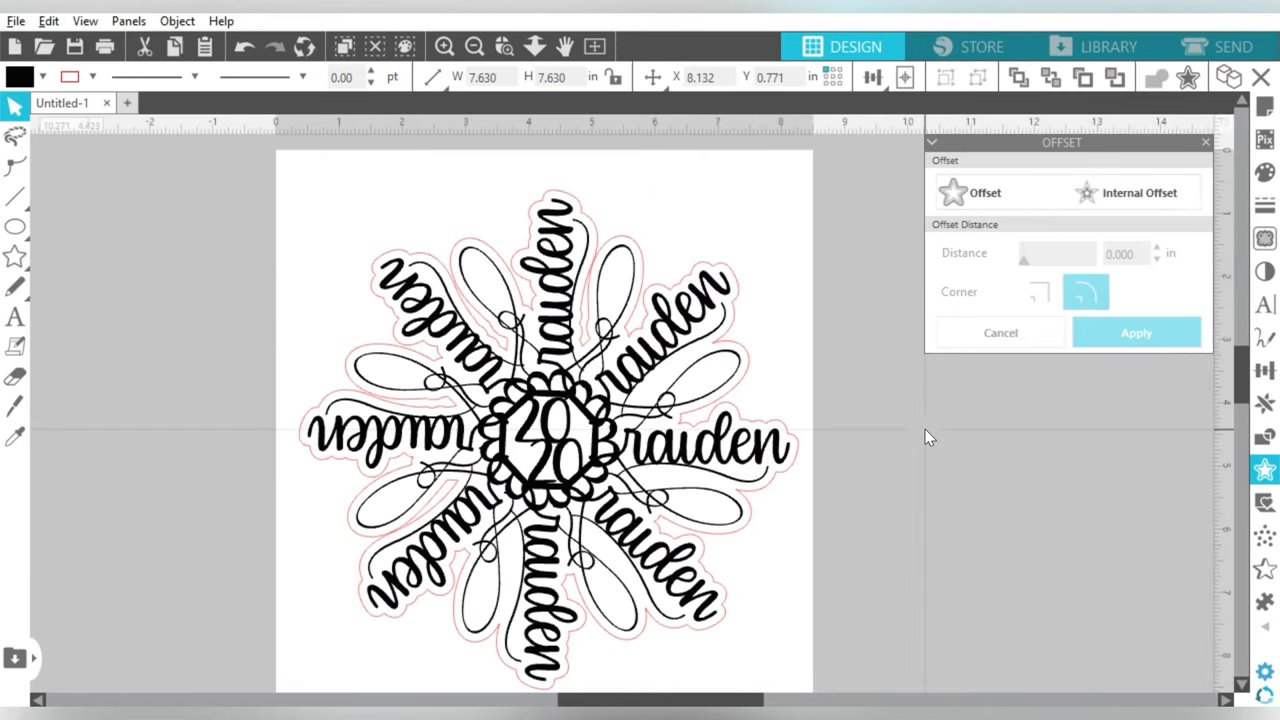
{"action": "left_click", "coordinate": [925, 429]}
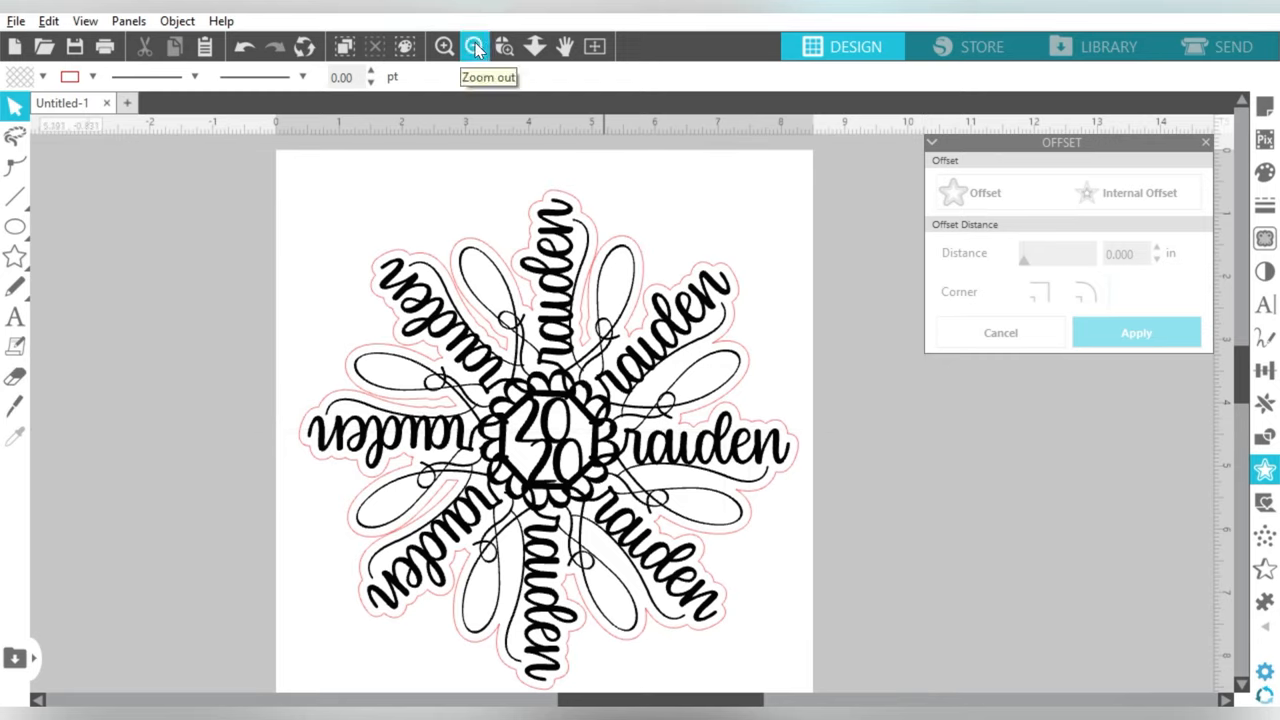
Draw a small circle, make it a ring compound path, and place it at the snowflake's top edge.
{"action": "left_click", "coordinate": [16, 226]}
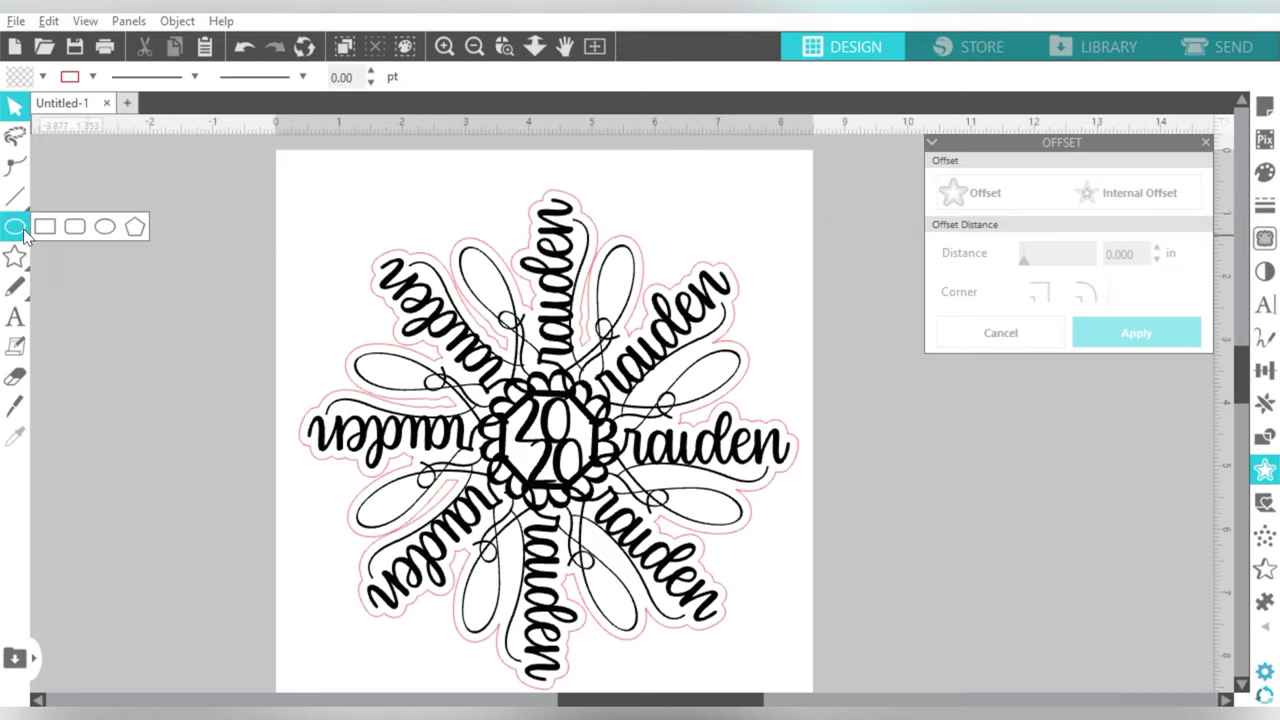
{"action": "left_click", "coordinate": [104, 227]}
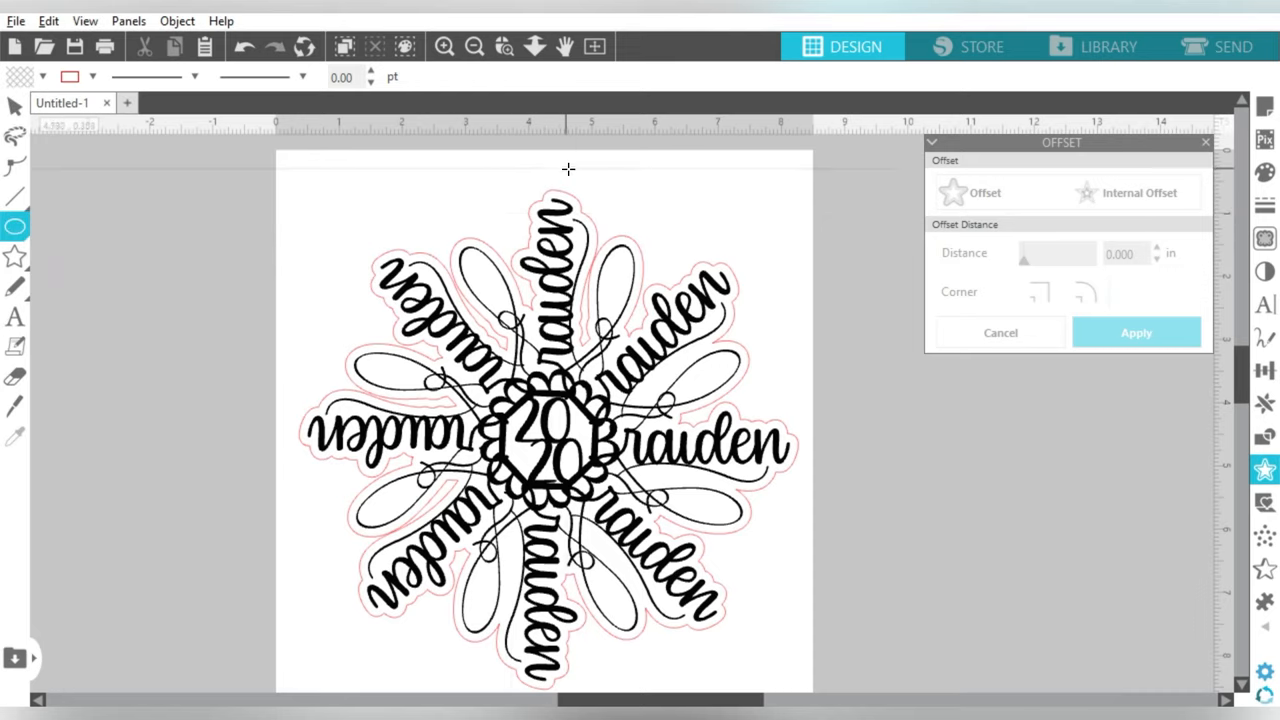
{"action": "left_click_drag", "start_coordinate": [639, 175], "coordinate": [672, 222]}
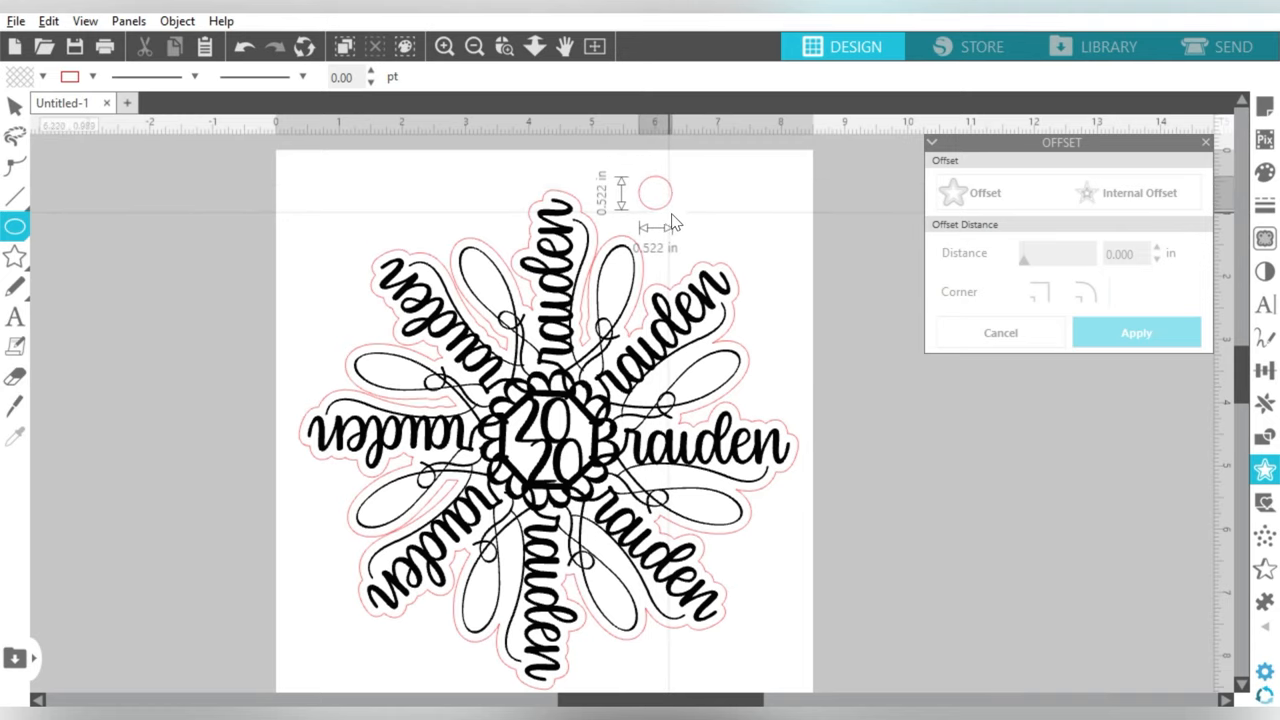
{"action": "left_click_drag", "start_coordinate": [672, 222], "coordinate": [660, 210]}
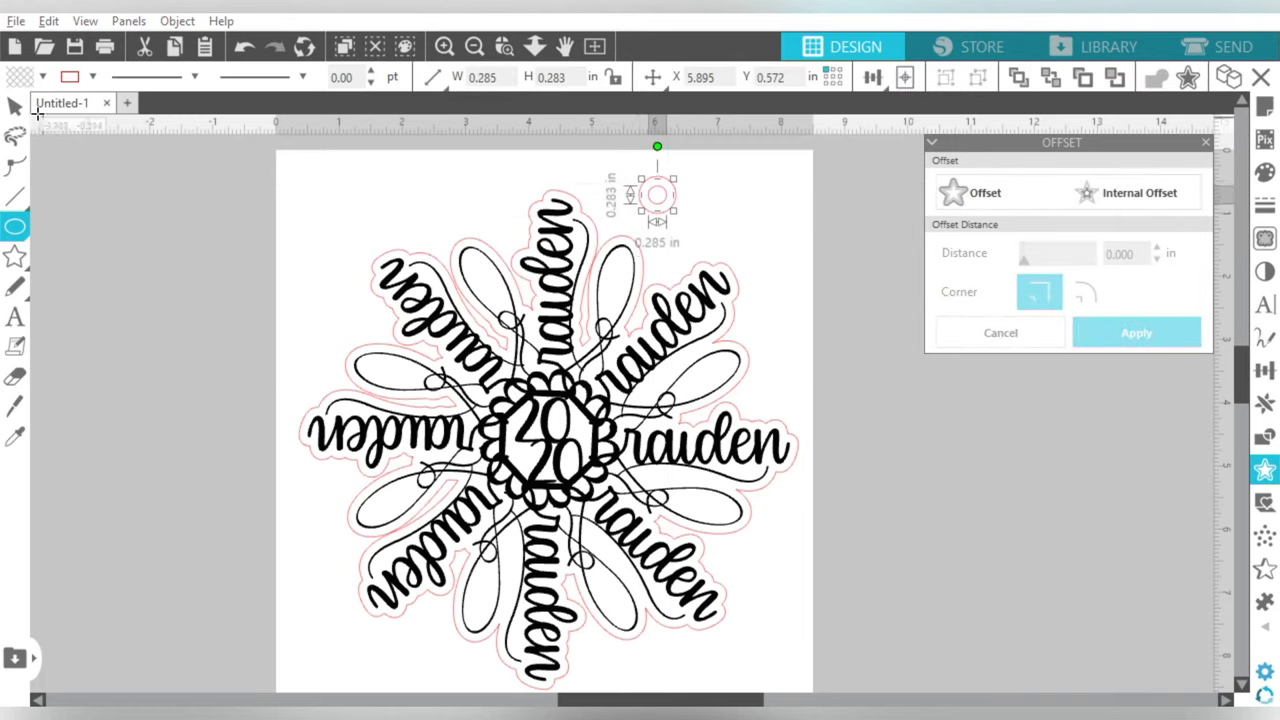
{"action": "left_click", "coordinate": [15, 105]}
{"action": "left_click", "coordinate": [667, 202]}
{"action": "right_click", "coordinate": [667, 202]}
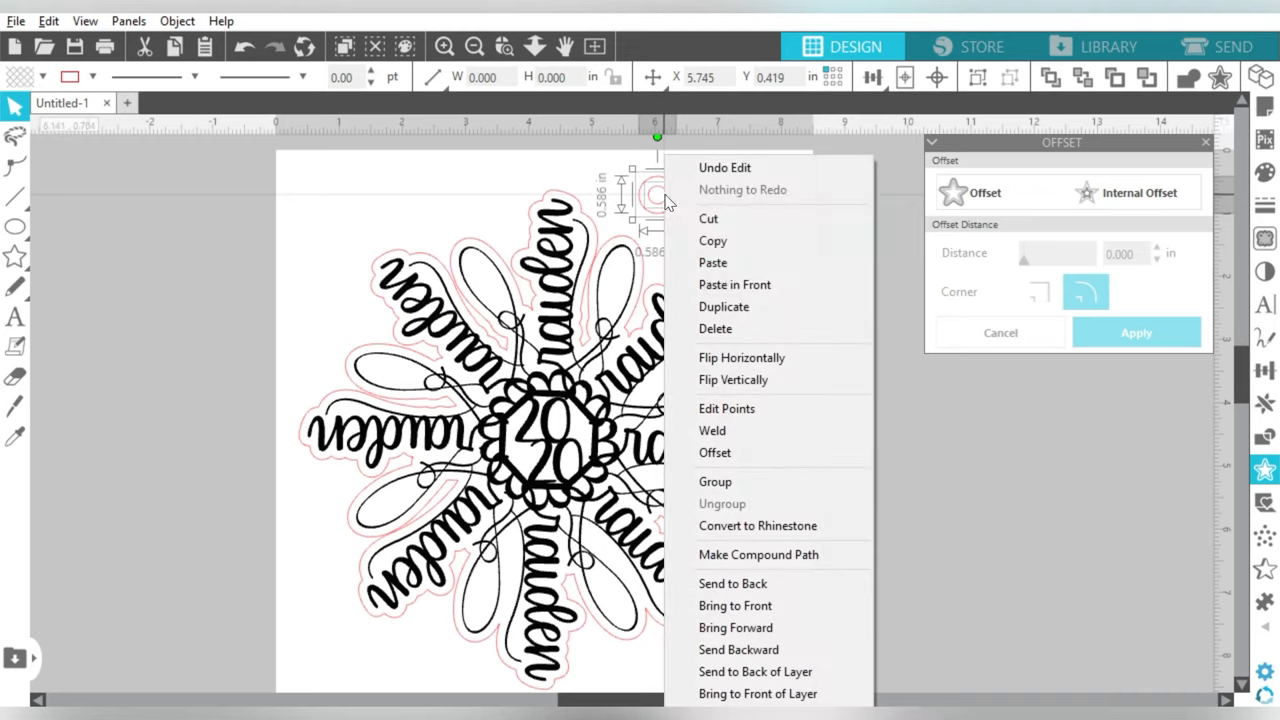
{"action": "left_click", "coordinate": [758, 554]}
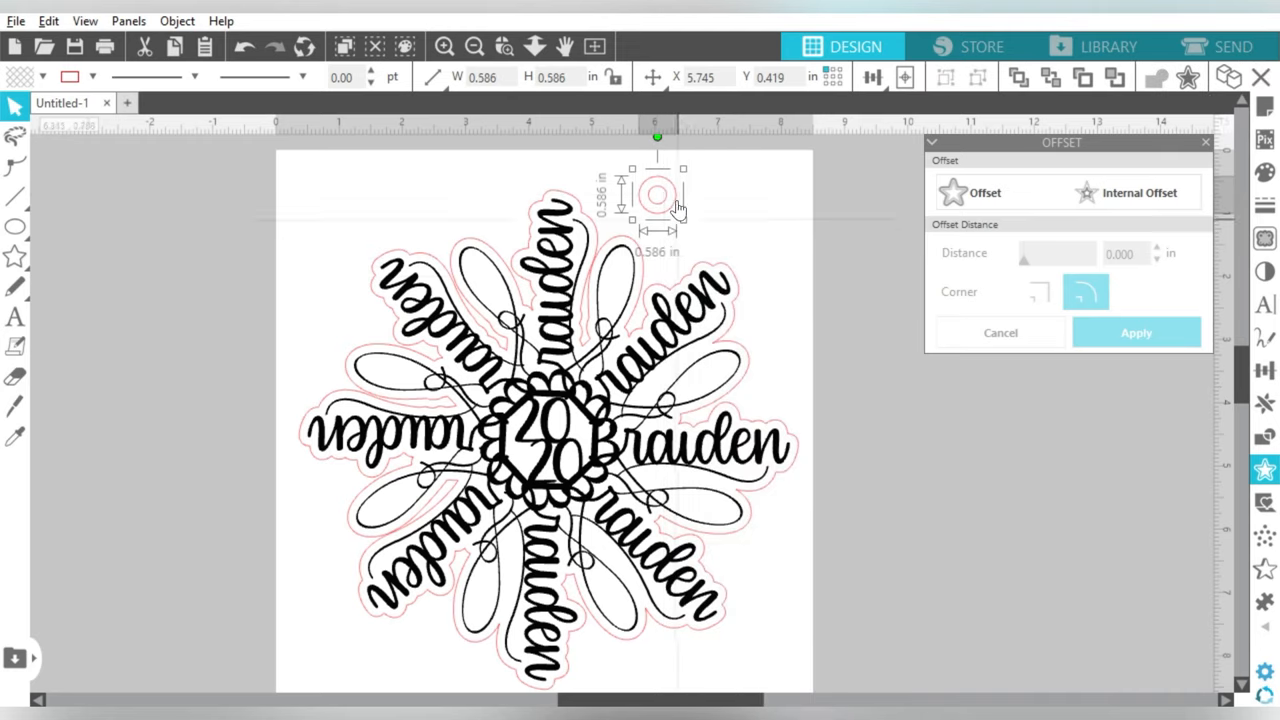
{"action": "left_click_drag", "start_coordinate": [672, 204], "coordinate": [583, 185]}
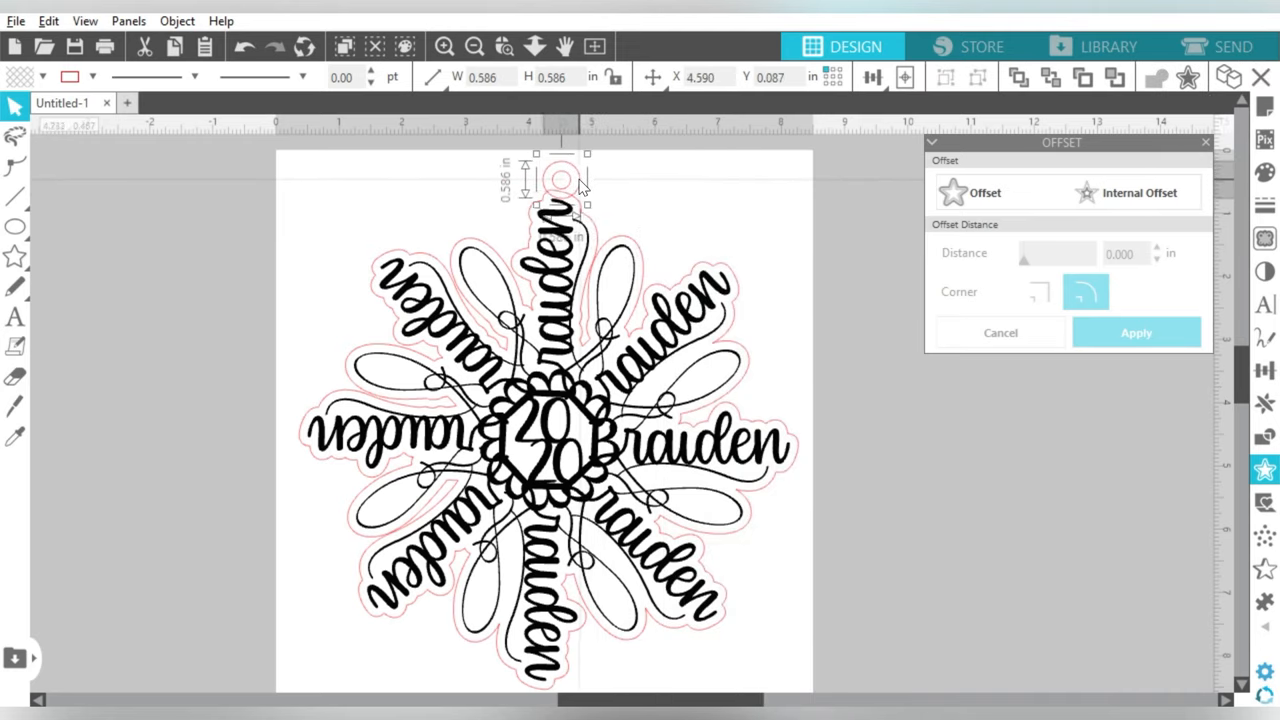
Weld the hanging loop and the snowflake outline into one cut shape.
{"action": "left_click", "coordinate": [614, 178]}
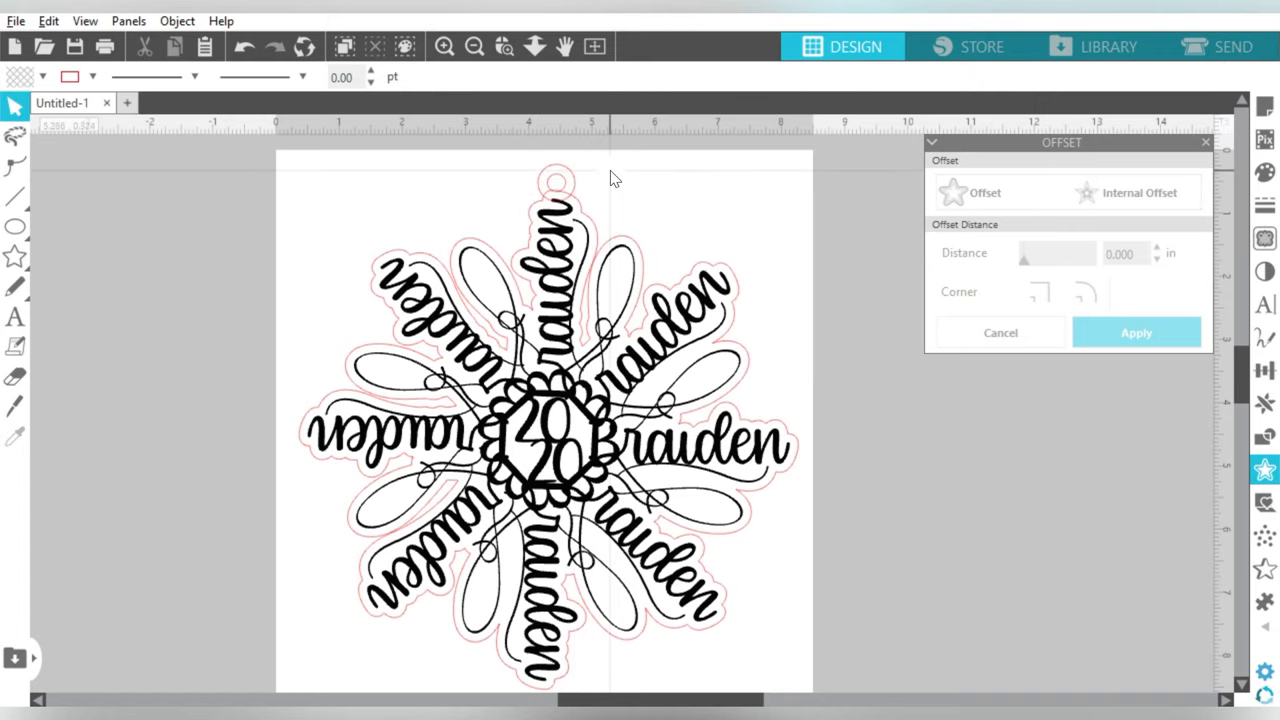
{"action": "left_click_drag", "start_coordinate": [613, 178], "coordinate": [600, 218]}
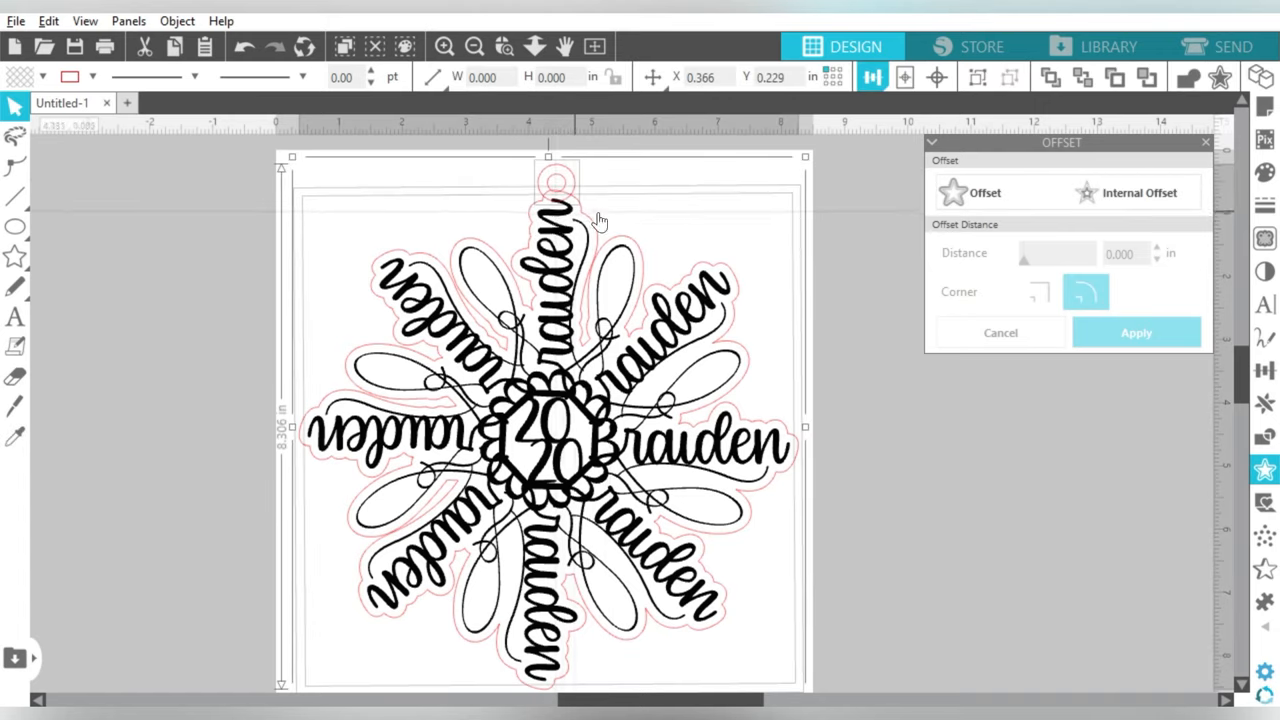
{"action": "left_click", "coordinate": [634, 169]}
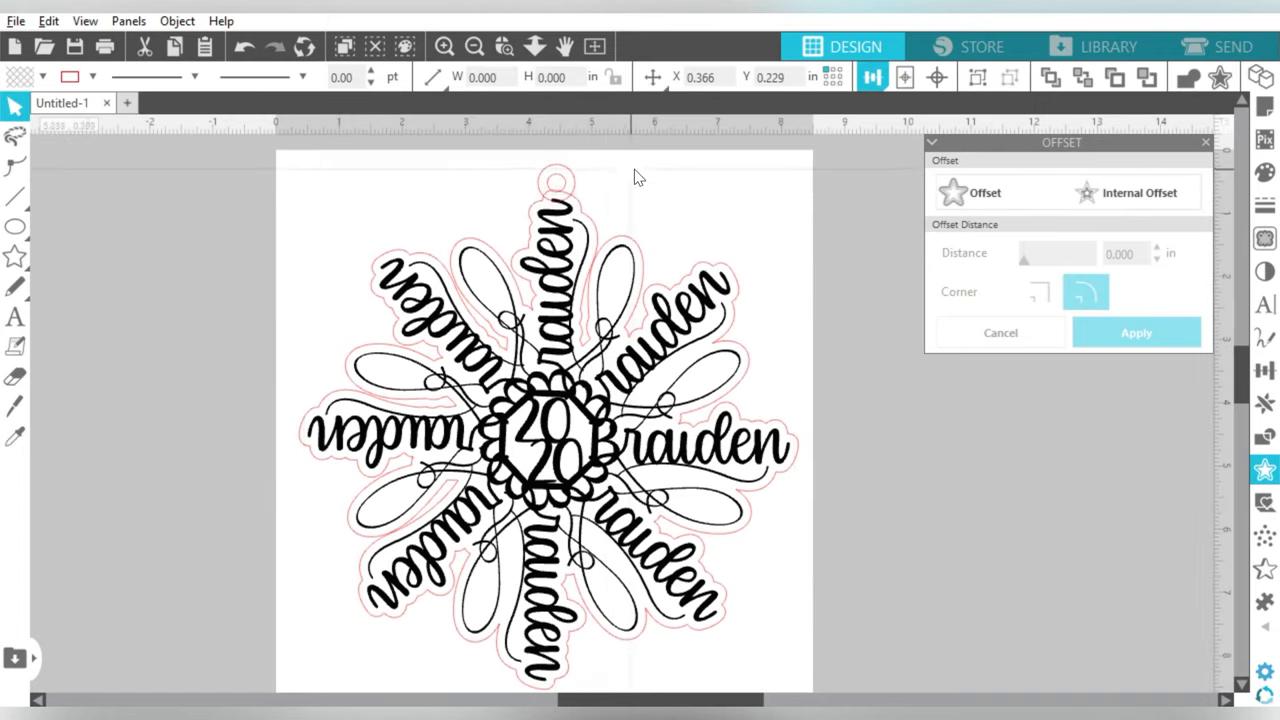
{"action": "left_click_drag", "start_coordinate": [634, 169], "coordinate": [578, 205]}
{"action": "left_click", "coordinate": [578, 205], "text": "shift"}
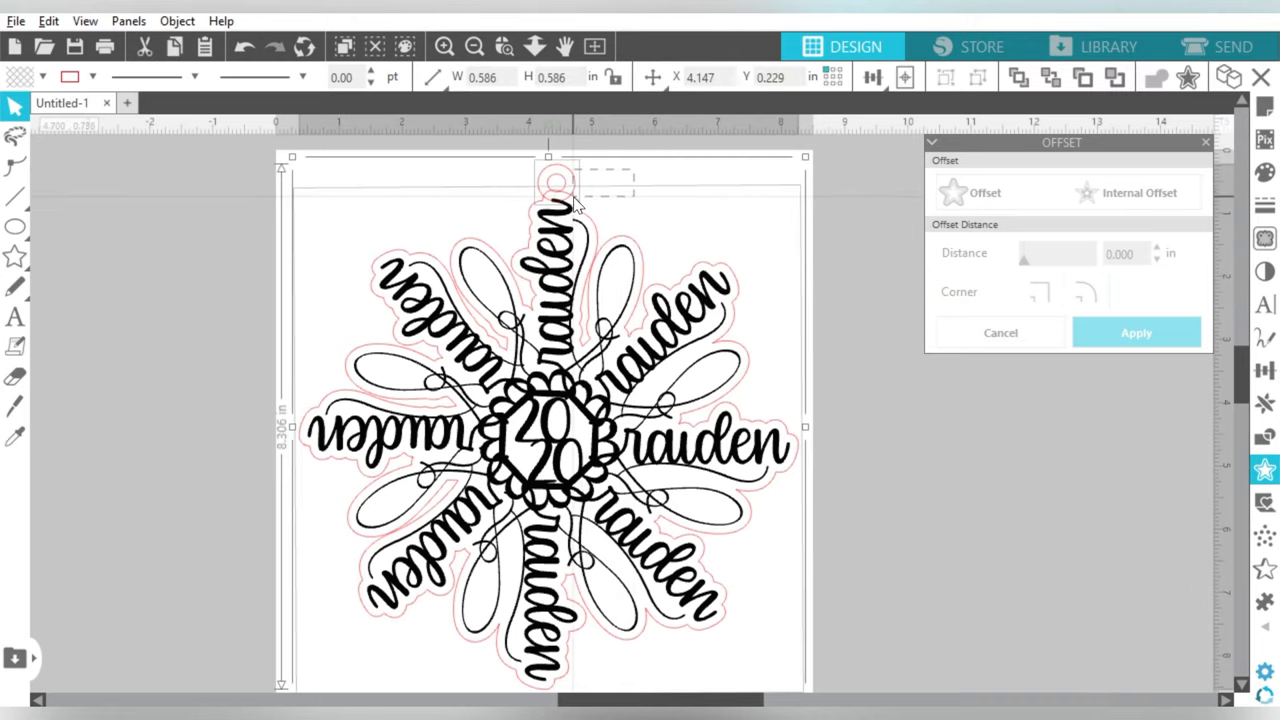
{"action": "right_click", "coordinate": [578, 140]}
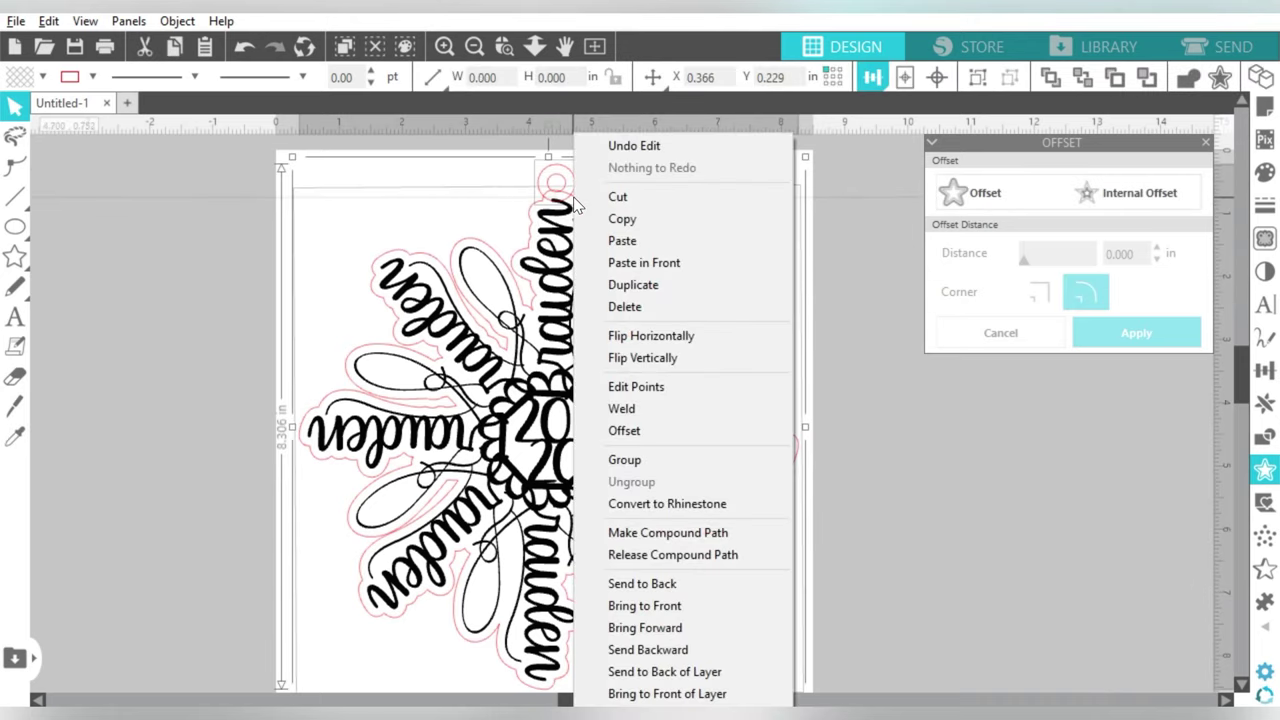
{"action": "left_click", "coordinate": [622, 408]}
{"action": "left_click", "coordinate": [668, 215]}
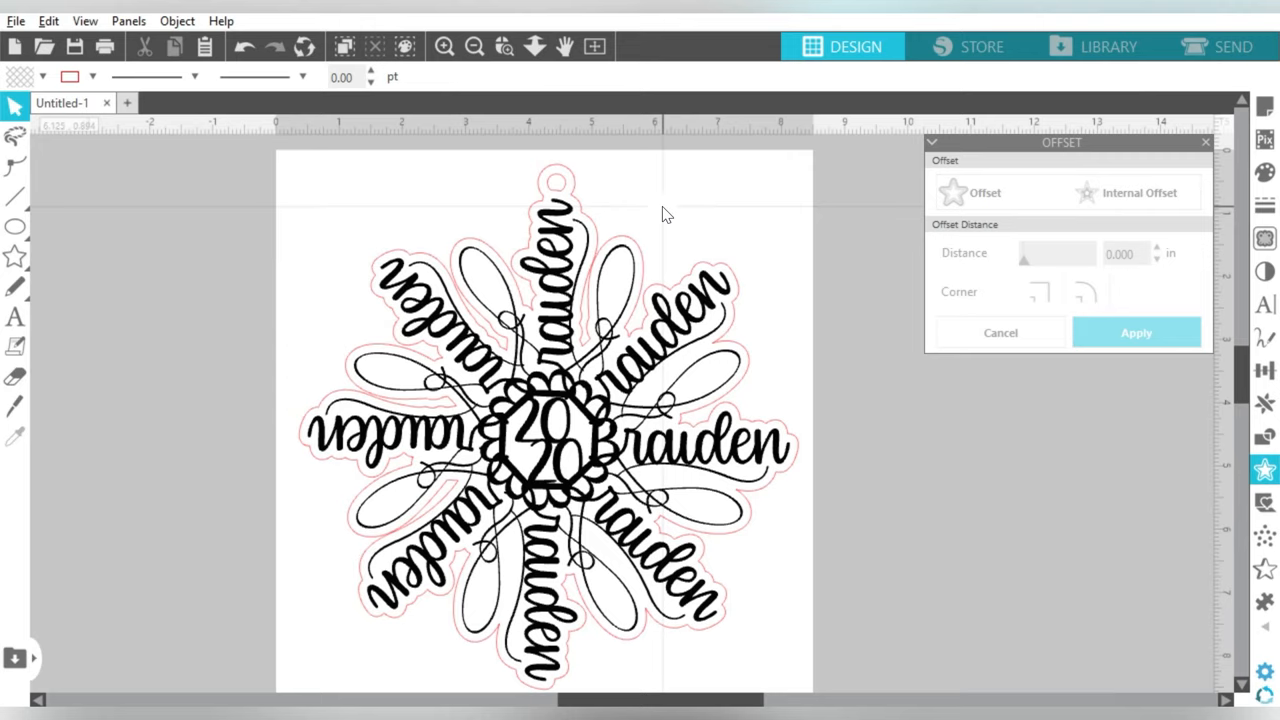
Save the design to the hard drive as 'Braiden Ornament' in SVG format.
{"action": "left_click", "coordinate": [16, 21]}
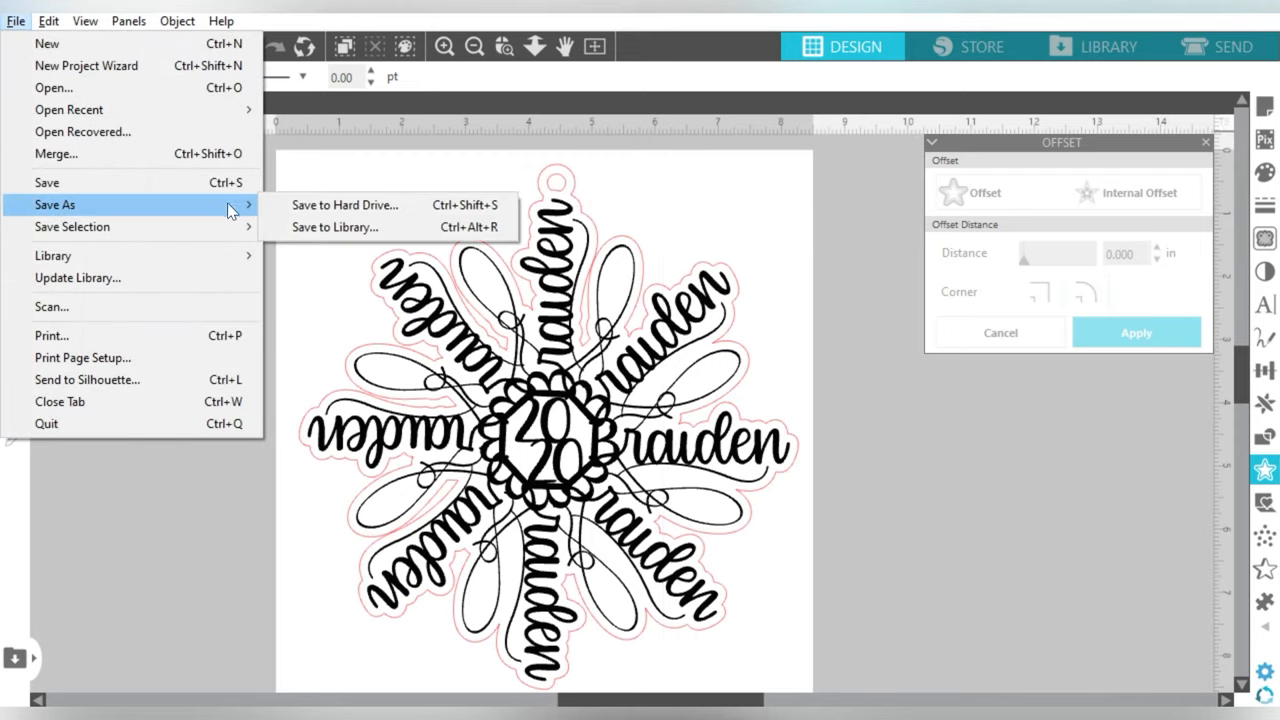
{"action": "left_click", "coordinate": [279, 206]}
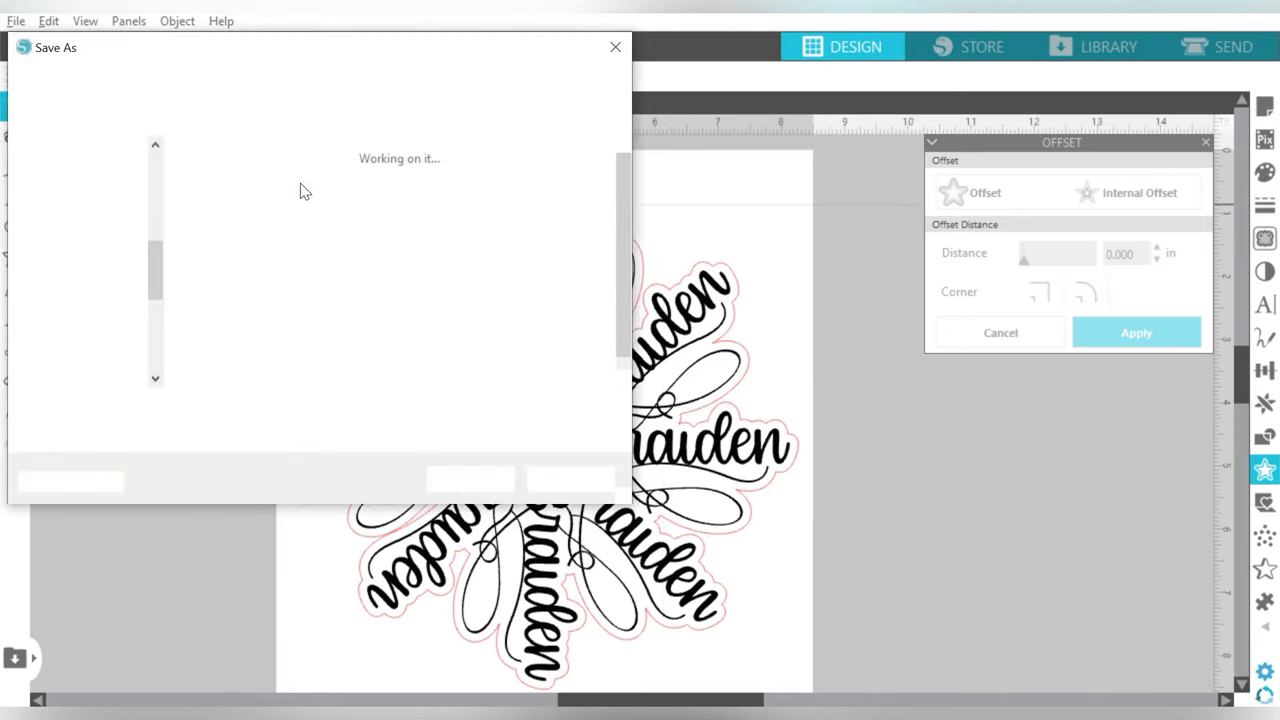
{"action": "scroll", "coordinate": [155, 187], "scroll_direction": "up", "scroll_amount": 3}
{"action": "scroll", "coordinate": [157, 187], "scroll_direction": "up", "scroll_amount": 3}
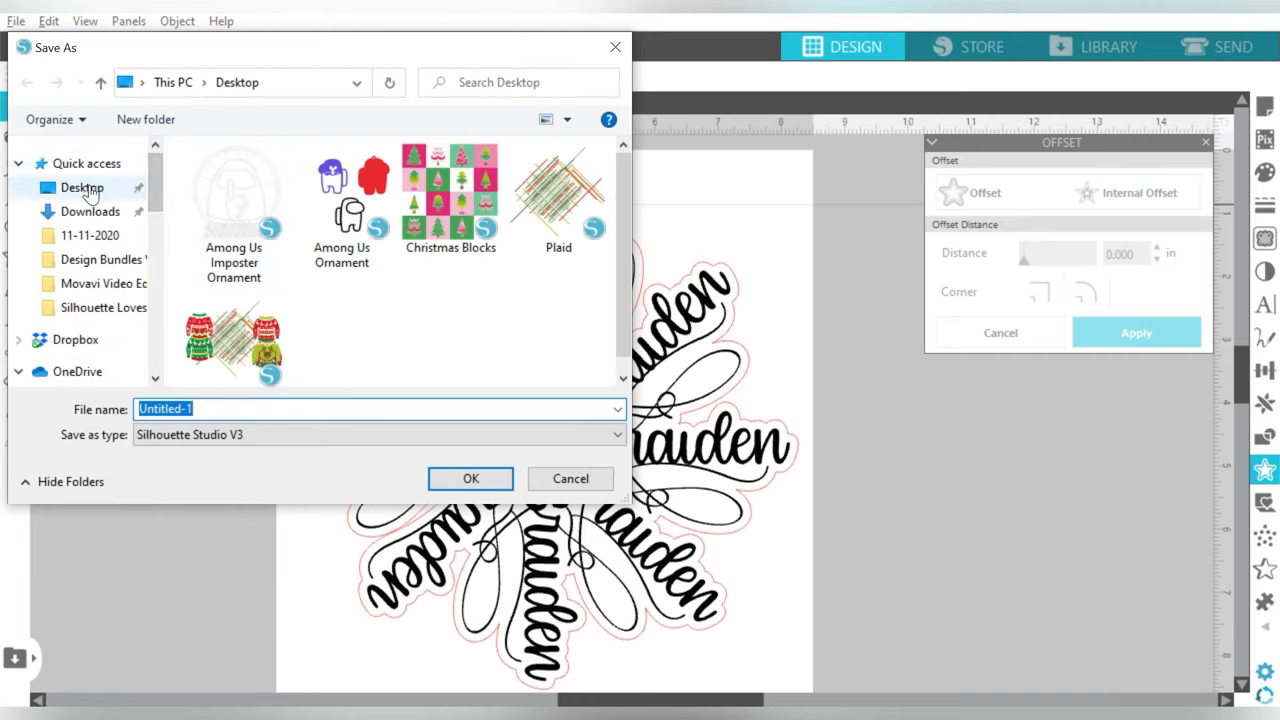
{"action": "type", "text": "Braiden Ornamen"}
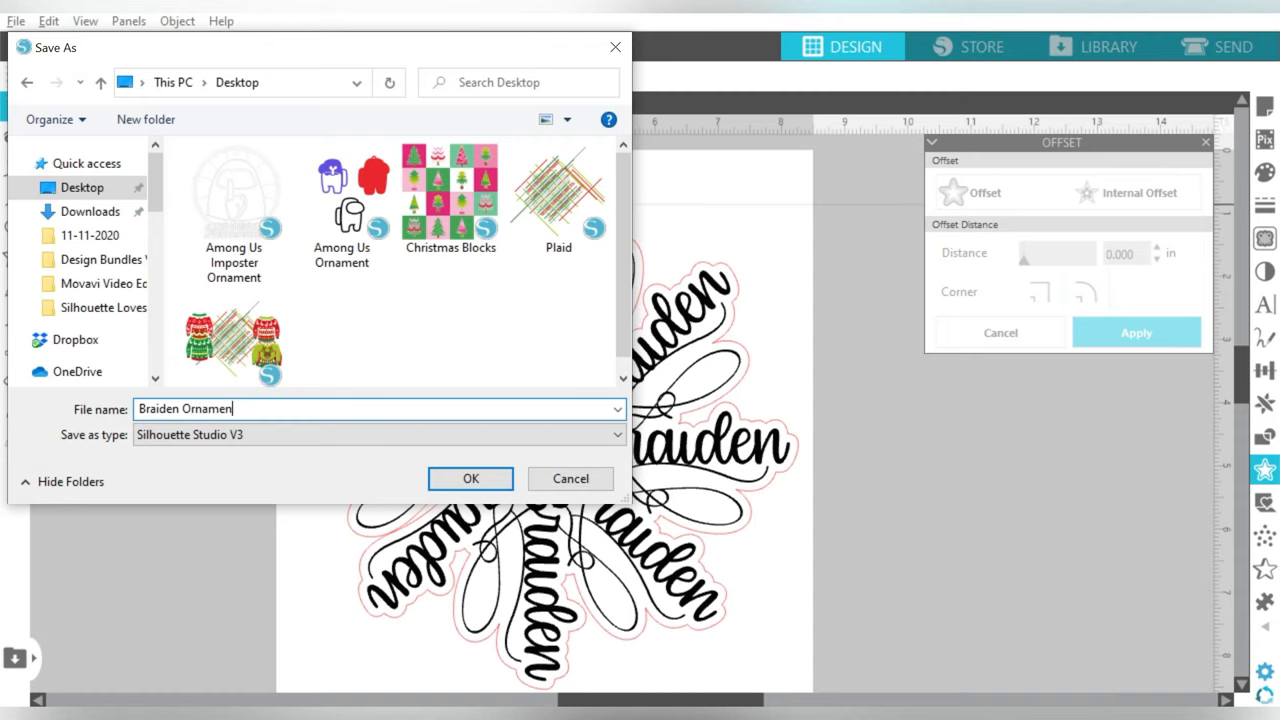
{"action": "type", "text": "t"}
{"action": "left_click", "coordinate": [375, 434]}
{"action": "left_click", "coordinate": [160, 464]}
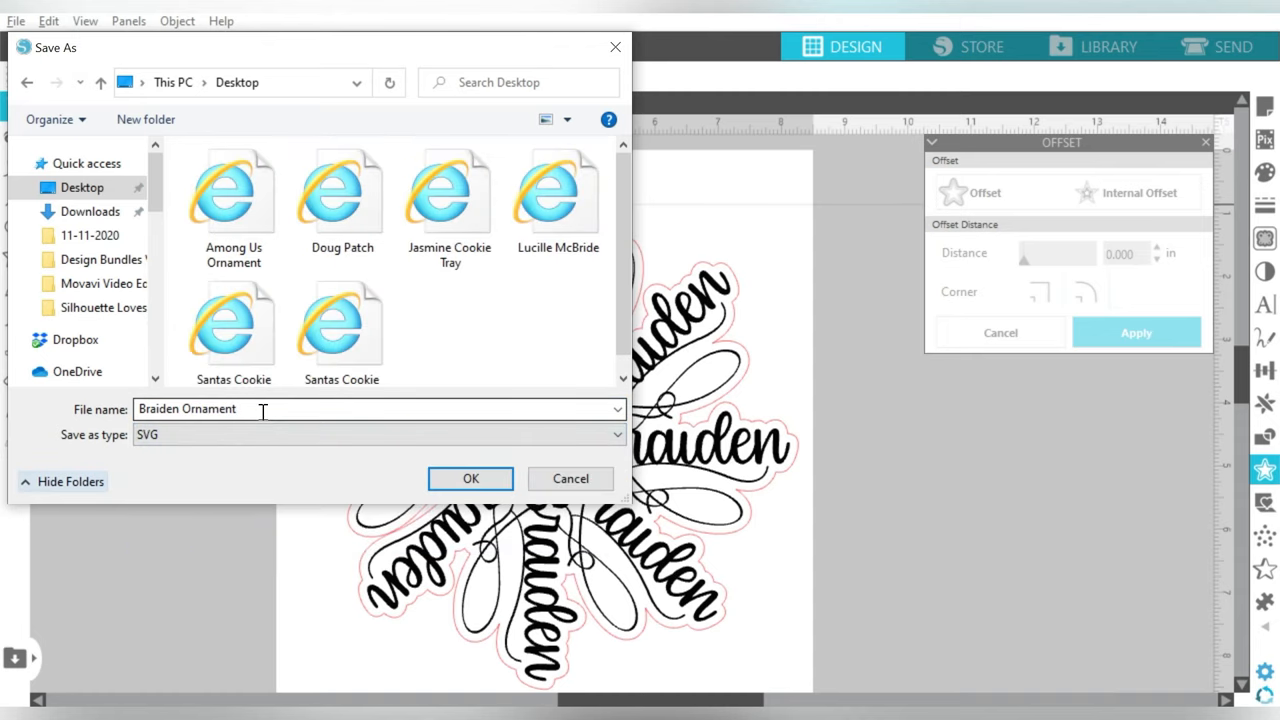
{"action": "key", "text": "Return"}
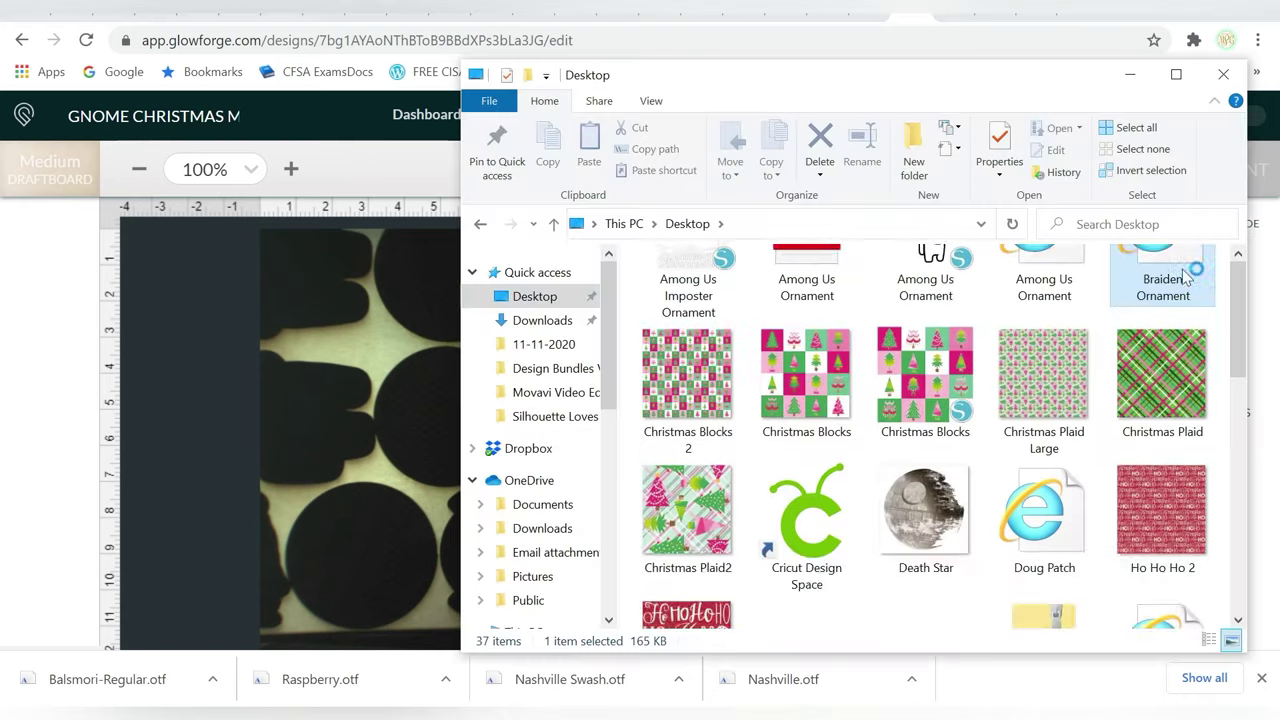
Drop the Braiden Ornament SVG onto the Glowforge bed and dismiss the Print Done notice.
{"action": "left_click_drag", "start_coordinate": [1163, 310], "coordinate": [358, 420]}
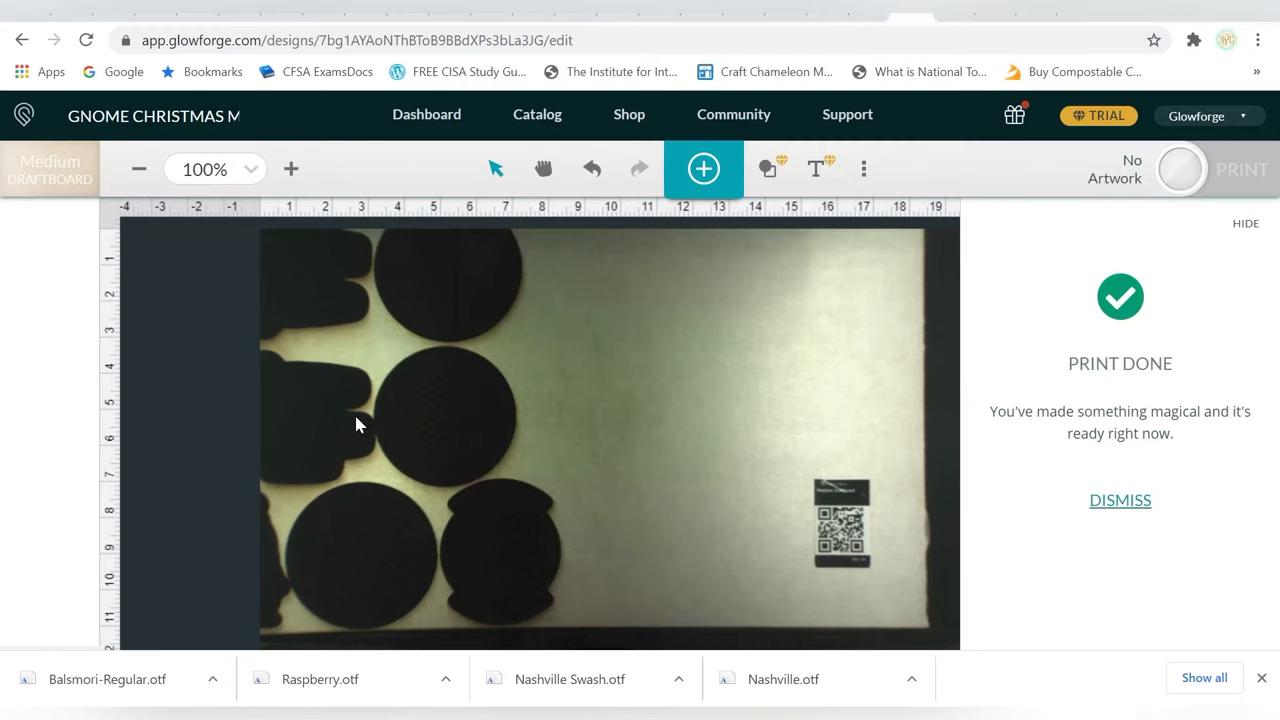
{"action": "left_click", "coordinate": [1120, 500]}
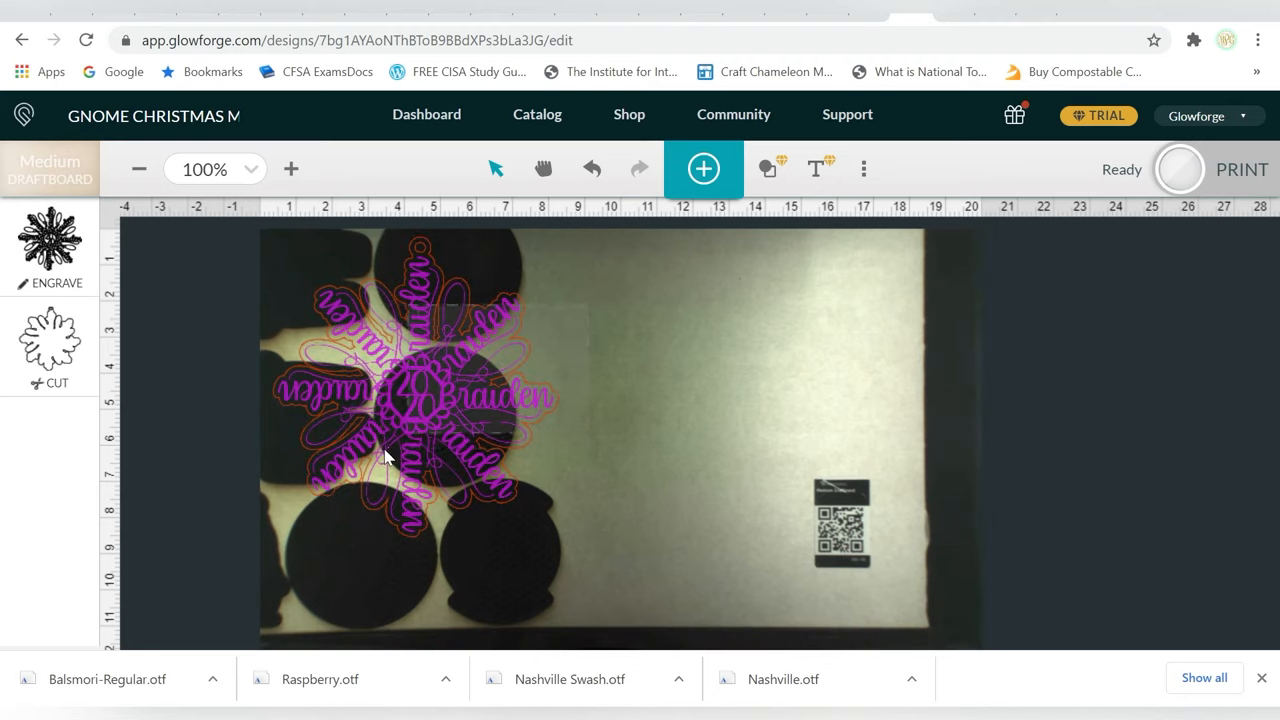
{"action": "left_click", "coordinate": [415, 390]}
Set the snowflake artwork's height to 4 in from the position and size settings.
{"action": "left_click_drag", "start_coordinate": [530, 400], "coordinate": [713, 405]}
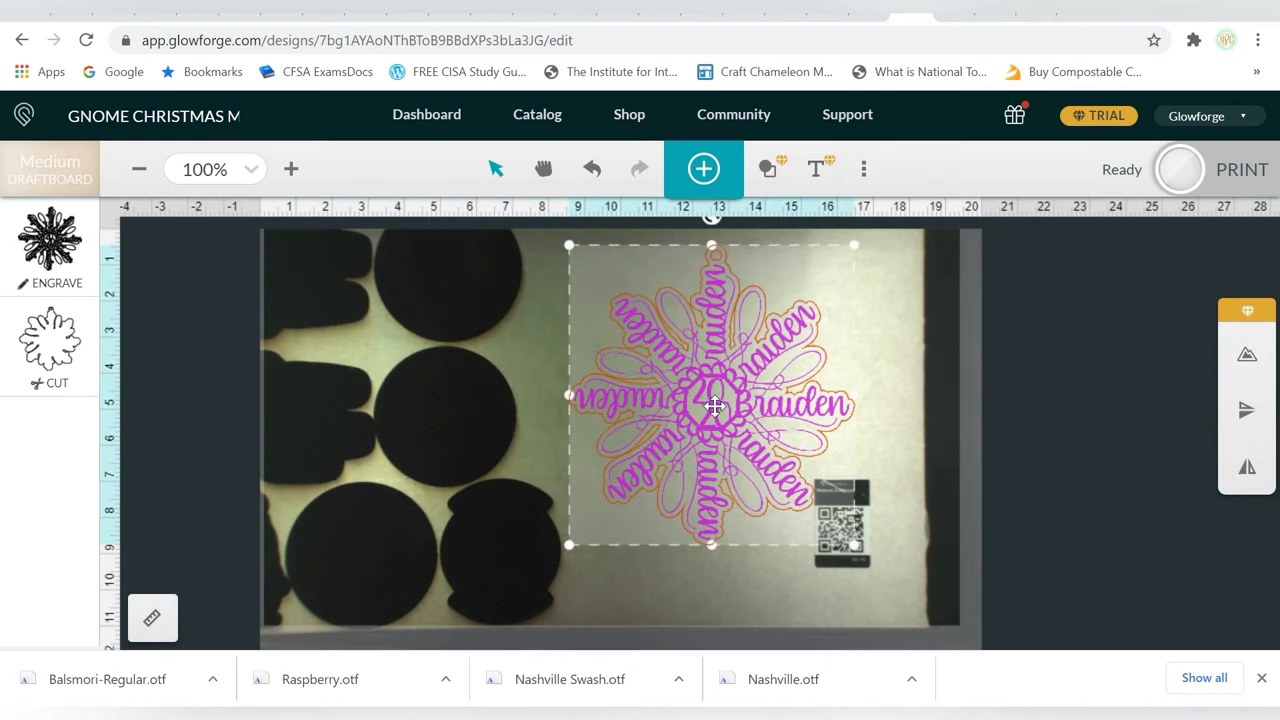
{"action": "left_click", "coordinate": [152, 617]}
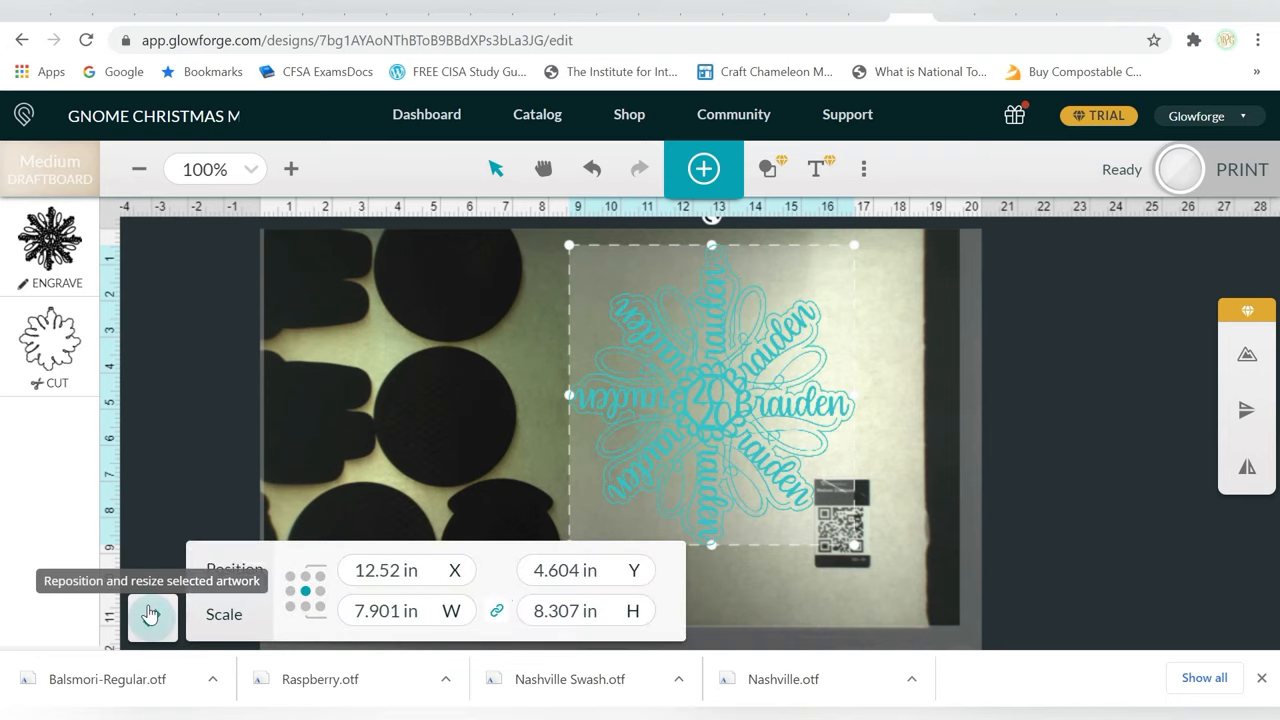
{"action": "left_click_drag", "start_coordinate": [610, 611], "coordinate": [590, 611]}
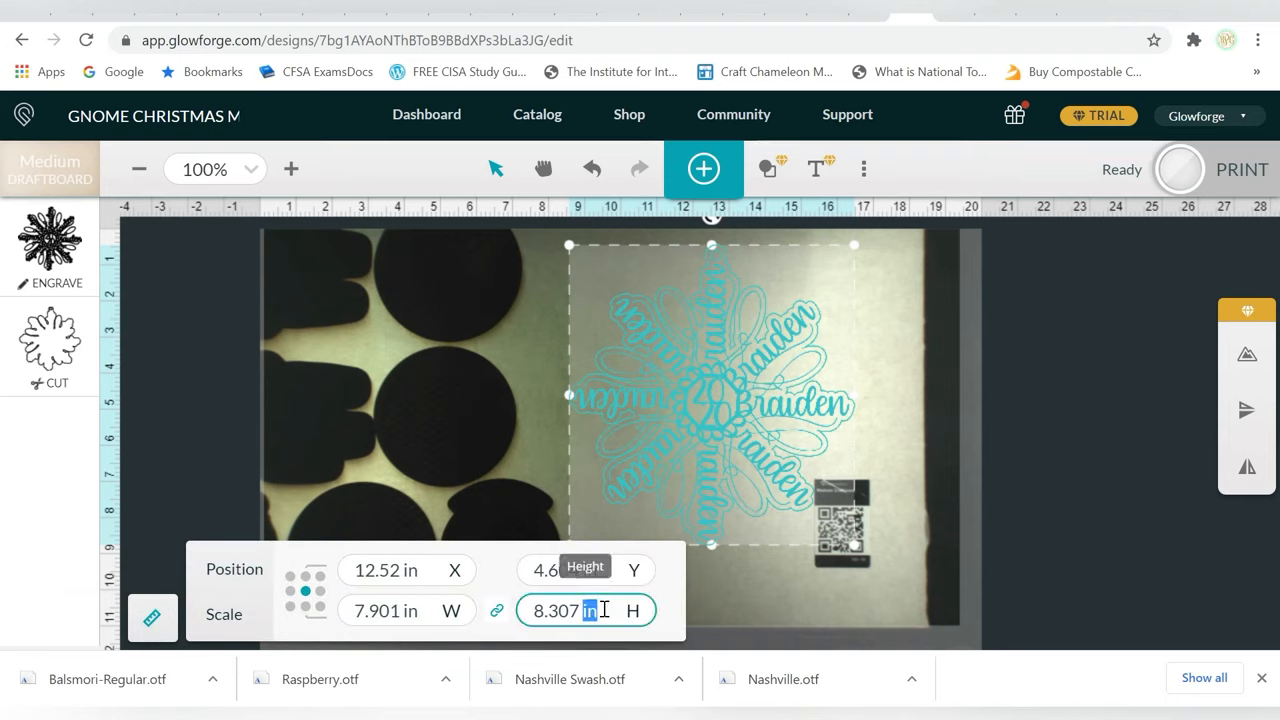
{"action": "key", "text": "ctrl+a"}
{"action": "type", "text": "4"}
{"action": "key", "text": "Return"}
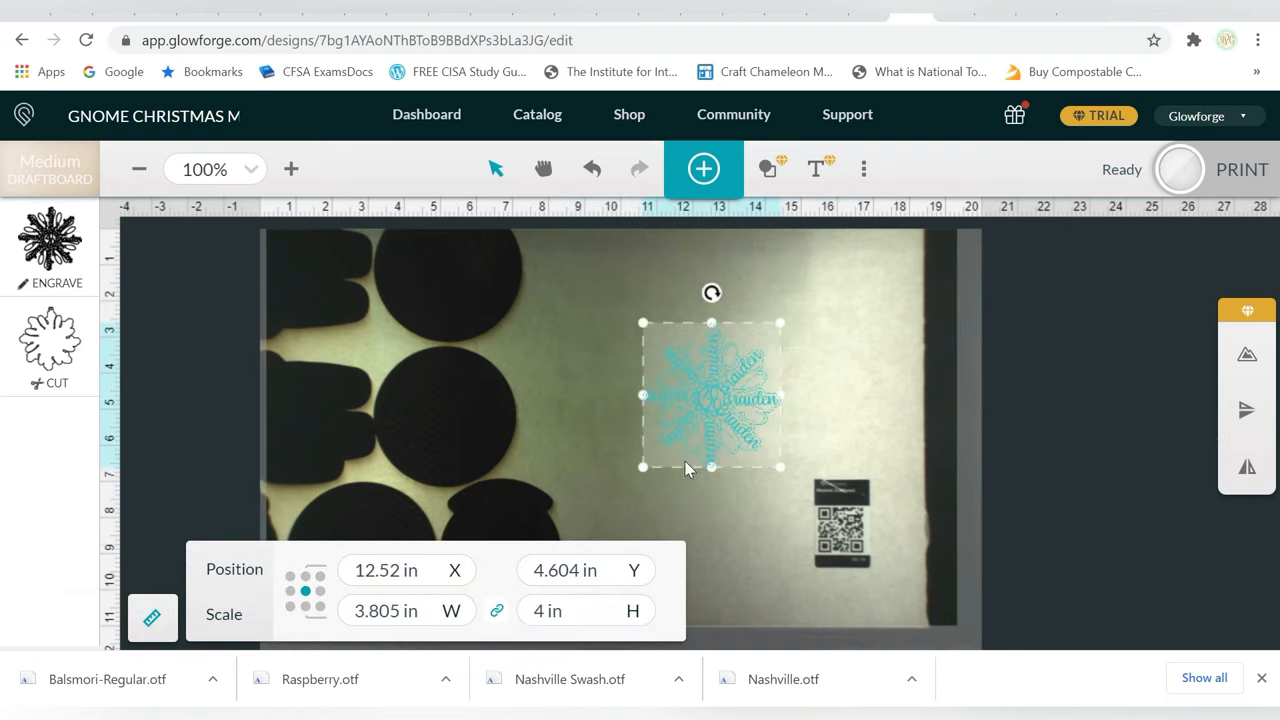
Move the resized snowflake down onto open material near the bottom of the bed.
{"action": "left_click_drag", "start_coordinate": [716, 373], "coordinate": [701, 378]}
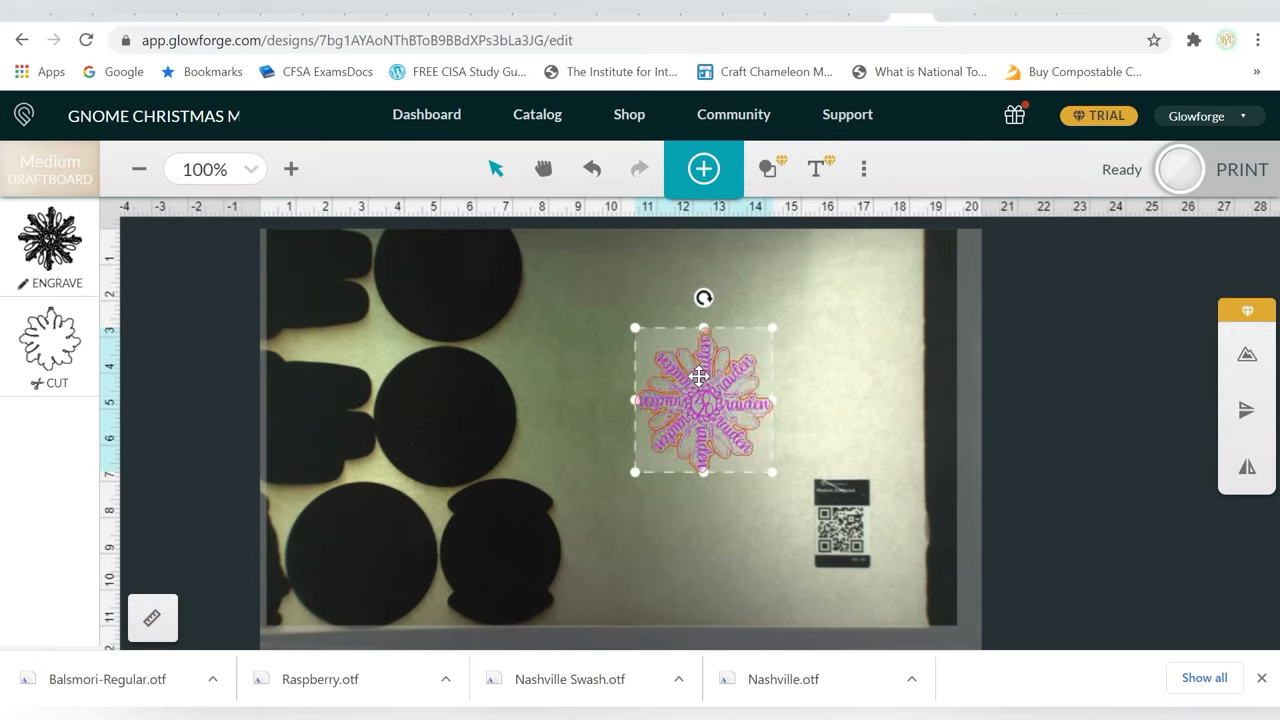
{"action": "left_click_drag", "start_coordinate": [701, 375], "coordinate": [624, 528]}
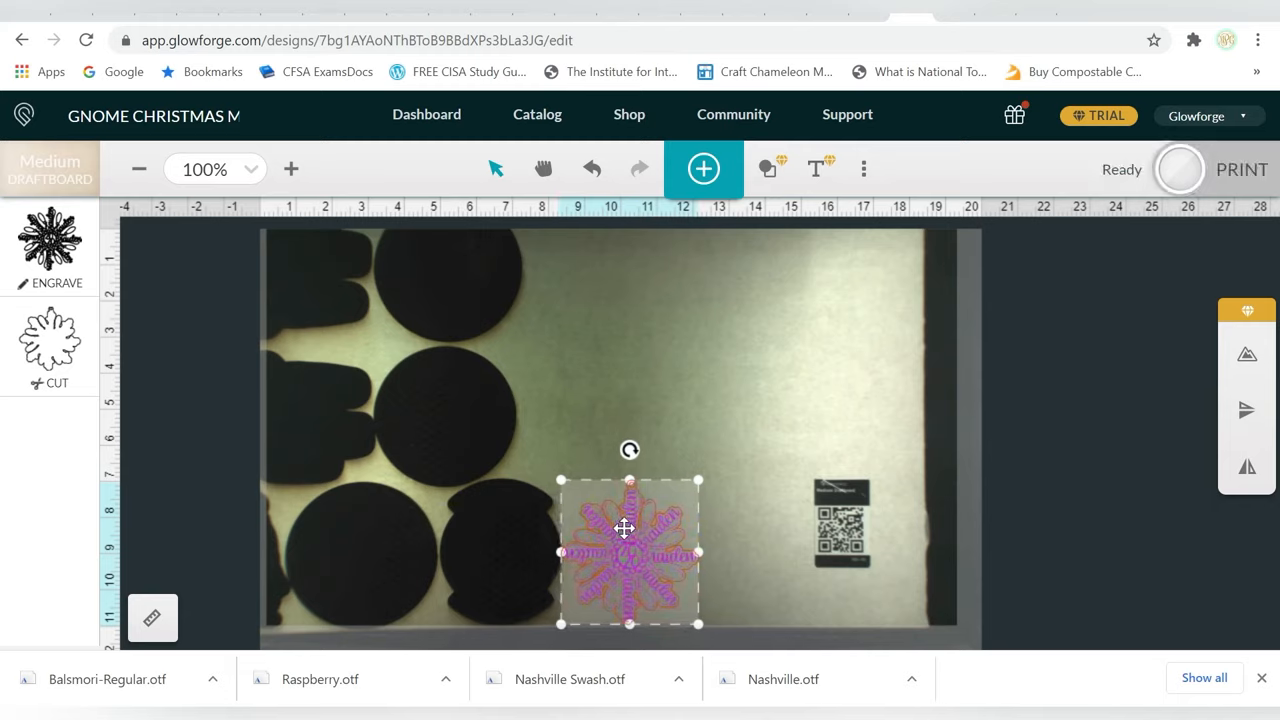
{"action": "left_click", "coordinate": [713, 441]}
{"action": "left_click", "coordinate": [616, 526]}
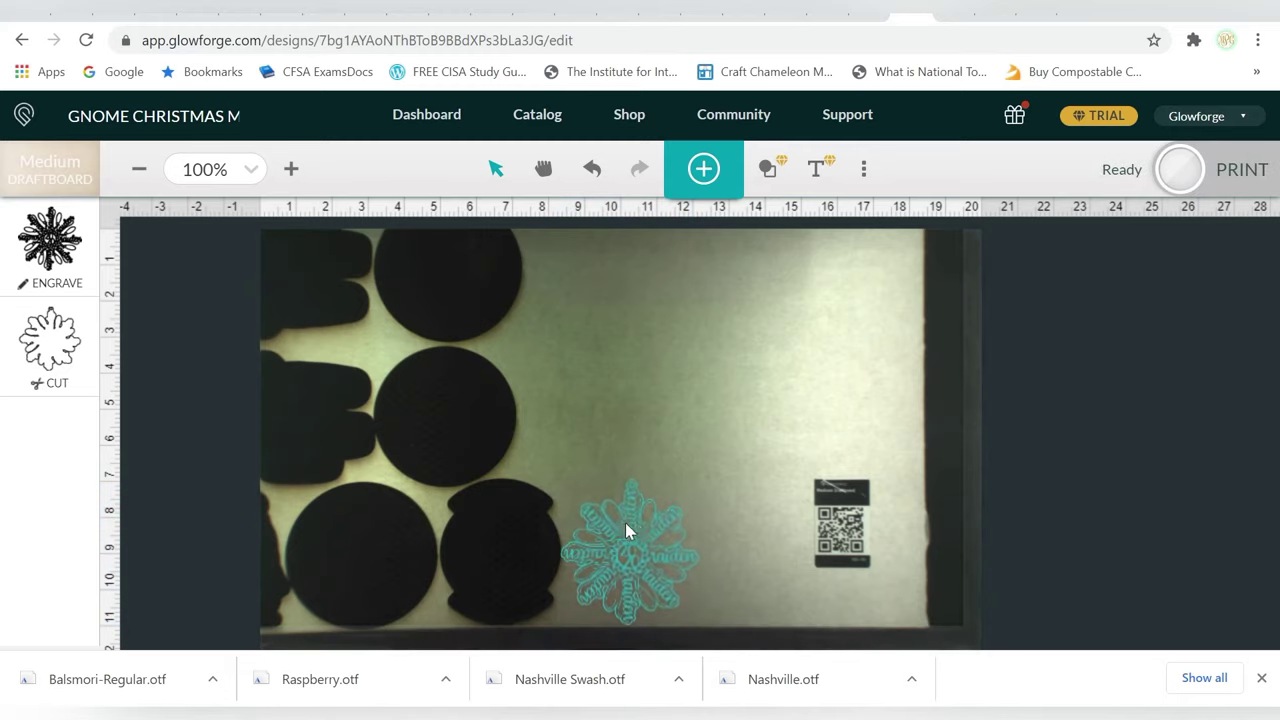
{"action": "left_click", "coordinate": [701, 450]}
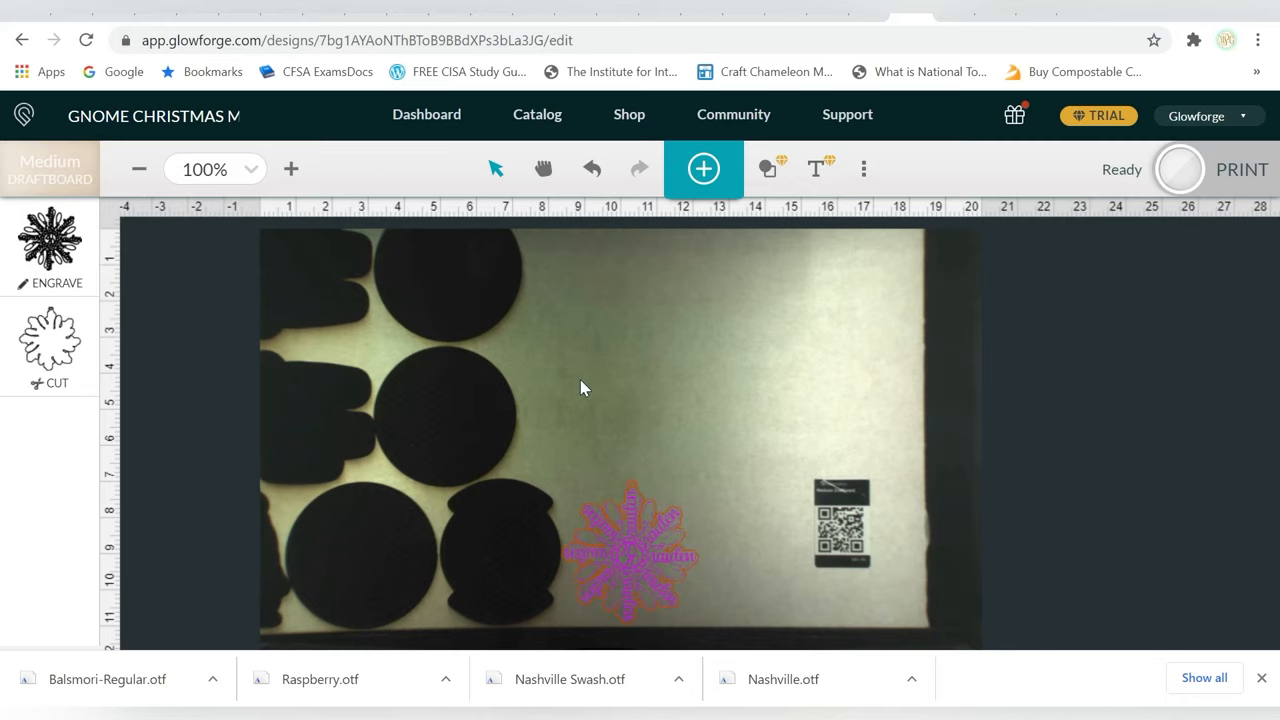
{"action": "left_click", "coordinate": [678, 565]}
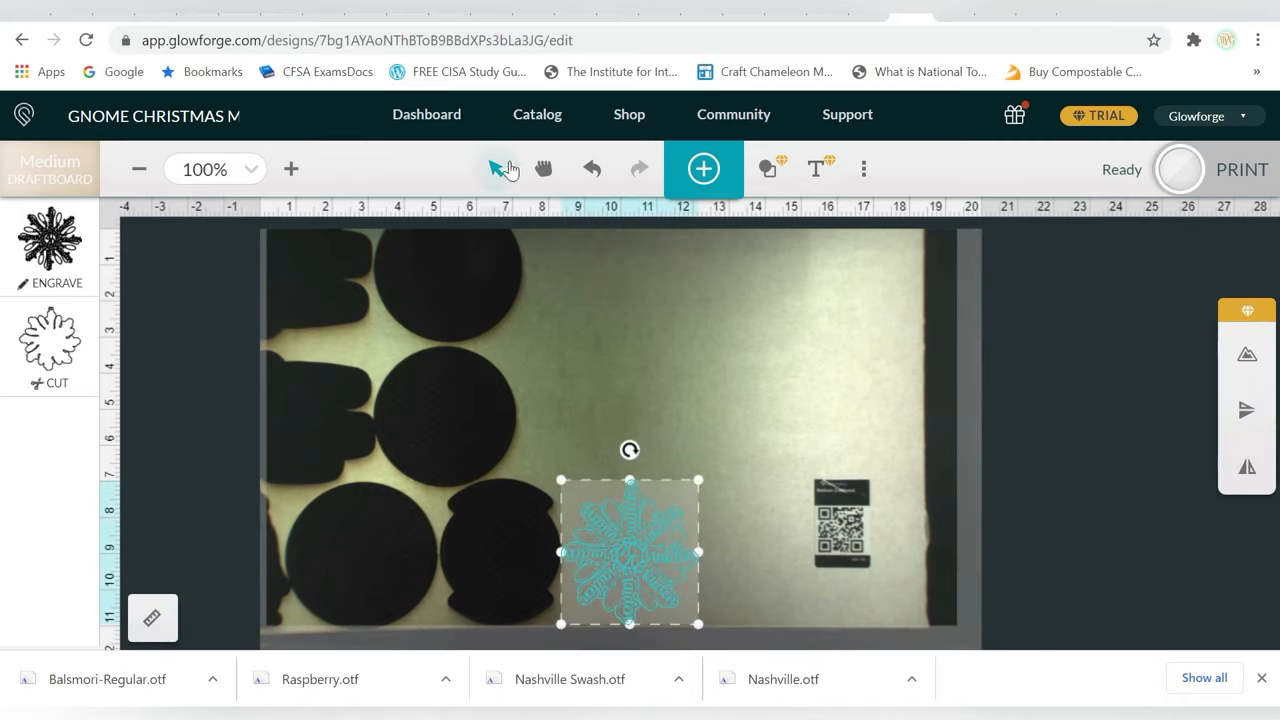
At 200% zoom, test-rotate the snowflake, return it upright and nudge it left.
{"action": "left_click", "coordinate": [291, 169]}
{"action": "left_click", "coordinate": [543, 169]}
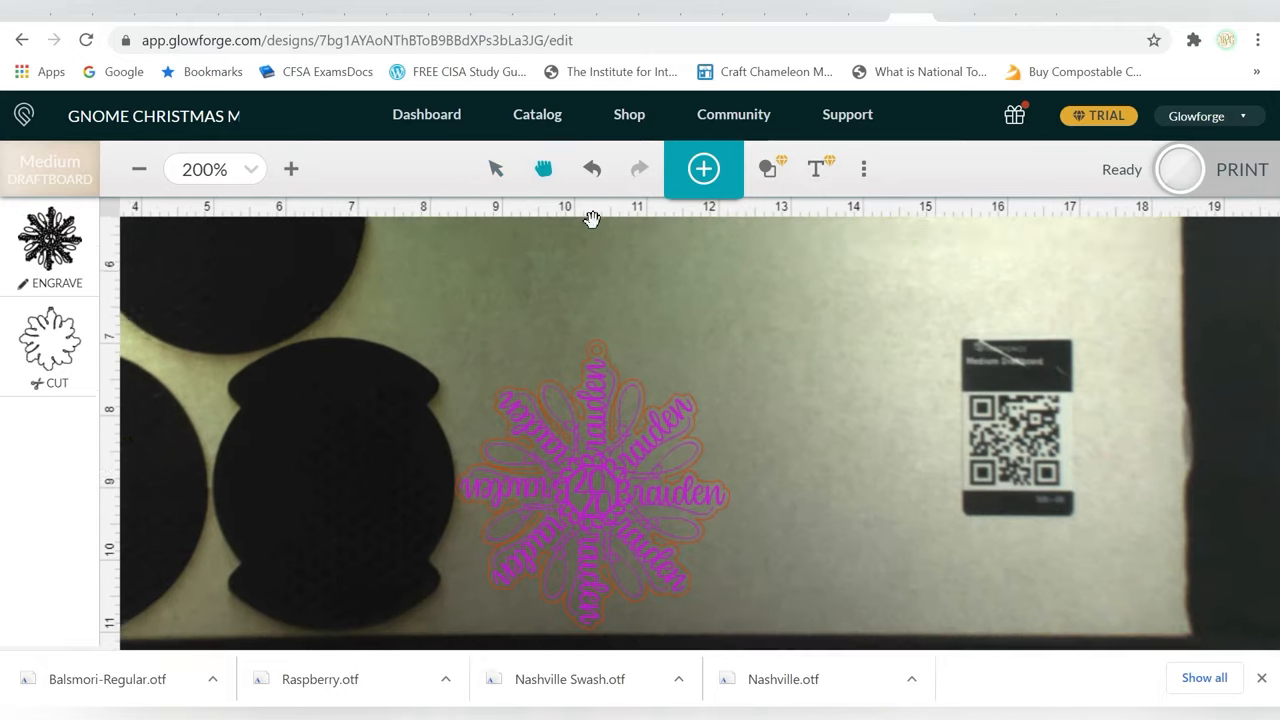
{"action": "left_click_drag", "start_coordinate": [593, 340], "coordinate": [593, 220]}
{"action": "left_click", "coordinate": [496, 169]}
{"action": "left_click", "coordinate": [557, 423]}
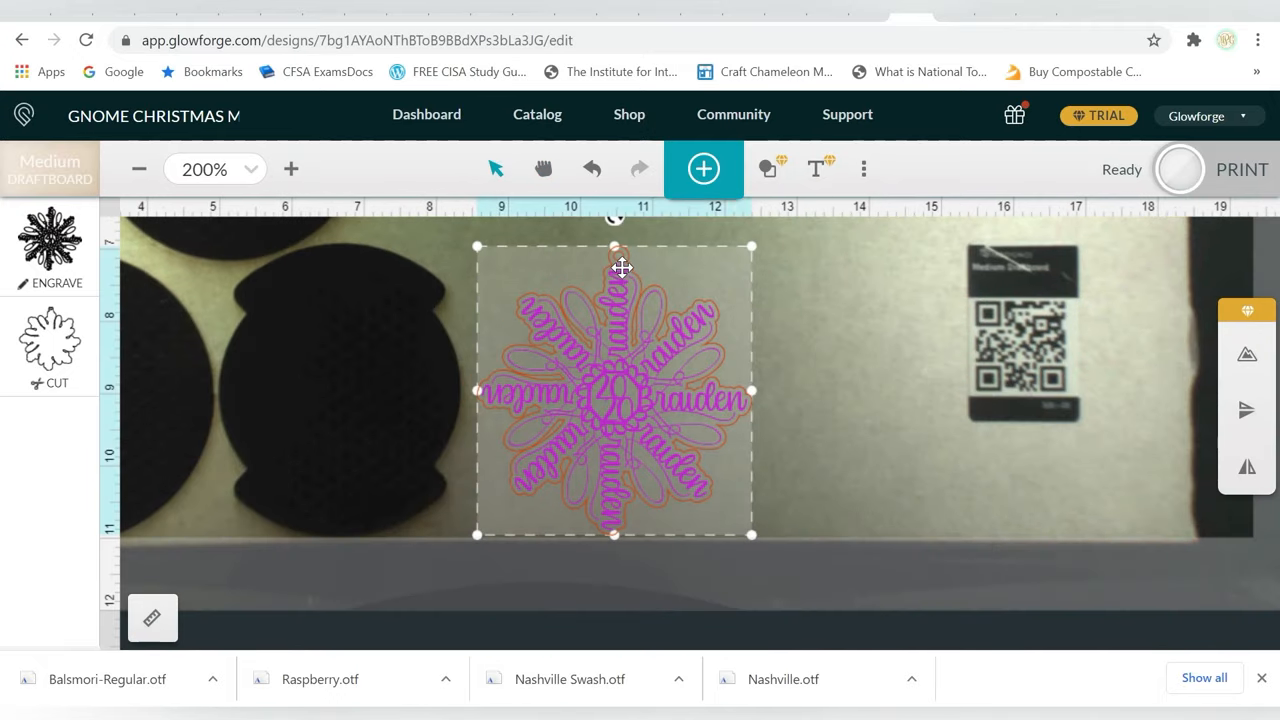
{"action": "mouse_move", "coordinate": [615, 222]}
{"action": "left_mouse_down"}
{"action": "mouse_move", "coordinate": [679, 230]}
{"action": "mouse_move", "coordinate": [597, 228]}
{"action": "left_mouse_up"}
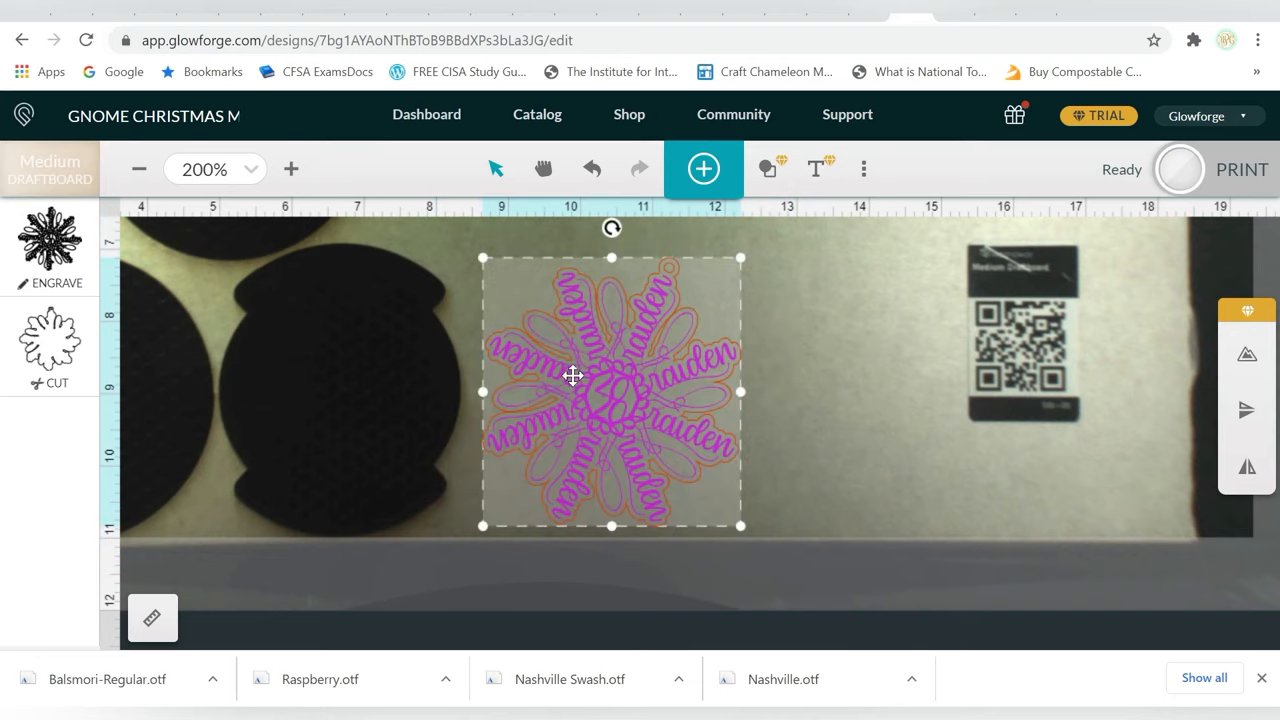
{"action": "left_click_drag", "start_coordinate": [568, 375], "coordinate": [554, 375]}
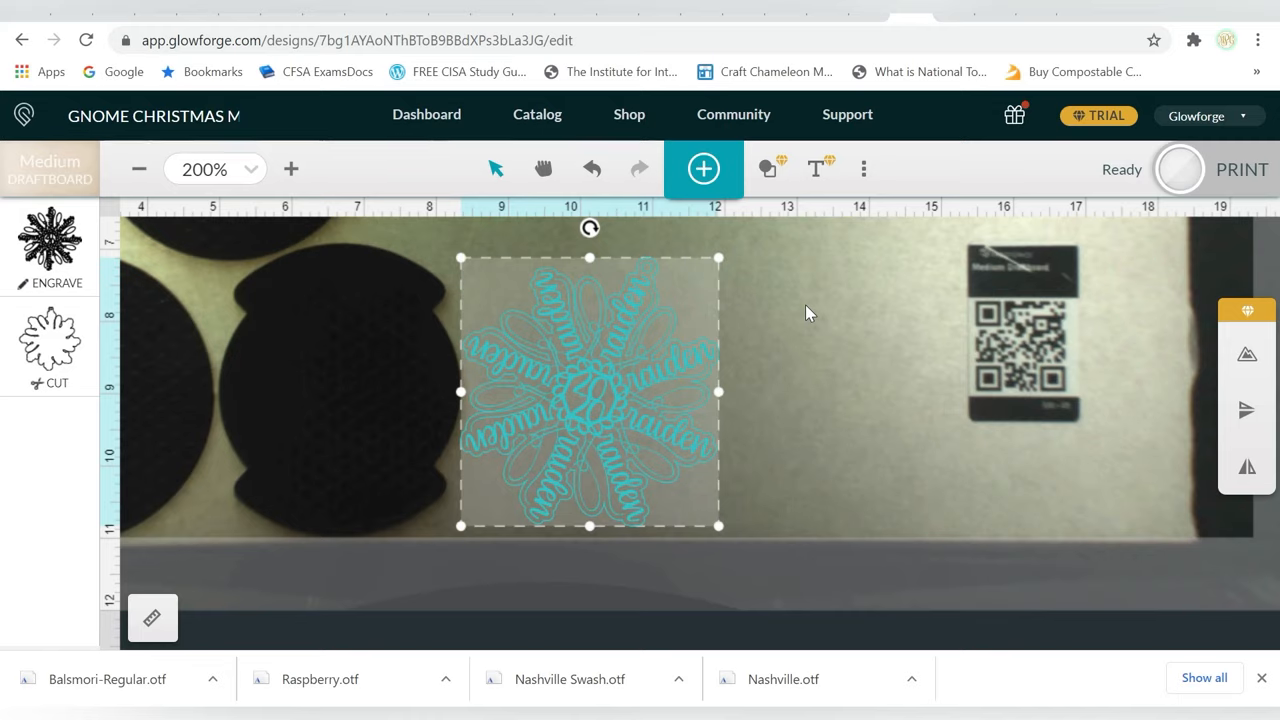
Start the Glowforge print of the ornament and close the downloads bar.
{"action": "left_click", "coordinate": [1240, 169]}
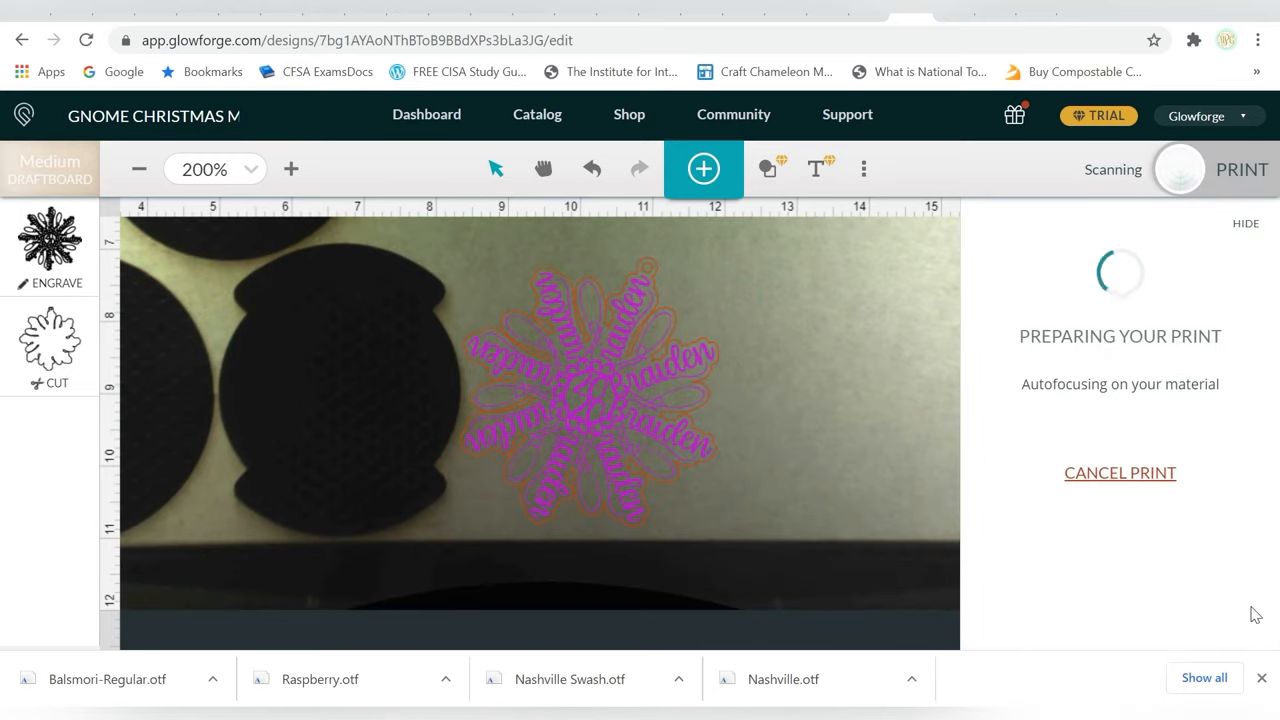
{"action": "left_click", "coordinate": [1265, 680]}
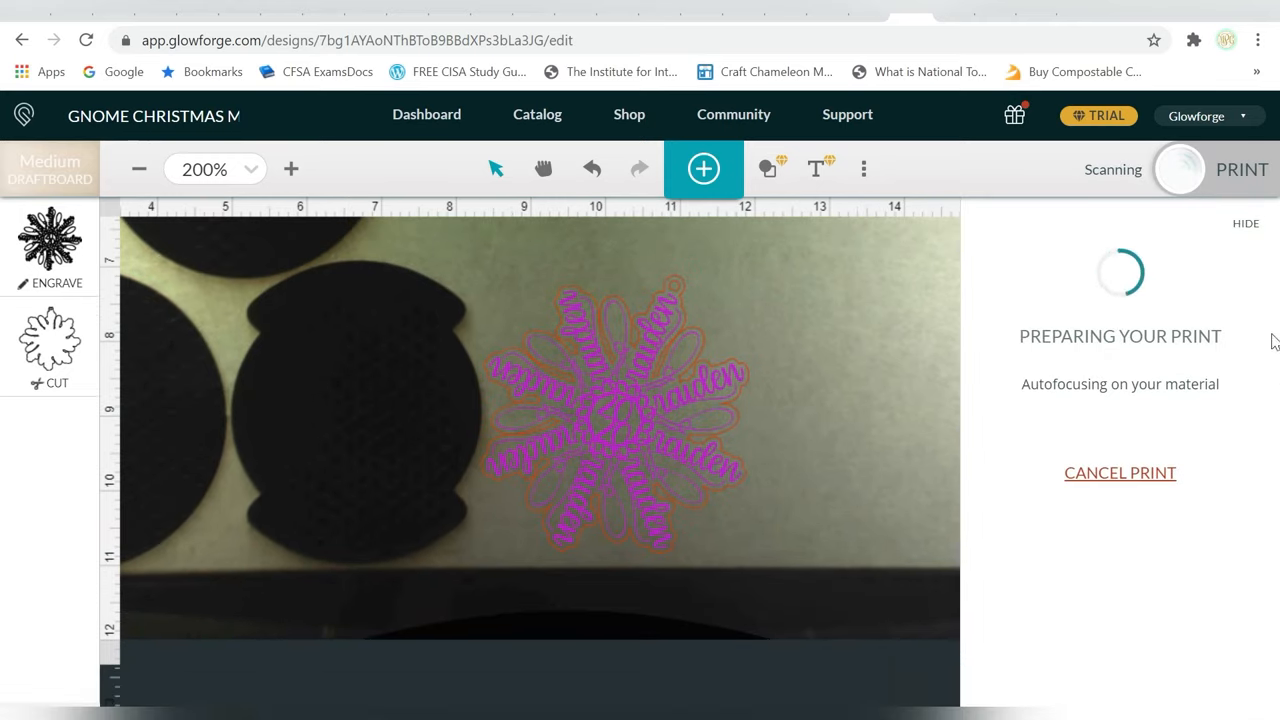